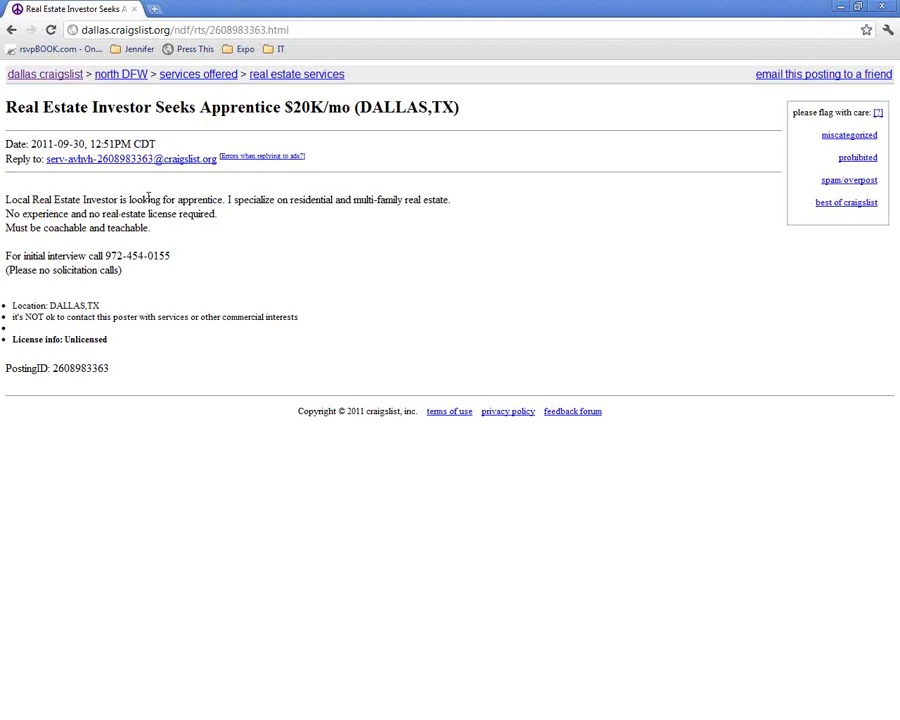
Close the Craigslist 'Real Estate Investor Seeks Apprentice' posting and the browser.
{"action": "left_click", "coordinate": [135, 11]}
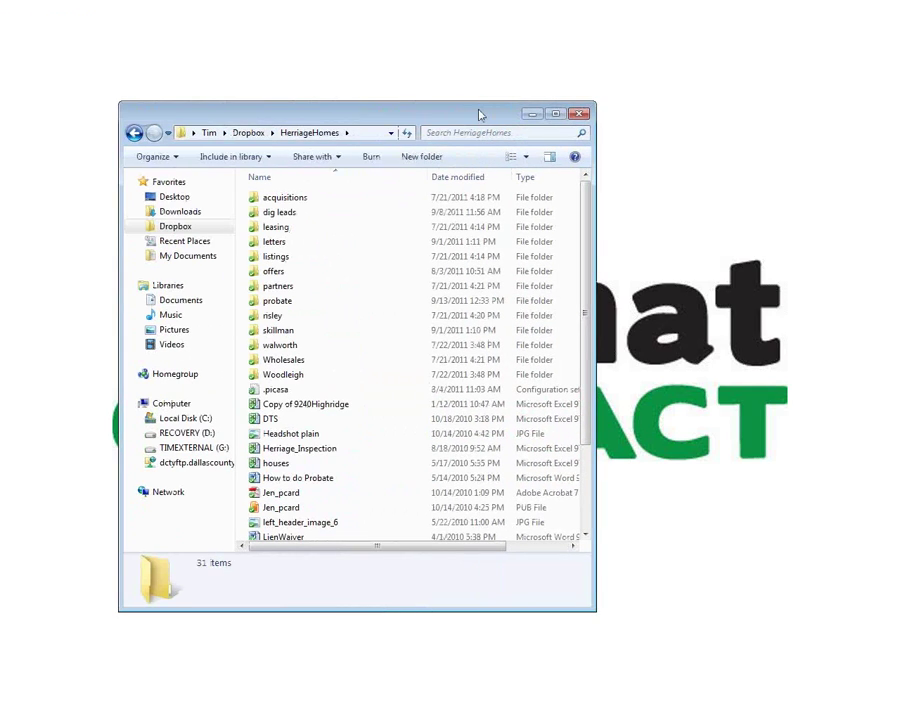
Maximize Explorer and open the Master workbook from dig leads > 2011-2012.
{"action": "double_click", "coordinate": [479, 114]}
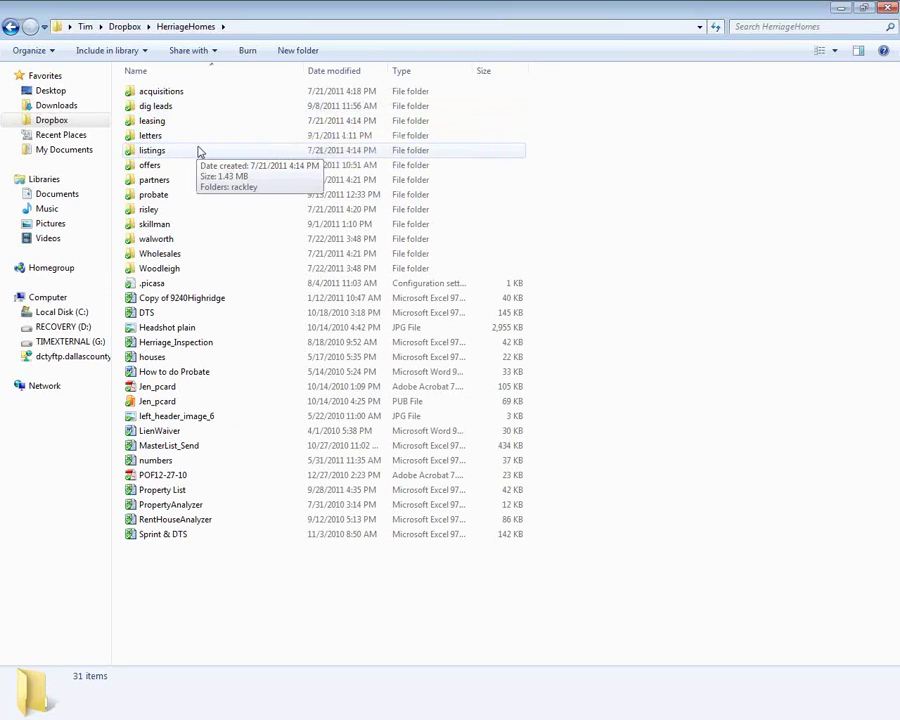
{"action": "double_click", "coordinate": [240, 106]}
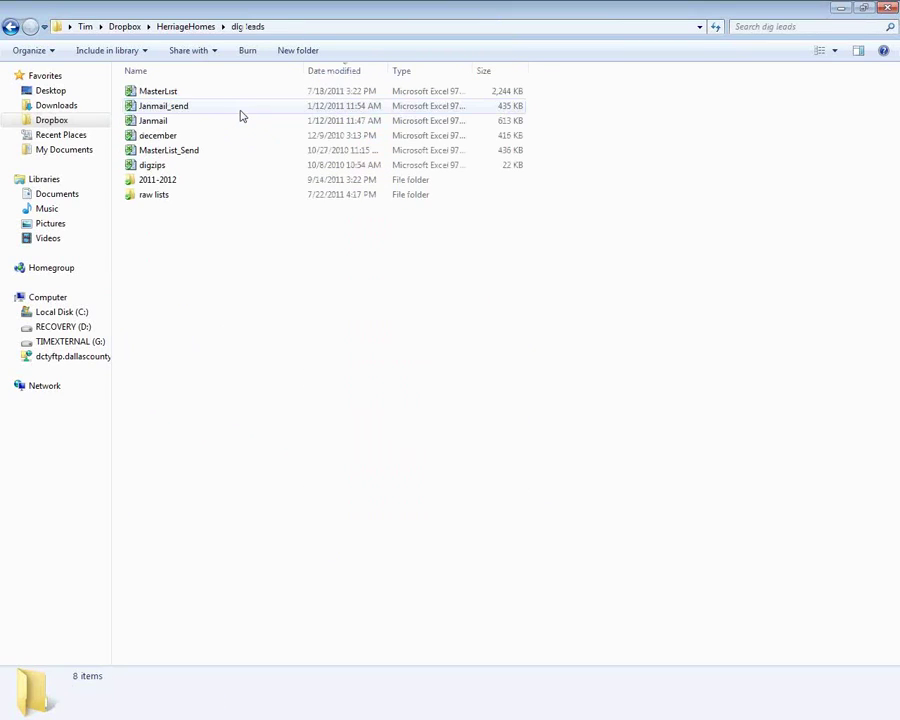
{"action": "double_click", "coordinate": [183, 183]}
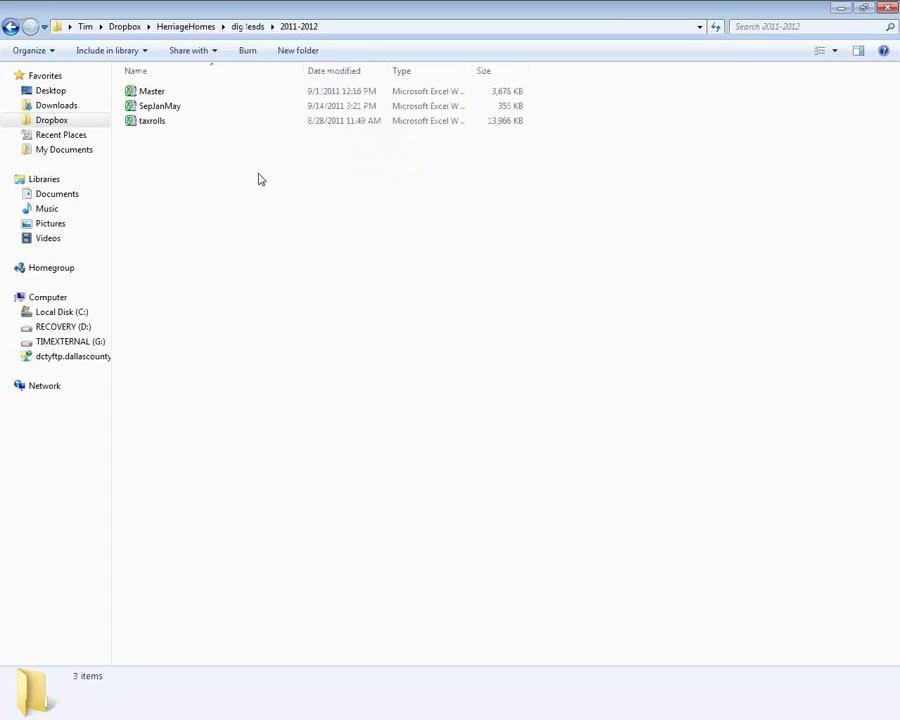
{"action": "double_click", "coordinate": [160, 94]}
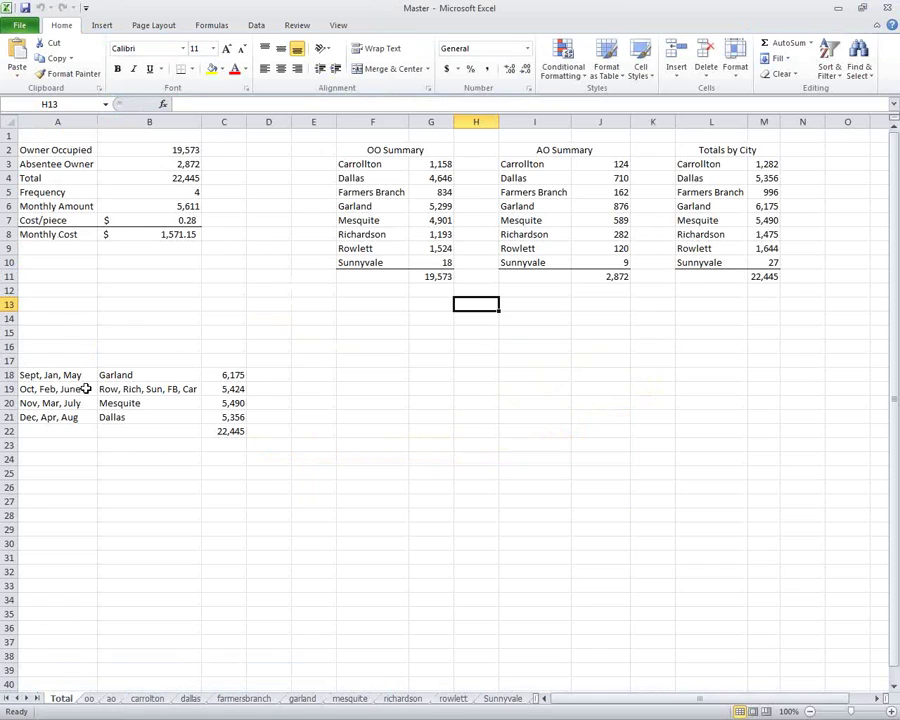
Select the Oct, Feb, June cities in B19:C19 and save the workbook as OctFebJune.
{"action": "left_click_drag", "start_coordinate": [150, 389], "coordinate": [218, 389]}
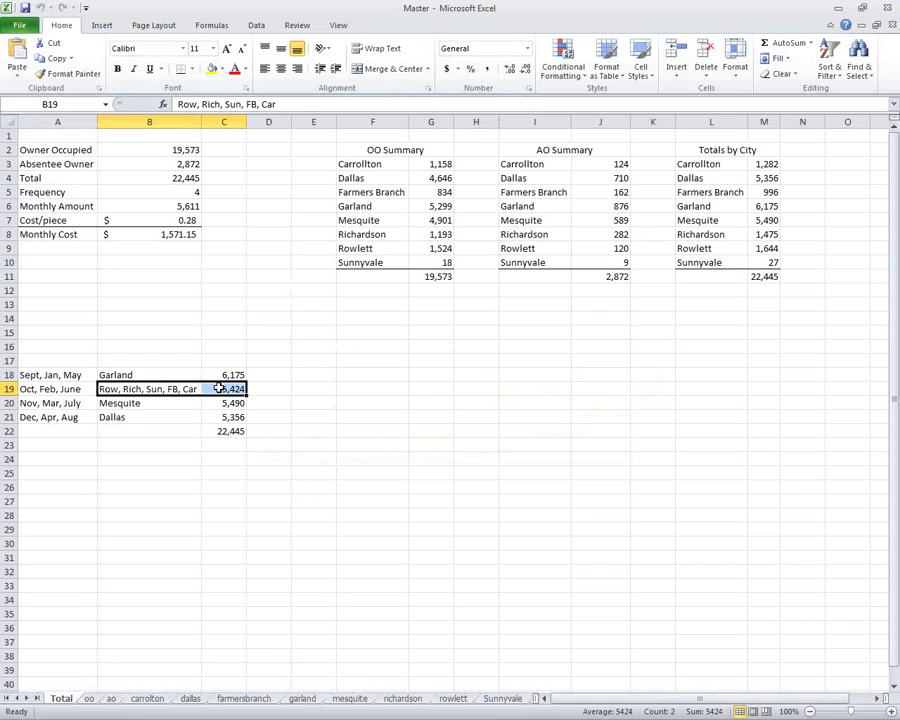
{"action": "left_click", "coordinate": [20, 26]}
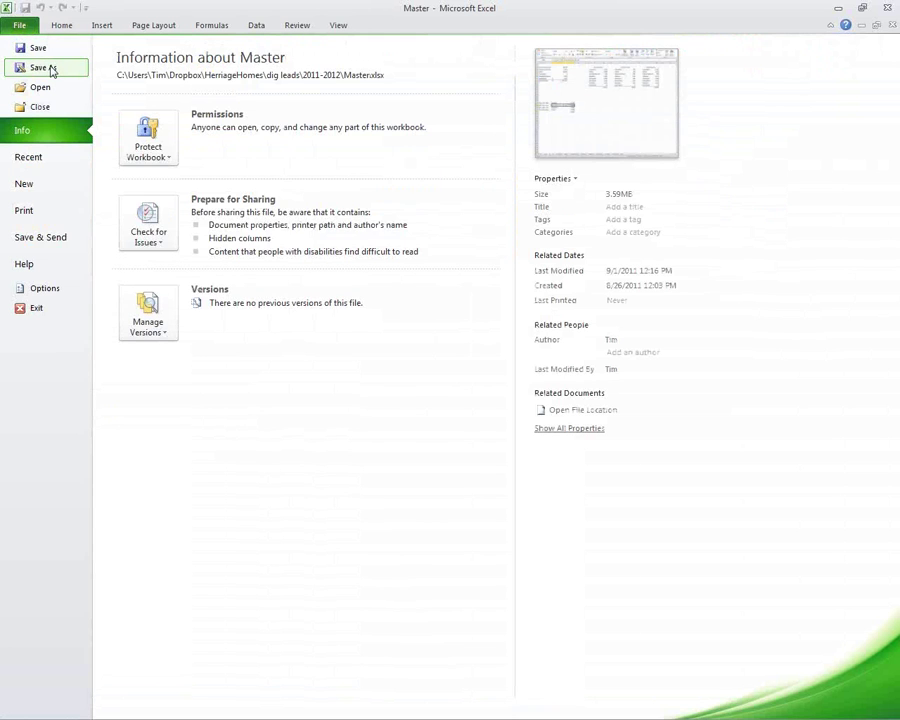
{"action": "left_click", "coordinate": [52, 70]}
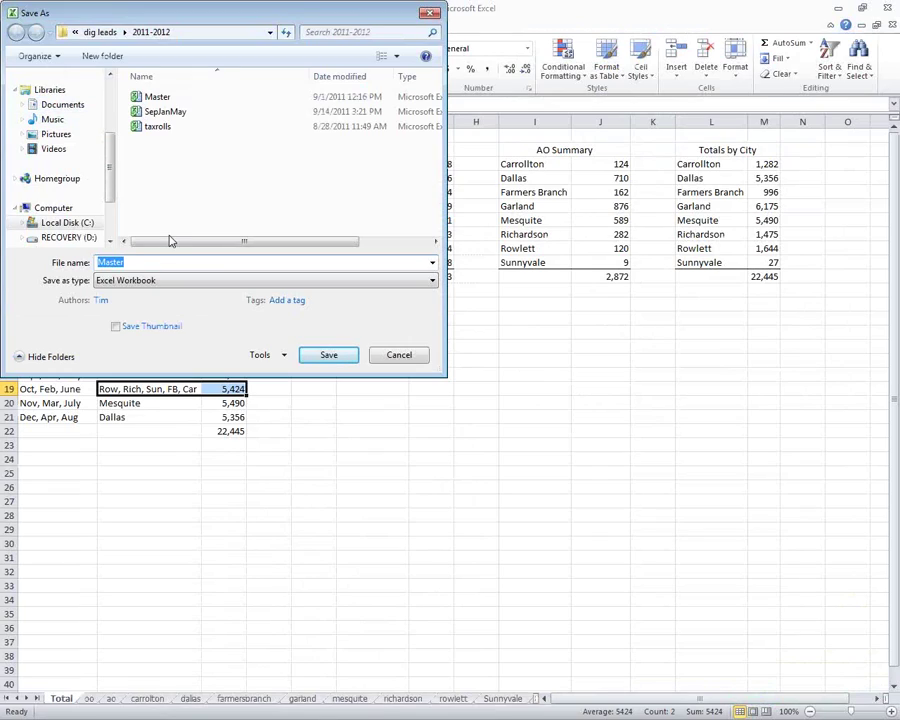
{"action": "type", "text": "OctFebJune"}
{"action": "key", "text": "Return"}
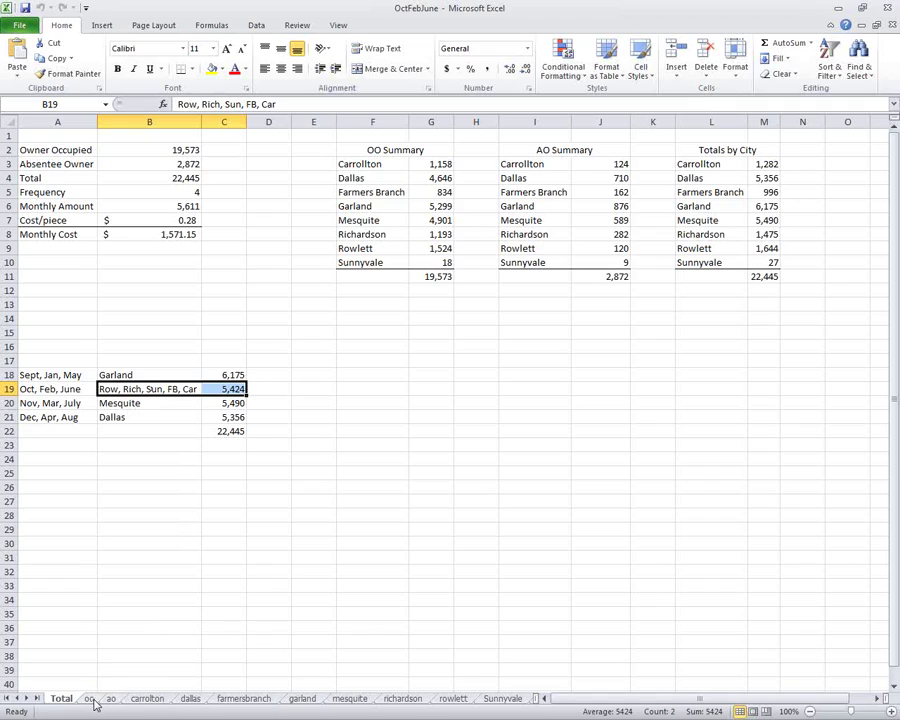
Delete the dallas, garland and mesquite sheets from the workbook.
{"action": "left_click", "coordinate": [147, 698]}
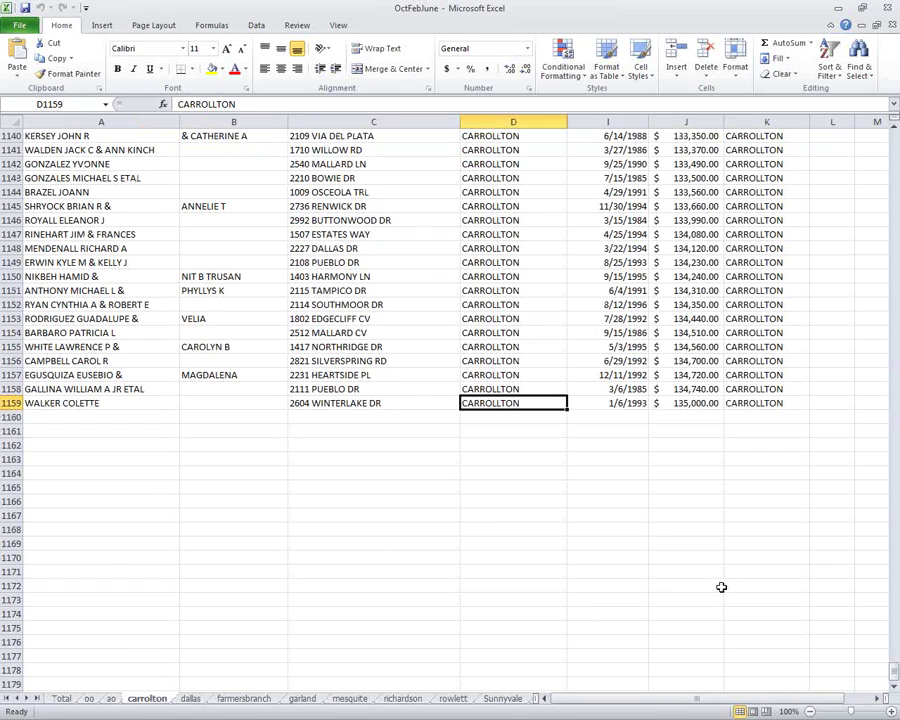
{"action": "right_click", "coordinate": [192, 699]}
{"action": "left_click", "coordinate": [232, 553]}
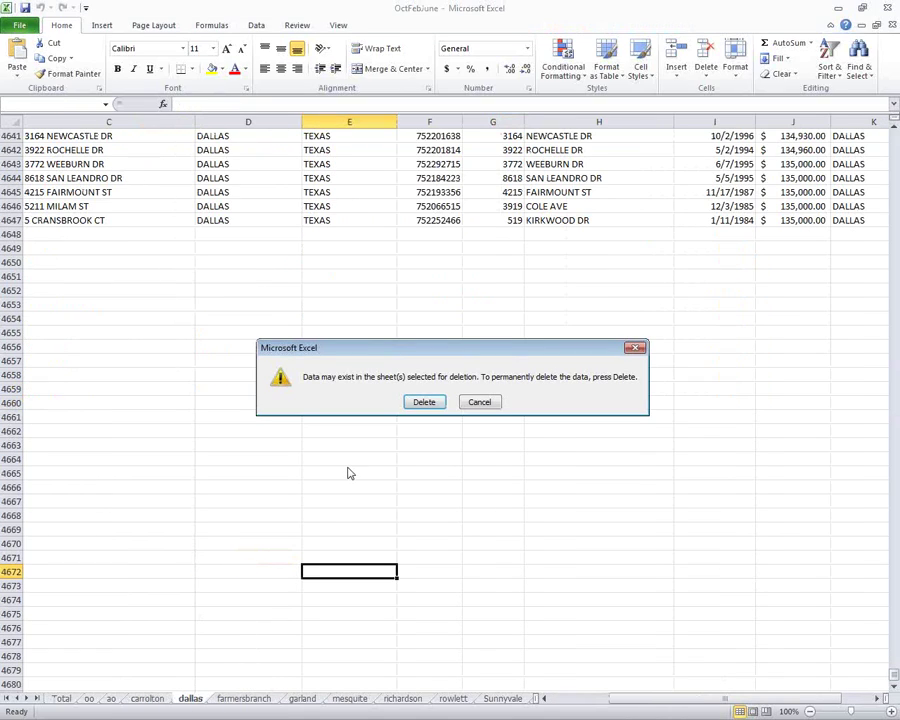
{"action": "left_click", "coordinate": [424, 401]}
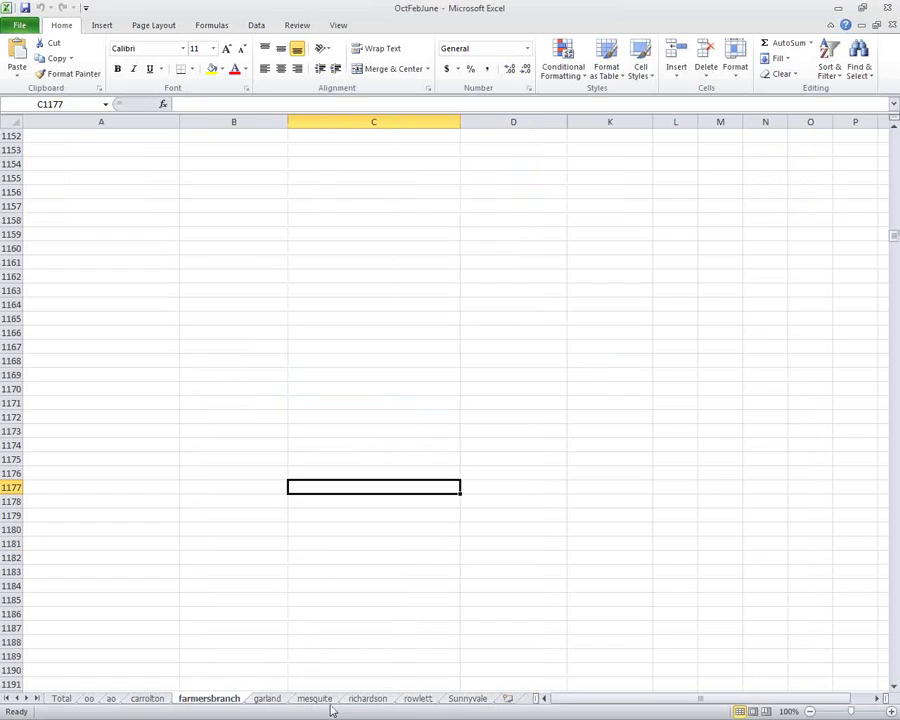
{"action": "right_click", "coordinate": [263, 702]}
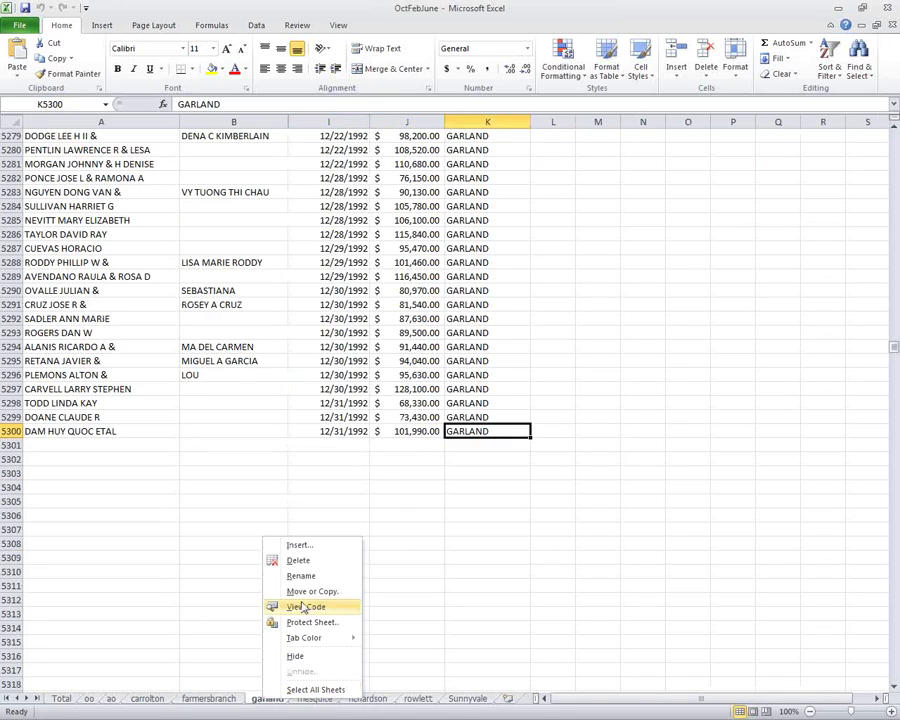
{"action": "left_click", "coordinate": [312, 562]}
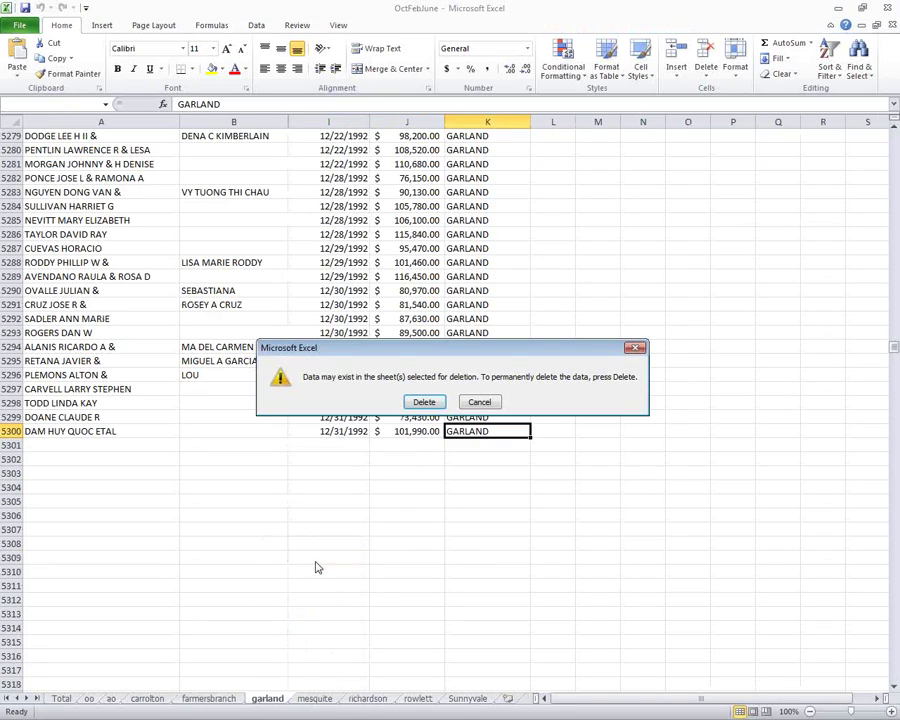
{"action": "left_click", "coordinate": [424, 402]}
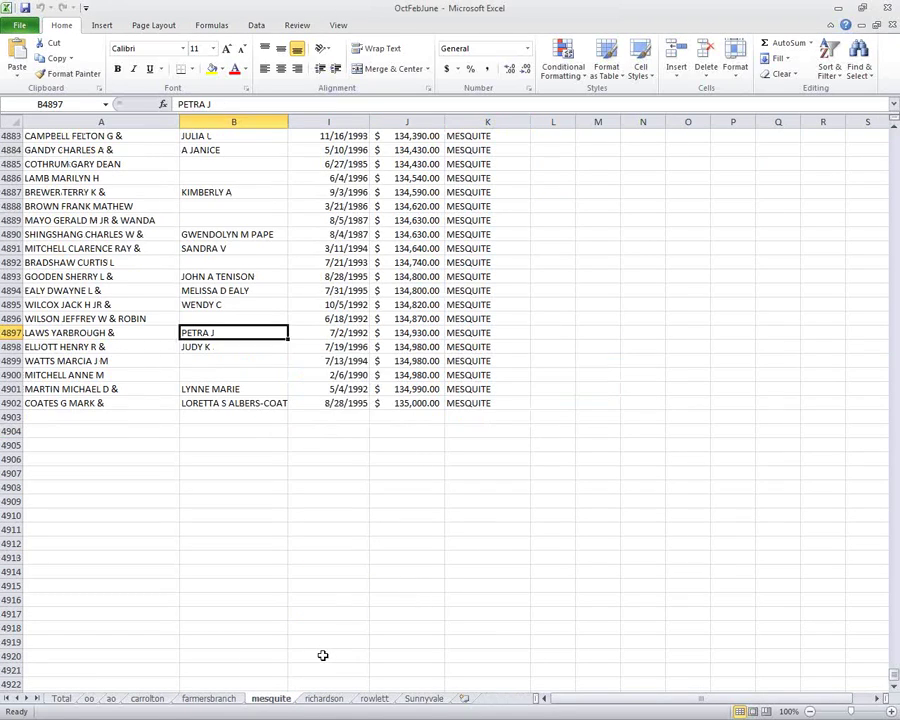
{"action": "right_click", "coordinate": [283, 699]}
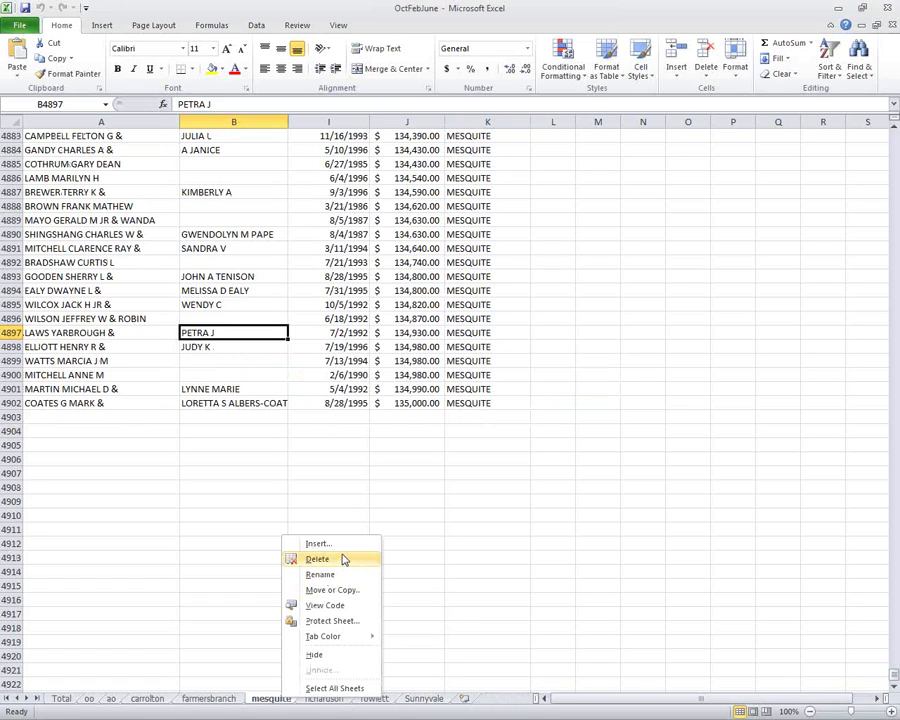
{"action": "left_click", "coordinate": [343, 559]}
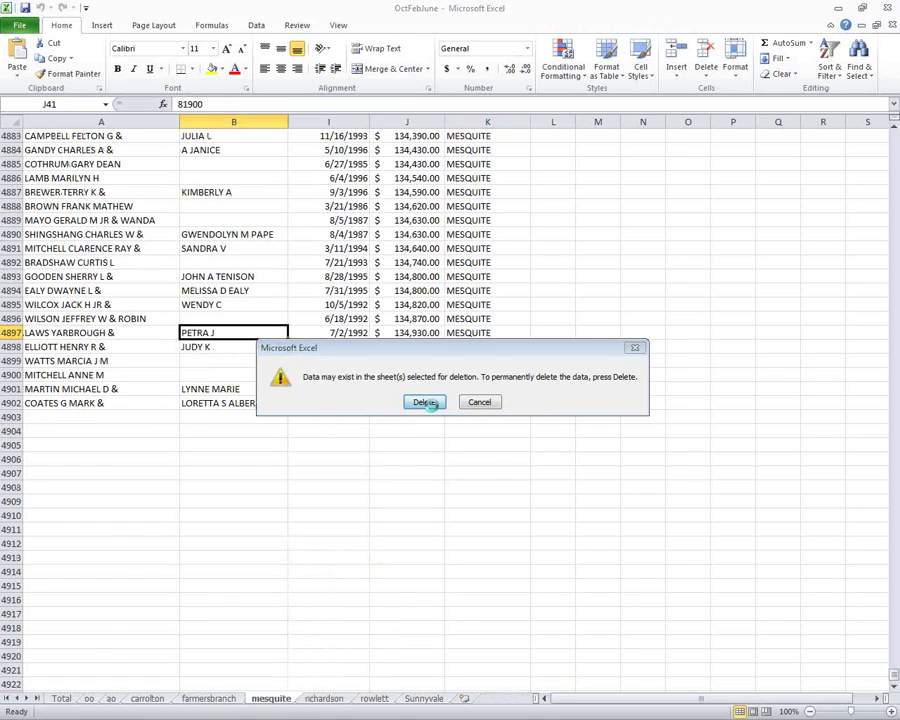
{"action": "left_click", "coordinate": [425, 401]}
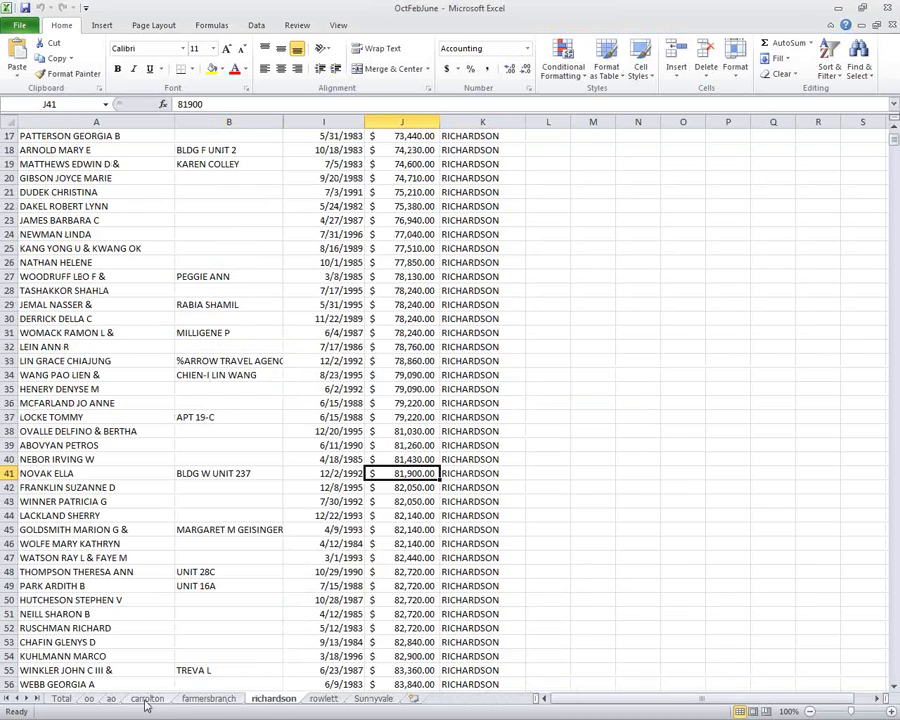
Check the carrolton and Total sheets, then begin deleting the oo sheet.
{"action": "left_click", "coordinate": [147, 699]}
{"action": "left_click", "coordinate": [61, 699]}
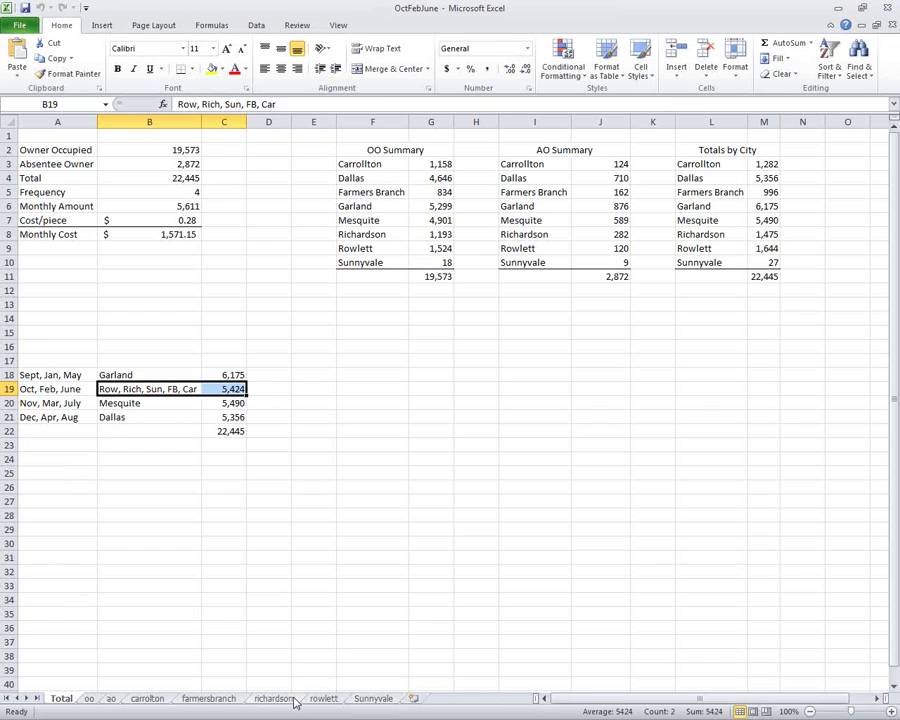
{"action": "left_click", "coordinate": [89, 700]}
{"action": "left_click", "coordinate": [335, 473]}
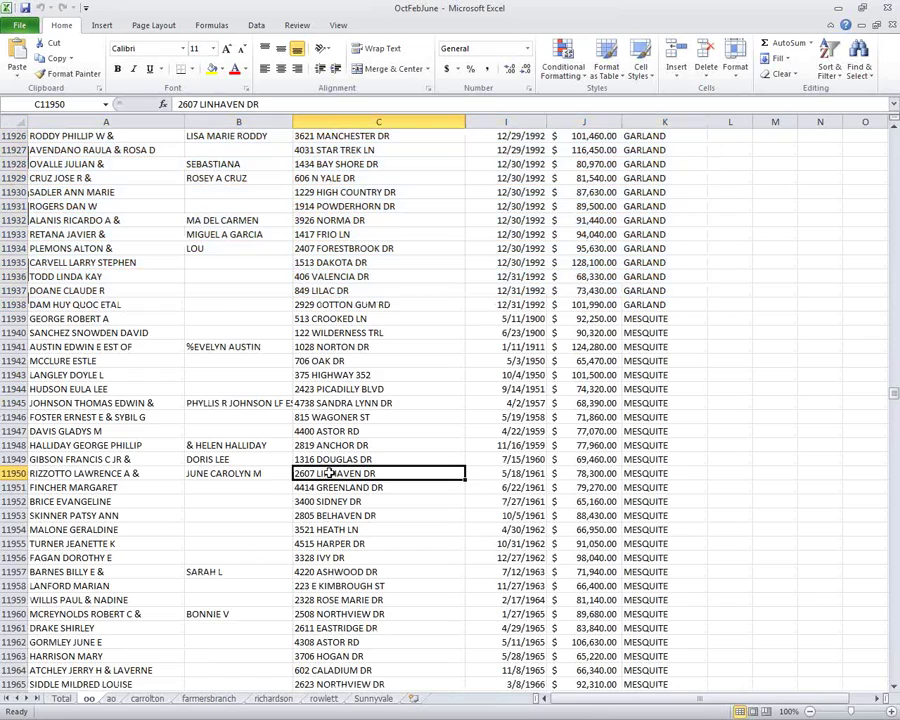
{"action": "right_click", "coordinate": [89, 699]}
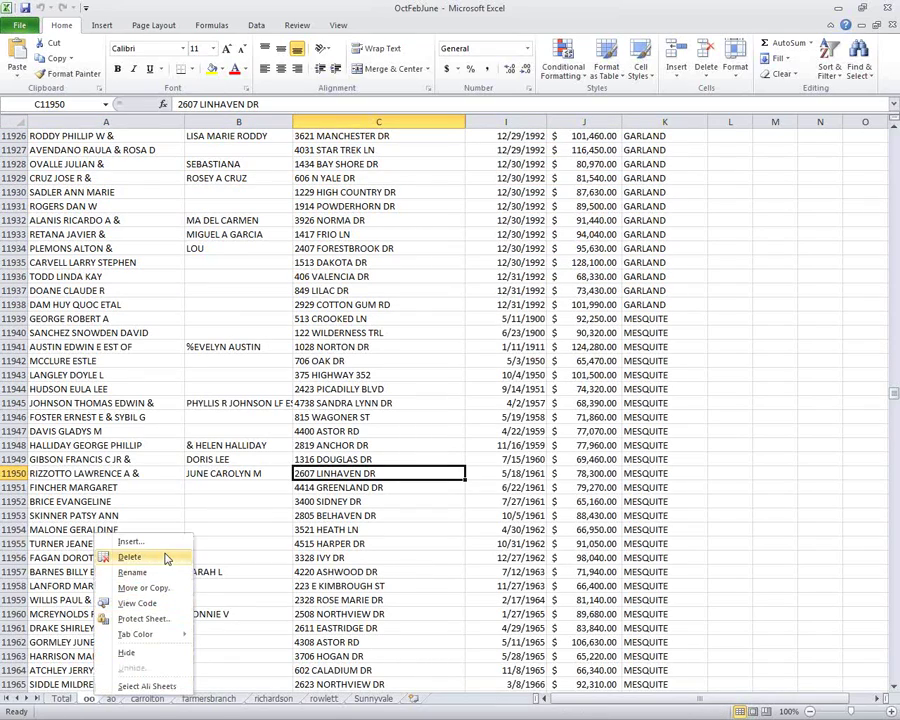
{"action": "left_click", "coordinate": [130, 557]}
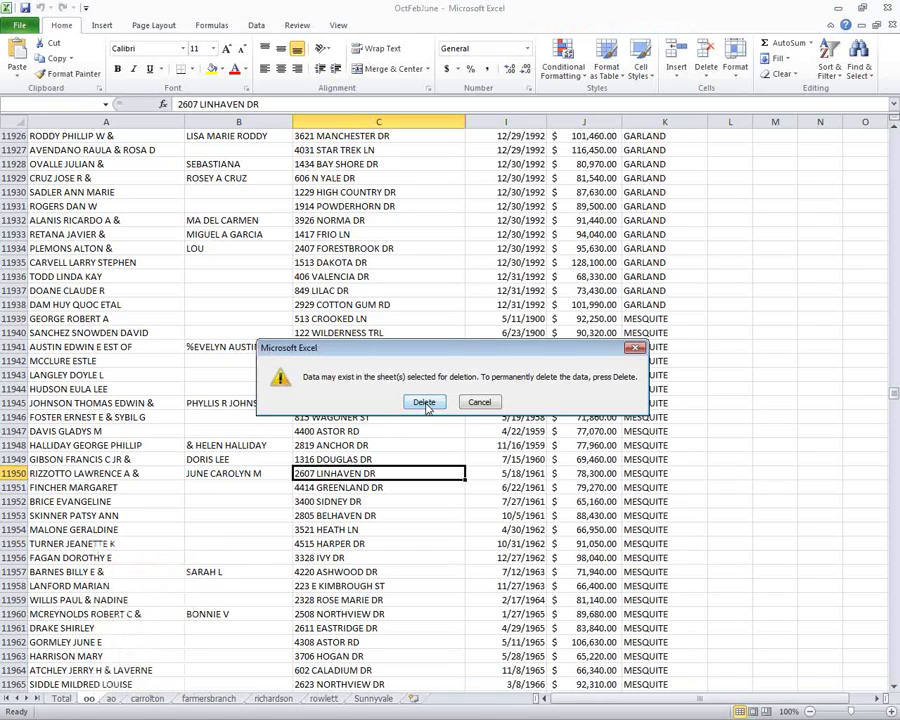
Confirm removing oo, then paste the ao sheet's Carrollton rows below the carrolton data.
{"action": "left_click", "coordinate": [425, 404]}
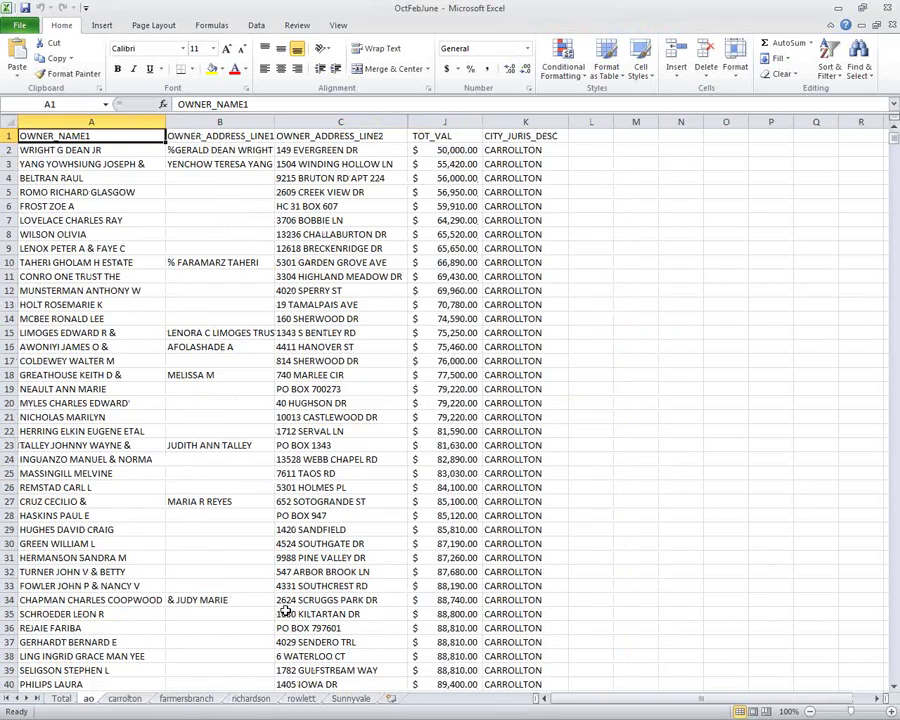
{"action": "left_click", "coordinate": [243, 615]}
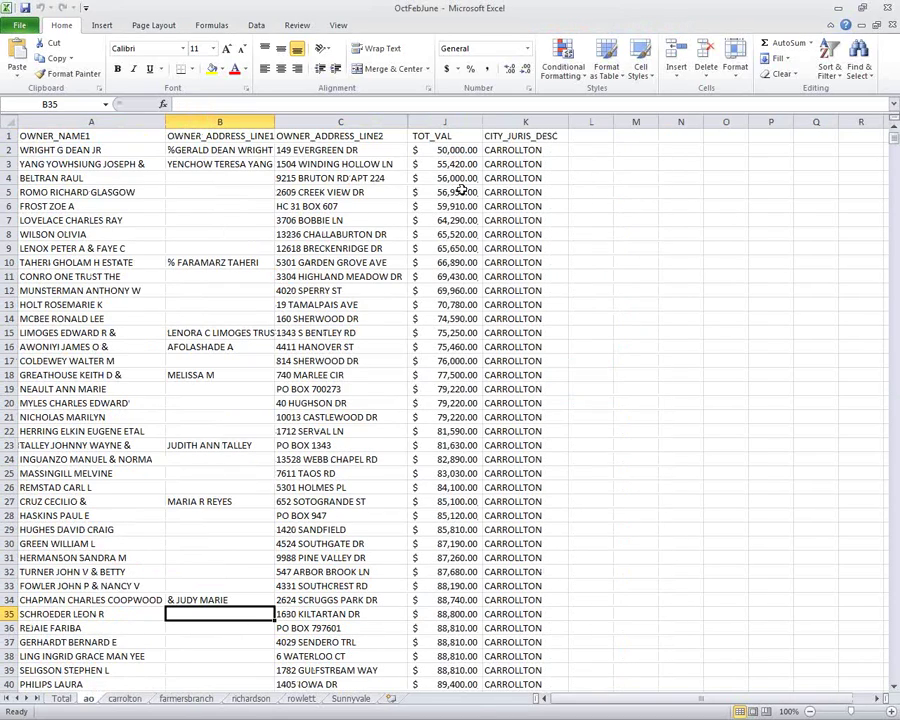
{"action": "left_click_drag", "start_coordinate": [512, 150], "coordinate": [64, 328]}
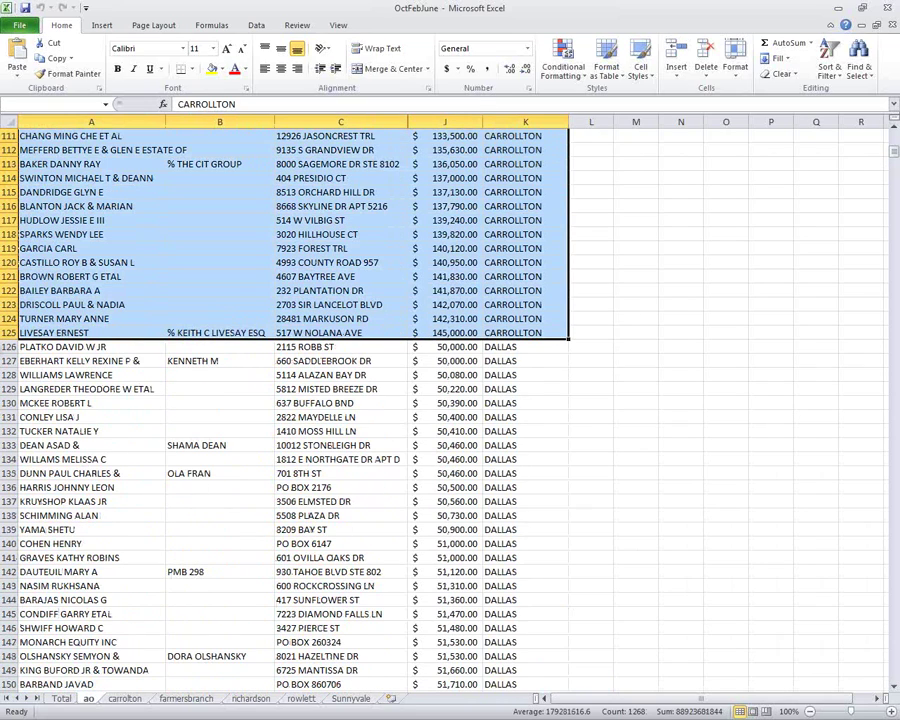
{"action": "right_click", "coordinate": [278, 243]}
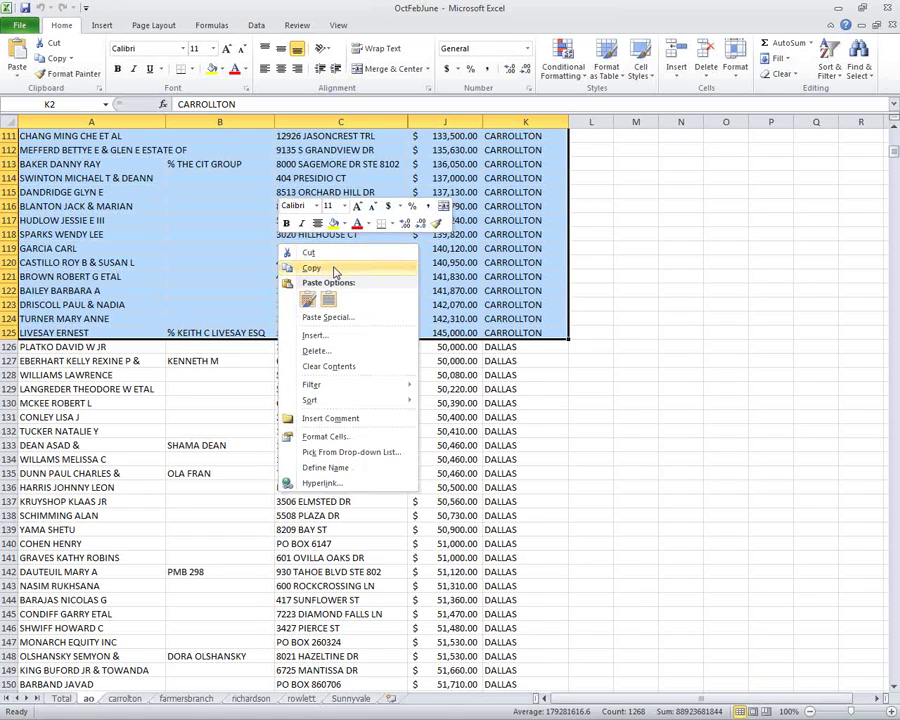
{"action": "left_click", "coordinate": [311, 268]}
{"action": "scroll", "coordinate": [260, 620], "scroll_direction": "up", "scroll_amount": 20}
{"action": "left_click", "coordinate": [125, 698]}
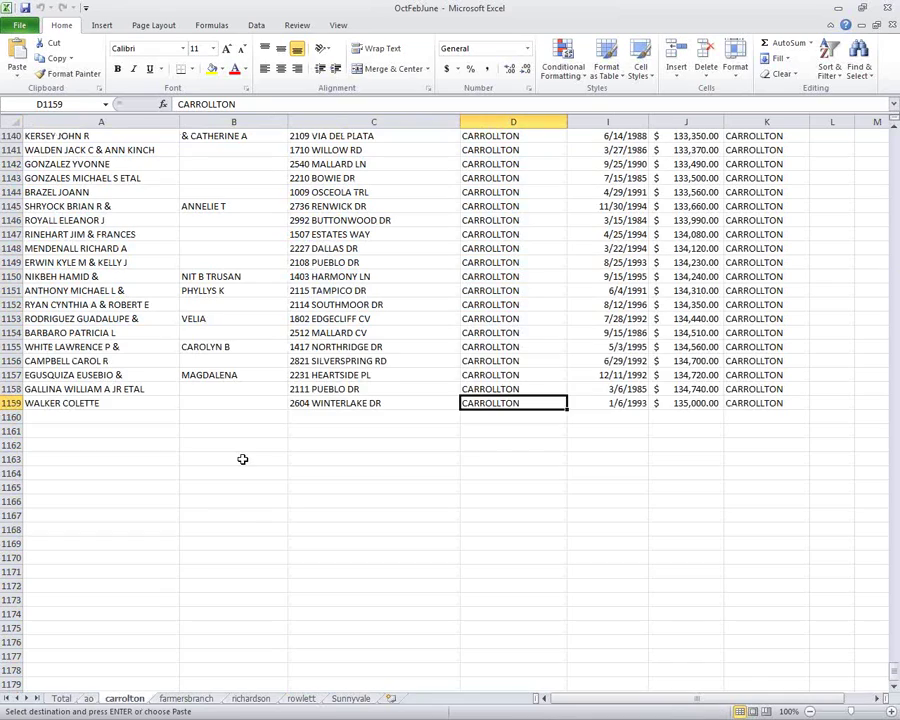
{"action": "left_click", "coordinate": [64, 418]}
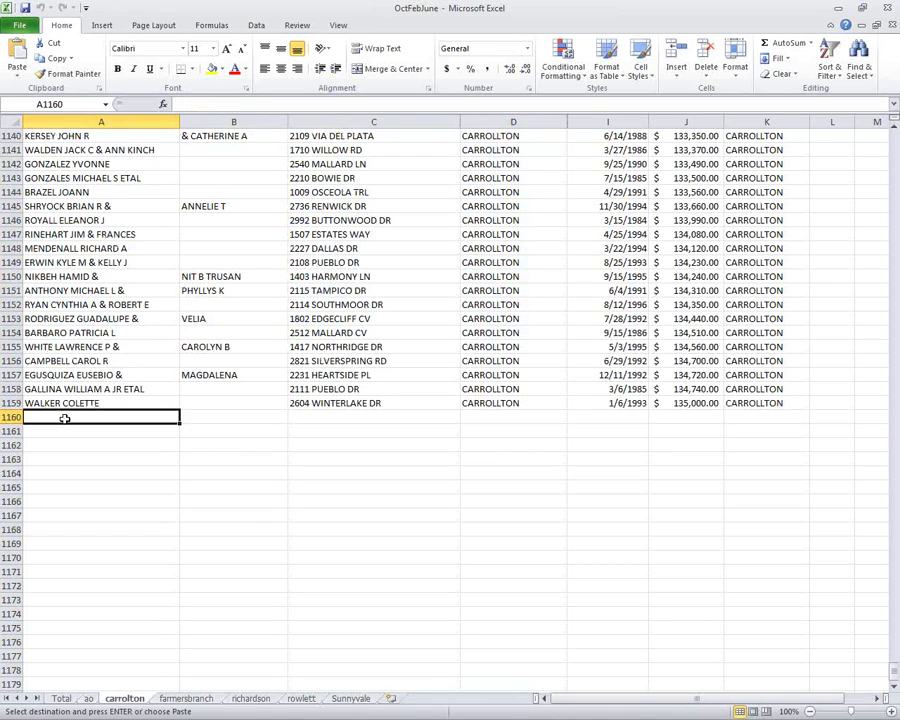
{"action": "key", "text": "ctrl+v"}
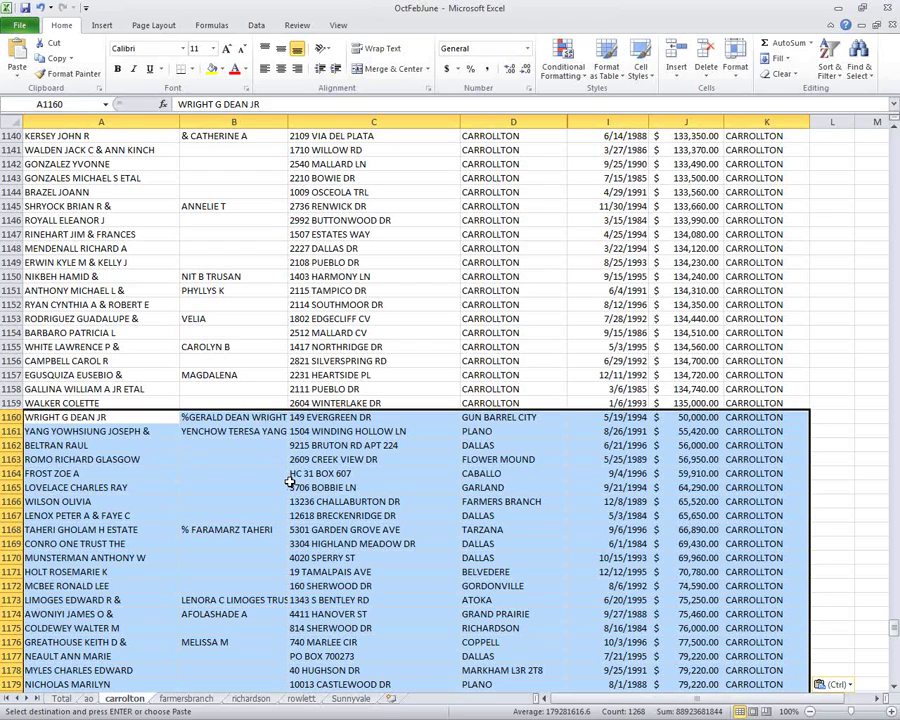
On the ao sheet, locate and select the FARMERS BRANCH rows A836:K997.
{"action": "left_click", "coordinate": [89, 698]}
{"action": "left_click", "coordinate": [524, 528]}
{"action": "scroll", "coordinate": [527, 530], "scroll_direction": "down", "scroll_amount": 13}
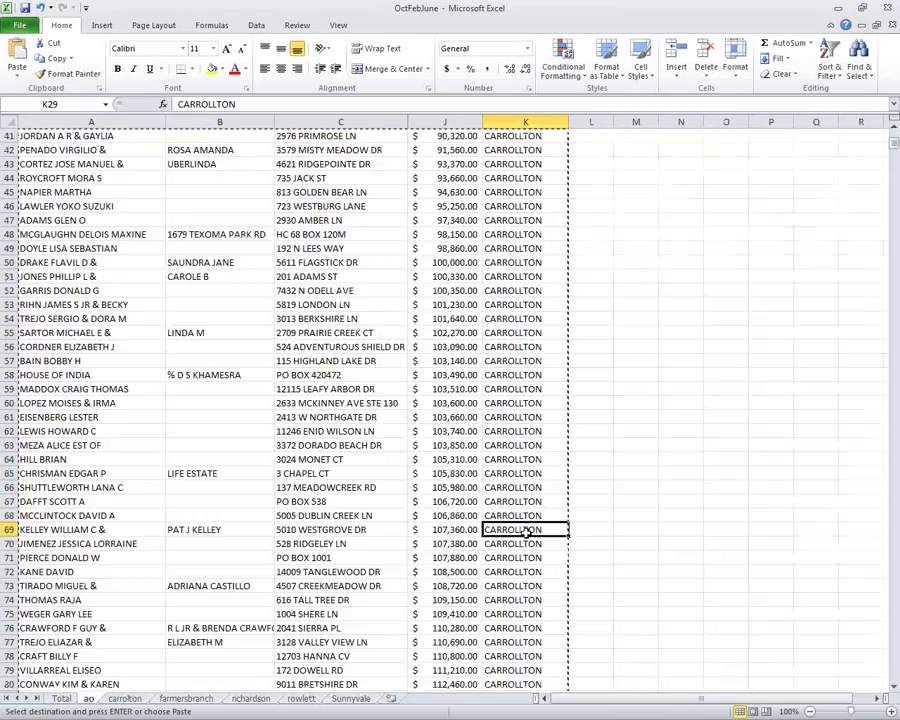
{"action": "scroll", "coordinate": [526, 532], "scroll_direction": "down", "scroll_amount": 20}
{"action": "left_click", "coordinate": [526, 530]}
{"action": "scroll", "coordinate": [526, 532], "scroll_direction": "down", "scroll_amount": 20}
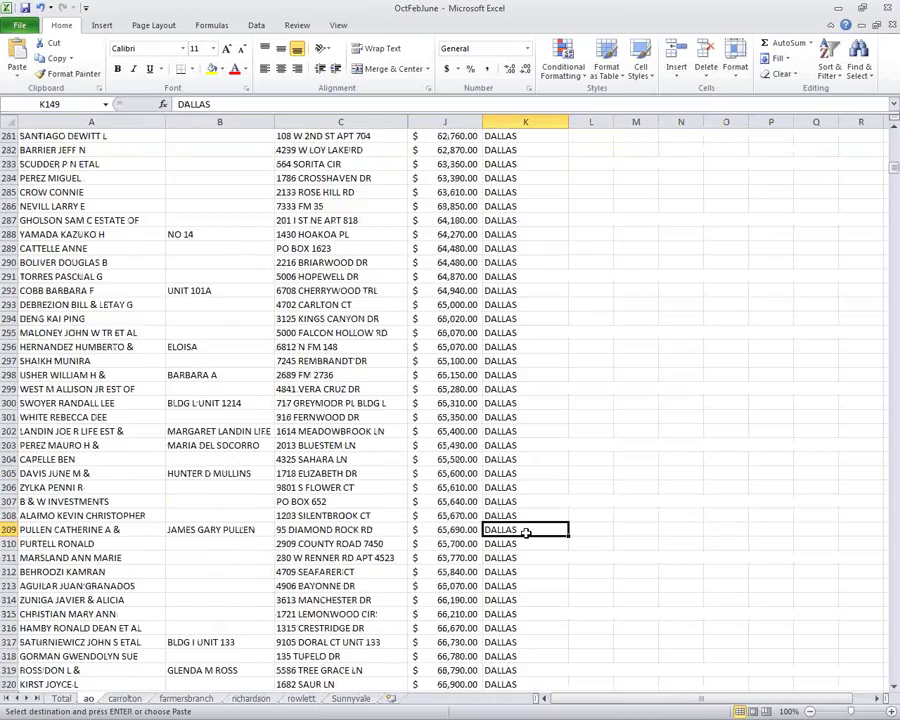
{"action": "scroll", "coordinate": [526, 532], "scroll_direction": "down", "scroll_amount": 20}
{"action": "left_click", "coordinate": [526, 530]}
{"action": "scroll", "coordinate": [526, 532], "scroll_direction": "down", "scroll_amount": 20}
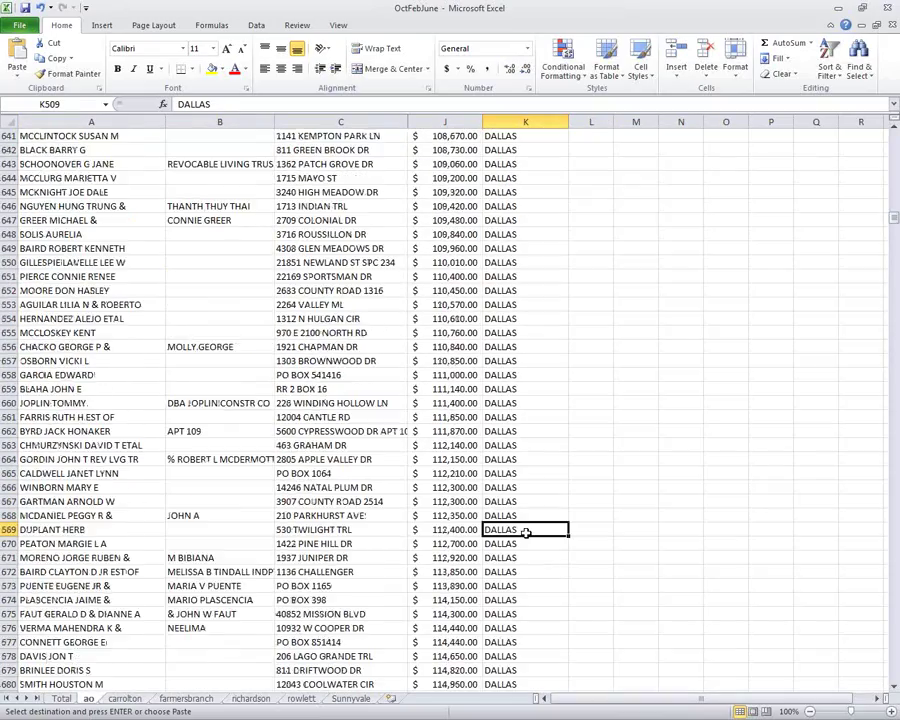
{"action": "scroll", "coordinate": [526, 532], "scroll_direction": "down", "scroll_amount": 20}
{"action": "left_click", "coordinate": [526, 530]}
{"action": "scroll", "coordinate": [526, 532], "scroll_direction": "up", "scroll_amount": 13}
{"action": "left_click", "coordinate": [526, 530]}
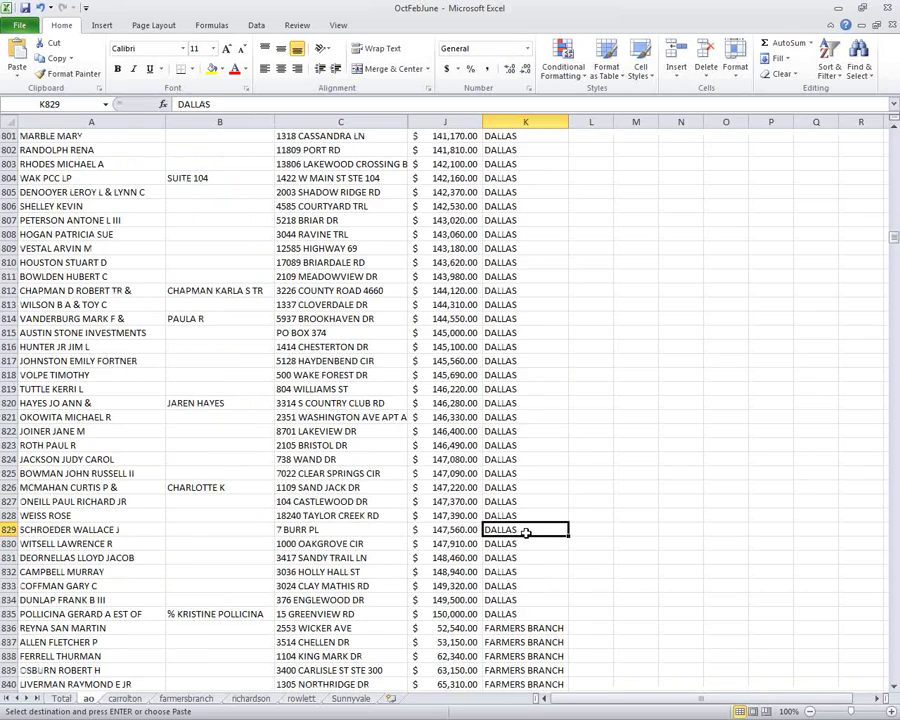
{"action": "left_click_drag", "start_coordinate": [526, 626], "coordinate": [50, 122]}
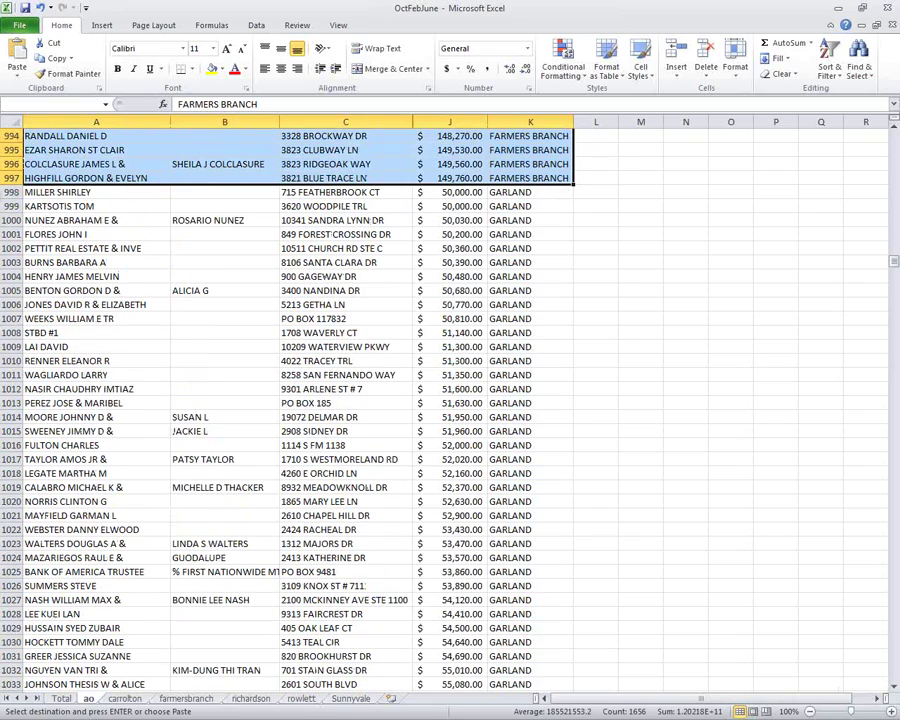
Copy the FARMERS BRANCH records and paste them at A836 on the farmersbranch sheet.
{"action": "left_click_drag", "start_coordinate": [30, 178], "coordinate": [30, 178]}
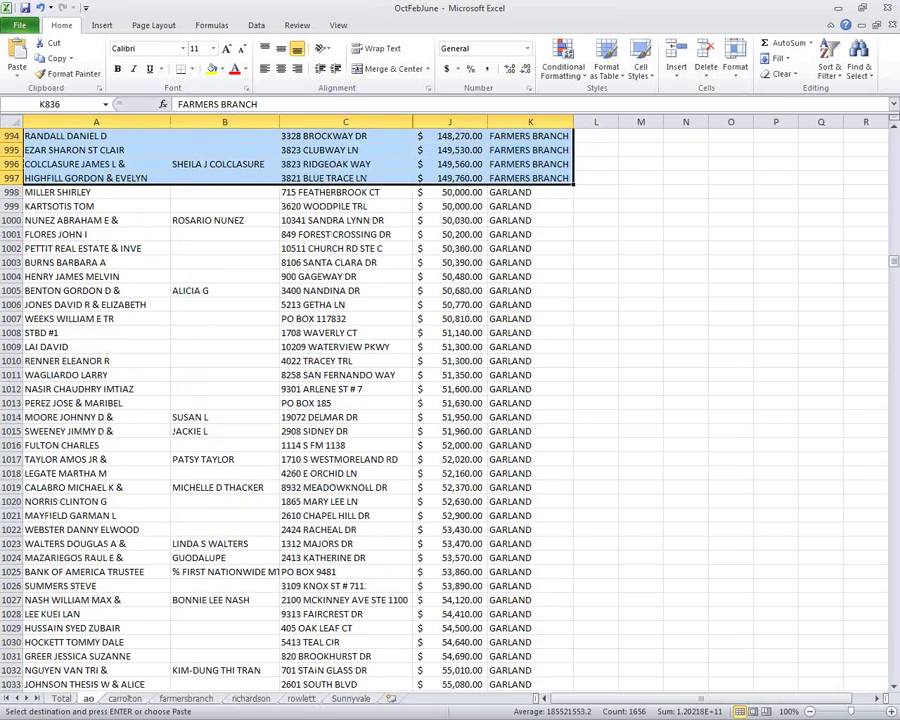
{"action": "right_click", "coordinate": [211, 155]}
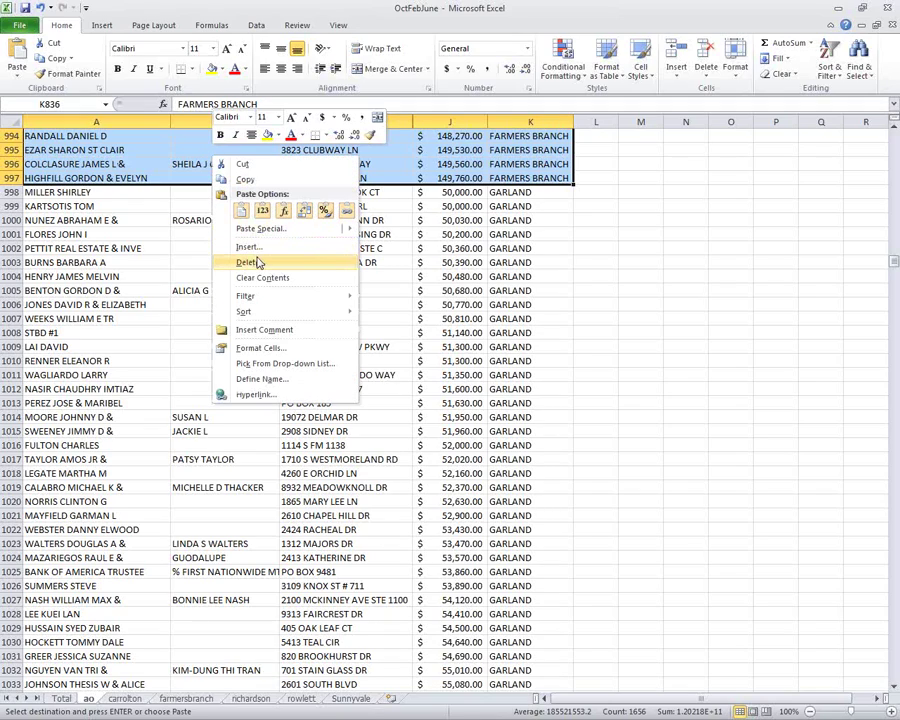
{"action": "left_click", "coordinate": [267, 185]}
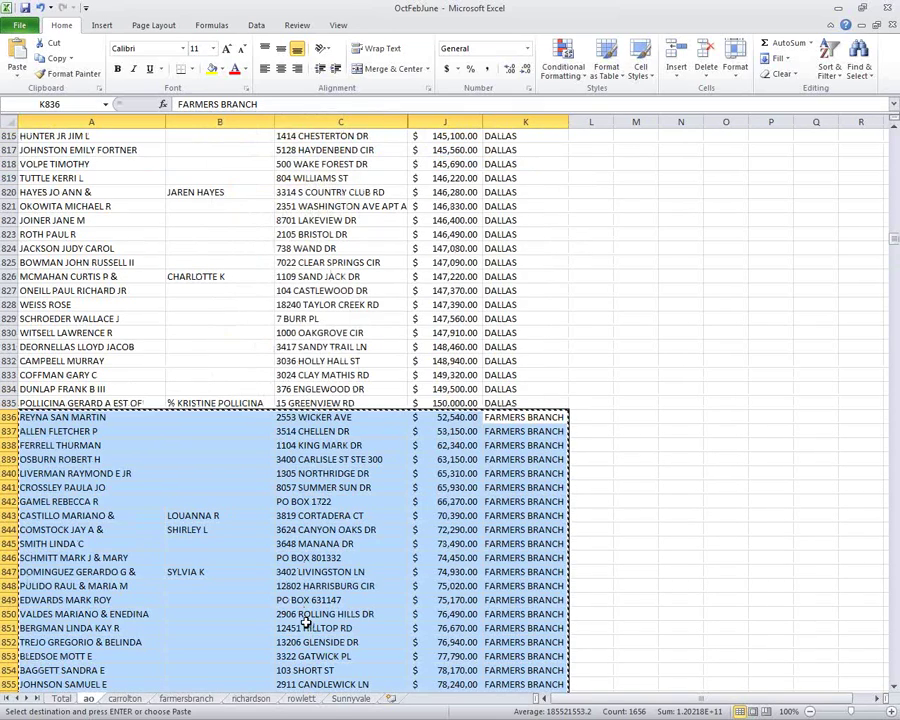
{"action": "left_click", "coordinate": [188, 698]}
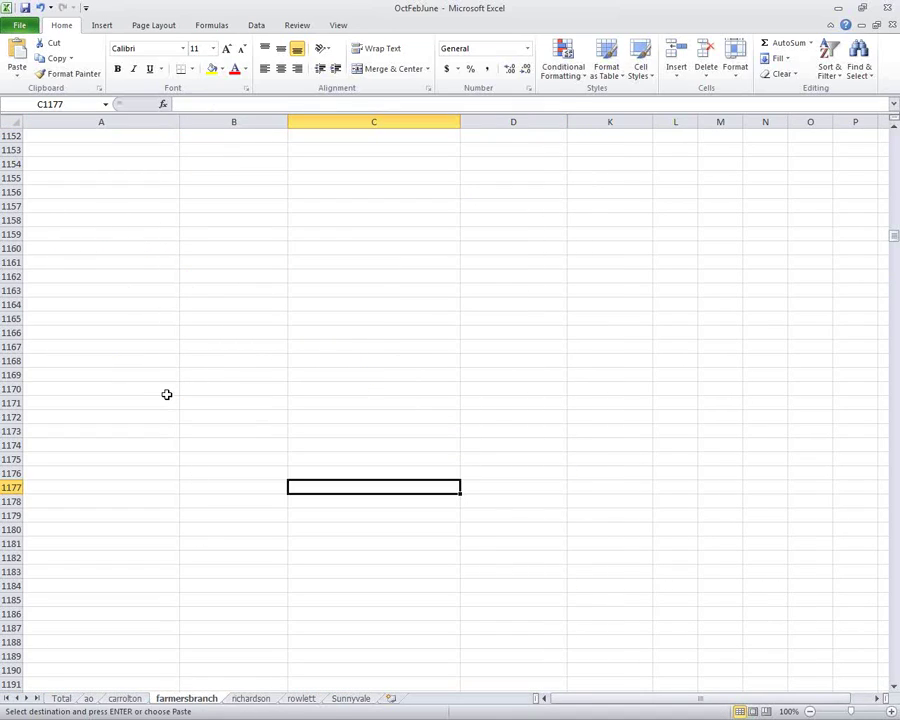
{"action": "key", "text": "ctrl+Home"}
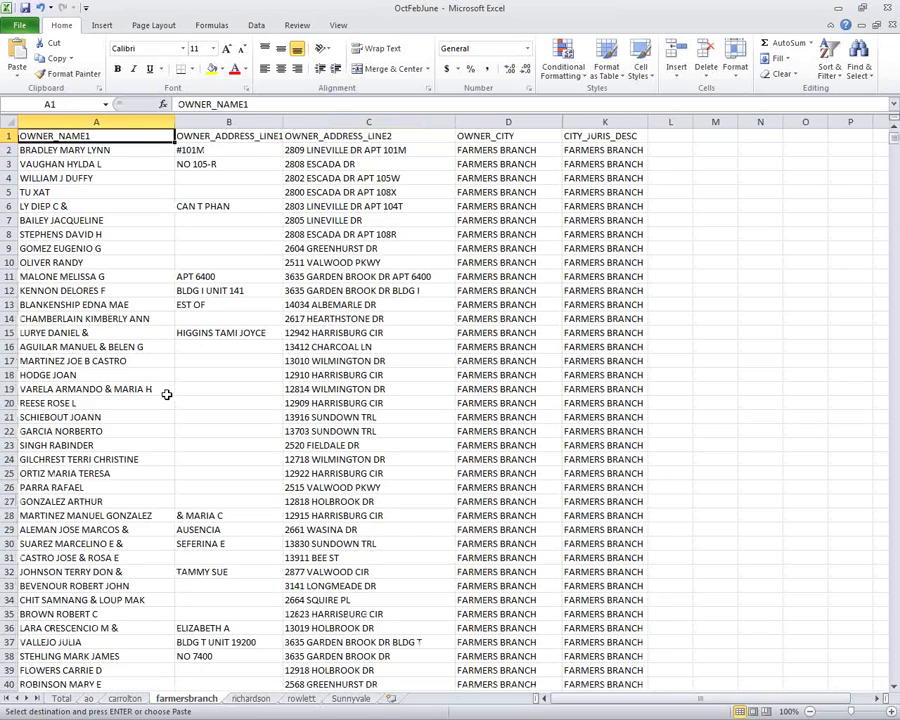
{"action": "key", "text": "Page_Down"}
{"action": "key", "text": "Page_Down"}
{"action": "key", "text": "Page_Down"}
{"action": "key", "text": "Page_Down"}
{"action": "key", "text": "Page_Down"}
{"action": "key", "text": "Page_Down"}
{"action": "key", "text": "Page_Down"}
{"action": "key", "text": "Page_Down"}
{"action": "key", "text": "Page_Down"}
{"action": "key", "text": "Page_Down"}
{"action": "key", "text": "Page_Down"}
{"action": "key", "text": "Page_Down"}
{"action": "key", "text": "Page_Down"}
{"action": "key", "text": "Page_Down"}
{"action": "key", "text": "Page_Down"}
{"action": "key", "text": "Page_Down"}
{"action": "key", "text": "Page_Down"}
{"action": "key", "text": "Page_Down"}
{"action": "key", "text": "Page_Down"}
{"action": "key", "text": "Page_Down"}
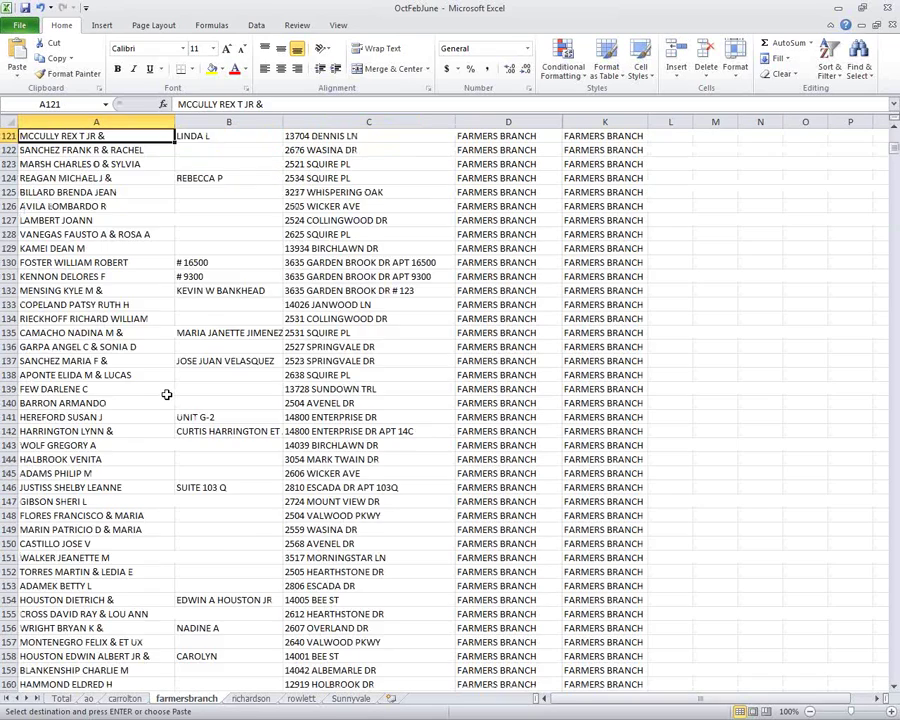
{"action": "key", "text": "Page_Up"}
{"action": "key", "text": "Page_Up"}
{"action": "key", "text": "Page_Up"}
{"action": "key", "text": "Page_Up"}
{"action": "key", "text": "Page_Up"}
{"action": "key", "text": "Page_Up"}
{"action": "key", "text": "Page_Up"}
{"action": "key", "text": "Page_Up"}
{"action": "key", "text": "Page_Up"}
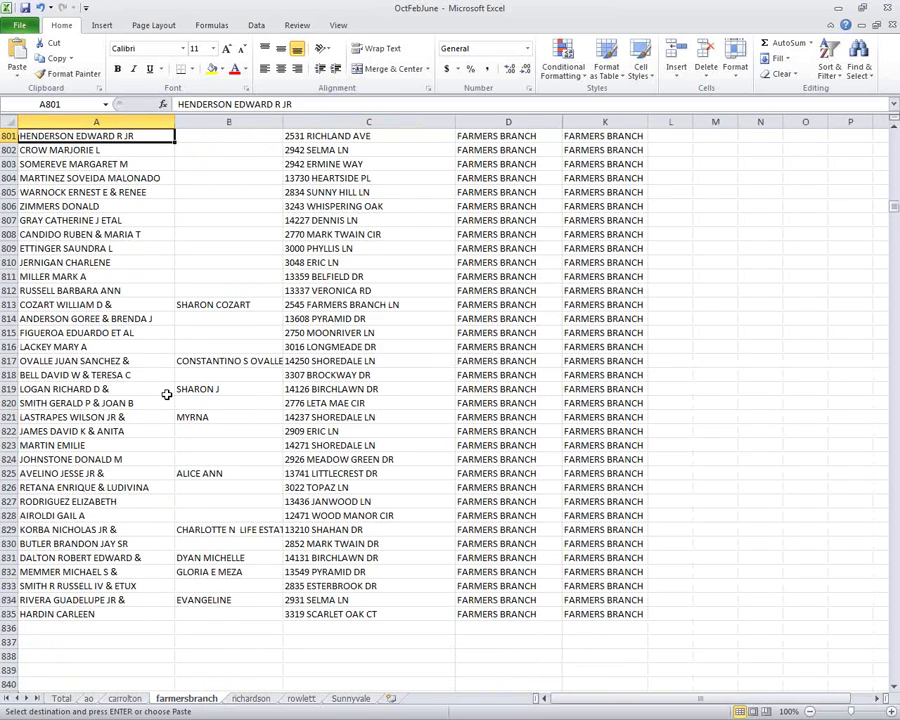
{"action": "left_click", "coordinate": [84, 633]}
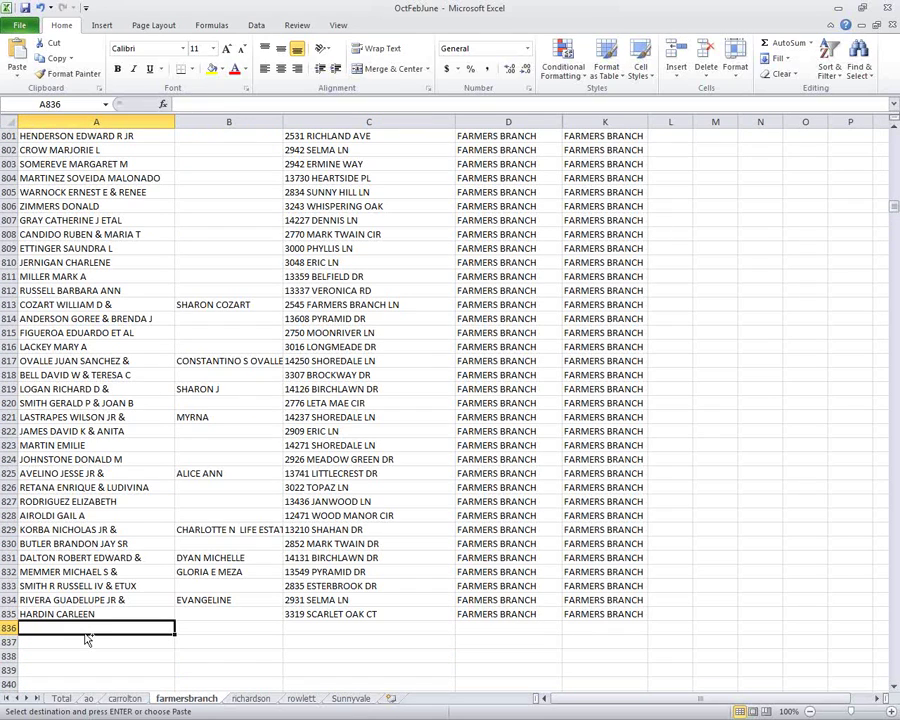
{"action": "key", "text": "ctrl+v"}
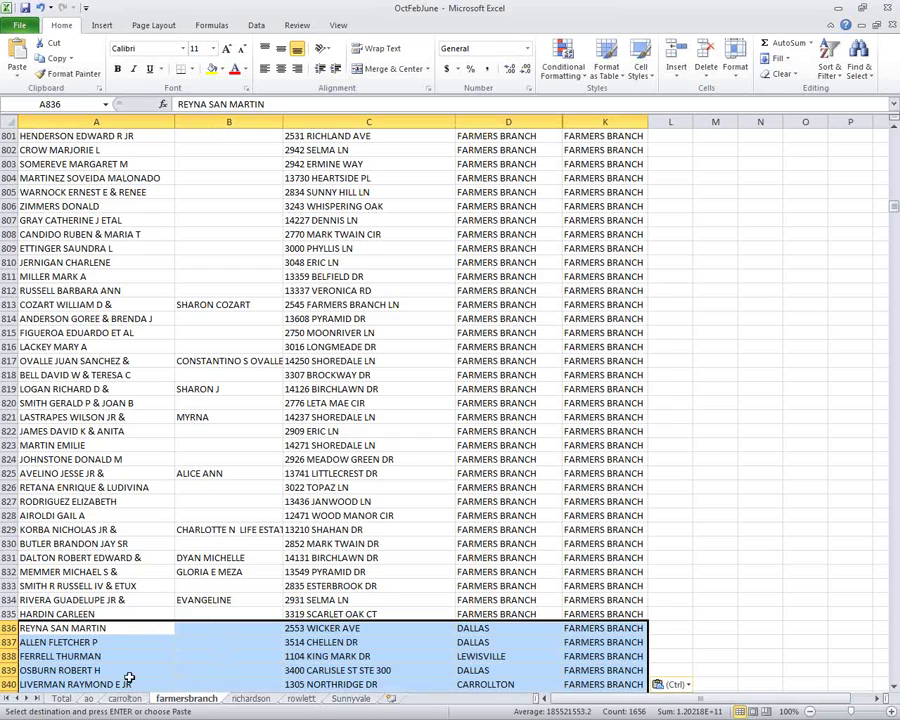
Return to the ao sheet and page down to find the RICHARDSON records.
{"action": "left_click", "coordinate": [88, 699]}
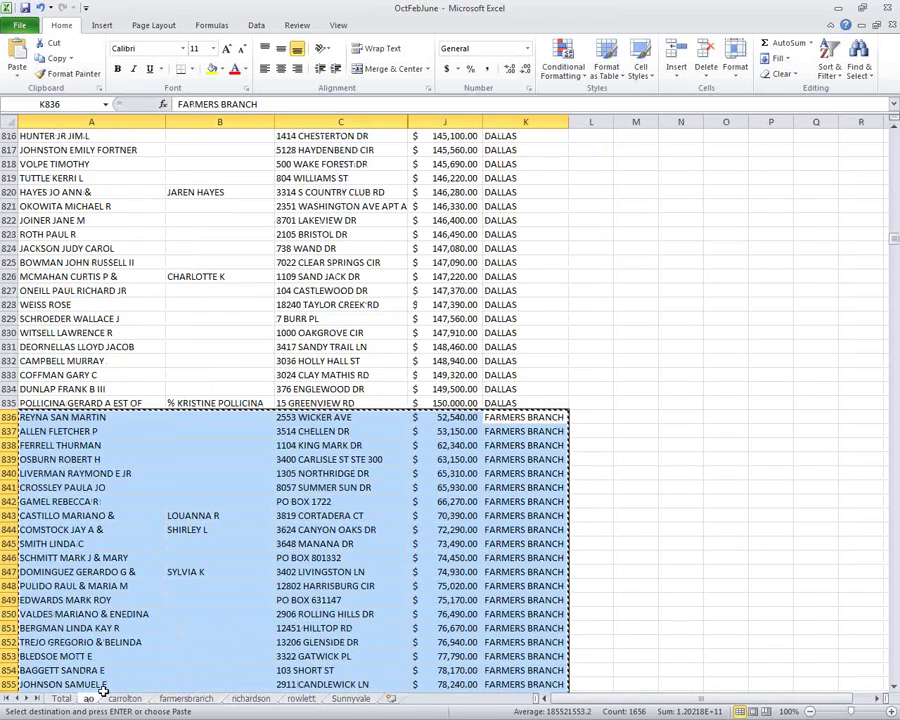
{"action": "left_click", "coordinate": [446, 570]}
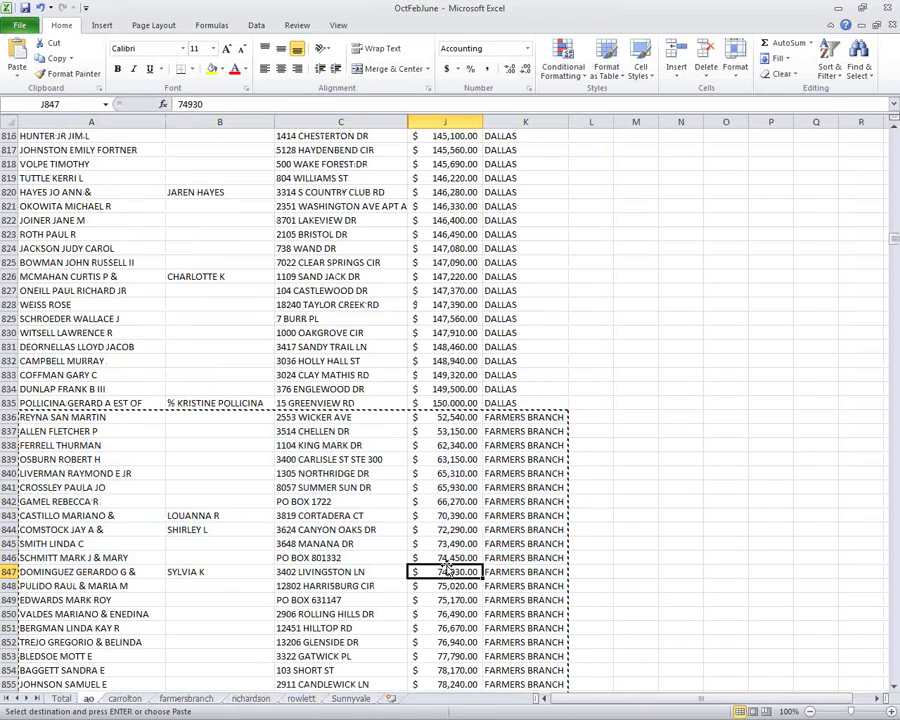
{"action": "key", "text": "Page_Down"}
{"action": "key", "text": "Page_Down"}
{"action": "key", "text": "Page_Down"}
{"action": "key", "text": "Page_Down"}
{"action": "key", "text": "Page_Down"}
{"action": "key", "text": "Page_Down"}
{"action": "key", "text": "Page_Down"}
{"action": "key", "text": "Page_Down"}
{"action": "key", "text": "Page_Down"}
{"action": "key", "text": "Page_Down"}
{"action": "key", "text": "Page_Down"}
{"action": "key", "text": "Page_Down"}
{"action": "key", "text": "Page_Down"}
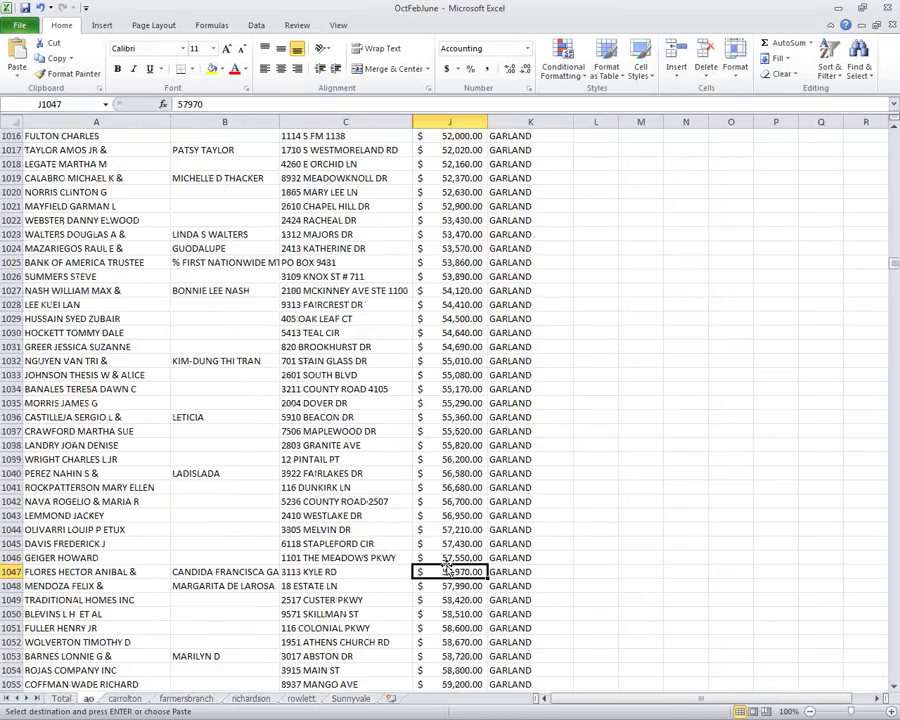
{"action": "key", "text": "Page_Down"}
{"action": "key", "text": "Page_Down"}
{"action": "key", "text": "Page_Down"}
{"action": "key", "text": "Page_Down"}
{"action": "key", "text": "Page_Down"}
{"action": "key", "text": "Page_Down"}
{"action": "key", "text": "Page_Down"}
{"action": "key", "text": "Page_Down"}
{"action": "key", "text": "Page_Down"}
{"action": "key", "text": "Page_Down"}
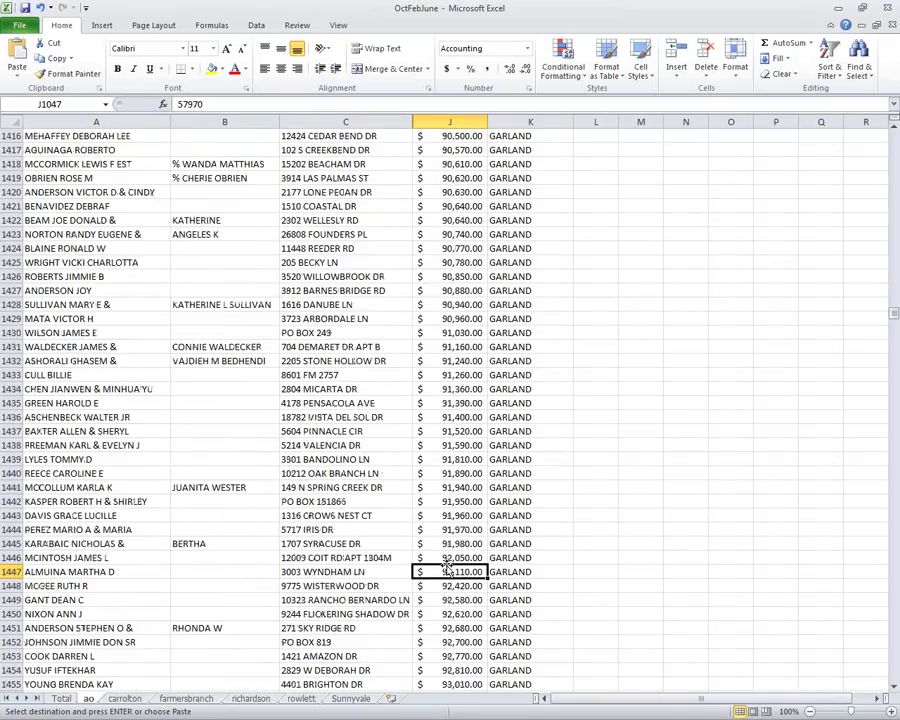
{"action": "key", "text": "Page_Down"}
{"action": "key", "text": "Page_Down"}
{"action": "key", "text": "Page_Down"}
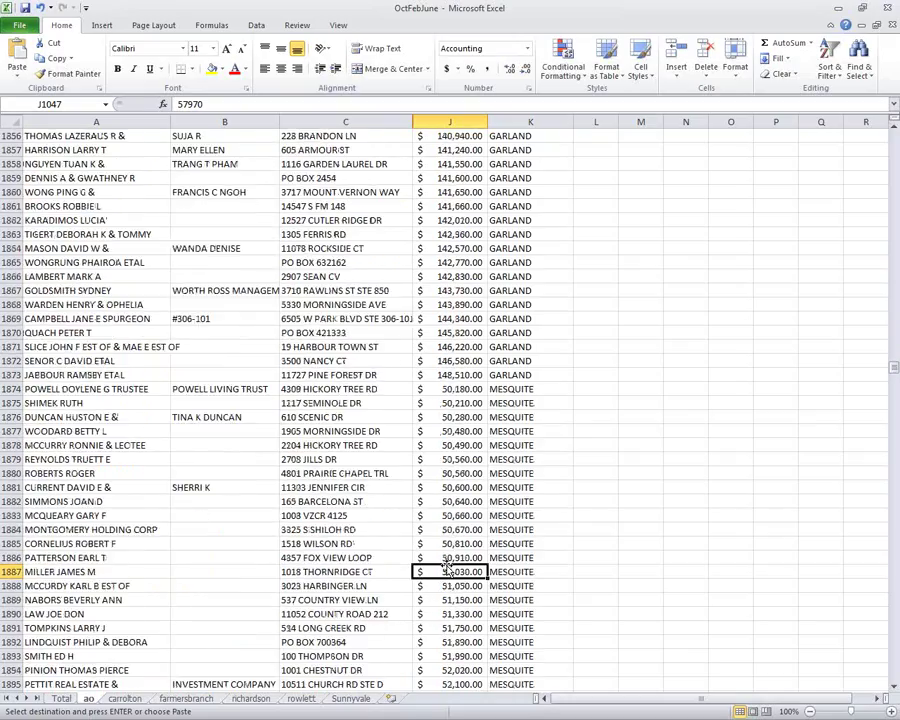
{"action": "key", "text": "Page_Down"}
{"action": "key", "text": "Page_Up"}
{"action": "key", "text": "Page_Down"}
{"action": "key", "text": "Page_Down"}
{"action": "key", "text": "Page_Down"}
{"action": "key", "text": "Page_Down"}
{"action": "key", "text": "Page_Down"}
{"action": "key", "text": "Page_Down"}
{"action": "key", "text": "Page_Down"}
{"action": "key", "text": "Page_Down"}
{"action": "key", "text": "Page_Down"}
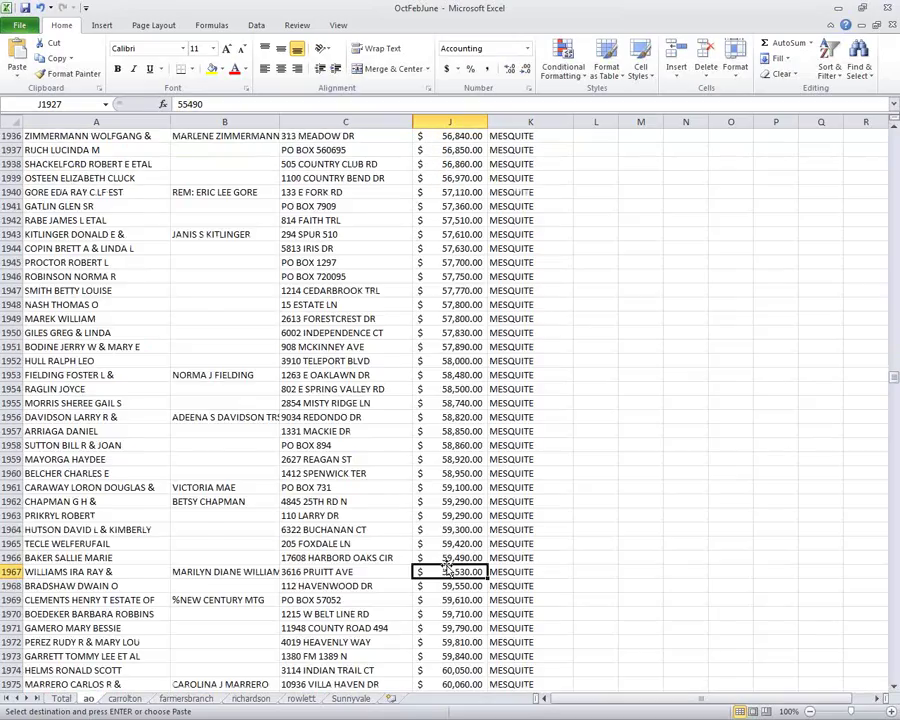
Select and copy the RICHARDSON records starting at row 2463 on ao.
{"action": "key", "text": "Page_Down"}
{"action": "key", "text": "Page_Down"}
{"action": "key", "text": "Page_Down"}
{"action": "key", "text": "Page_Down"}
{"action": "key", "text": "Page_Down"}
{"action": "key", "text": "Page_Down"}
{"action": "key", "text": "Page_Down"}
{"action": "key", "text": "Page_Down"}
{"action": "key", "text": "Page_Down"}
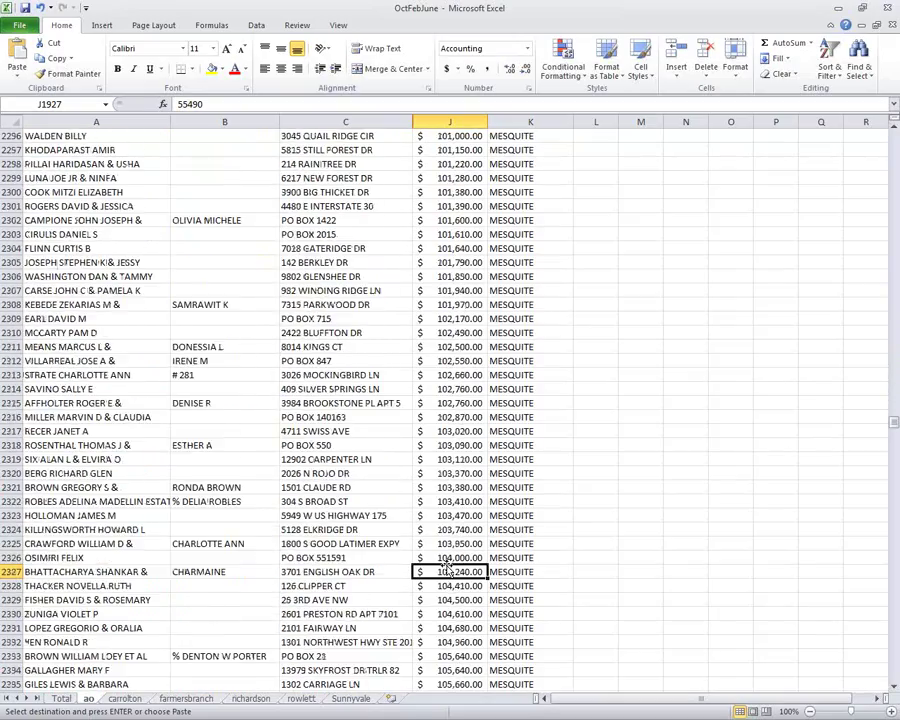
{"action": "key", "text": "Page_Up"}
{"action": "key", "text": "Page_Up"}
{"action": "key", "text": "Page_Up"}
{"action": "key", "text": "Page_Up"}
{"action": "key", "text": "Page_Down"}
{"action": "key", "text": "Page_Down"}
{"action": "key", "text": "Page_Up"}
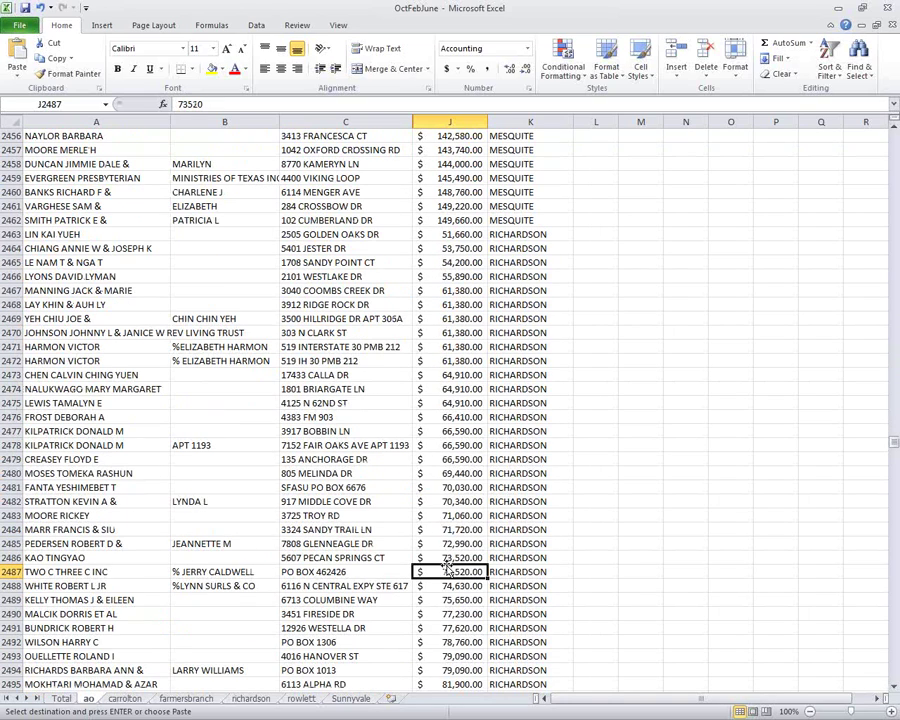
{"action": "left_click_drag", "start_coordinate": [540, 234], "coordinate": [33, 206]}
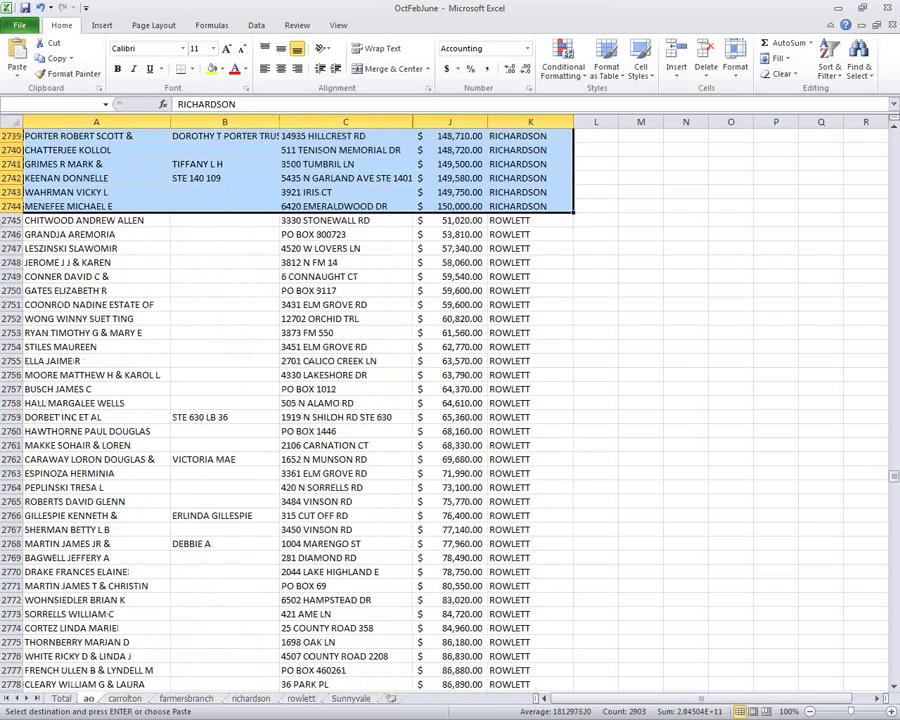
{"action": "right_click", "coordinate": [202, 182]}
{"action": "left_click", "coordinate": [248, 209]}
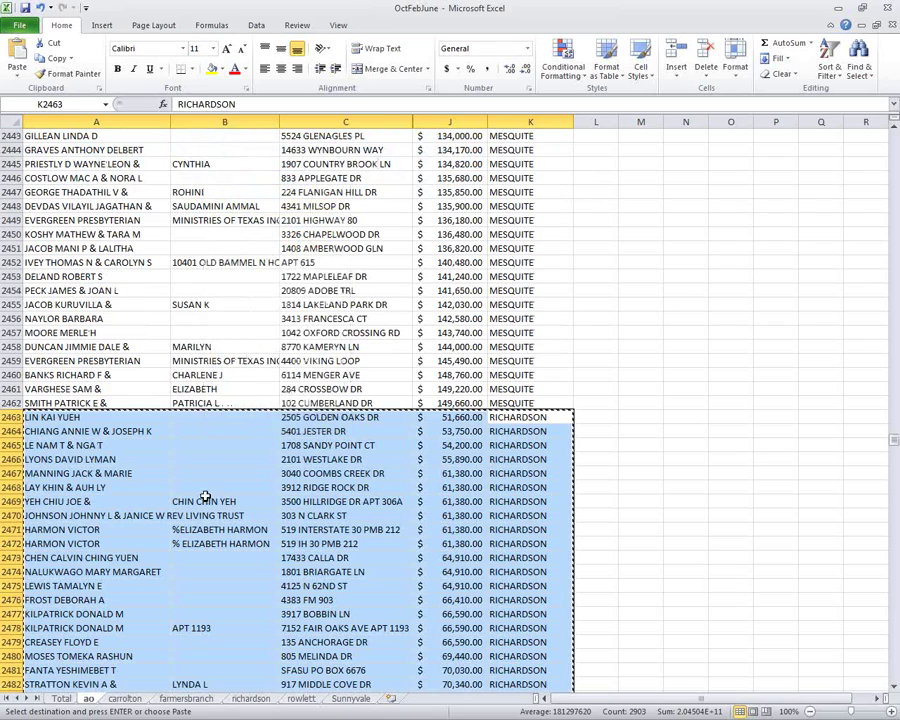
Paste the RICHARDSON records at A1195 on the richardson sheet, then return to ao.
{"action": "left_click", "coordinate": [252, 699]}
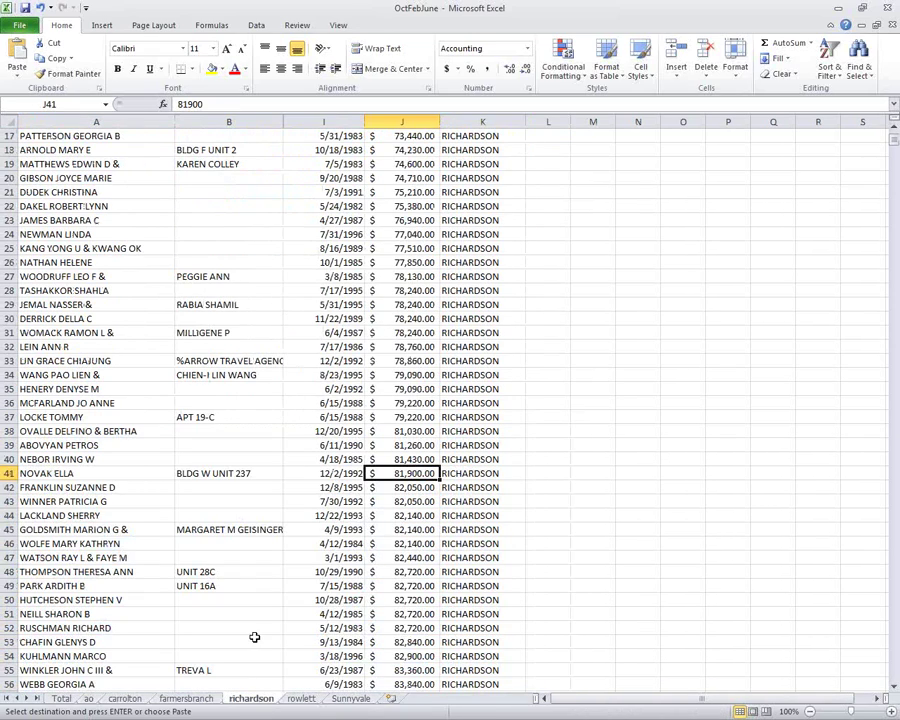
{"action": "key", "text": "ctrl+End"}
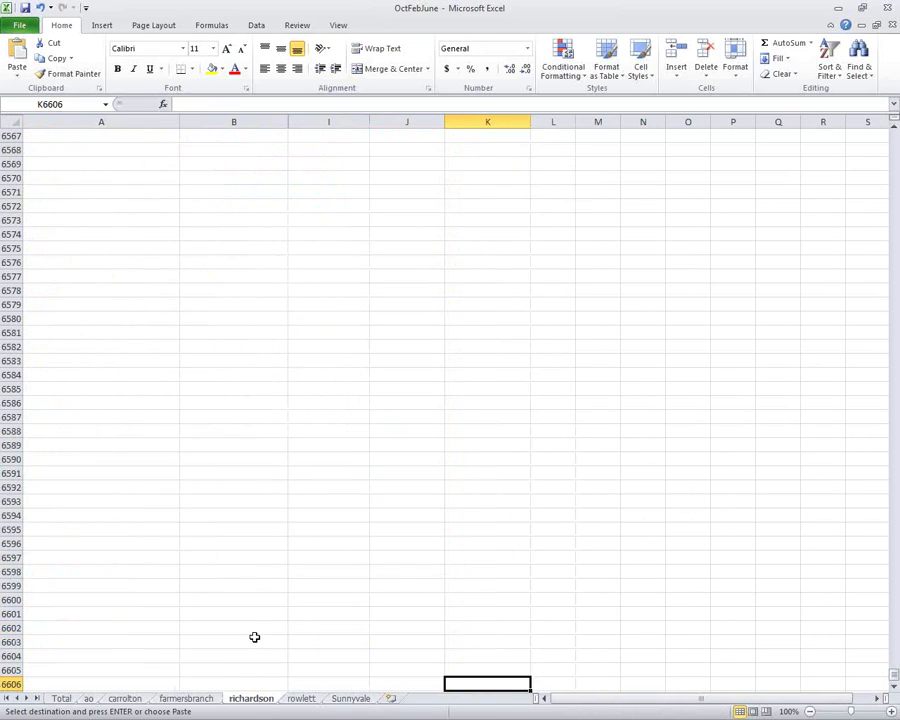
{"action": "key", "text": "ctrl+Home"}
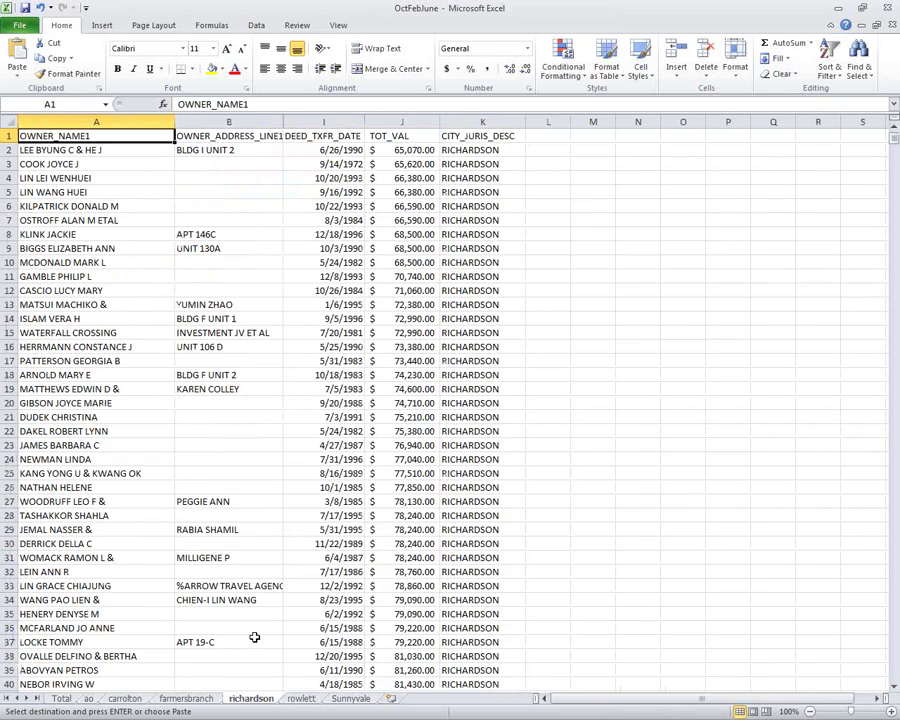
{"action": "key", "text": "Page_Down"}
{"action": "key", "text": "Page_Down"}
{"action": "key", "text": "Page_Down"}
{"action": "key", "text": "Page_Down"}
{"action": "key", "text": "Page_Down"}
{"action": "key", "text": "Page_Down"}
{"action": "key", "text": "Page_Down"}
{"action": "key", "text": "Page_Down"}
{"action": "key", "text": "Page_Down"}
{"action": "key", "text": "Page_Down"}
{"action": "key", "text": "Page_Down"}
{"action": "key", "text": "Page_Down"}
{"action": "key", "text": "Page_Down"}
{"action": "key", "text": "Page_Down"}
{"action": "key", "text": "Page_Down"}
{"action": "key", "text": "Page_Down"}
{"action": "key", "text": "Page_Down"}
{"action": "key", "text": "Page_Down"}
{"action": "key", "text": "Page_Down"}
{"action": "key", "text": "Page_Down"}
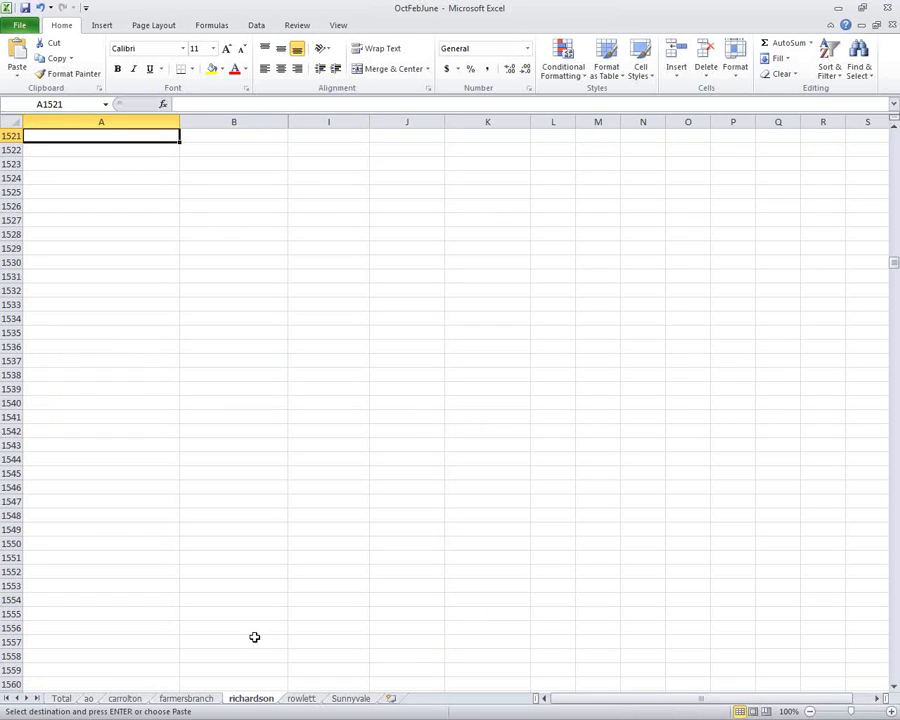
{"action": "key", "text": "Page_Up"}
{"action": "key", "text": "Page_Up"}
{"action": "key", "text": "Page_Up"}
{"action": "key", "text": "Page_Up"}
{"action": "key", "text": "Page_Up"}
{"action": "key", "text": "Page_Up"}
{"action": "key", "text": "Page_Up"}
{"action": "key", "text": "Page_Up"}
{"action": "key", "text": "Page_Up"}
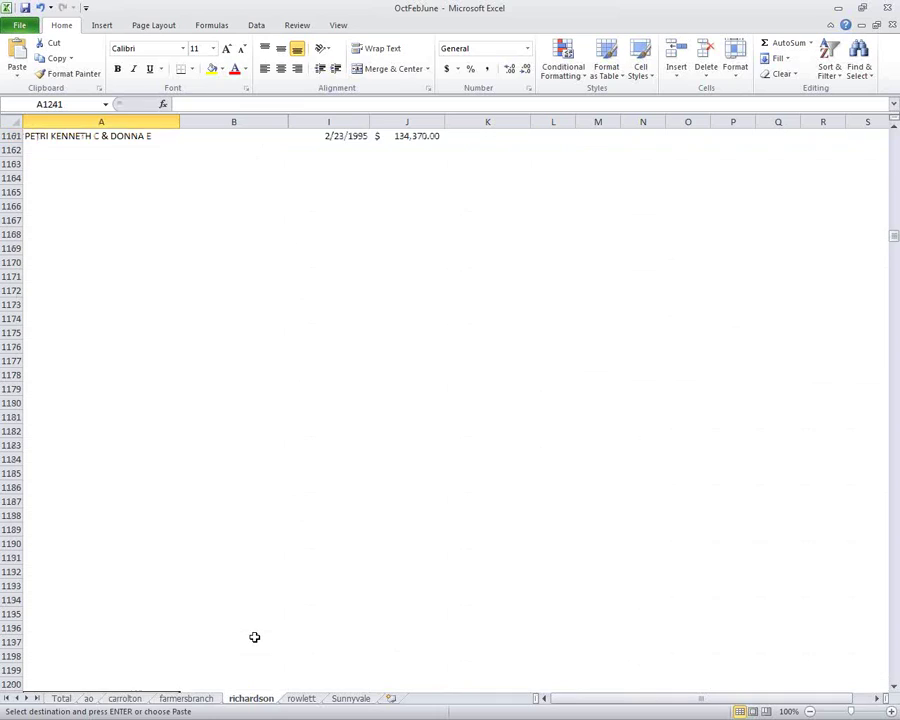
{"action": "key", "text": "Page_Up"}
{"action": "key", "text": "Page_Up"}
{"action": "key", "text": "Page_Up"}
{"action": "key", "text": "Page_Down"}
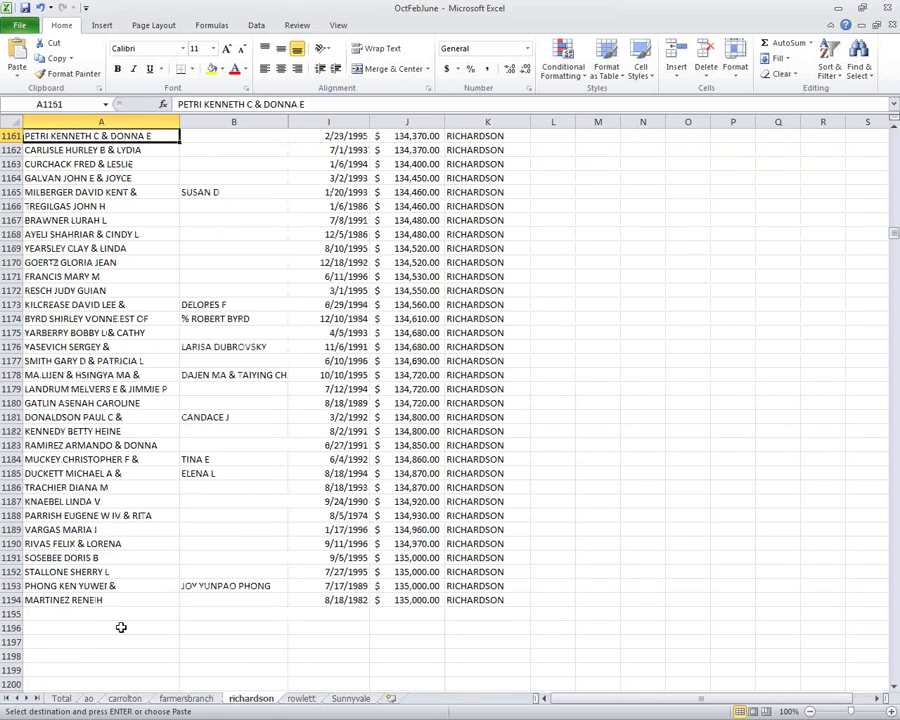
{"action": "left_click", "coordinate": [123, 618]}
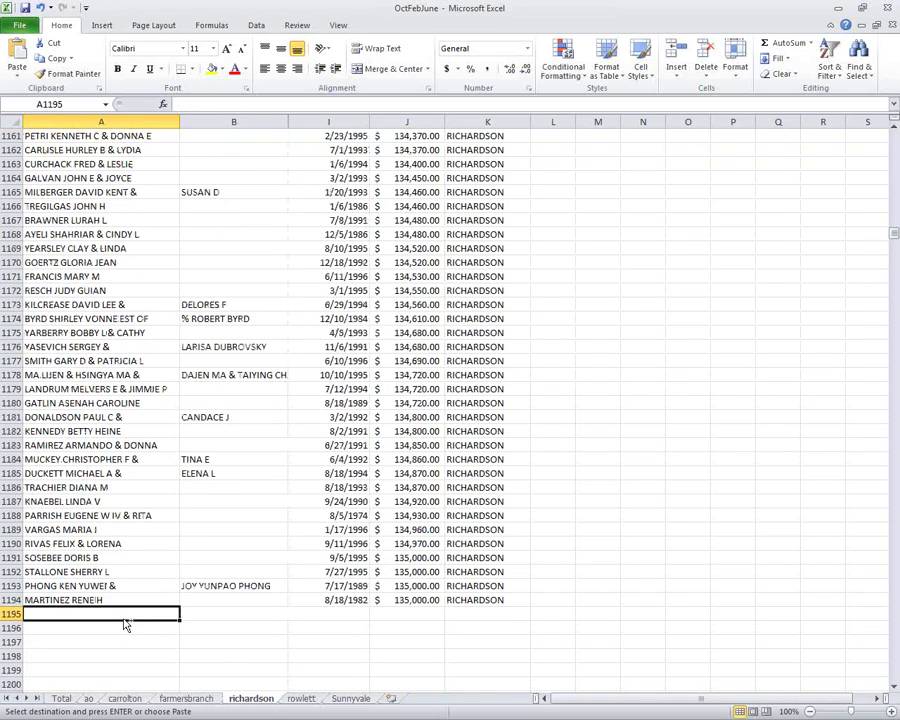
{"action": "key", "text": "ctrl+v"}
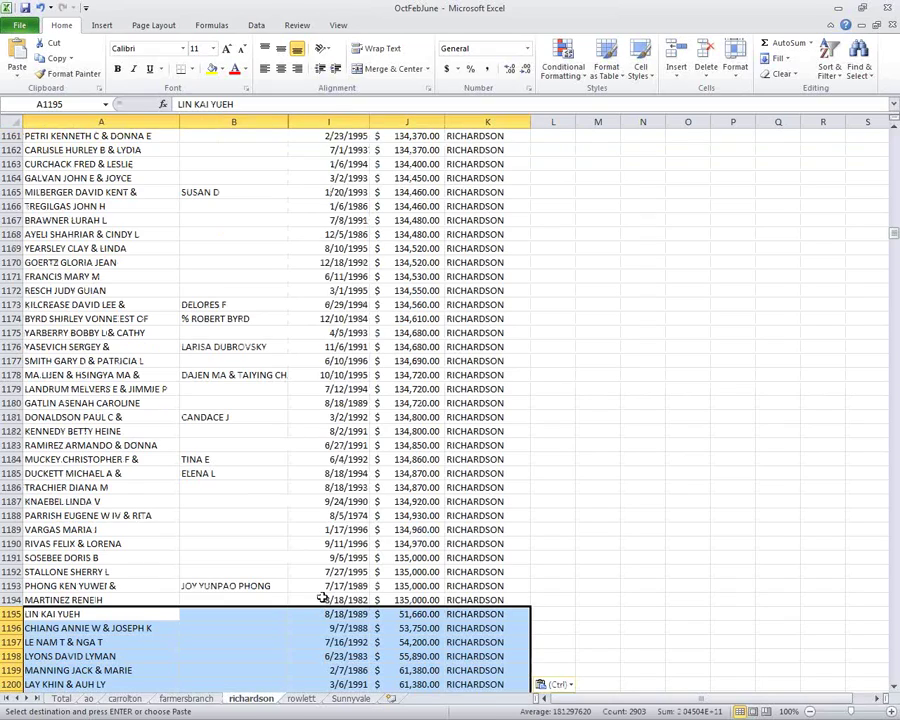
{"action": "left_click", "coordinate": [90, 698]}
Select and copy the ROWLETT records starting at row 2745 on ao.
{"action": "left_click", "coordinate": [514, 543]}
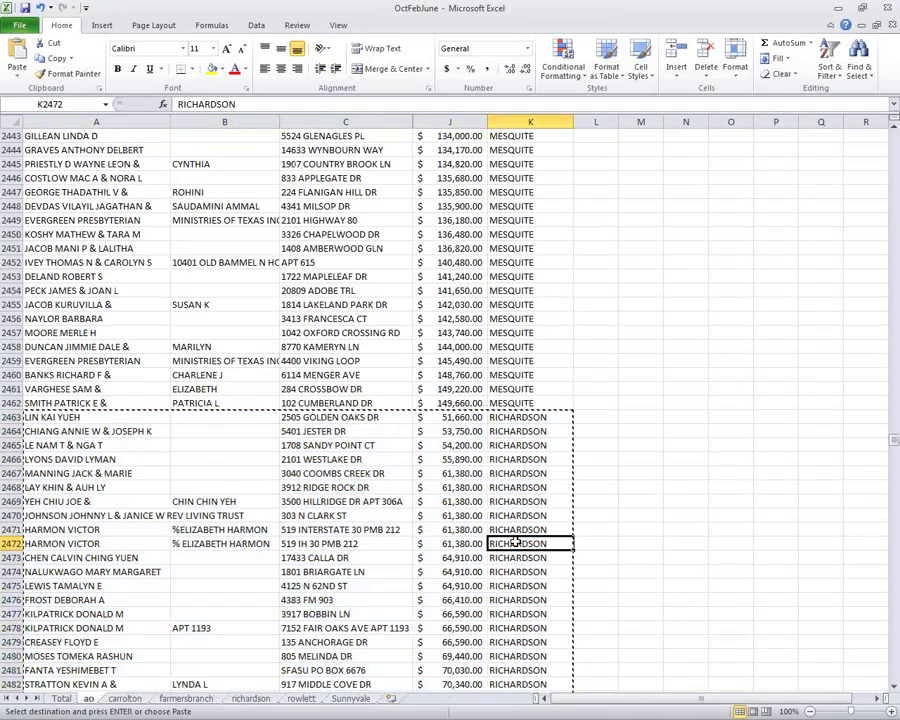
{"action": "scroll", "coordinate": [514, 543], "scroll_direction": "down", "scroll_amount": 20}
{"action": "scroll", "coordinate": [514, 543], "scroll_direction": "up", "scroll_amount": 20}
{"action": "scroll", "coordinate": [514, 543], "scroll_direction": "down", "scroll_amount": 20}
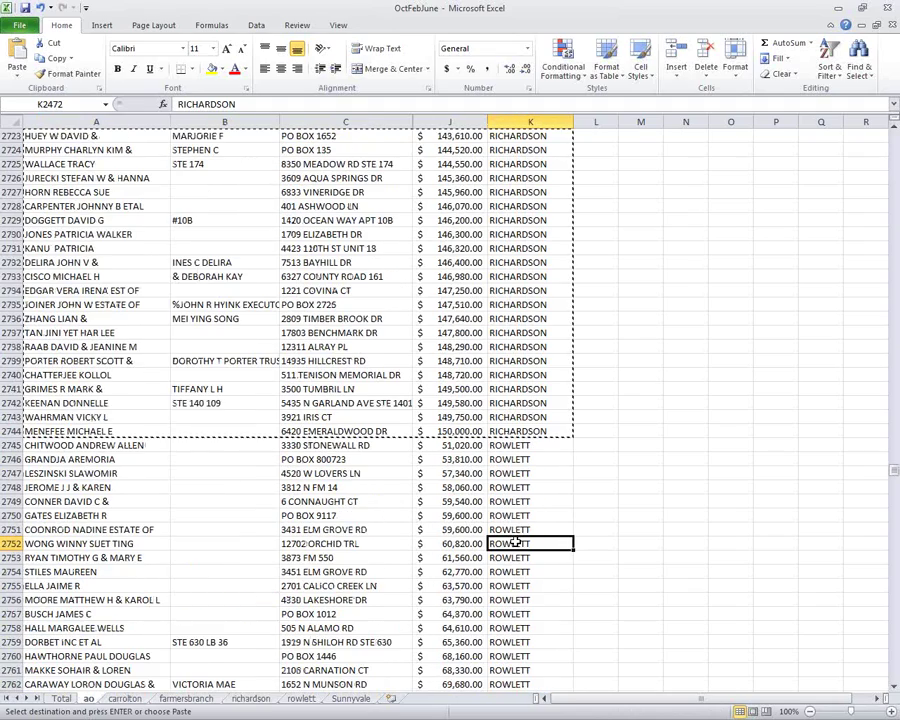
{"action": "left_click_drag", "start_coordinate": [550, 441], "coordinate": [8, 598]}
{"action": "right_click", "coordinate": [175, 531]}
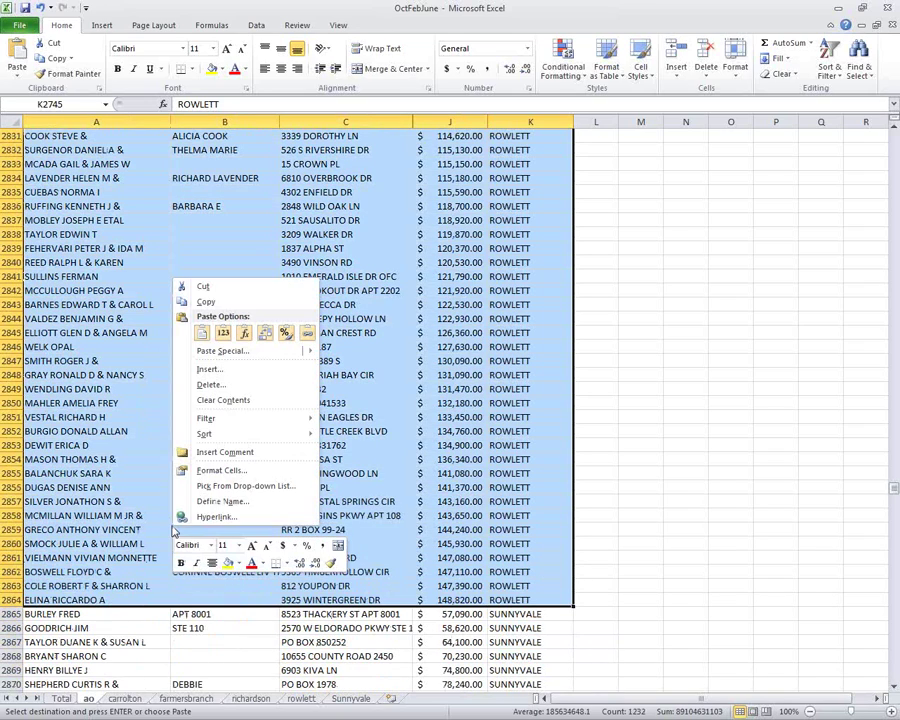
{"action": "left_click", "coordinate": [222, 302]}
Place the ROWLETT rows at A1526 on the rowlett sheet, then go to the end of ao.
{"action": "scroll", "coordinate": [225, 320], "scroll_direction": "up", "scroll_amount": 20}
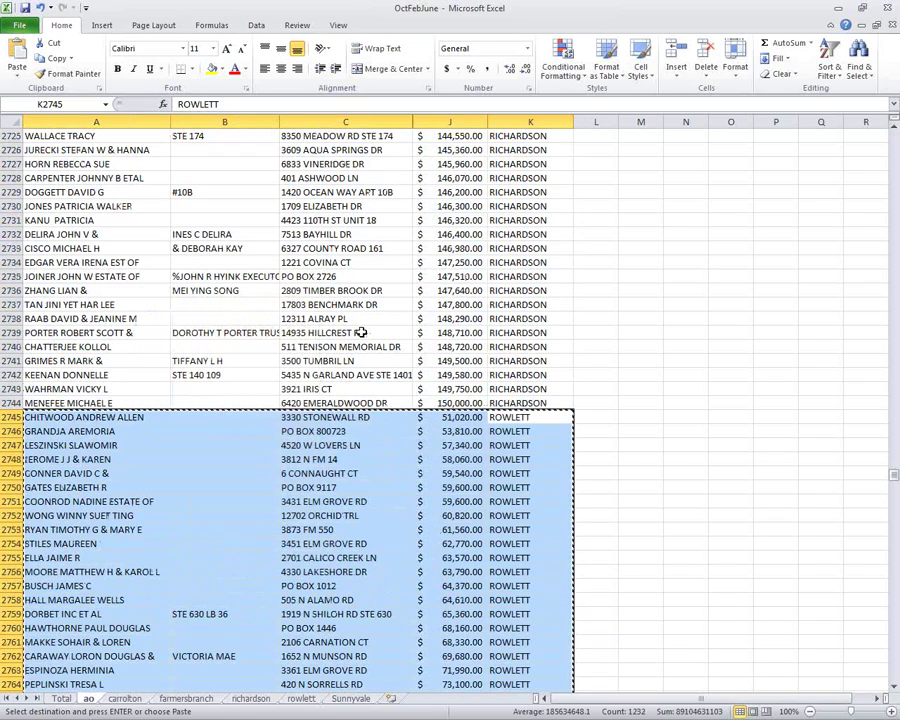
{"action": "left_click", "coordinate": [303, 698]}
{"action": "left_click", "coordinate": [99, 176]}
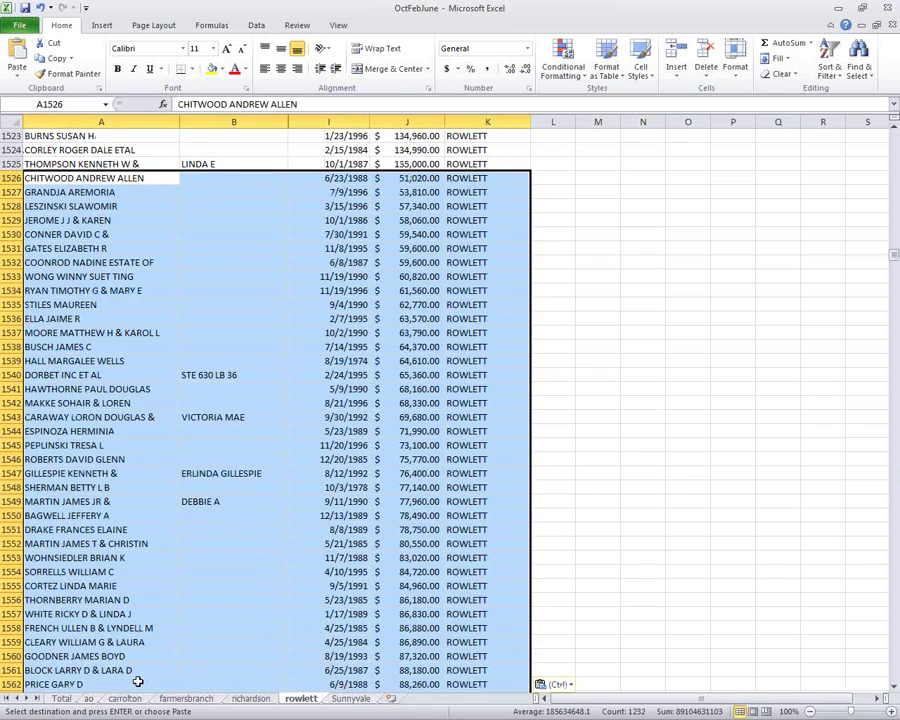
{"action": "left_click", "coordinate": [91, 698]}
{"action": "left_click", "coordinate": [498, 692]}
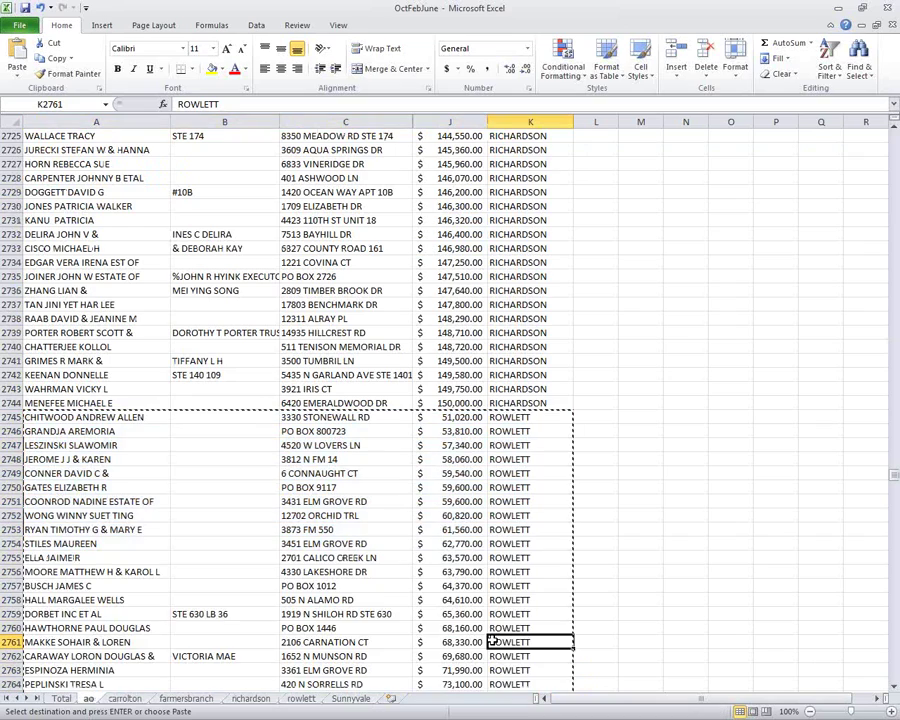
{"action": "scroll", "coordinate": [492, 640], "scroll_direction": "down", "scroll_amount": 15}
{"action": "left_click", "coordinate": [492, 640]}
{"action": "key", "text": "Page_Down"}
{"action": "key", "text": "Page_Down"}
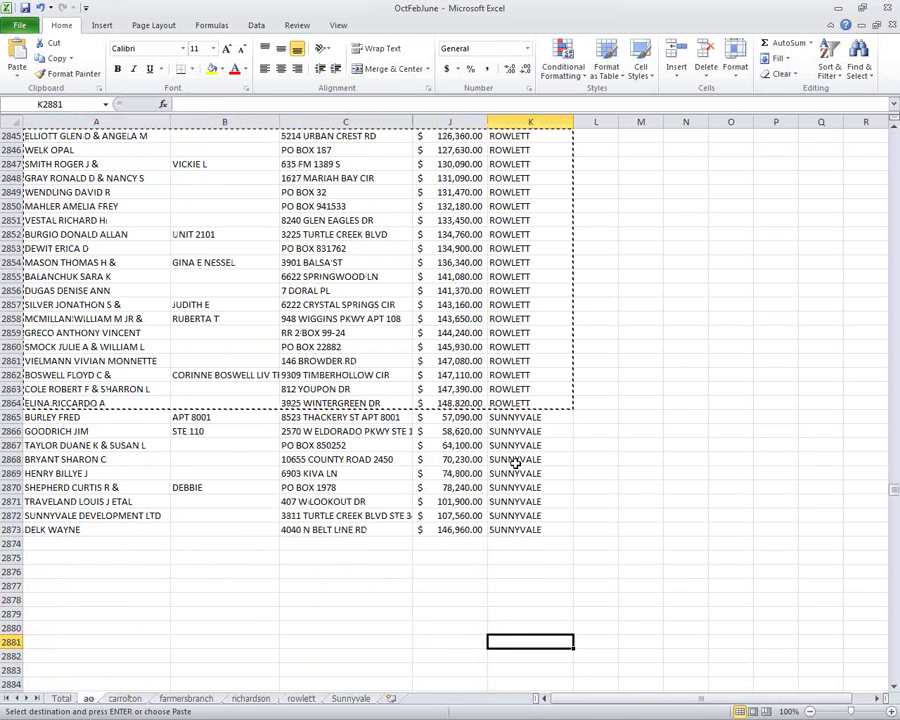
Copy the nine Sunnyvale rows A2865:K2873 from ao to A20 on the Sunnyvale sheet.
{"action": "left_click_drag", "start_coordinate": [513, 527], "coordinate": [40, 417]}
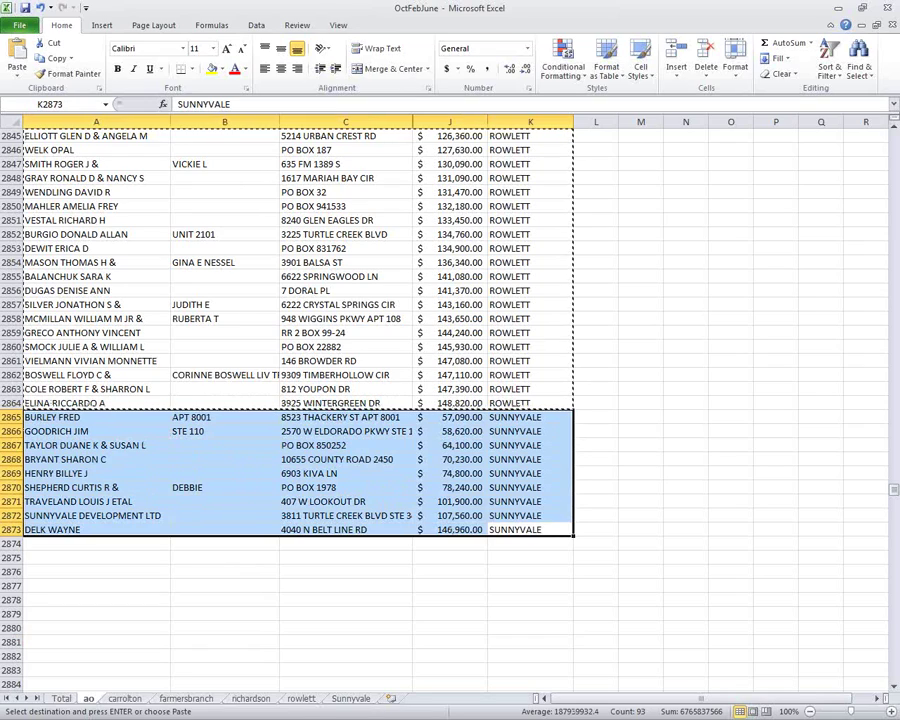
{"action": "key", "text": "ctrl+c"}
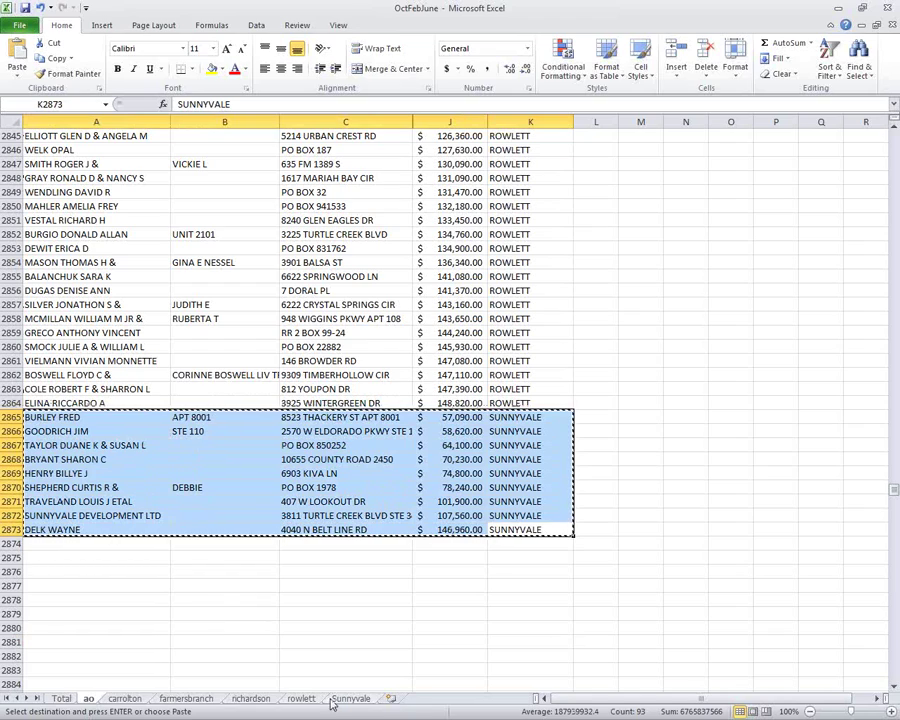
{"action": "left_click", "coordinate": [350, 698]}
{"action": "left_click", "coordinate": [67, 402]}
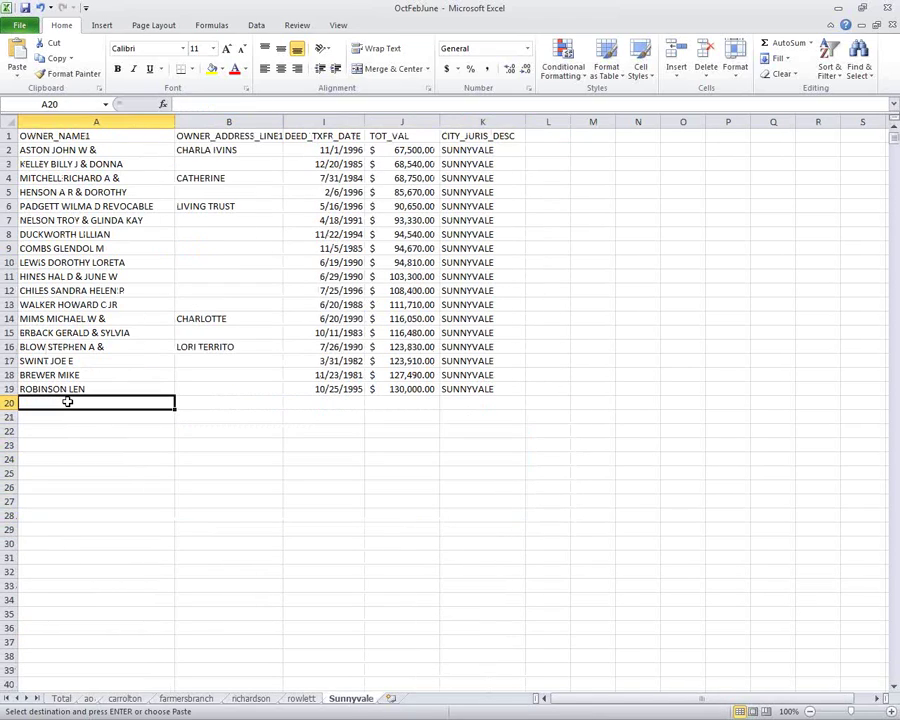
{"action": "key", "text": "ctrl+v"}
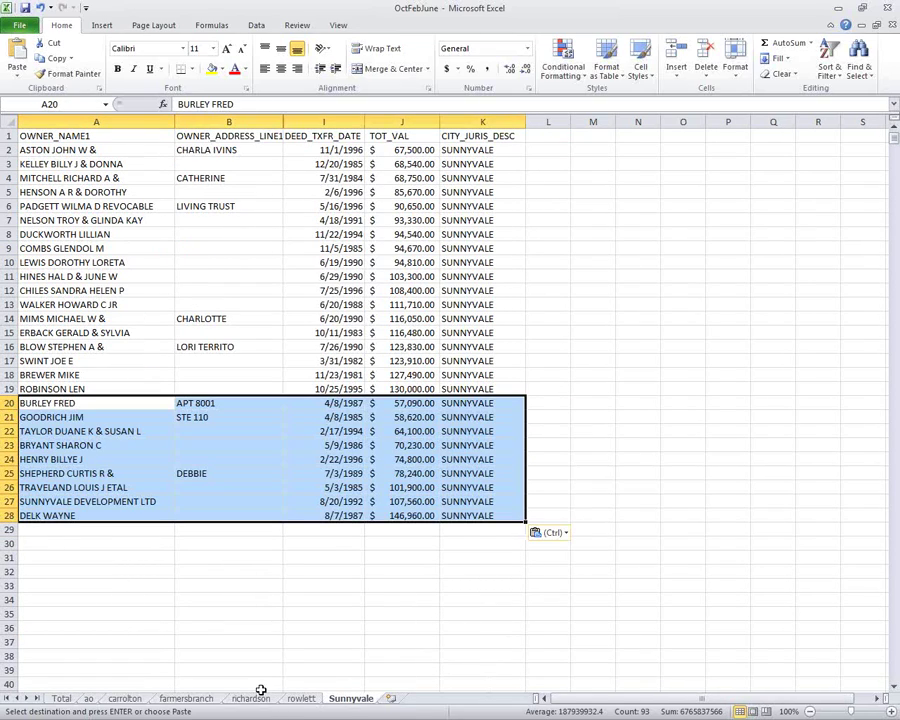
Delete the ao sheet and display the Total summary sheet.
{"action": "right_click", "coordinate": [90, 700]}
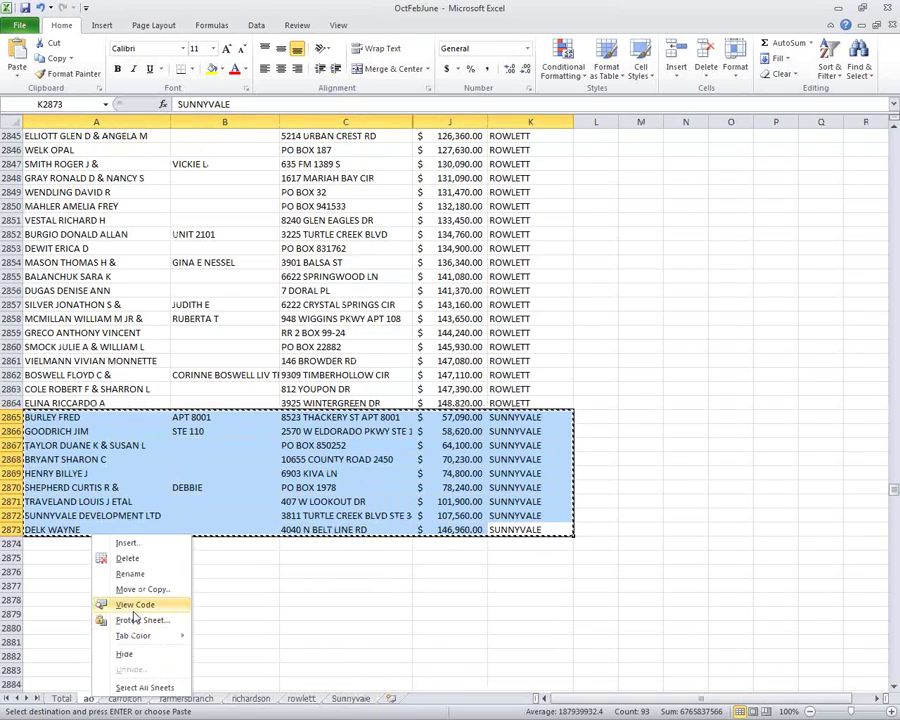
{"action": "left_click", "coordinate": [159, 558]}
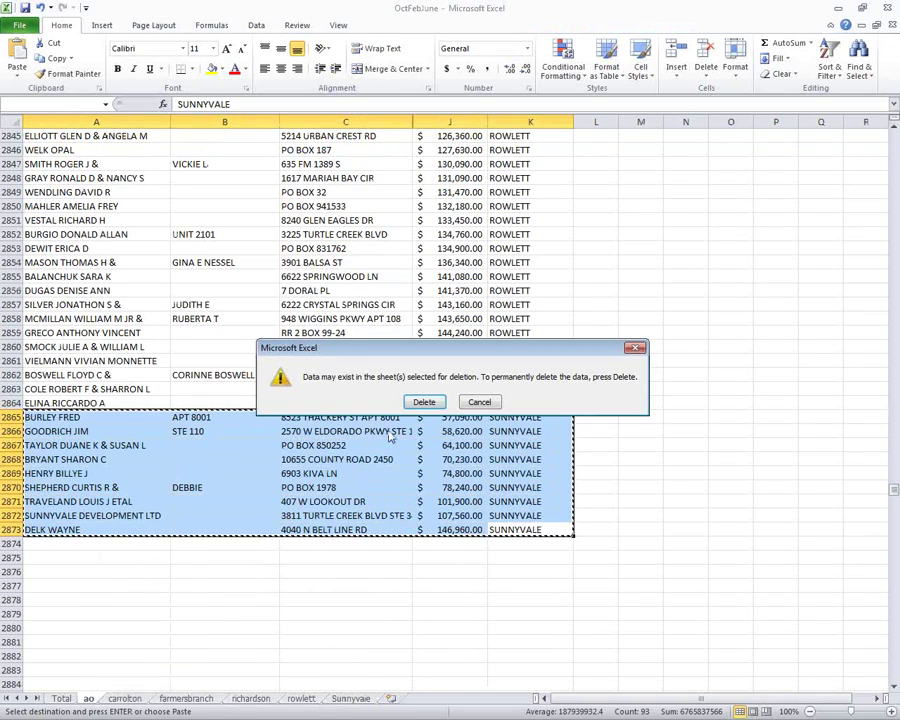
{"action": "left_click", "coordinate": [424, 402]}
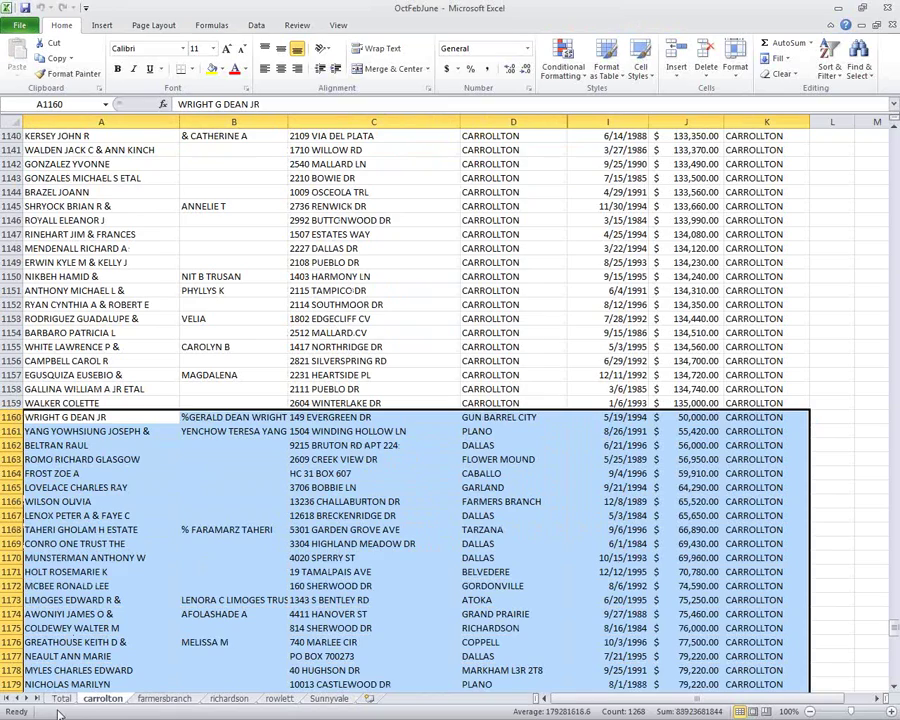
{"action": "left_click", "coordinate": [61, 699]}
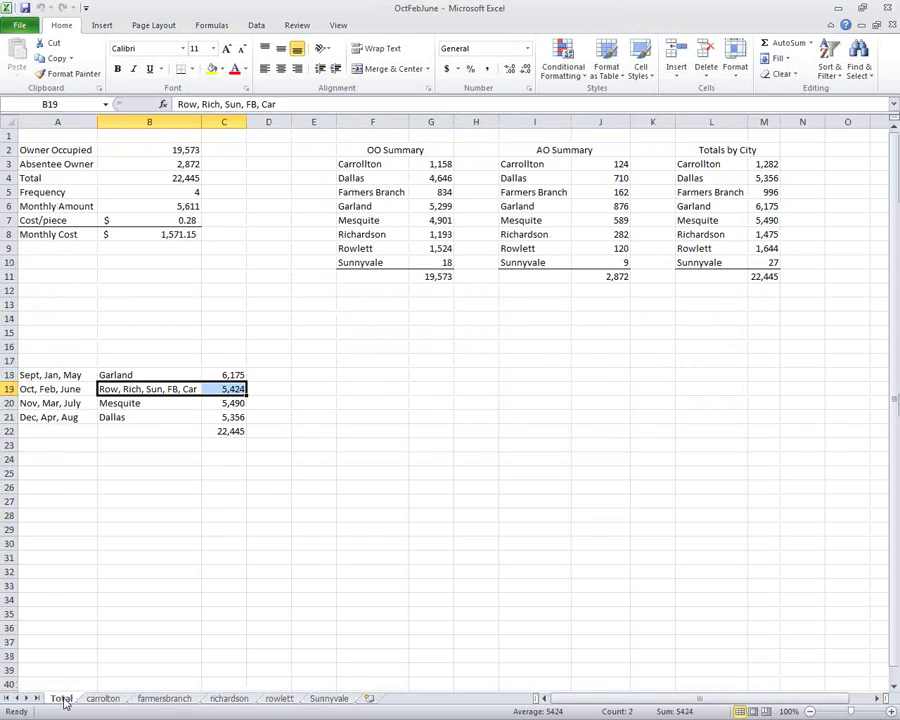
Delete the Total sheet from the workbook.
{"action": "right_click", "coordinate": [62, 699]}
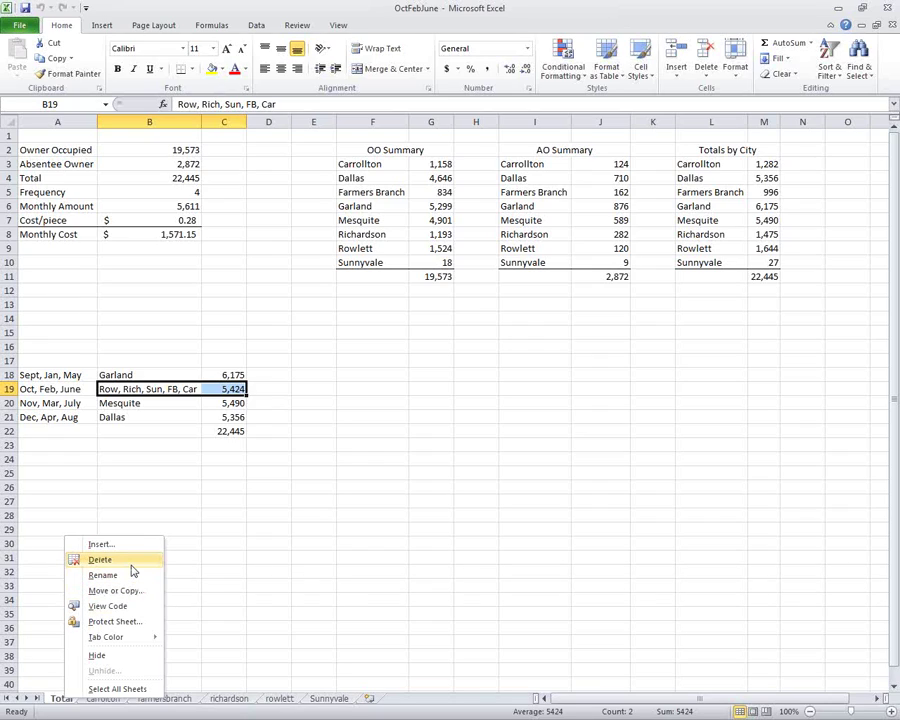
{"action": "left_click", "coordinate": [100, 559]}
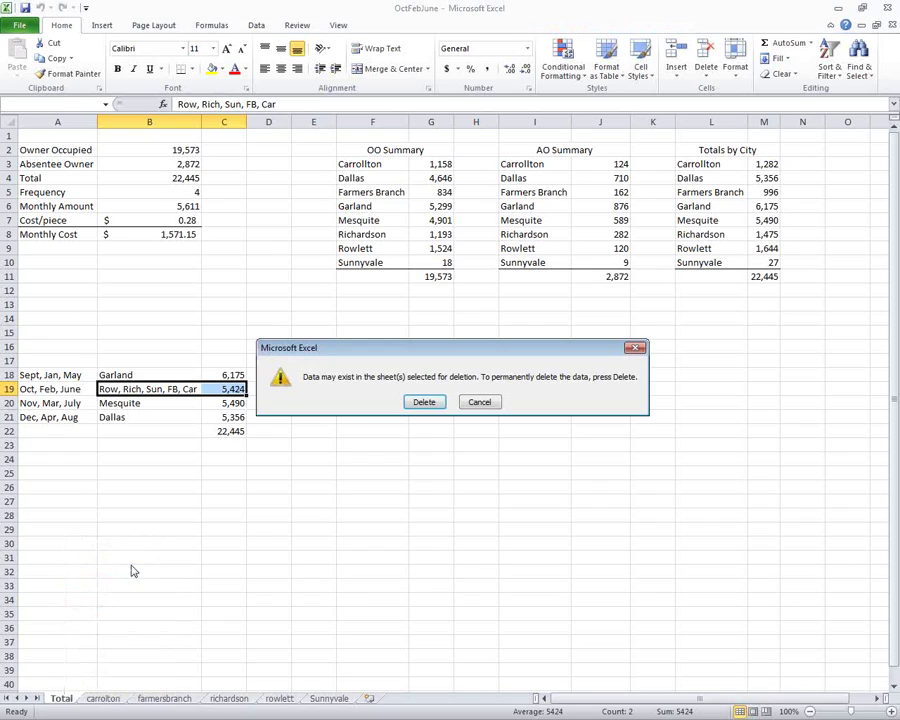
{"action": "left_click", "coordinate": [424, 402]}
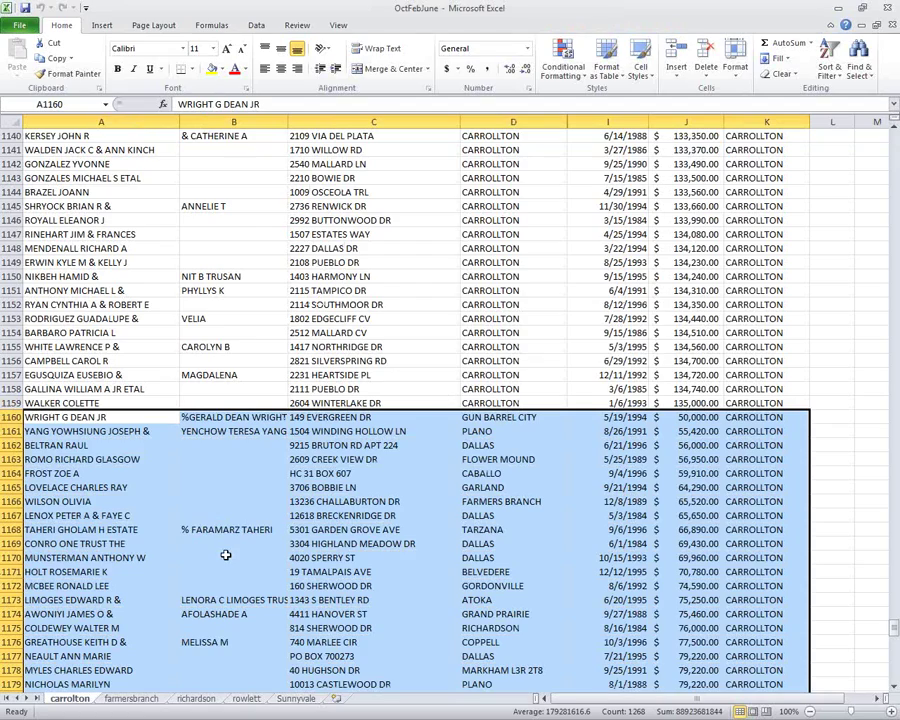
Insert a new blank worksheet and name it OctFebJun.
{"action": "left_click", "coordinate": [337, 699]}
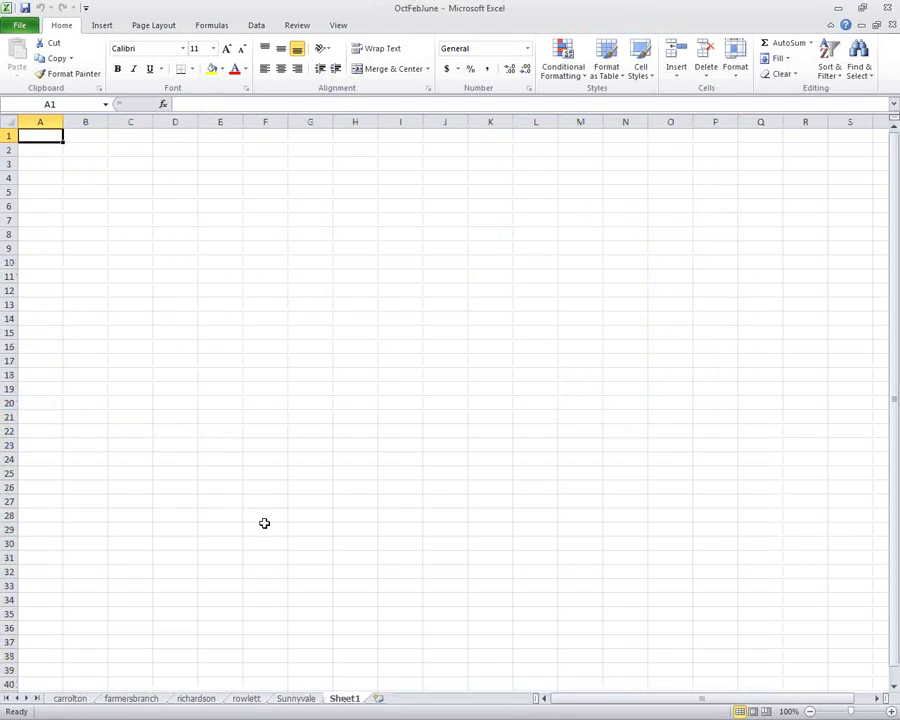
{"action": "double_click", "coordinate": [347, 699]}
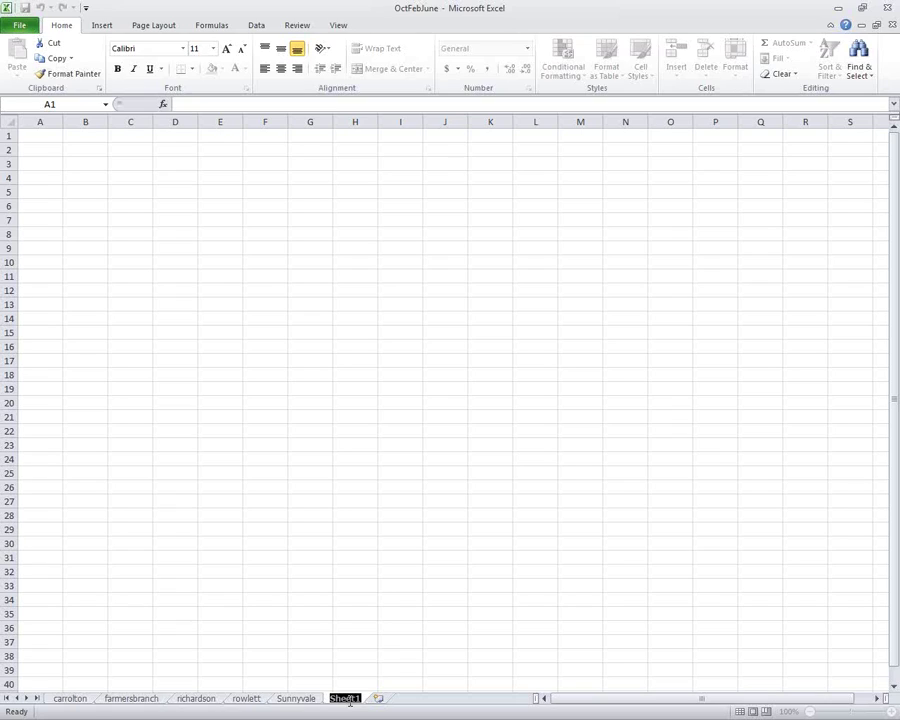
{"action": "type", "text": "OctFebJun"}
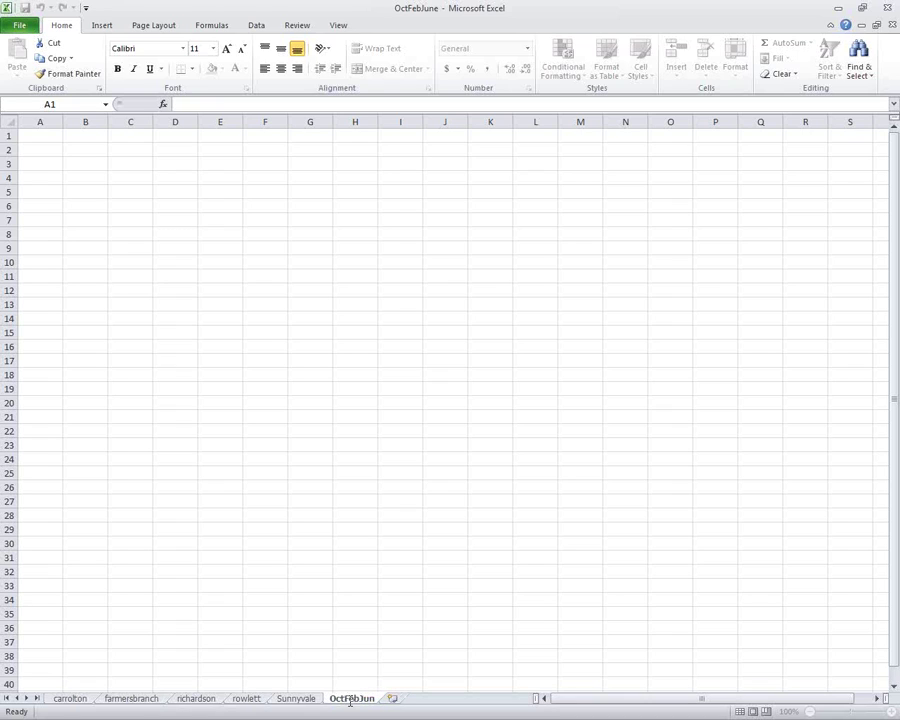
{"action": "key", "text": "Return"}
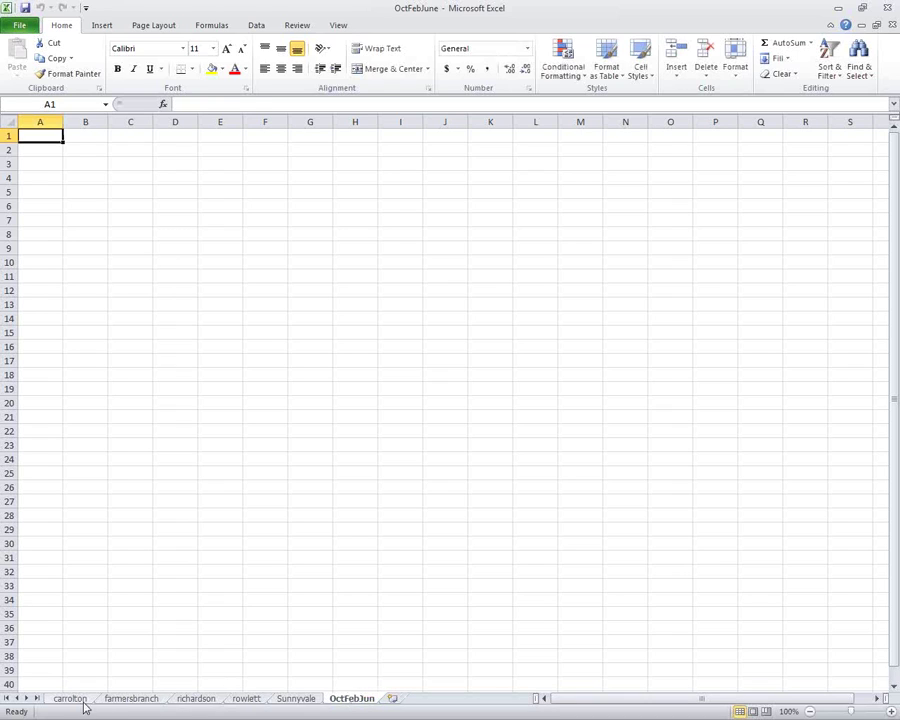
Copy all the carrollton data, A1:K1283.
{"action": "left_click", "coordinate": [72, 699]}
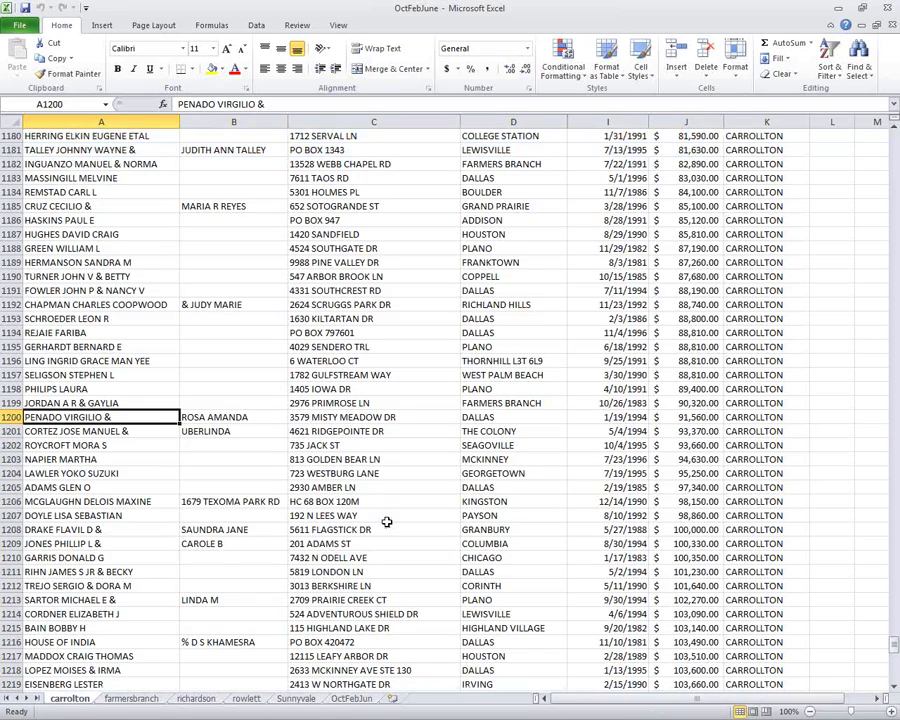
{"action": "key", "text": "Page_Down"}
{"action": "key", "text": "Page_Down"}
{"action": "left_click", "coordinate": [779, 460]}
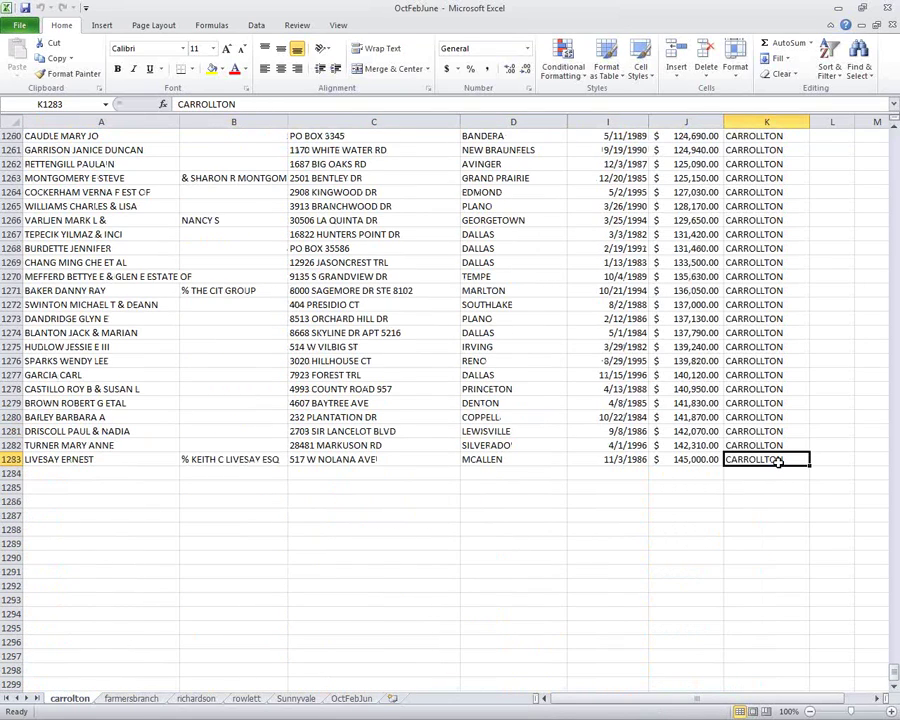
{"action": "key", "text": "ctrl+shift+Home"}
{"action": "key", "text": "ctrl+c"}
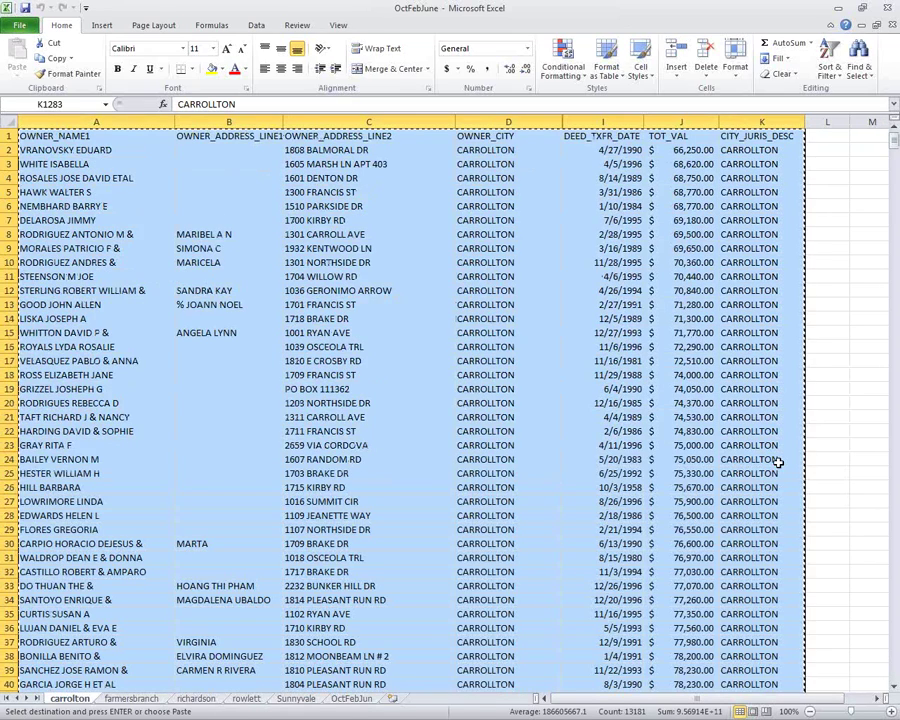
Paste it into OctFebJun at A1 and auto-fit column A to the owner names.
{"action": "left_click", "coordinate": [351, 698]}
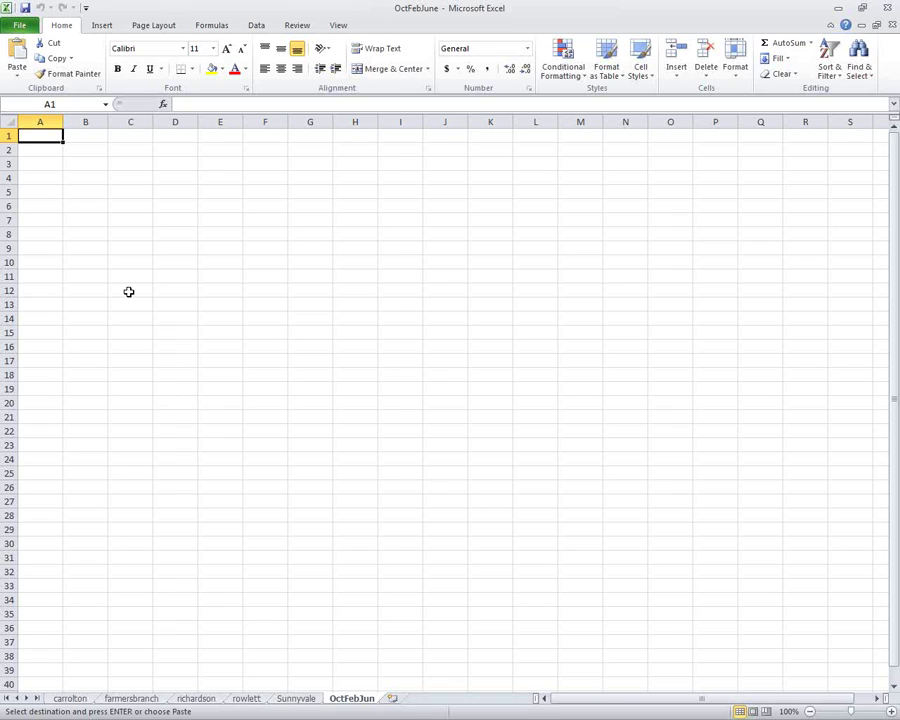
{"action": "key", "text": "ctrl+v"}
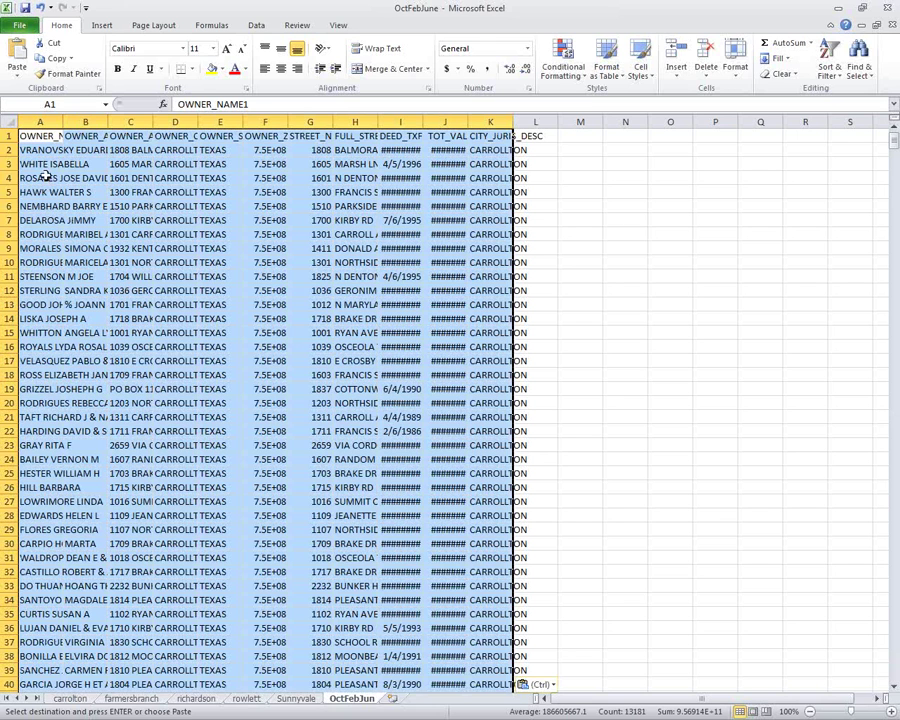
{"action": "double_click", "coordinate": [62, 121]}
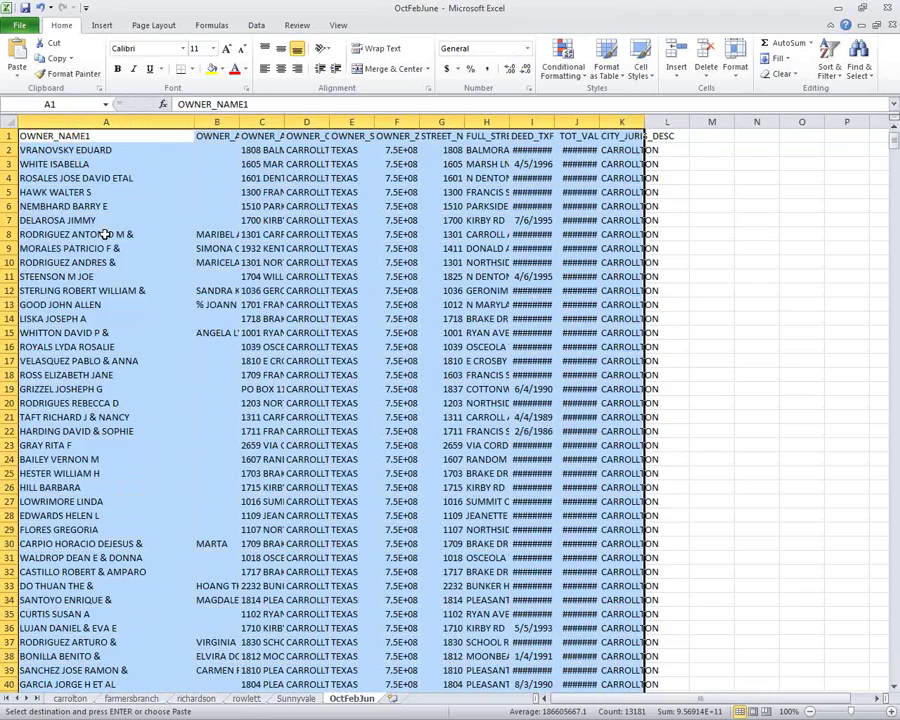
{"action": "left_click", "coordinate": [104, 233]}
{"action": "key", "text": "ctrl+End"}
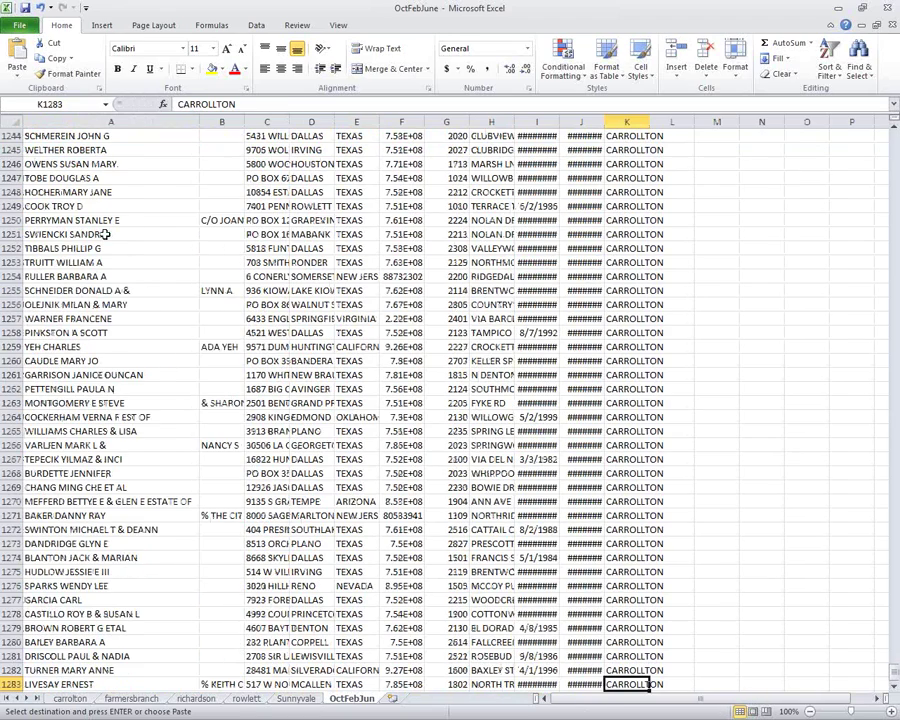
{"action": "key", "text": "Down"}
{"action": "key", "text": "Home"}
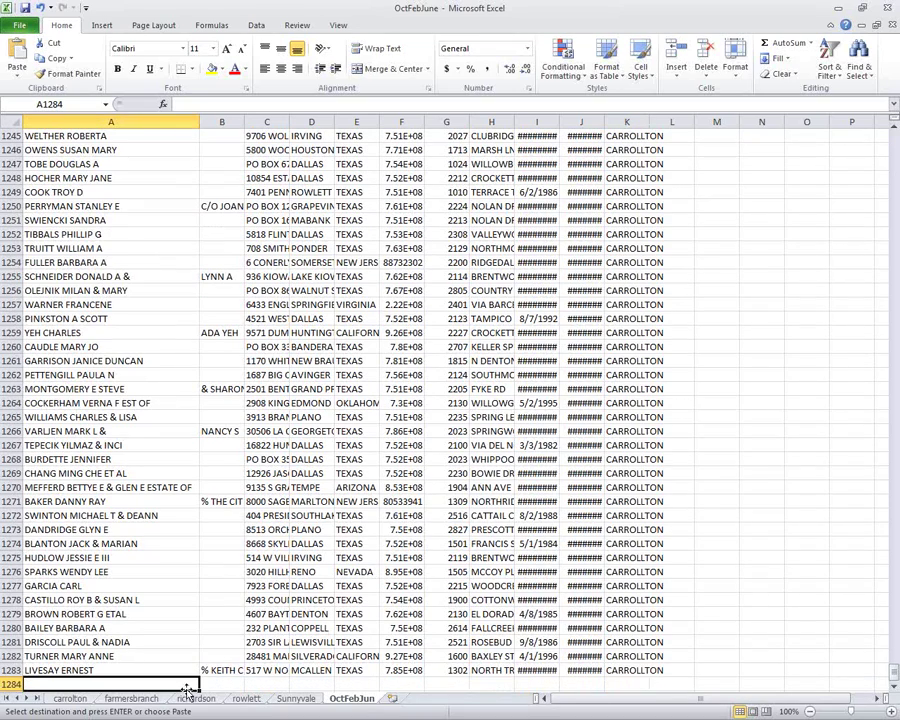
Delete the carrollton sheet.
{"action": "right_click", "coordinate": [85, 700]}
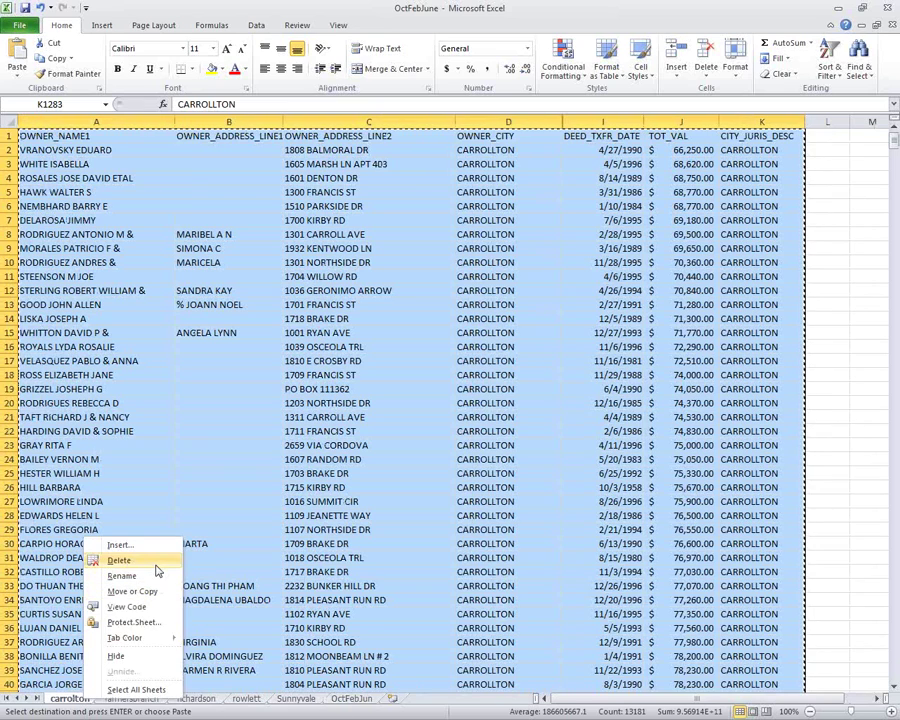
{"action": "left_click", "coordinate": [152, 563]}
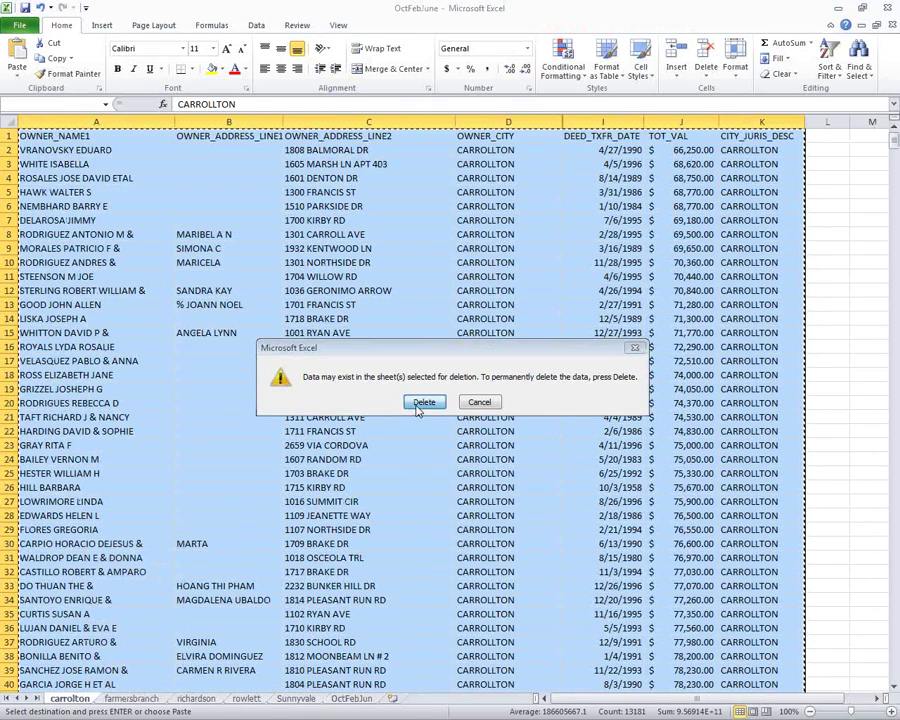
{"action": "left_click", "coordinate": [421, 403]}
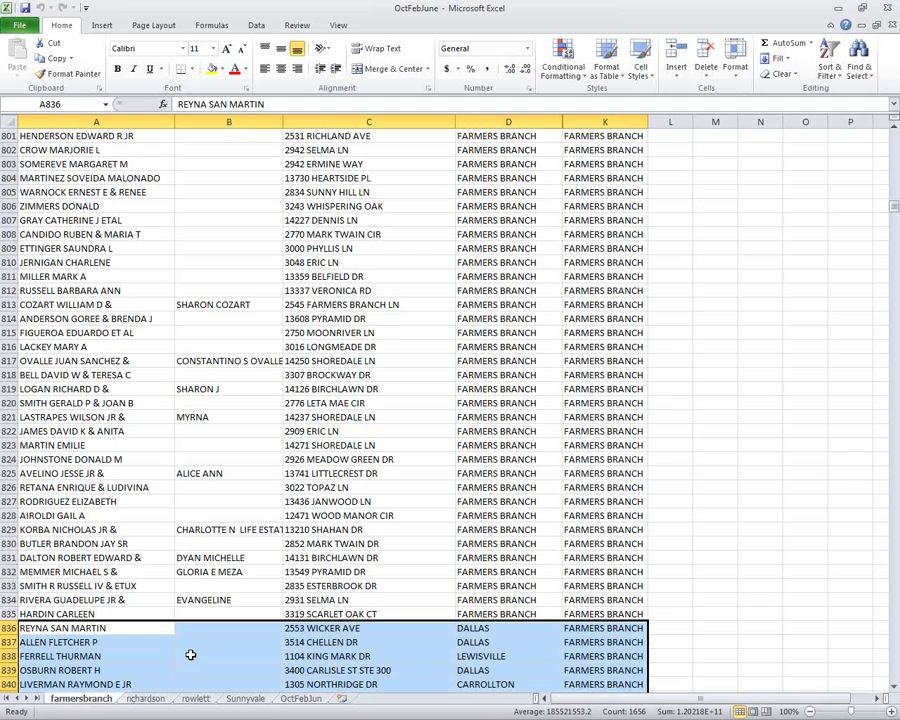
Copy the farmersbranch data rows A2:K997, excluding the header.
{"action": "key", "text": "ctrl+End"}
{"action": "key", "text": "Page_Up"}
{"action": "key", "text": "Page_Up"}
{"action": "key", "text": "Page_Up"}
{"action": "key", "text": "Page_Up"}
{"action": "key", "text": "Page_Up"}
{"action": "key", "text": "Page_Up"}
{"action": "key", "text": "Page_Up"}
{"action": "key", "text": "Page_Up"}
{"action": "key", "text": "Page_Up"}
{"action": "key", "text": "Page_Up"}
{"action": "key", "text": "Page_Up"}
{"action": "key", "text": "Page_Up"}
{"action": "key", "text": "Page_Up"}
{"action": "key", "text": "Page_Up"}
{"action": "key", "text": "Page_Up"}
{"action": "key", "text": "Page_Up"}
{"action": "key", "text": "Page_Up"}
{"action": "key", "text": "Page_Up"}
{"action": "key", "text": "Page_Up"}
{"action": "key", "text": "Page_Up"}
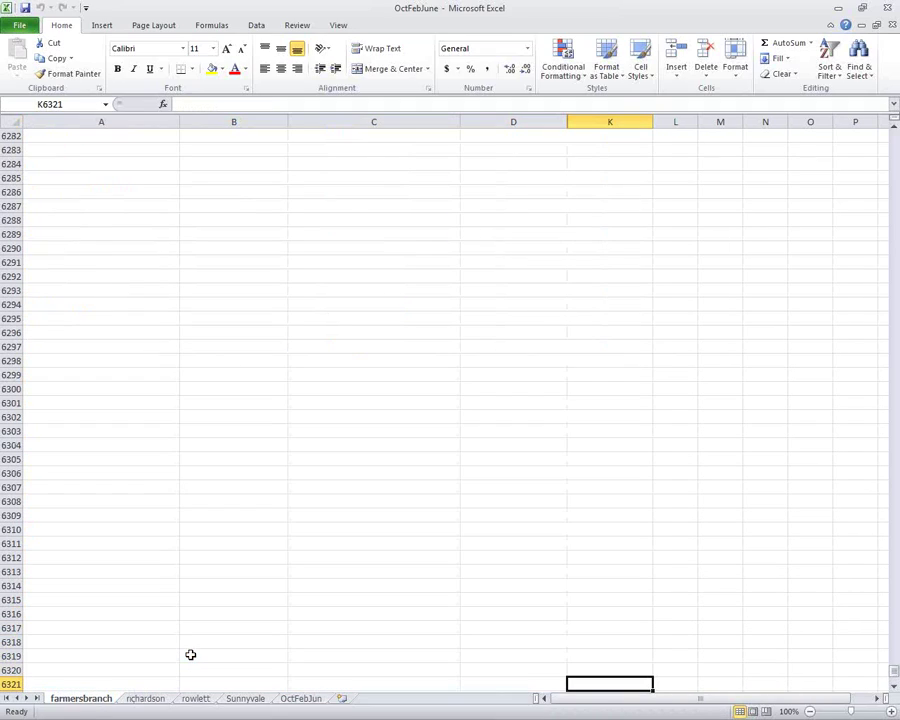
{"action": "key", "text": "Page_Up"}
{"action": "key", "text": "Page_Up"}
{"action": "key", "text": "Page_Up"}
{"action": "key", "text": "Page_Up"}
{"action": "key", "text": "Page_Up"}
{"action": "key", "text": "Page_Up"}
{"action": "key", "text": "Page_Up"}
{"action": "key", "text": "Page_Up"}
{"action": "key", "text": "Page_Up"}
{"action": "key", "text": "Page_Up"}
{"action": "key", "text": "Page_Up"}
{"action": "key", "text": "Page_Up"}
{"action": "key", "text": "Page_Up"}
{"action": "key", "text": "Page_Up"}
{"action": "key", "text": "Page_Up"}
{"action": "key", "text": "Page_Up"}
{"action": "key", "text": "Page_Up"}
{"action": "key", "text": "Page_Up"}
{"action": "key", "text": "Page_Up"}
{"action": "key", "text": "Page_Up"}
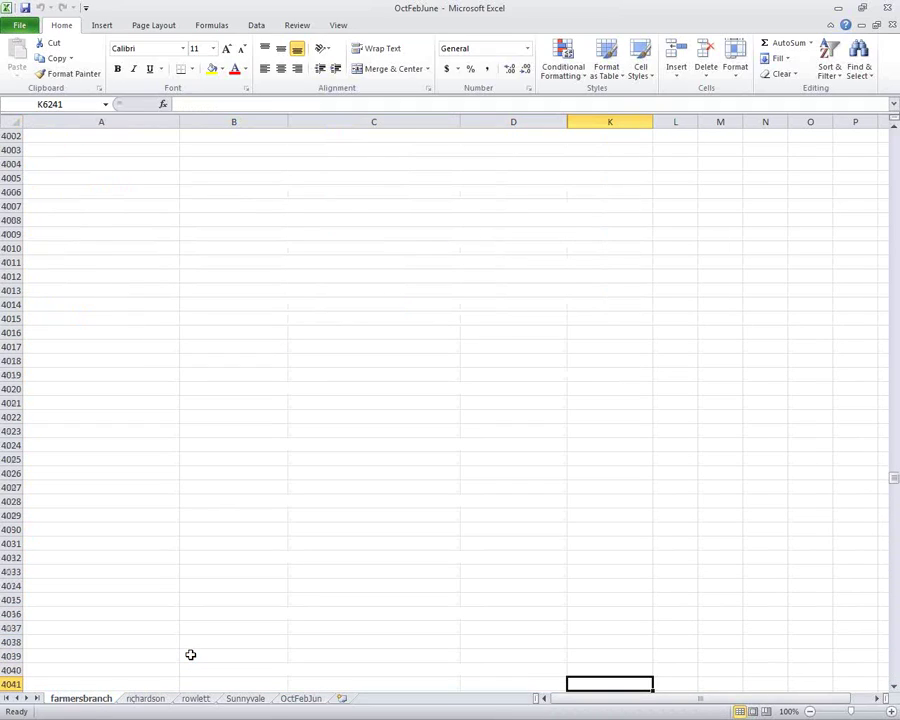
{"action": "key", "text": "Page_Up"}
{"action": "key", "text": "Page_Up"}
{"action": "key", "text": "Page_Up"}
{"action": "key", "text": "Page_Up"}
{"action": "key", "text": "Page_Up"}
{"action": "key", "text": "Page_Up"}
{"action": "key", "text": "Page_Up"}
{"action": "key", "text": "Page_Up"}
{"action": "key", "text": "Page_Up"}
{"action": "key", "text": "Page_Up"}
{"action": "key", "text": "Page_Up"}
{"action": "key", "text": "Page_Up"}
{"action": "key", "text": "Page_Up"}
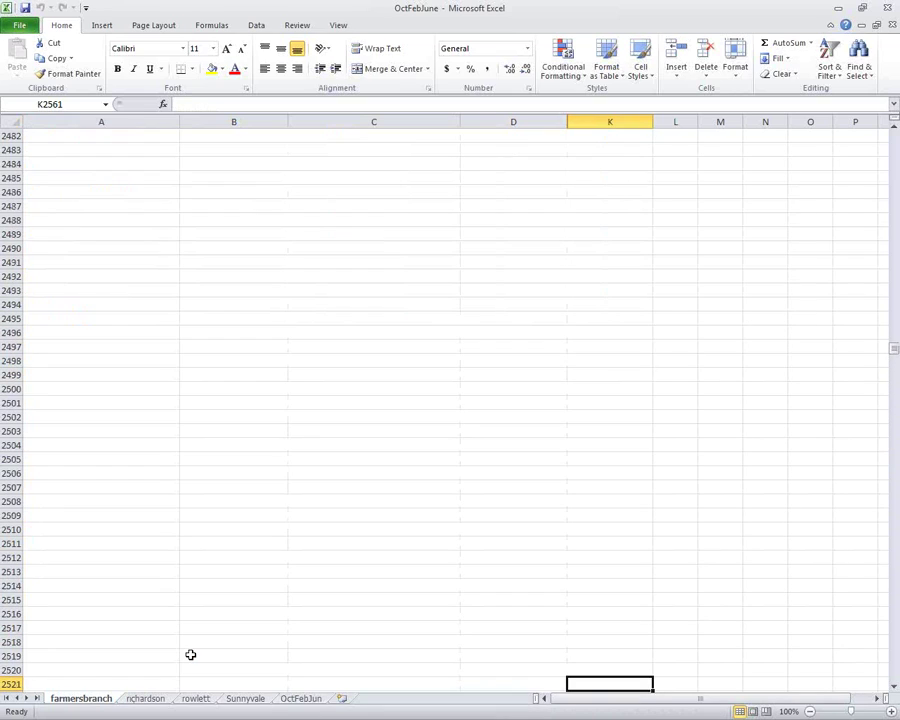
{"action": "key", "text": "Page_Up"}
{"action": "key", "text": "Page_Up"}
{"action": "key", "text": "Page_Up"}
{"action": "key", "text": "Page_Up"}
{"action": "key", "text": "Page_Up"}
{"action": "key", "text": "Page_Up"}
{"action": "key", "text": "Page_Up"}
{"action": "key", "text": "Page_Up"}
{"action": "key", "text": "Page_Up"}
{"action": "key", "text": "Page_Up"}
{"action": "key", "text": "Page_Up"}
{"action": "key", "text": "Page_Up"}
{"action": "key", "text": "Page_Up"}
{"action": "key", "text": "Page_Up"}
{"action": "key", "text": "Page_Up"}
{"action": "key", "text": "Page_Up"}
{"action": "key", "text": "Page_Up"}
{"action": "key", "text": "Page_Up"}
{"action": "key", "text": "Page_Up"}
{"action": "key", "text": "Page_Up"}
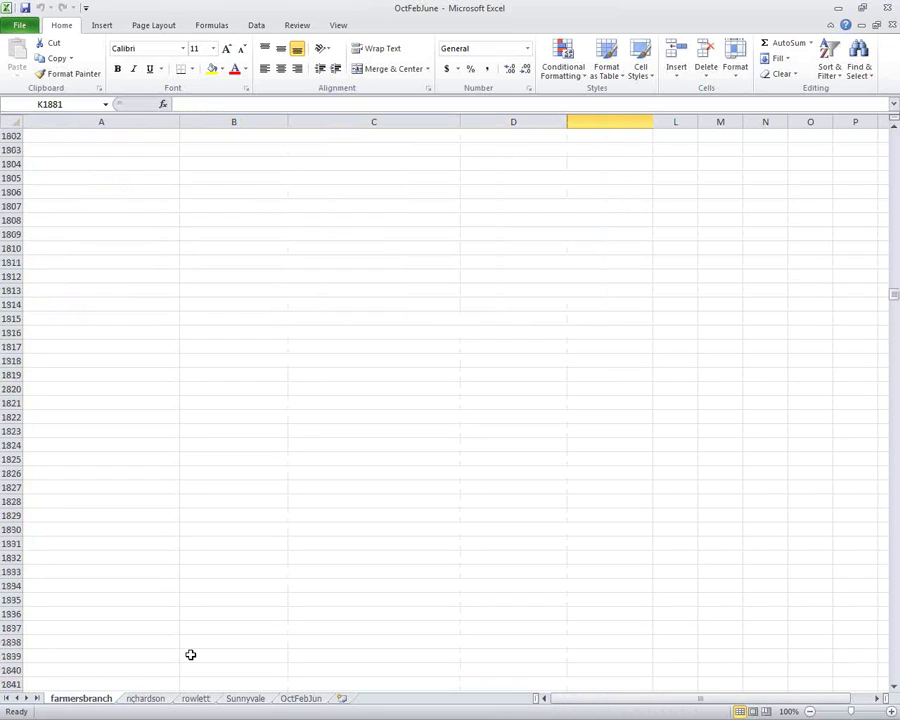
{"action": "key", "text": "Page_Up"}
{"action": "key", "text": "Page_Up"}
{"action": "key", "text": "Page_Up"}
{"action": "key", "text": "Page_Up"}
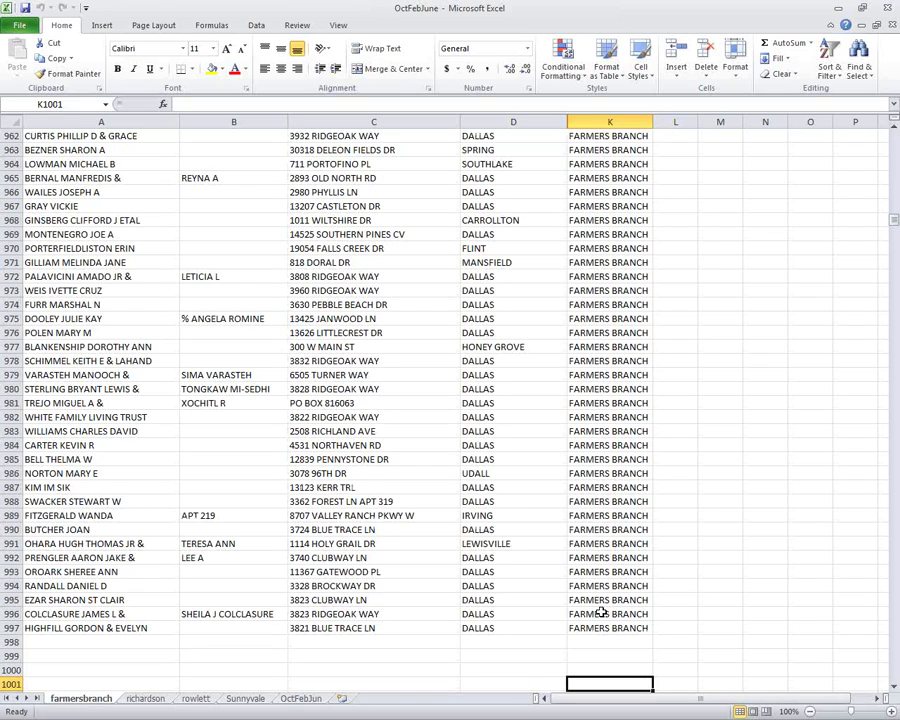
{"action": "left_click_drag", "start_coordinate": [600, 628], "coordinate": [37, 153]}
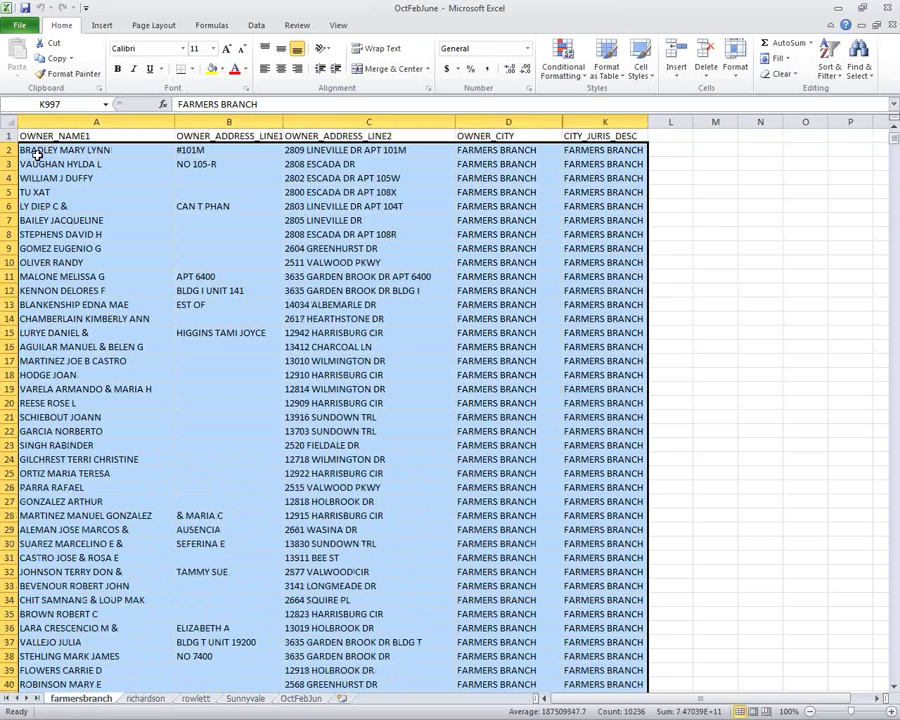
{"action": "left_click_drag", "start_coordinate": [37, 153], "coordinate": [37, 153]}
{"action": "key", "text": "ctrl+c"}
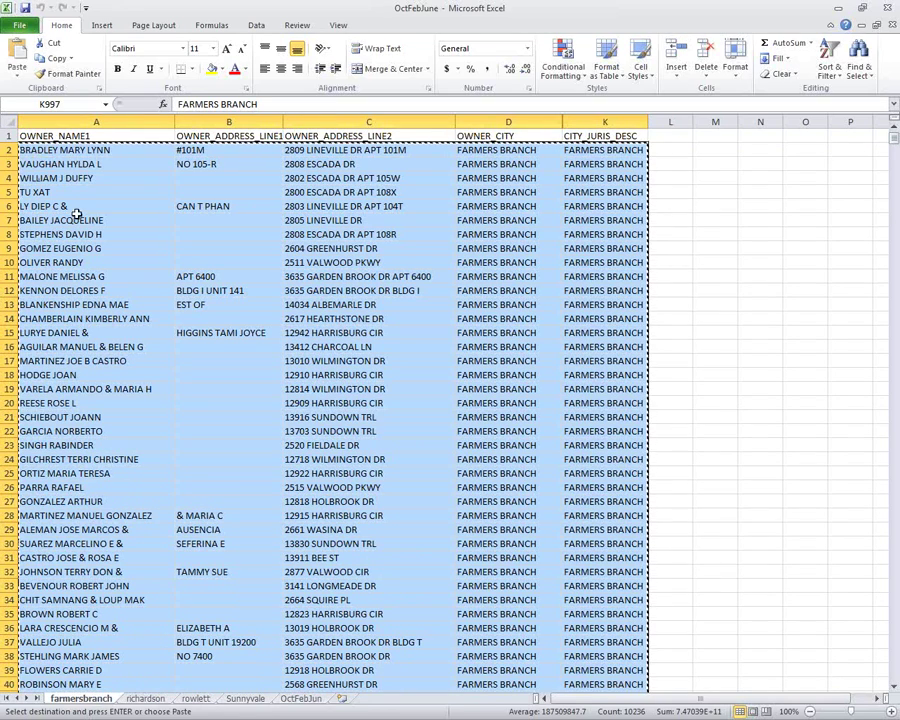
Paste the farmersbranch rows into OctFebJun starting at A1284.
{"action": "left_click", "coordinate": [300, 698]}
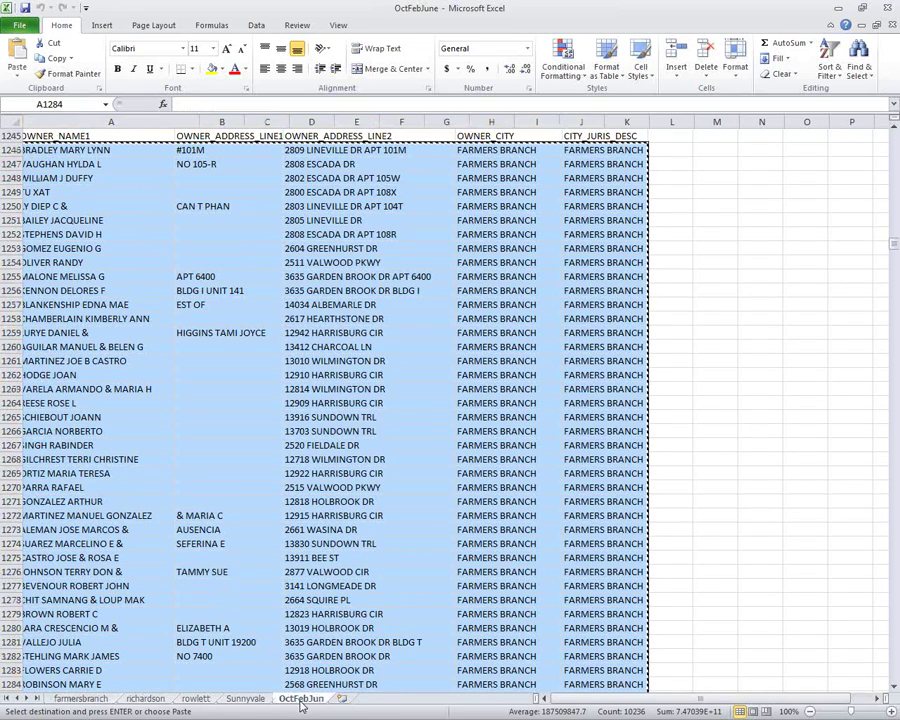
{"action": "key", "text": "ctrl+v"}
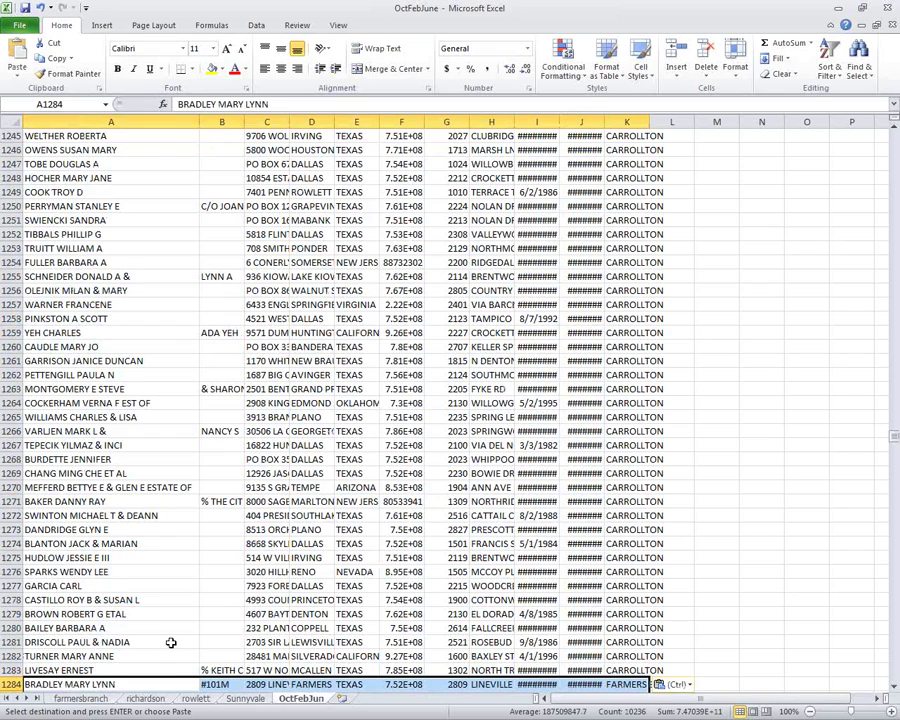
{"action": "key", "text": "ctrl+End"}
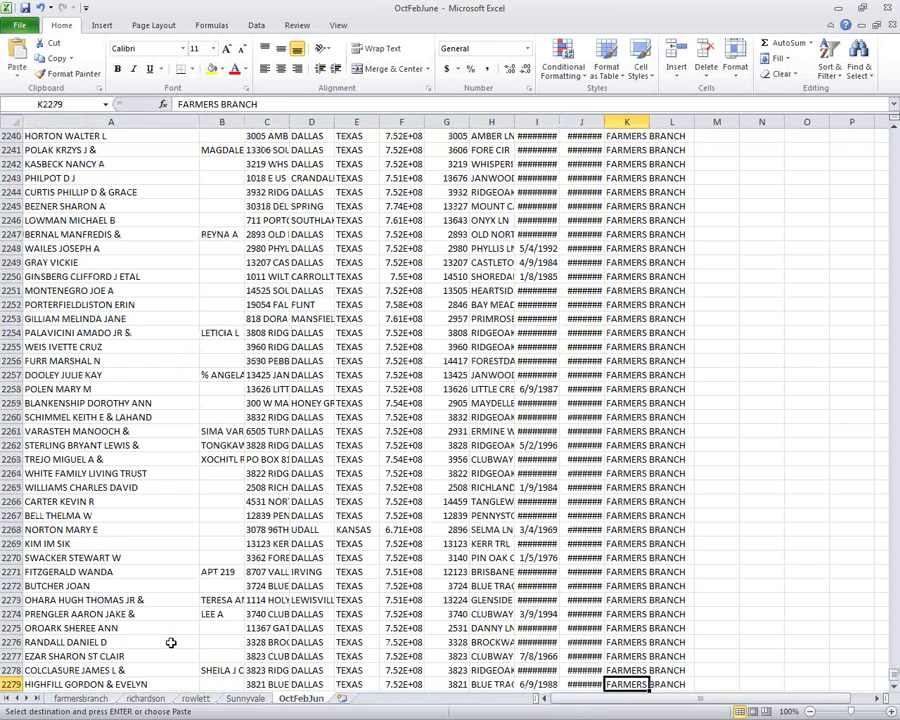
{"action": "key", "text": "Down"}
{"action": "key", "text": "Home"}
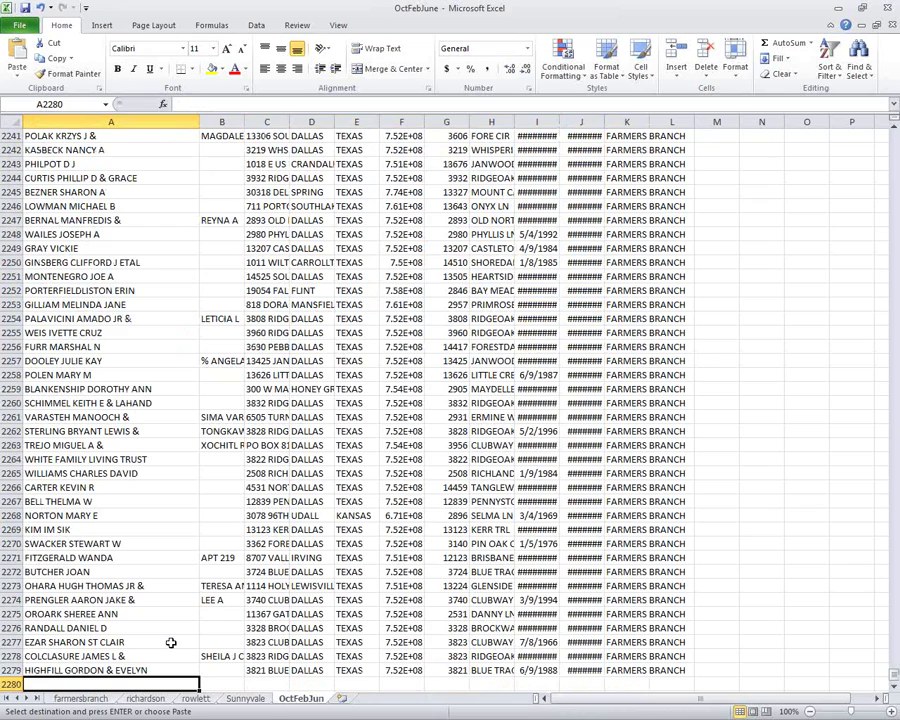
Delete the farmersbranch sheet.
{"action": "right_click", "coordinate": [88, 698]}
{"action": "left_click", "coordinate": [150, 560]}
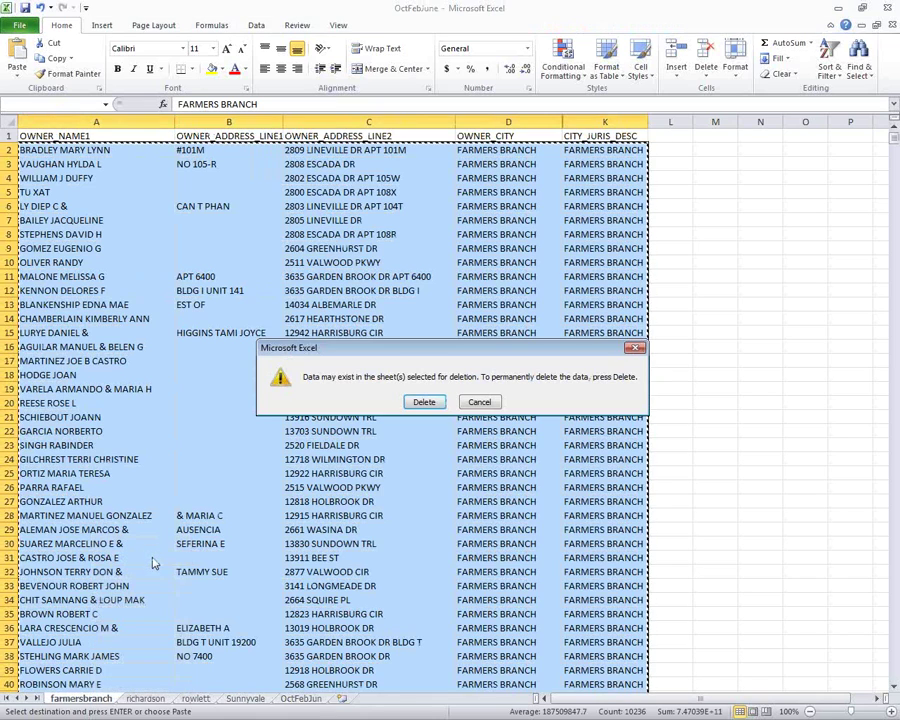
{"action": "left_click", "coordinate": [422, 456]}
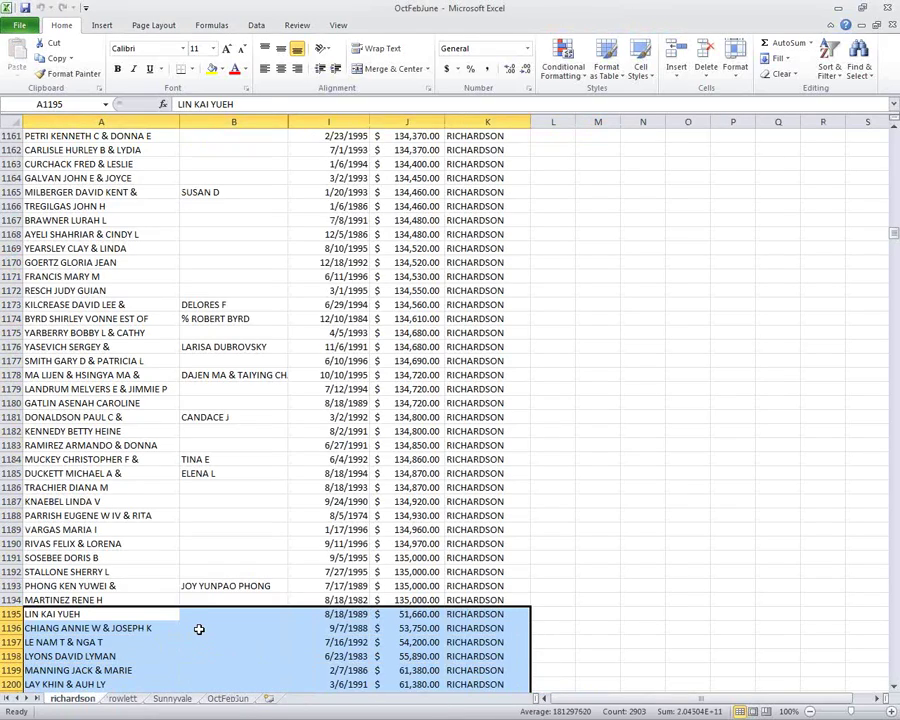
Copy the richardson data rows A2:K1476.
{"action": "key", "text": "Page_Down"}
{"action": "key", "text": "Page_Down"}
{"action": "key", "text": "Page_Down"}
{"action": "key", "text": "Page_Down"}
{"action": "key", "text": "Page_Down"}
{"action": "key", "text": "Page_Down"}
{"action": "key", "text": "Page_Down"}
{"action": "key", "text": "Page_Down"}
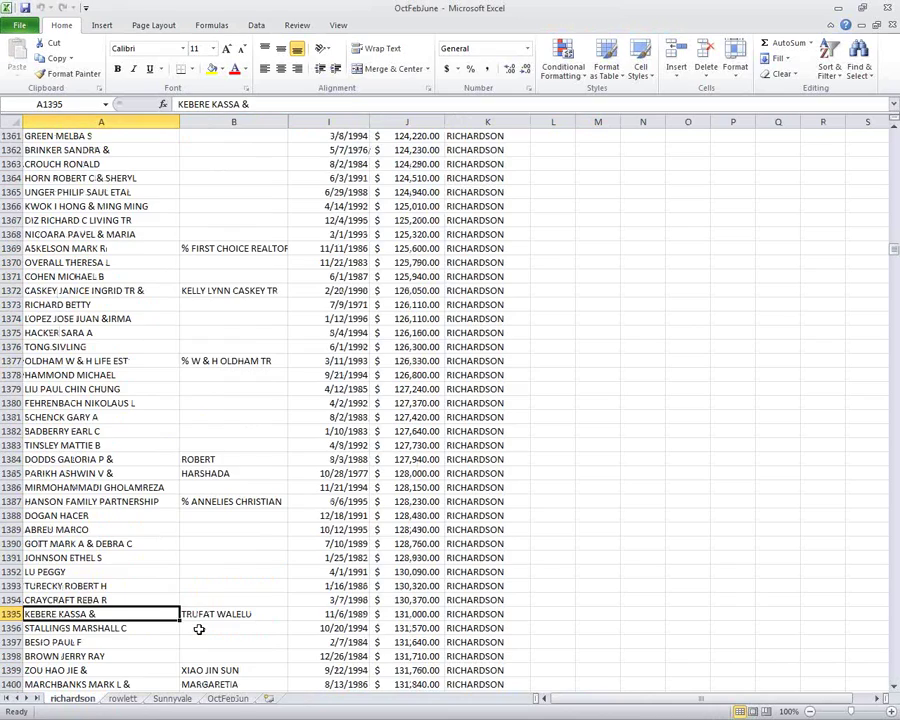
{"action": "key", "text": "ctrl+Up"}
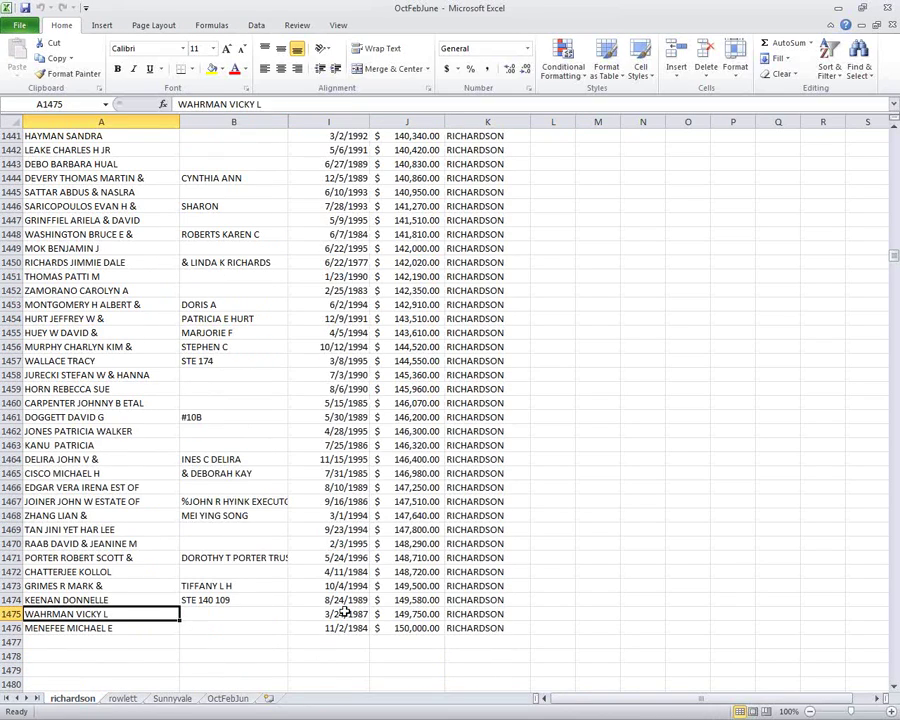
{"action": "left_click", "coordinate": [465, 626]}
{"action": "left_click_drag", "start_coordinate": [465, 626], "coordinate": [28, 146]}
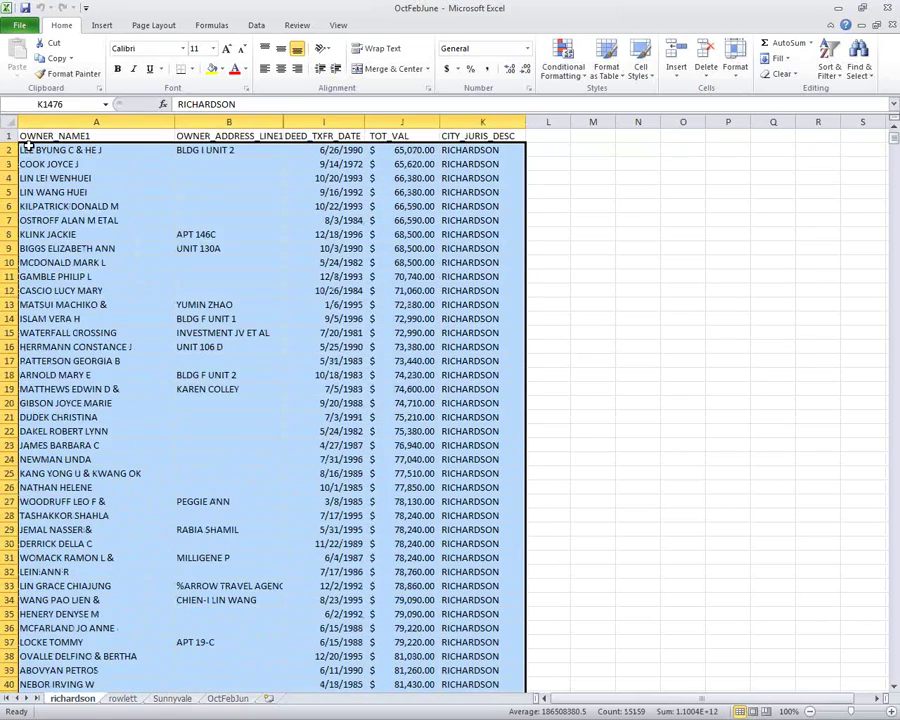
{"action": "key", "text": "ctrl+c"}
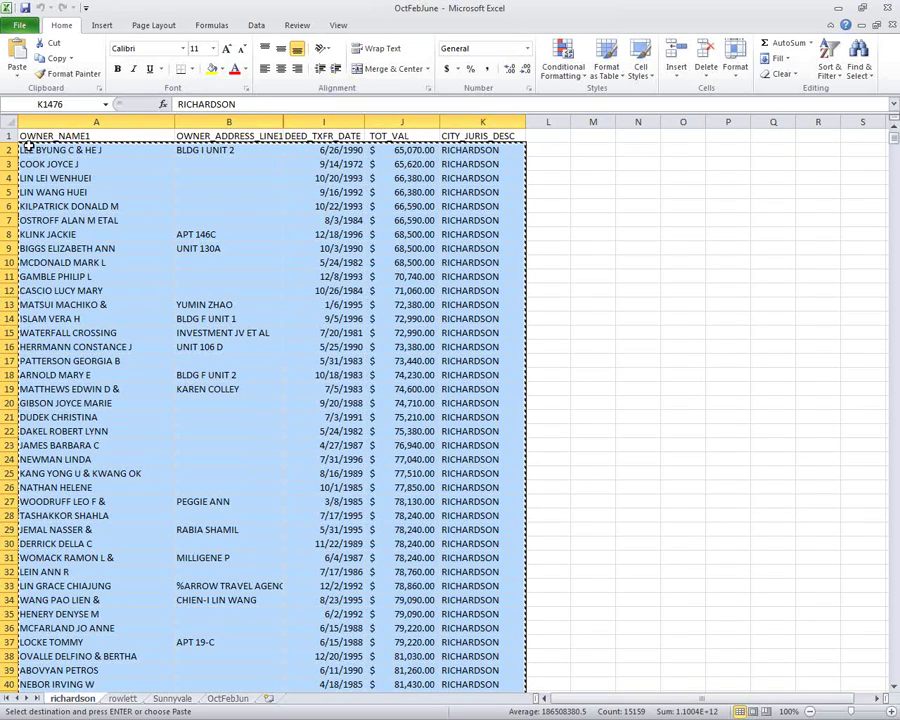
Paste the richardson rows into OctFebJun starting at A2280.
{"action": "left_click", "coordinate": [227, 699]}
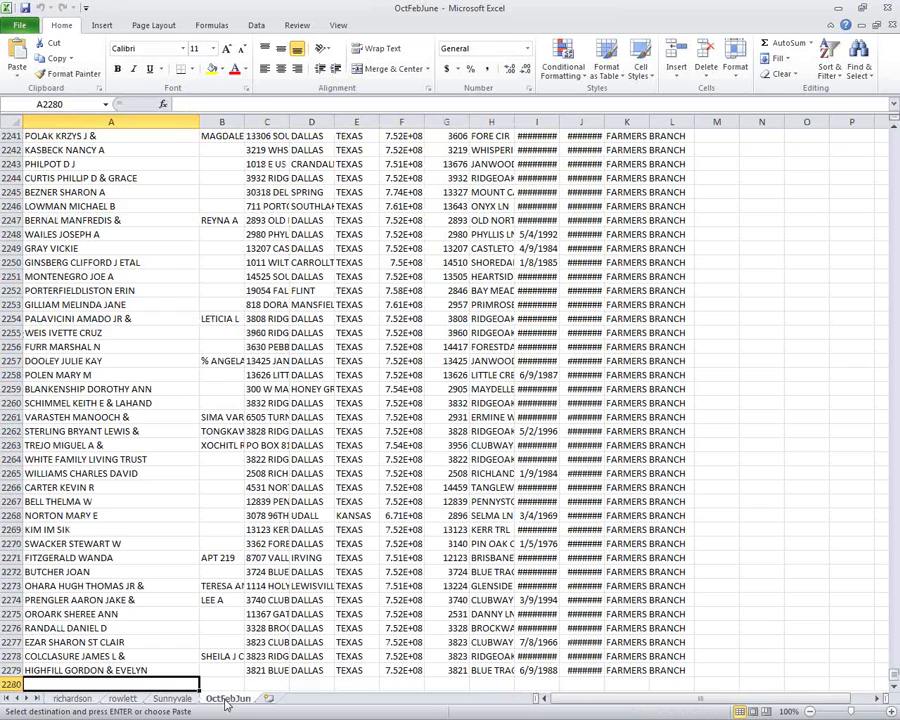
{"action": "key", "text": "ctrl+v"}
{"action": "key", "text": "ctrl+End"}
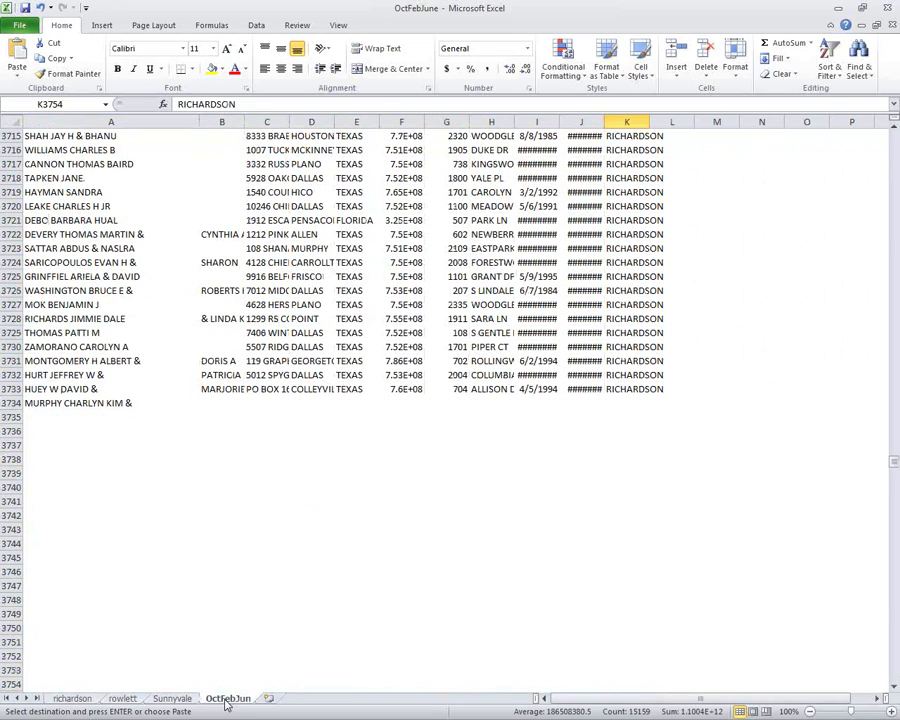
{"action": "key", "text": "Down"}
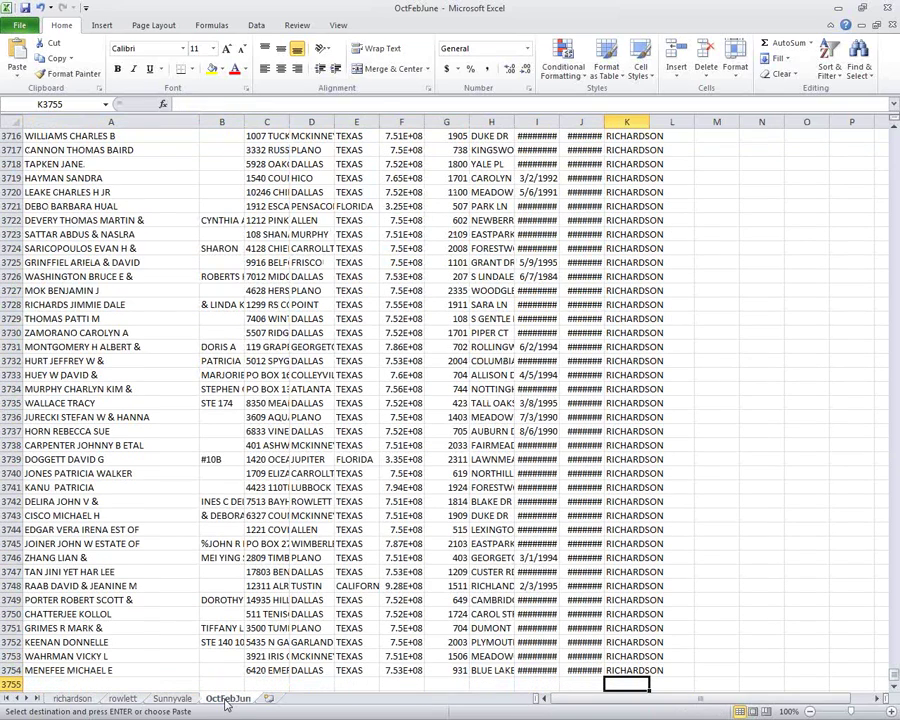
{"action": "key", "text": "Home"}
Delete the richardson sheet.
{"action": "left_click", "coordinate": [90, 699]}
{"action": "right_click", "coordinate": [88, 699]}
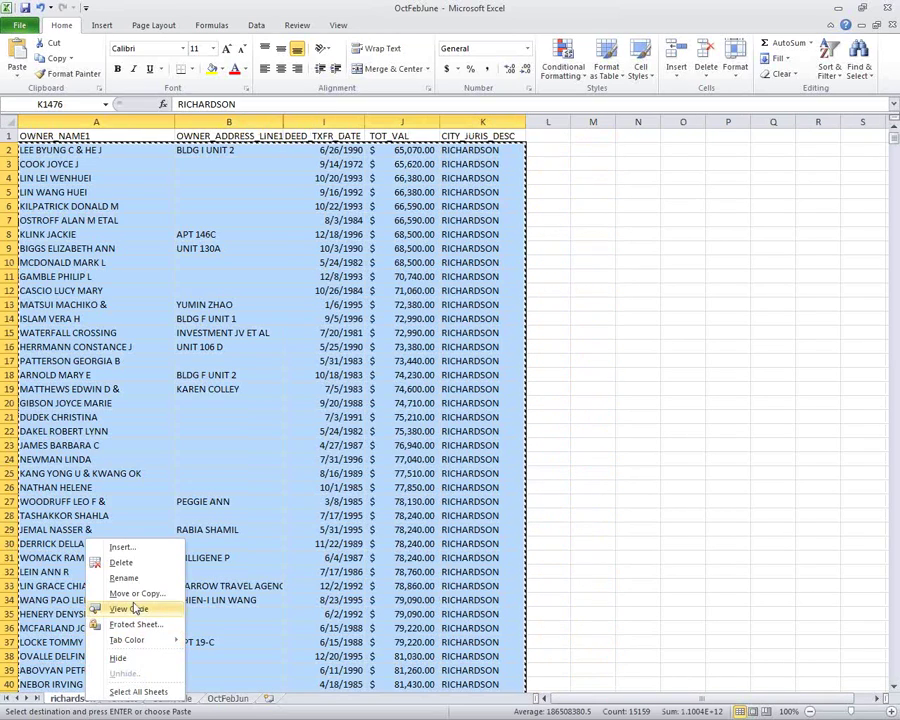
{"action": "left_click", "coordinate": [153, 571]}
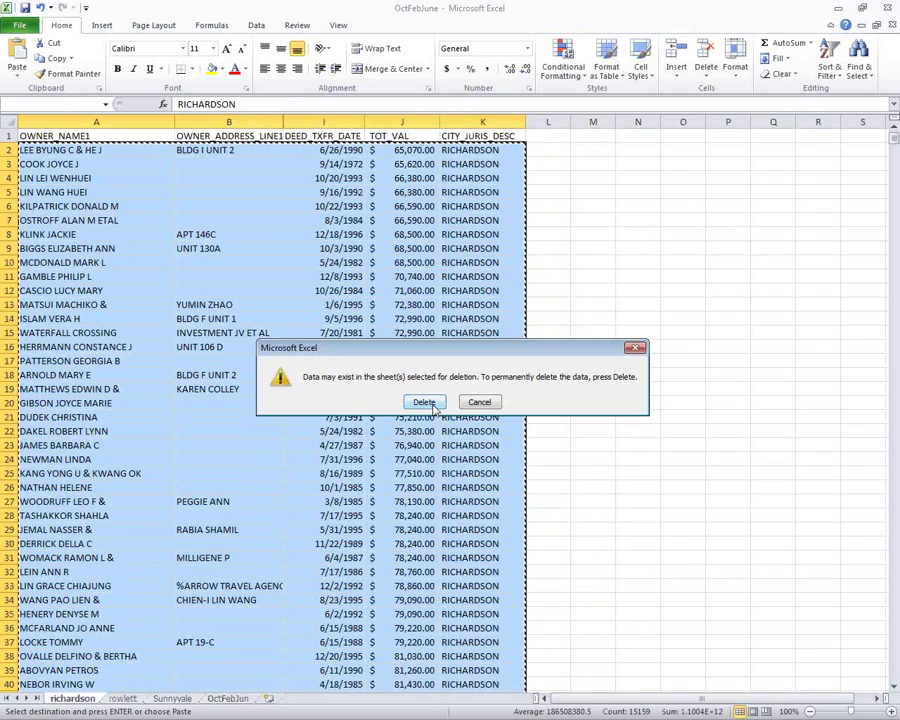
{"action": "left_click", "coordinate": [424, 401]}
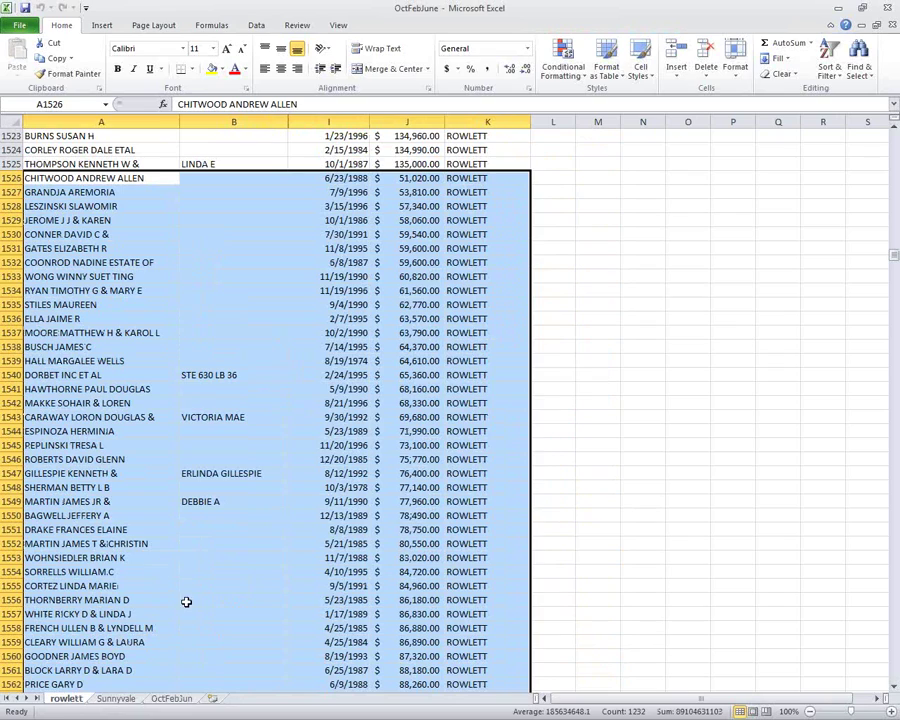
Copy the rowlett data rows A2:K1645, leaving out the header.
{"action": "scroll", "coordinate": [309, 524], "scroll_direction": "down", "scroll_amount": 13}
{"action": "key", "text": "ctrl+Down"}
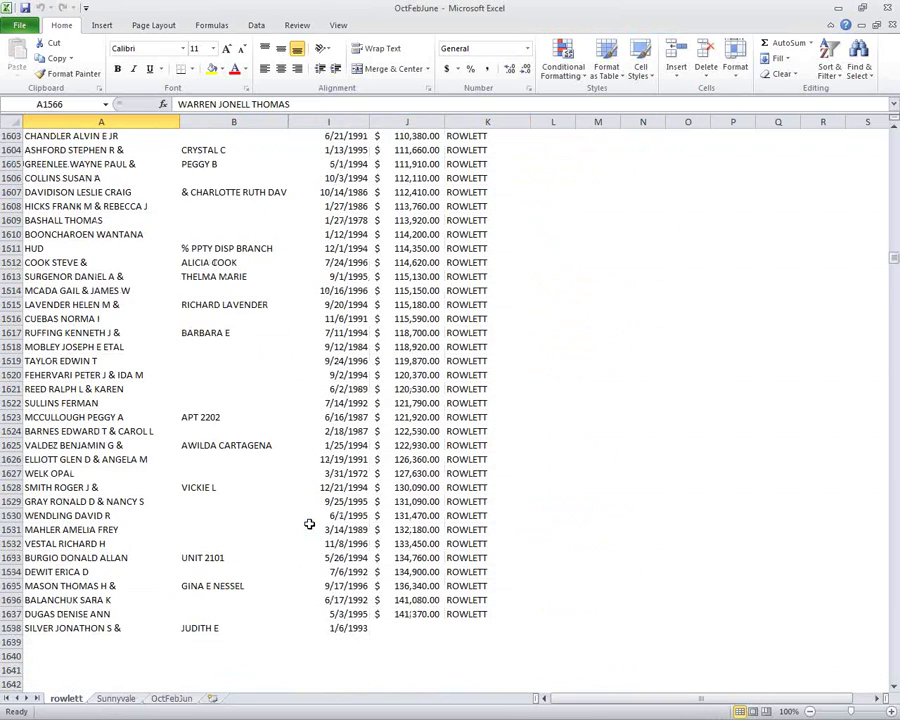
{"action": "key", "text": "Down"}
{"action": "left_click", "coordinate": [479, 164]}
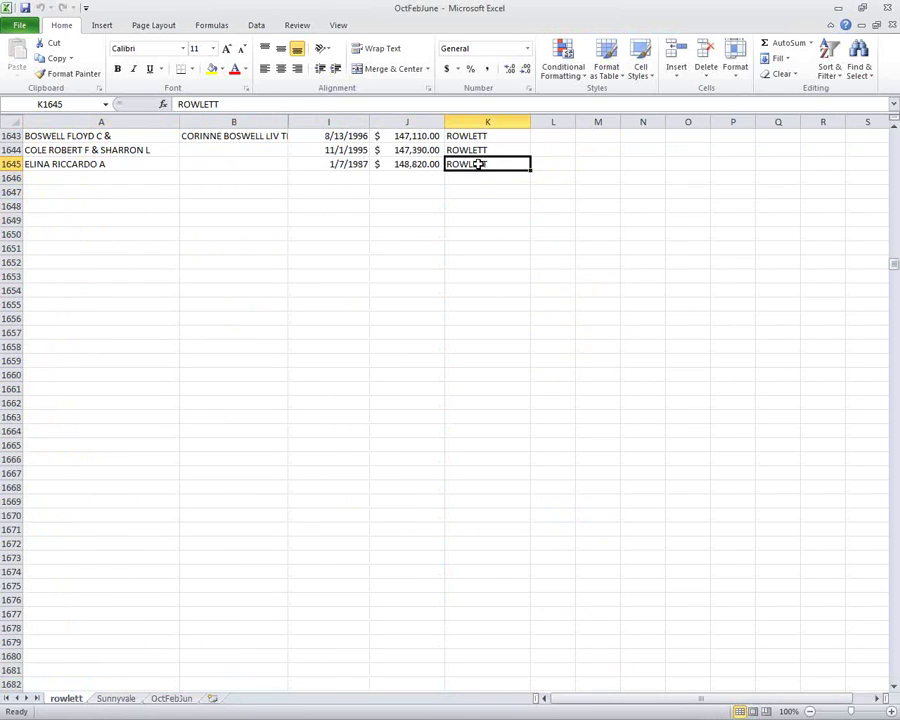
{"action": "key", "text": "ctrl+shift+Home"}
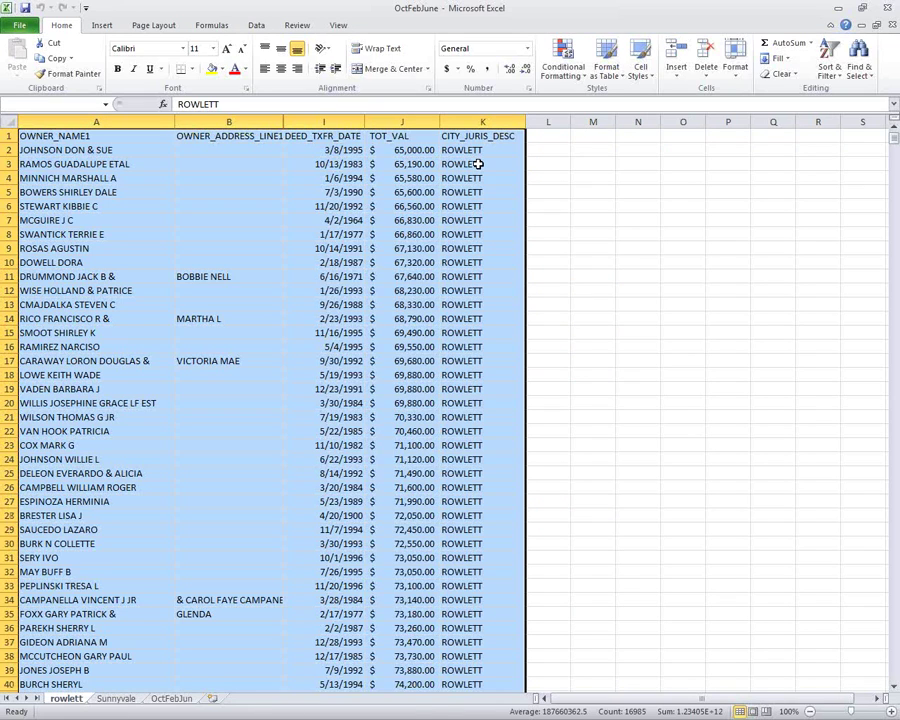
{"action": "key", "text": "shift+Down"}
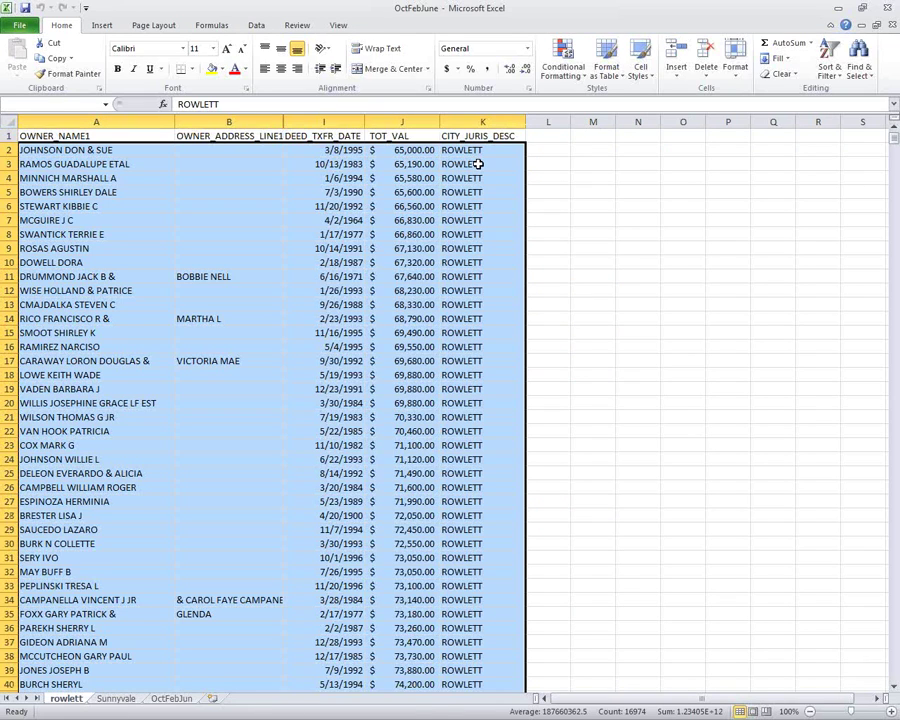
{"action": "key", "text": "ctrl+c"}
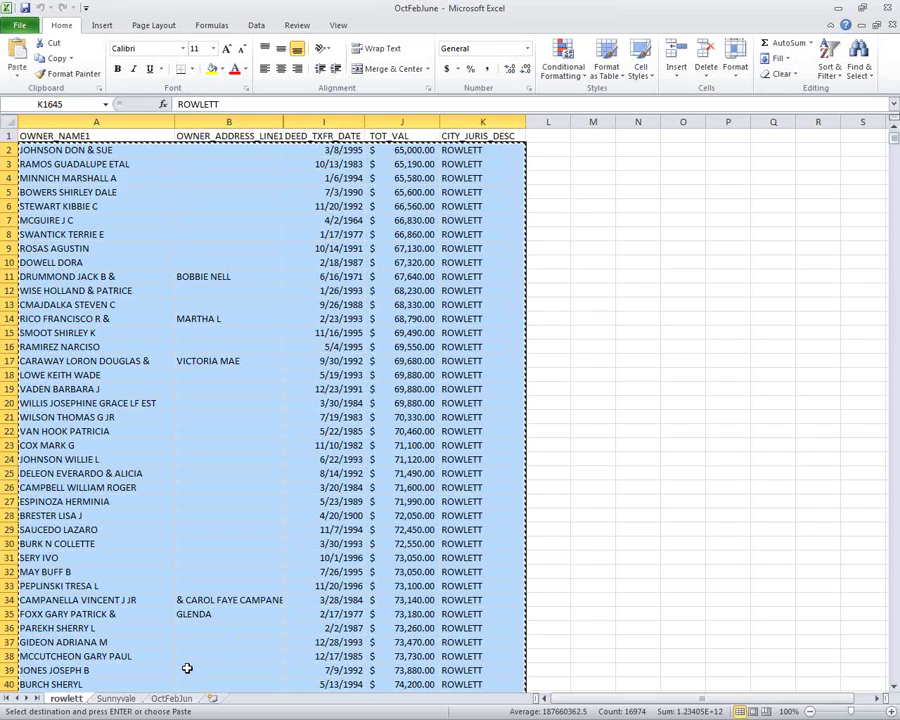
Paste the rowlett rows into OctFebJun starting at A3755.
{"action": "left_click", "coordinate": [173, 698]}
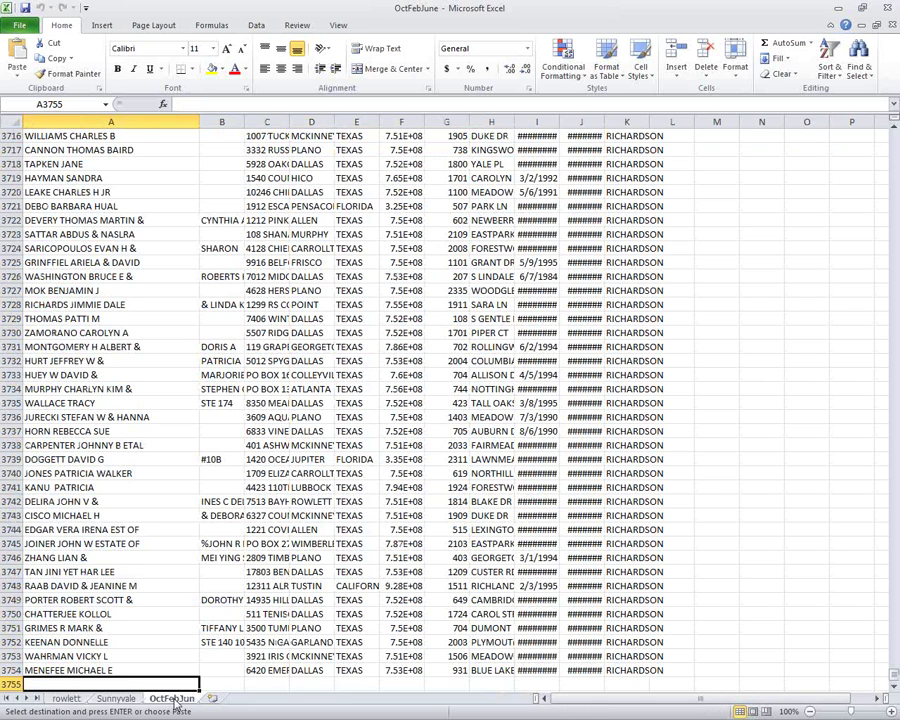
{"action": "key", "text": "ctrl+v"}
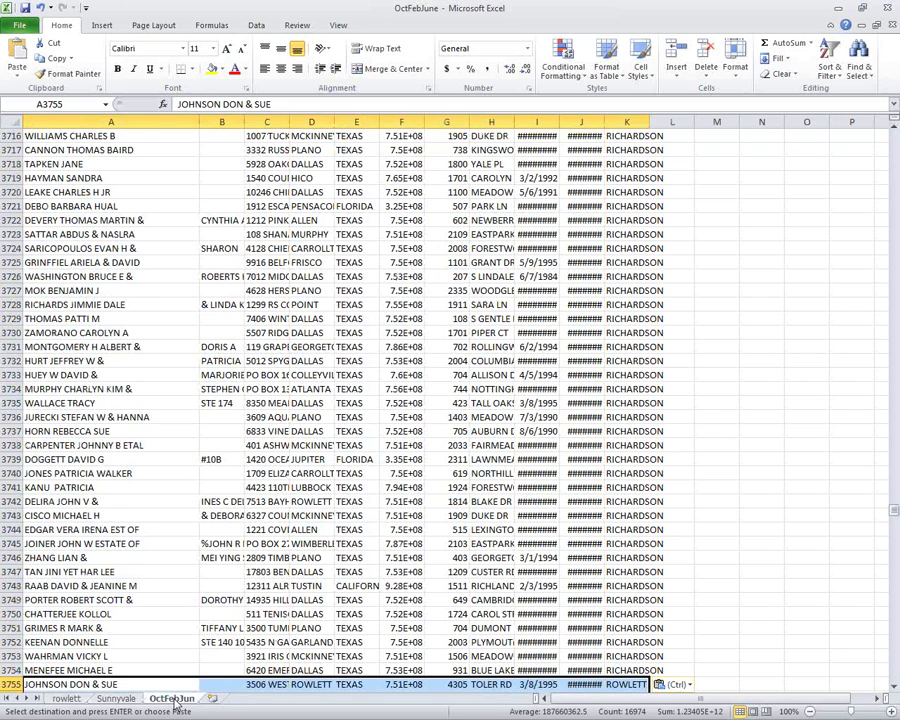
{"action": "key", "text": "ctrl+End"}
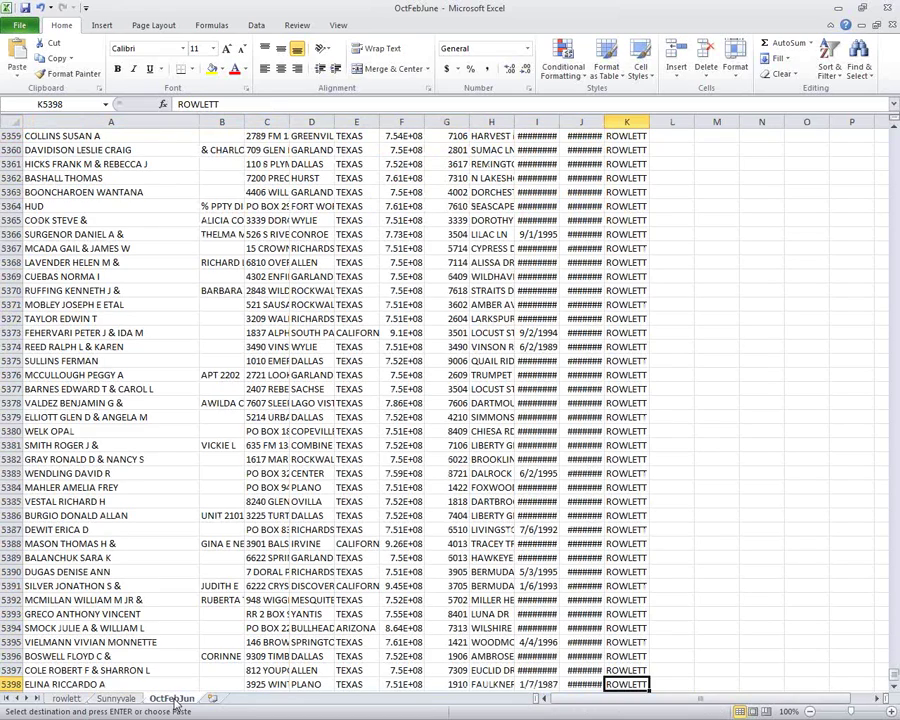
{"action": "key", "text": "Down"}
{"action": "key", "text": "Home"}
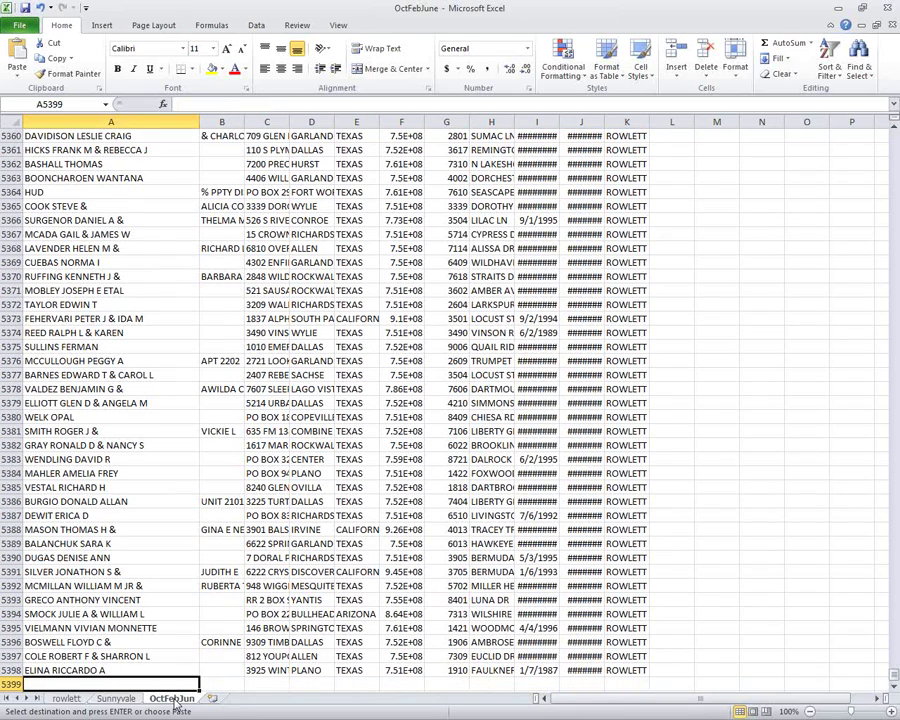
Delete the rowlett sheet.
{"action": "right_click", "coordinate": [84, 699]}
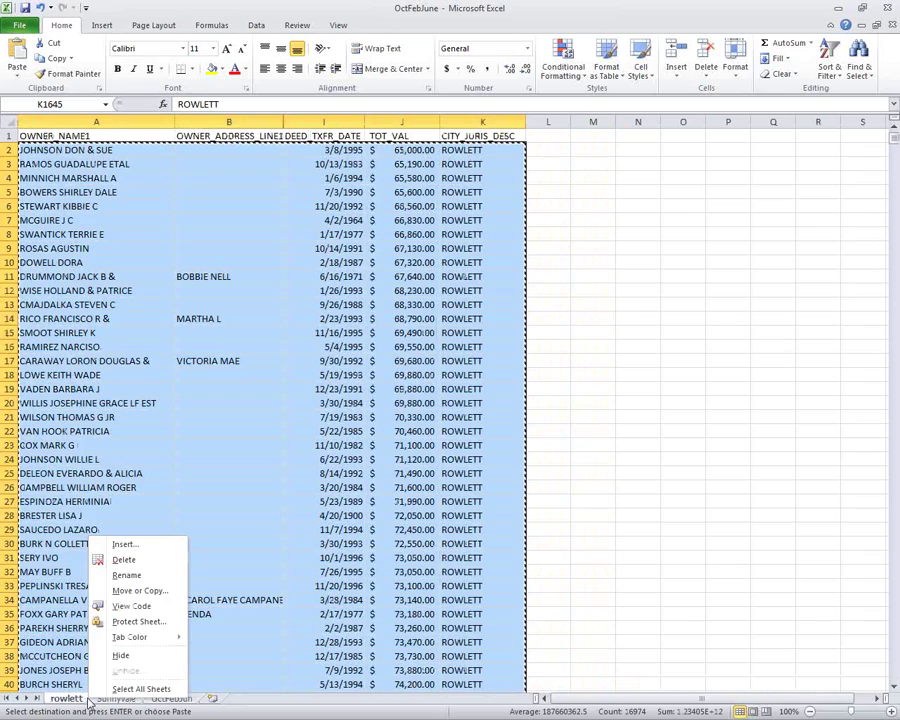
{"action": "left_click", "coordinate": [126, 560]}
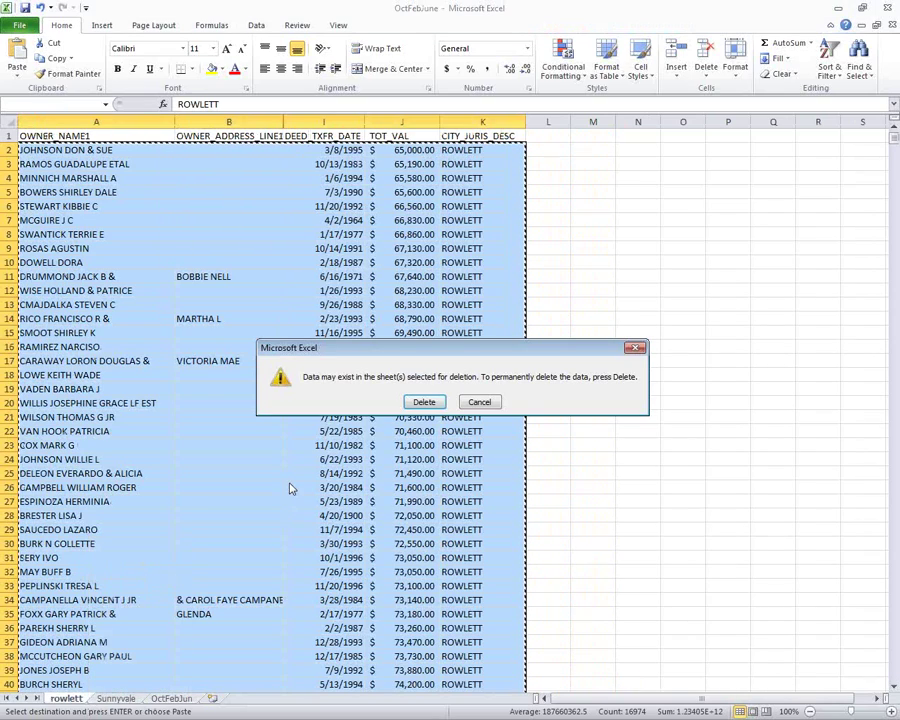
{"action": "left_click", "coordinate": [420, 403]}
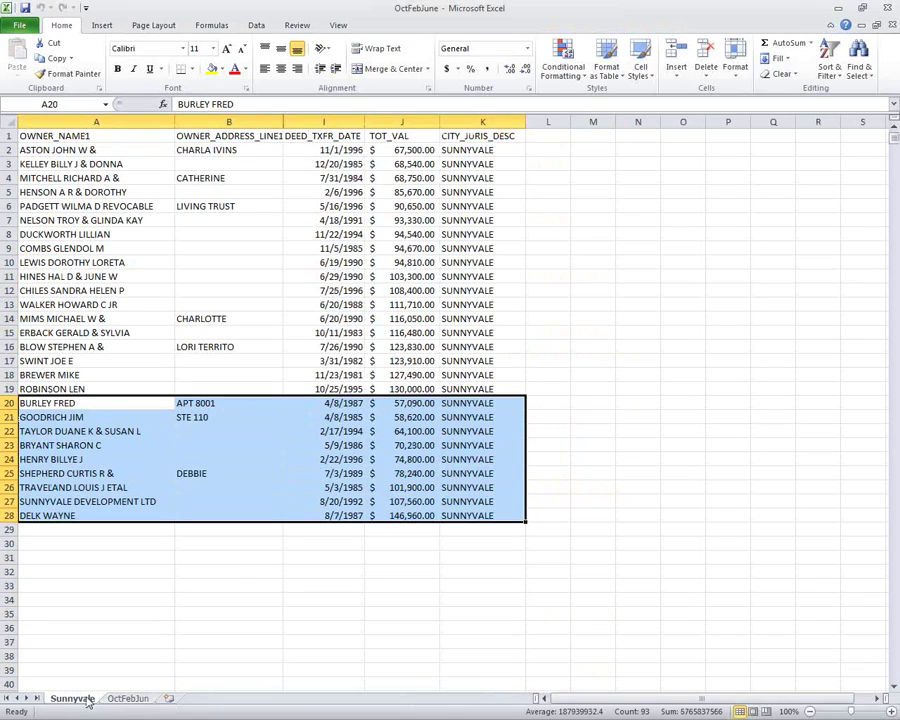
Copy the Sunnyvale rows A2:K28 into OctFebJun at A5399, checking the last pasted row.
{"action": "left_click_drag", "start_coordinate": [468, 514], "coordinate": [104, 155]}
{"action": "key", "text": "ctrl+c"}
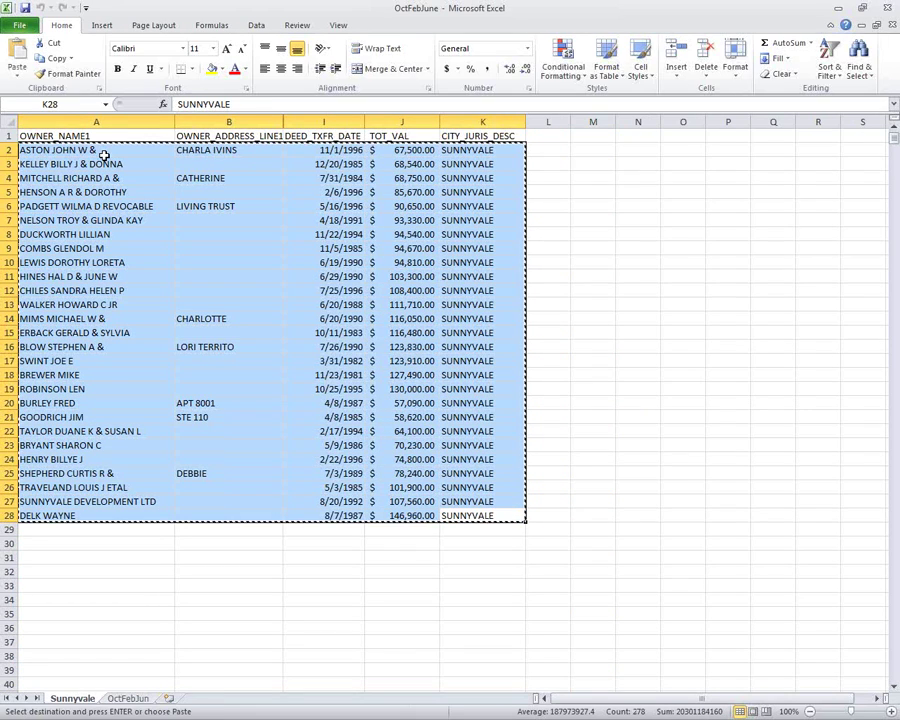
{"action": "left_click", "coordinate": [139, 701]}
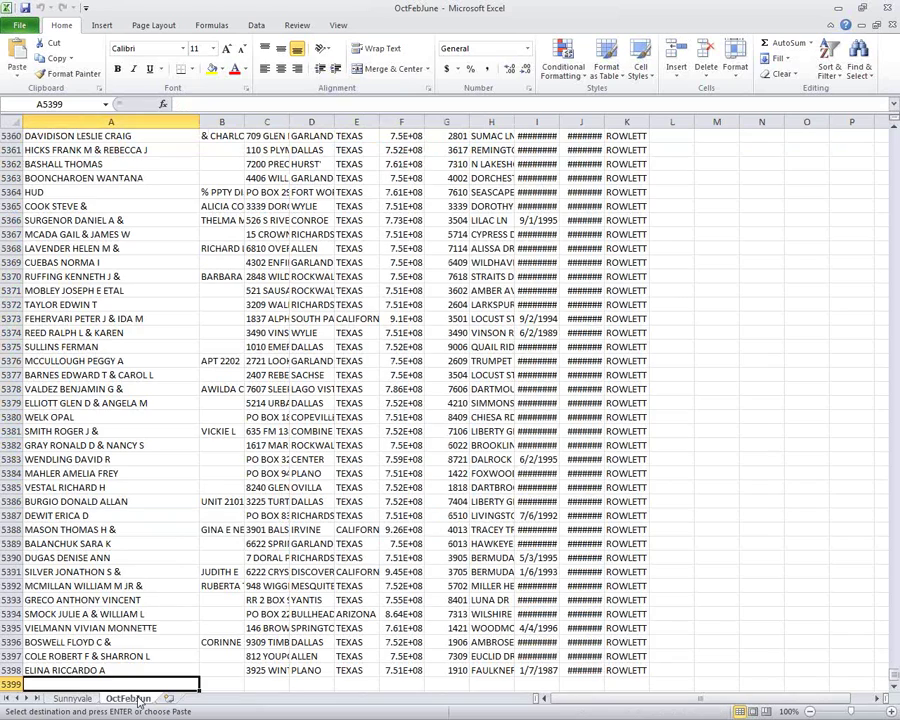
{"action": "key", "text": "ctrl+v"}
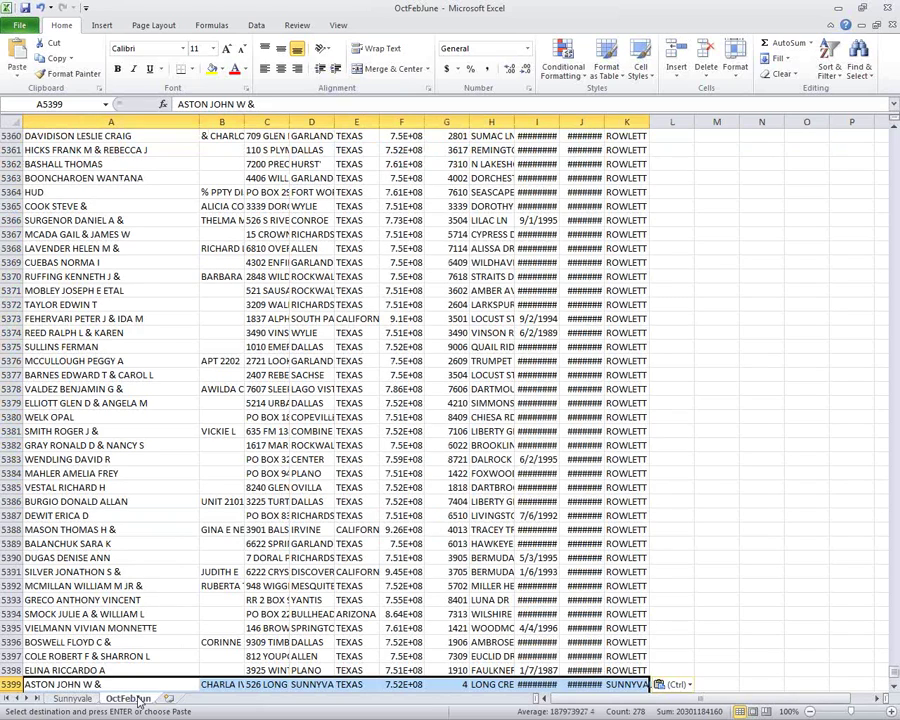
{"action": "key", "text": "Down"}
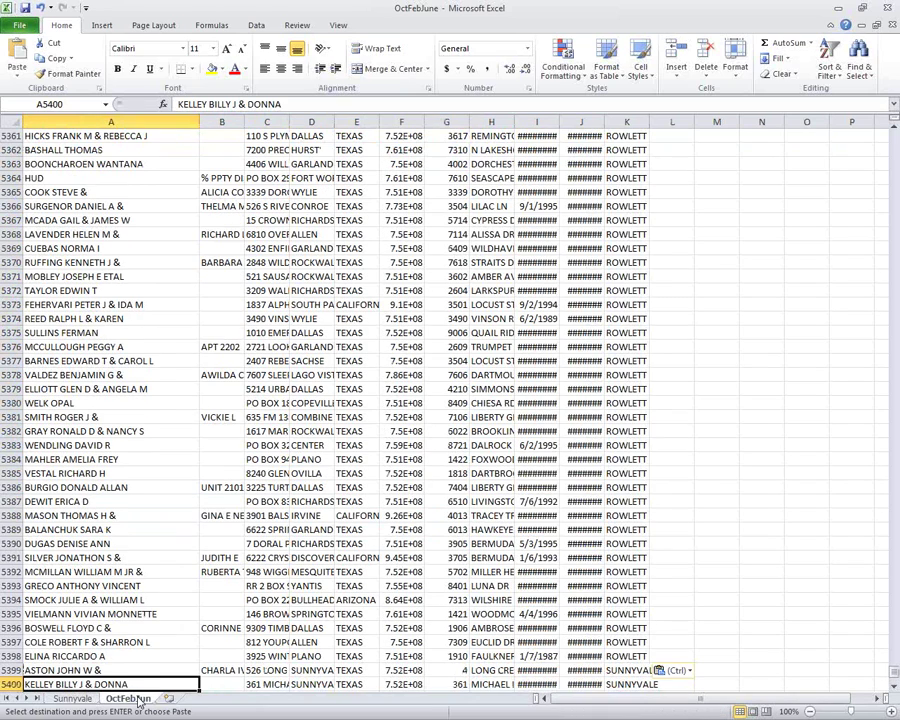
{"action": "key", "text": "Page_Down"}
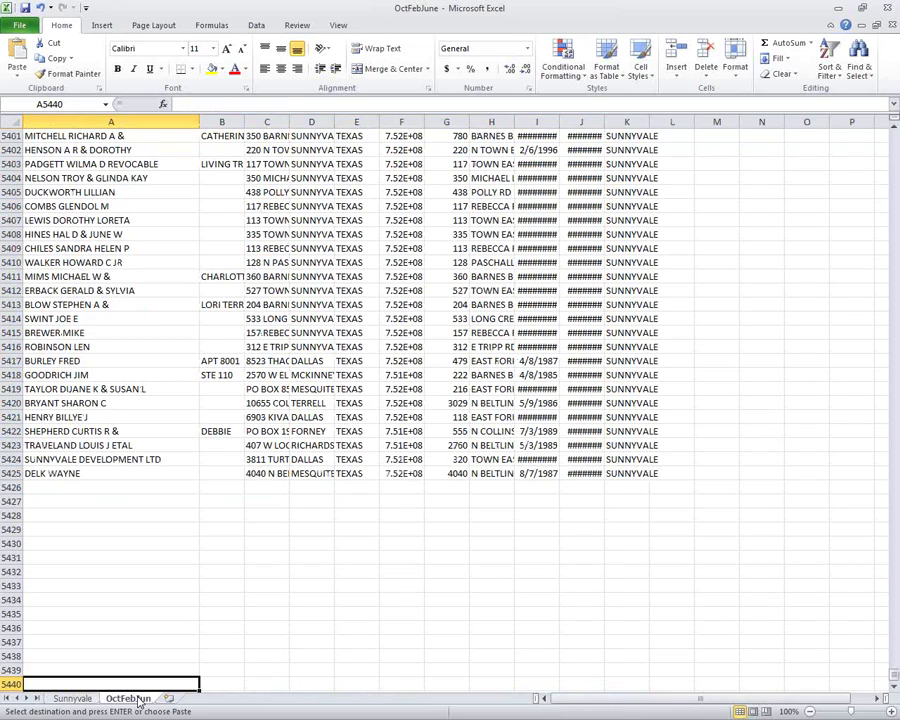
{"action": "left_click", "coordinate": [91, 474]}
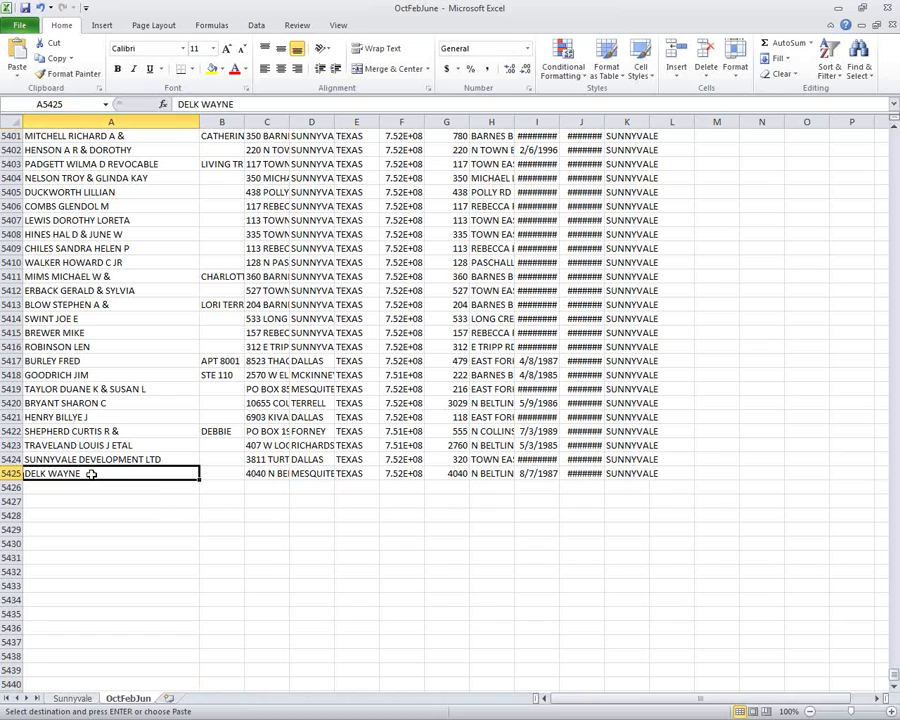
Delete the Sunnyvale sheet and open Master.xlsx from the 2011-2012 folder.
{"action": "right_click", "coordinate": [80, 709]}
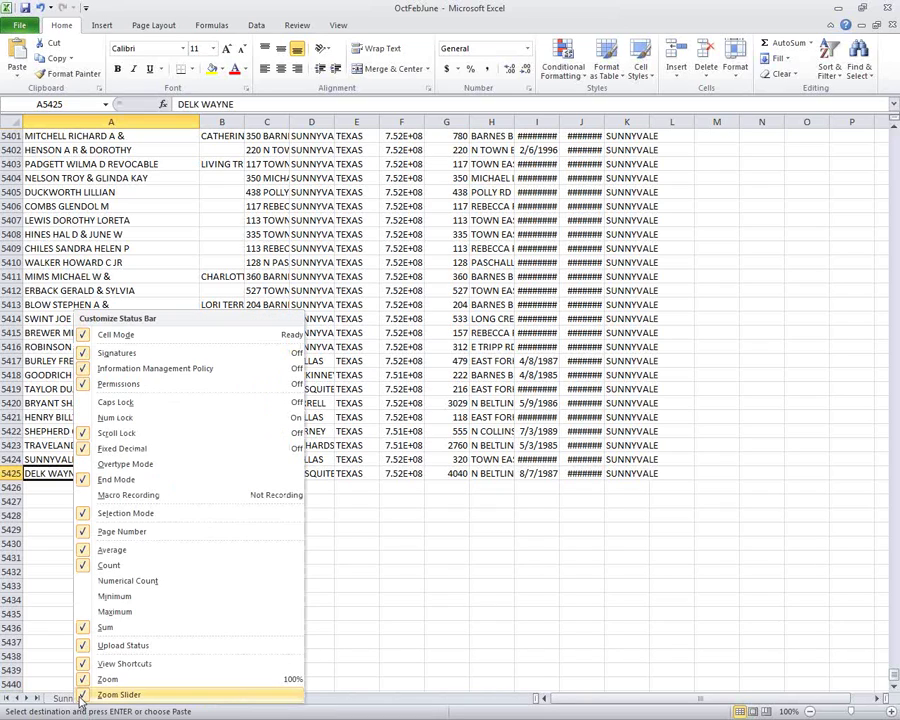
{"action": "right_click", "coordinate": [76, 698]}
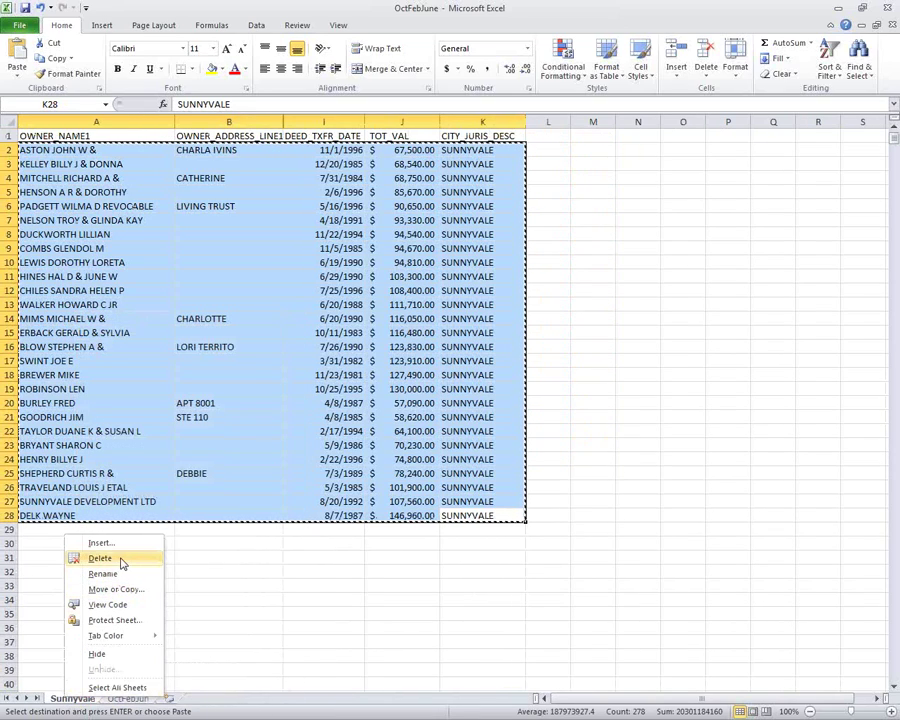
{"action": "left_click", "coordinate": [100, 558]}
{"action": "left_click", "coordinate": [425, 457]}
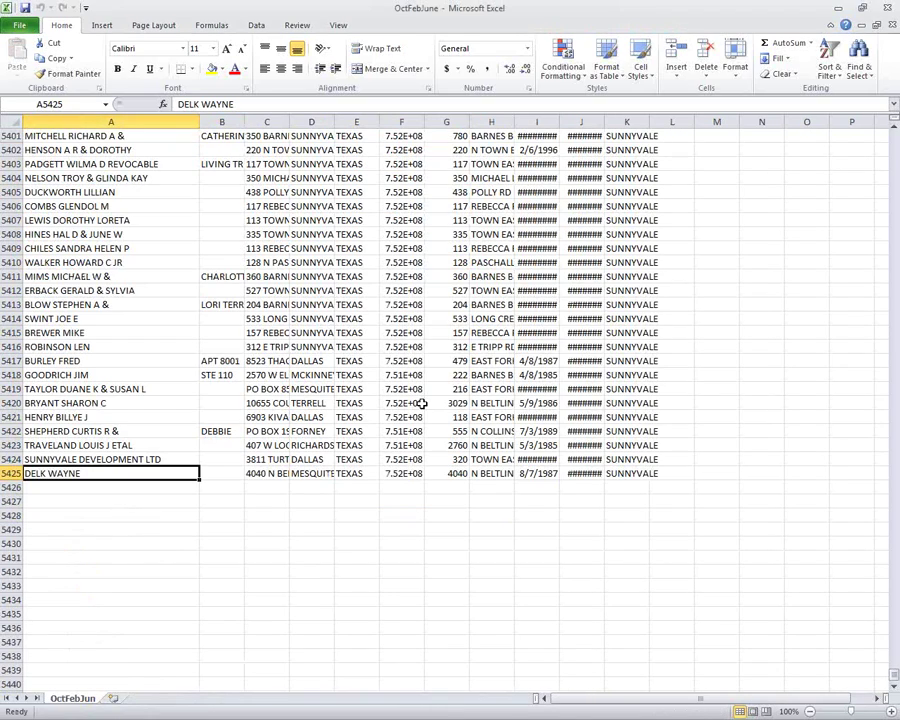
{"action": "key", "text": "alt+Tab"}
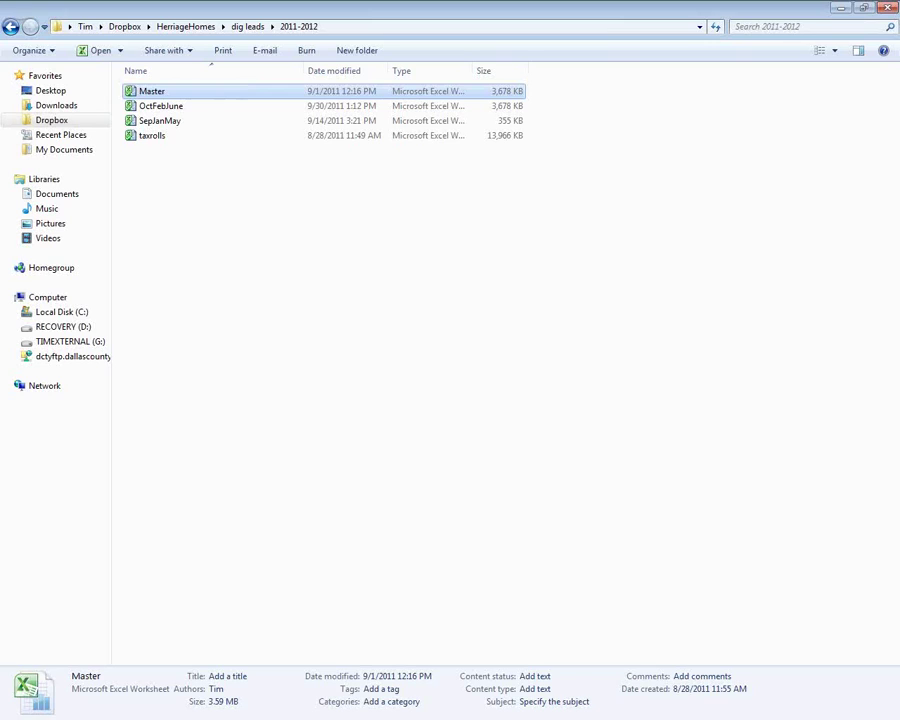
{"action": "double_click", "coordinate": [203, 91]}
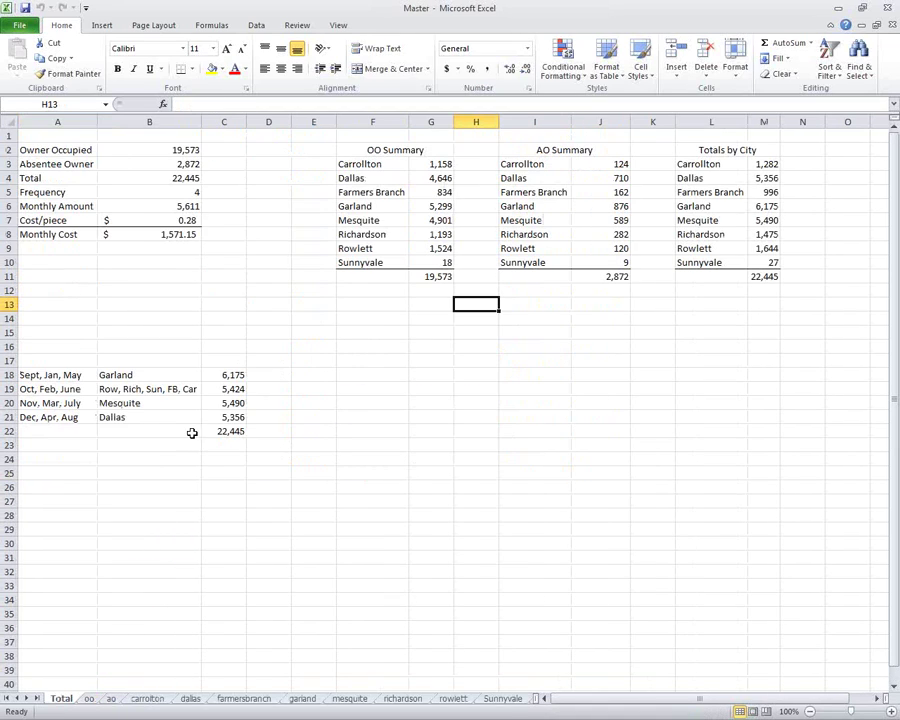
Check the Oct, Feb, June total of 5,424 in Master's C19, then return to OctFebJune.
{"action": "left_click", "coordinate": [239, 389]}
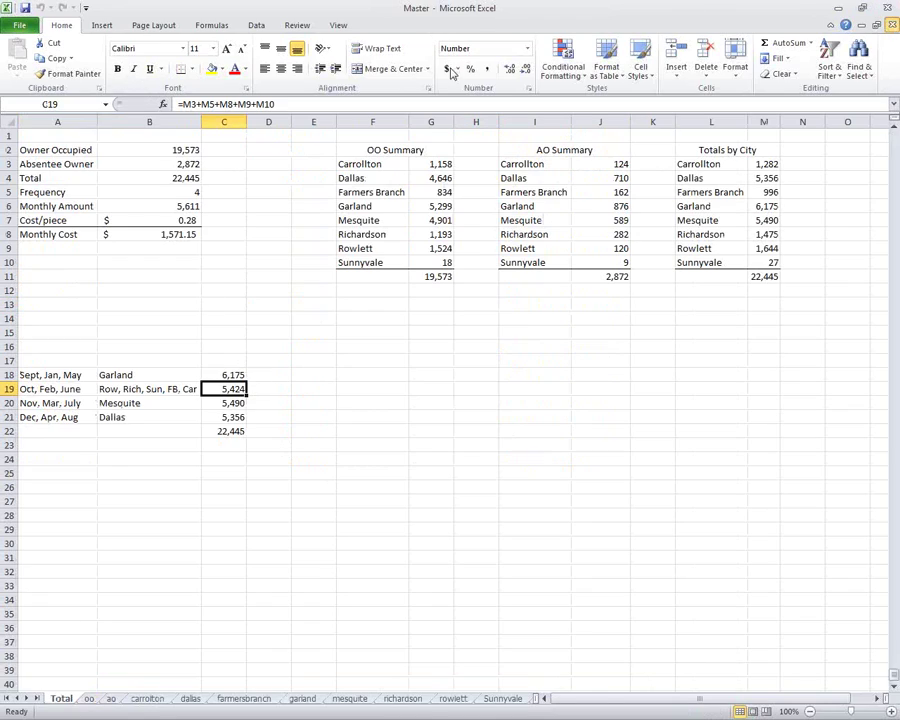
{"action": "key", "text": "ctrl+Tab"}
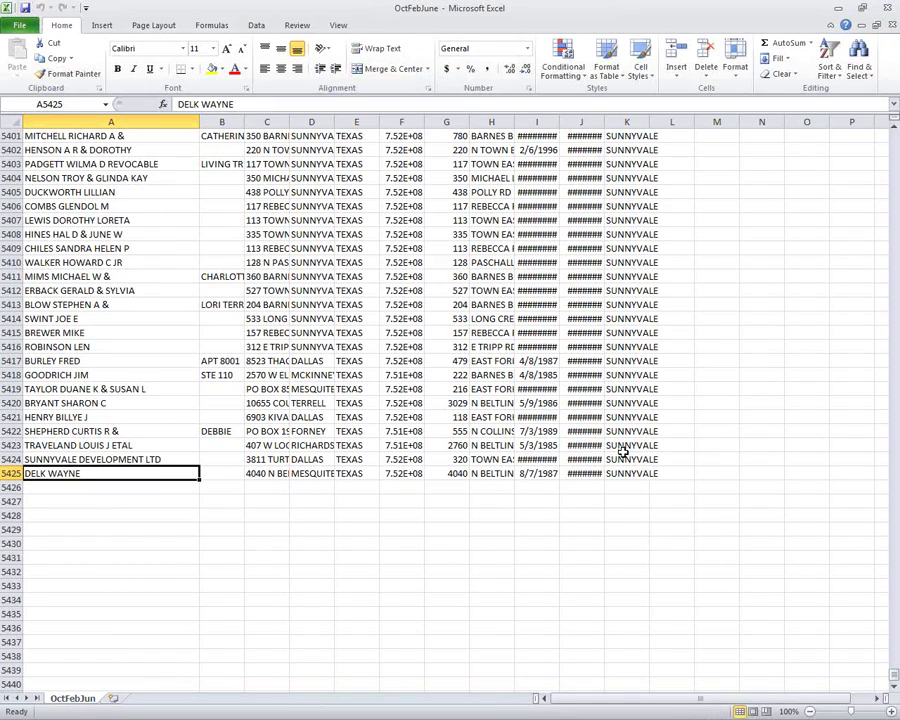
Confirm row 5425 ends with SUNNYVALE, return to A1, and select the entire worksheet.
{"action": "left_click", "coordinate": [637, 473]}
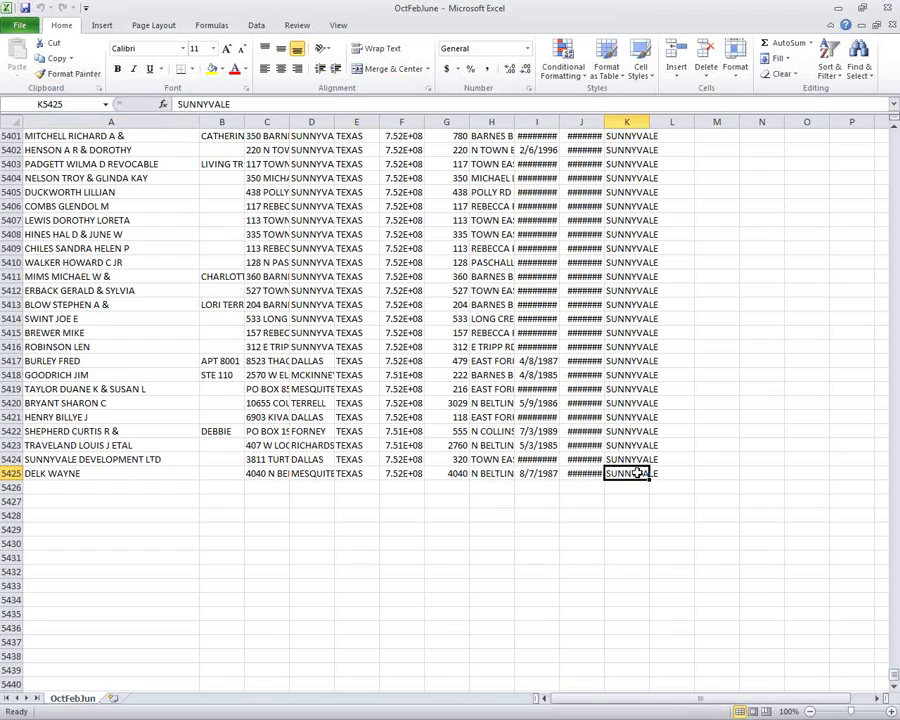
{"action": "key", "text": "ctrl+Home"}
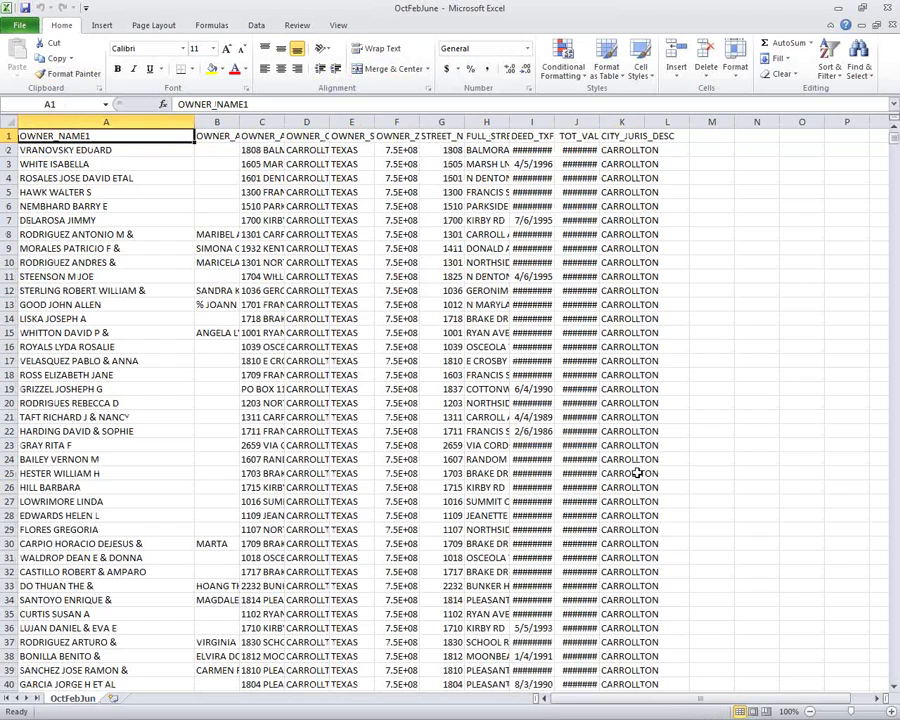
{"action": "left_click", "coordinate": [9, 122]}
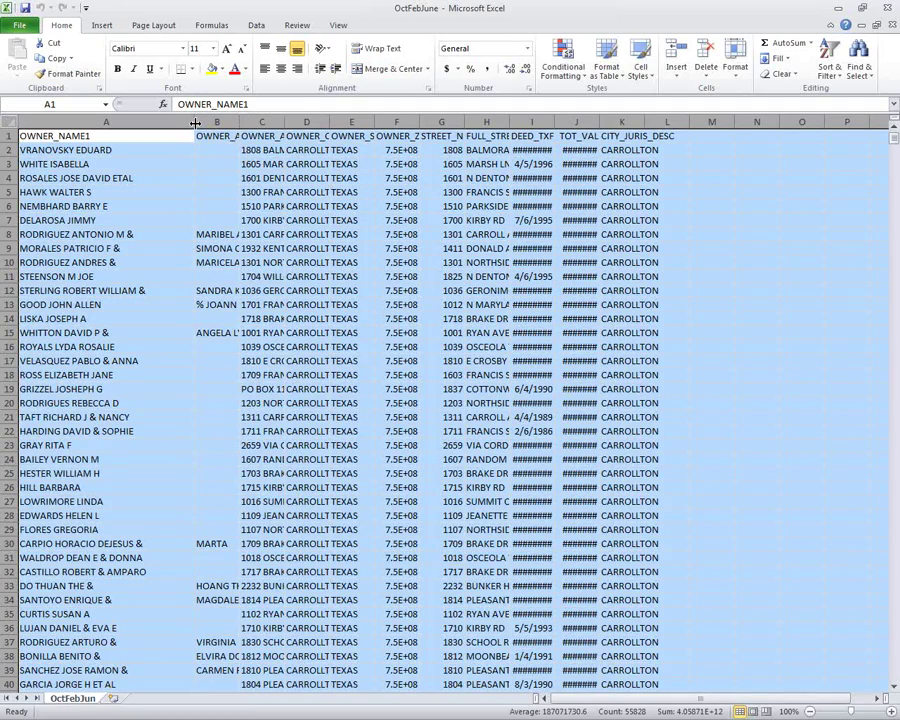
Auto-fit every column, delete columns G through K, and save the OctFebJune workbook.
{"action": "double_click", "coordinate": [196, 122]}
{"action": "left_click", "coordinate": [401, 286]}
{"action": "key", "text": "Right"}
{"action": "key", "text": "Right"}
{"action": "key", "text": "Right"}
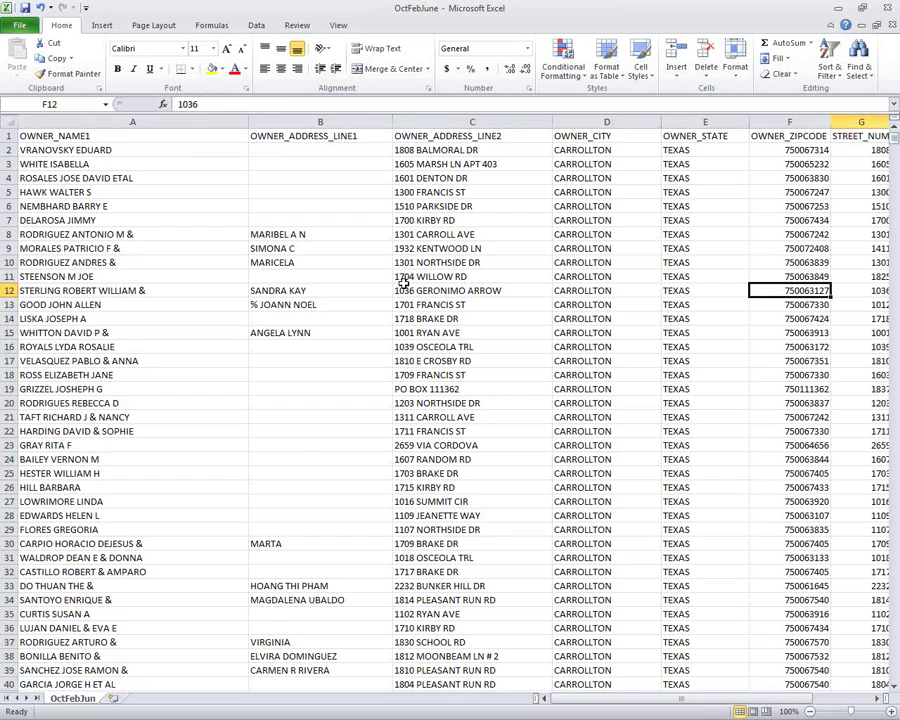
{"action": "key", "text": "Right"}
{"action": "key", "text": "Right"}
{"action": "key", "text": "Right"}
{"action": "key", "text": "Right"}
{"action": "key", "text": "Right"}
{"action": "key", "text": "Right"}
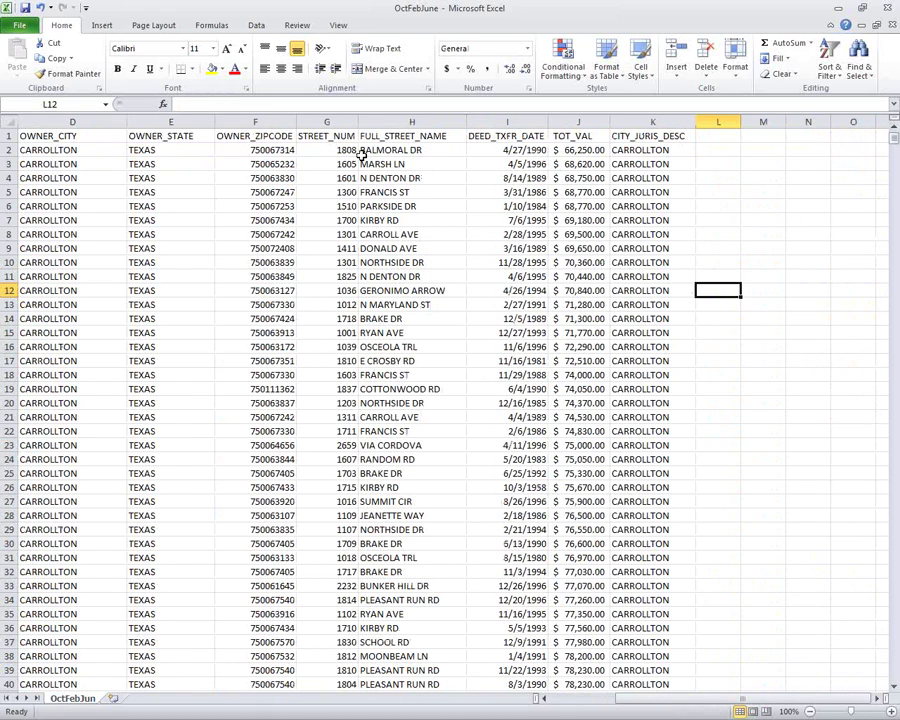
{"action": "left_click_drag", "start_coordinate": [340, 121], "coordinate": [618, 119]}
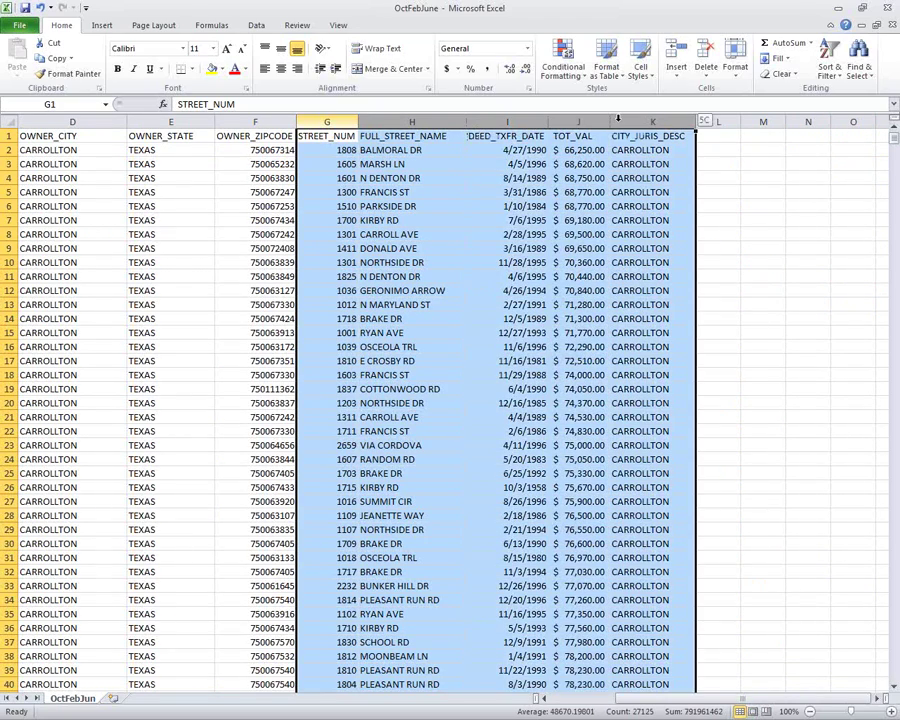
{"action": "right_click", "coordinate": [618, 119]}
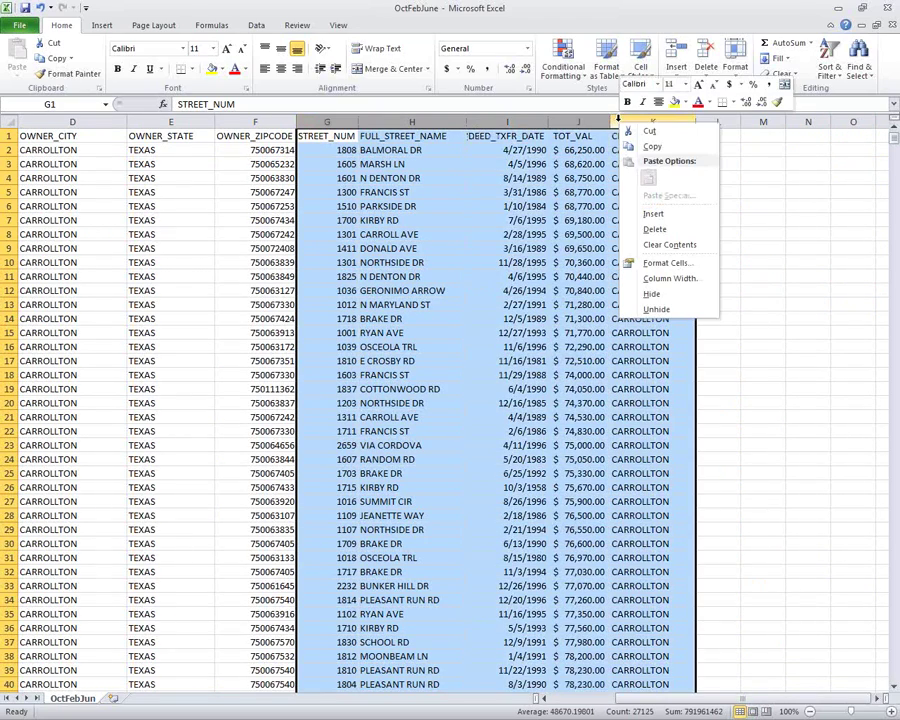
{"action": "left_click", "coordinate": [654, 230]}
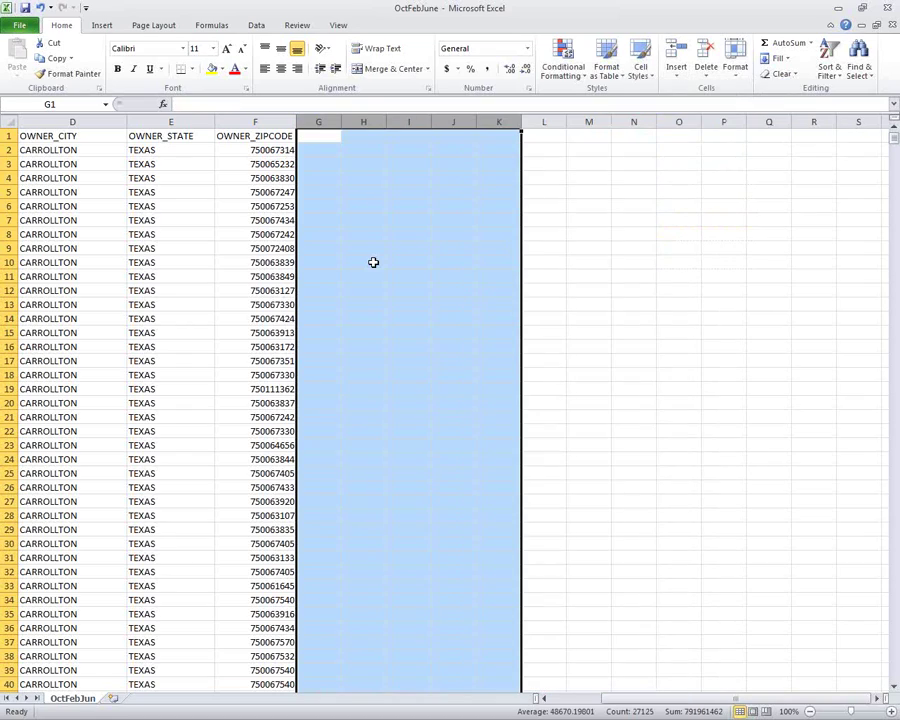
{"action": "left_click", "coordinate": [373, 262]}
{"action": "key", "text": "Home"}
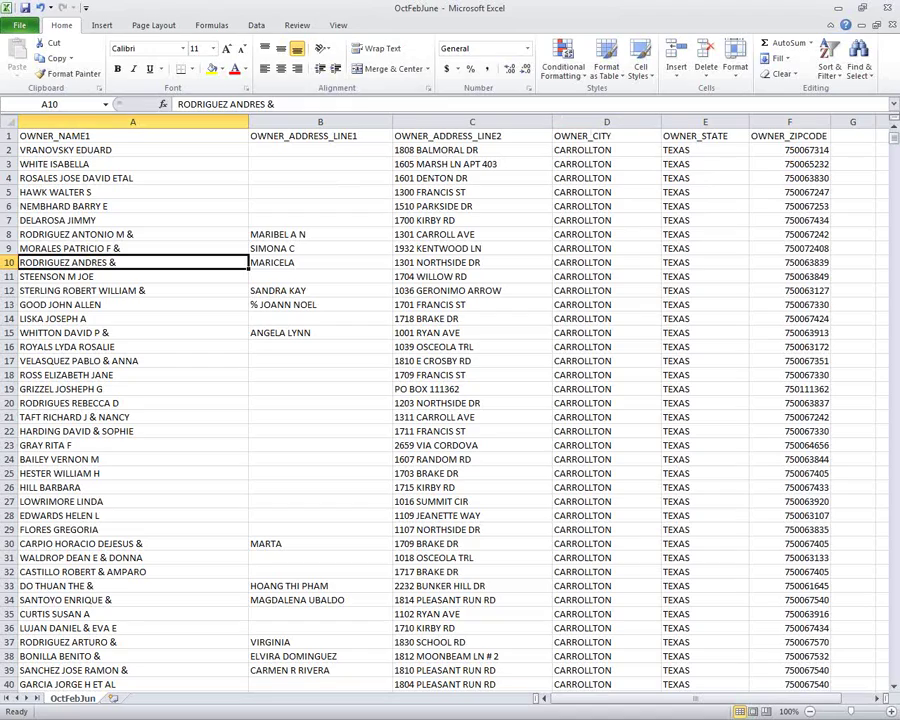
{"action": "left_click", "coordinate": [26, 7]}
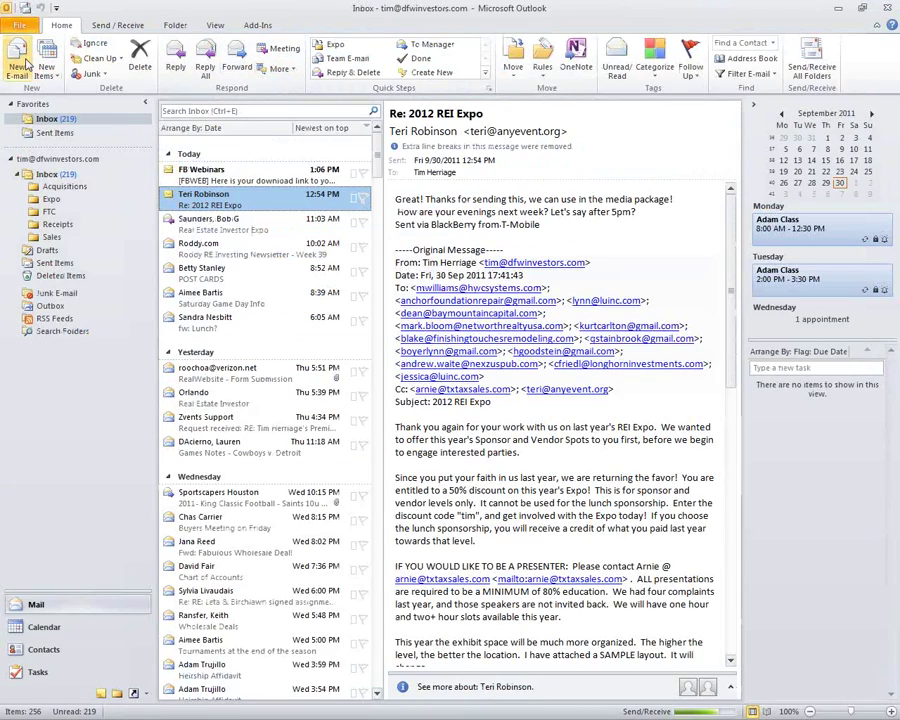
Address a new maximized e-mail to the recipient with subject 'October 1st mailer'.
{"action": "left_click", "coordinate": [27, 62]}
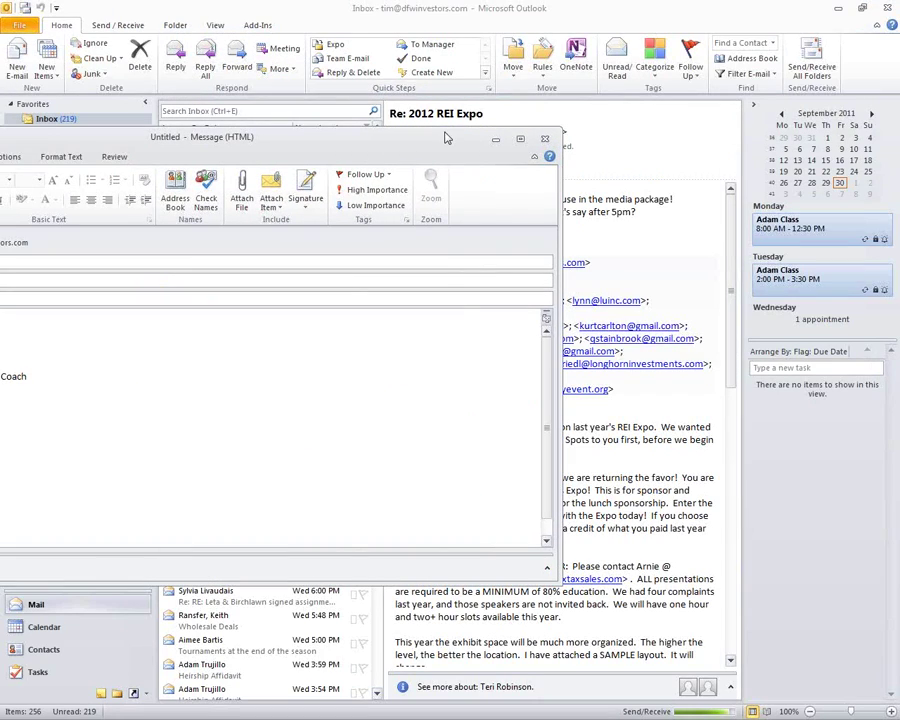
{"action": "double_click", "coordinate": [447, 137]}
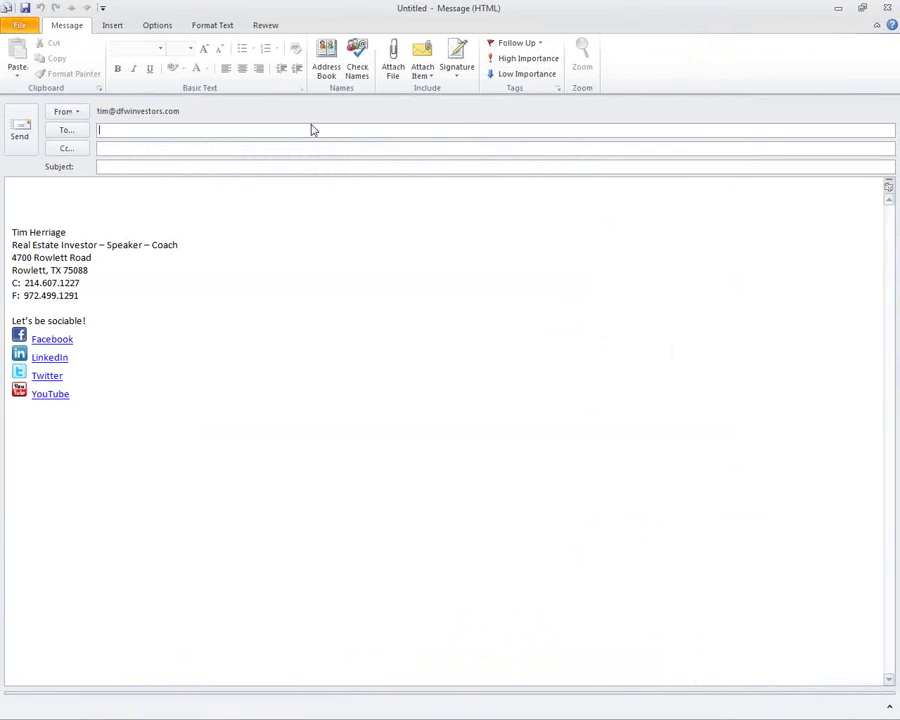
{"action": "type", "text": "dan m"}
{"action": "key", "text": "Tab"}
{"action": "type", "text": "October 1st ma"}
Write a greeting and the line 'Here is the list for the October Postcards.'.
{"action": "left_click", "coordinate": [217, 189]}
{"action": "type", "text": "Dan"}
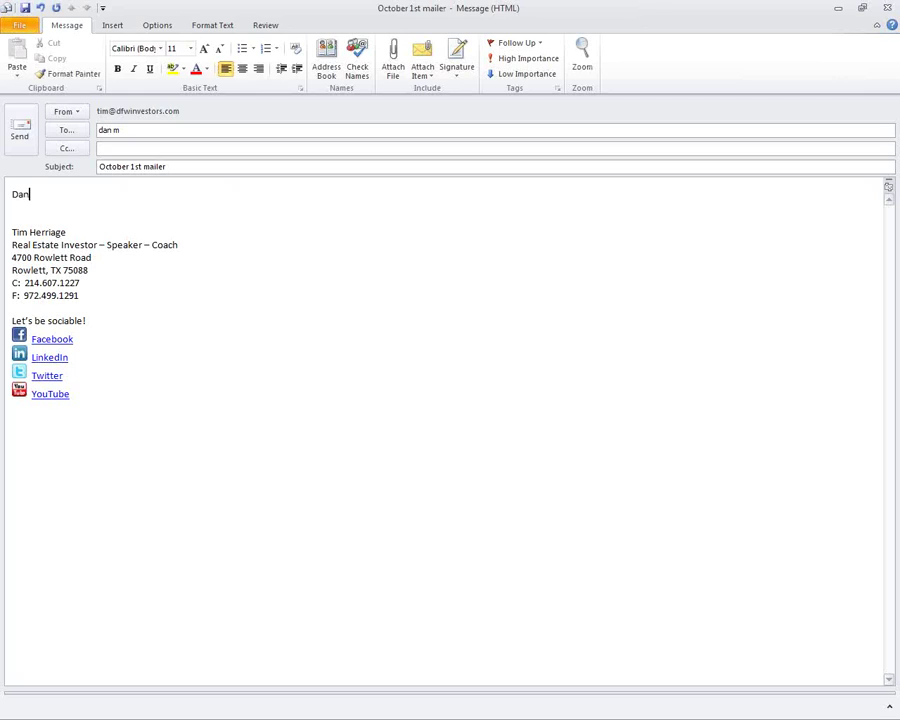
{"action": "type", "text": ";"}
{"action": "key", "text": "Return"}
{"action": "key", "text": "Return"}
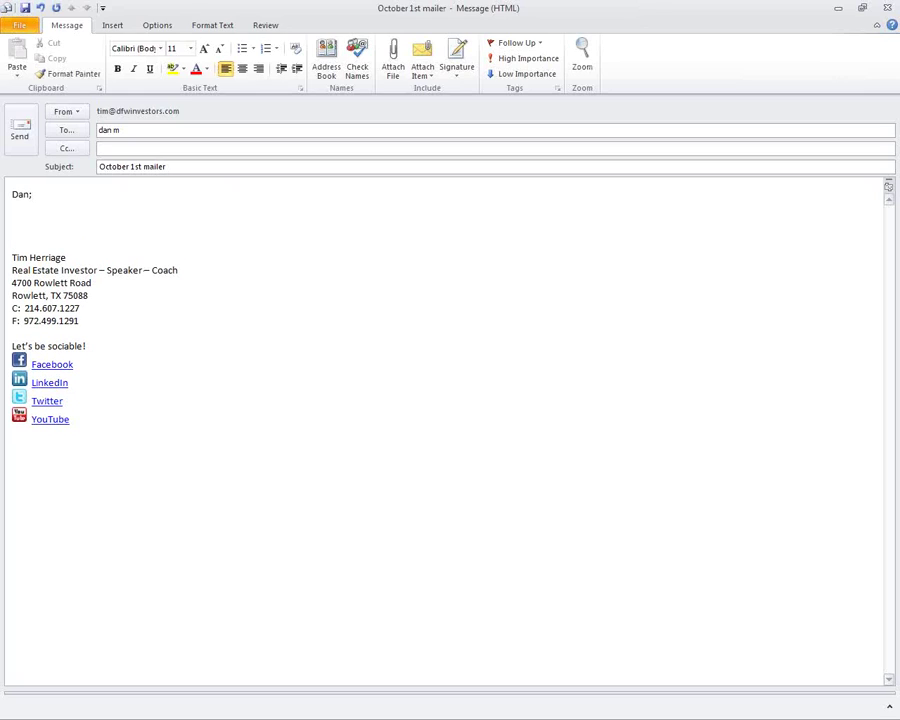
{"action": "type", "text": "Here is the list for the October Postcards."}
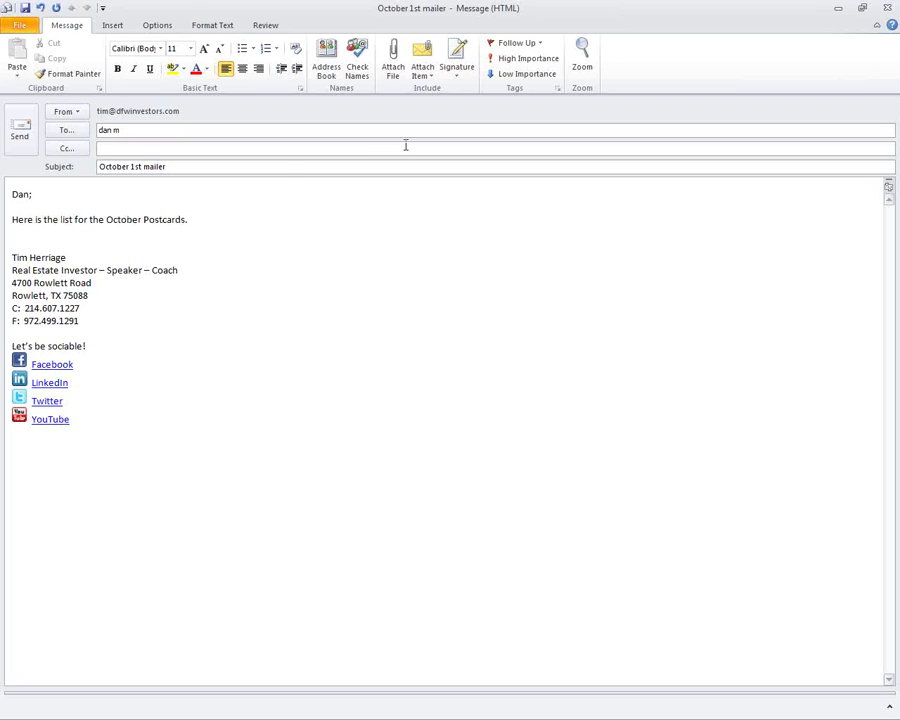
Check the recipient's name and search the Address Book for the contact, then cancel without choosing anyone.
{"action": "left_click", "coordinate": [357, 62]}
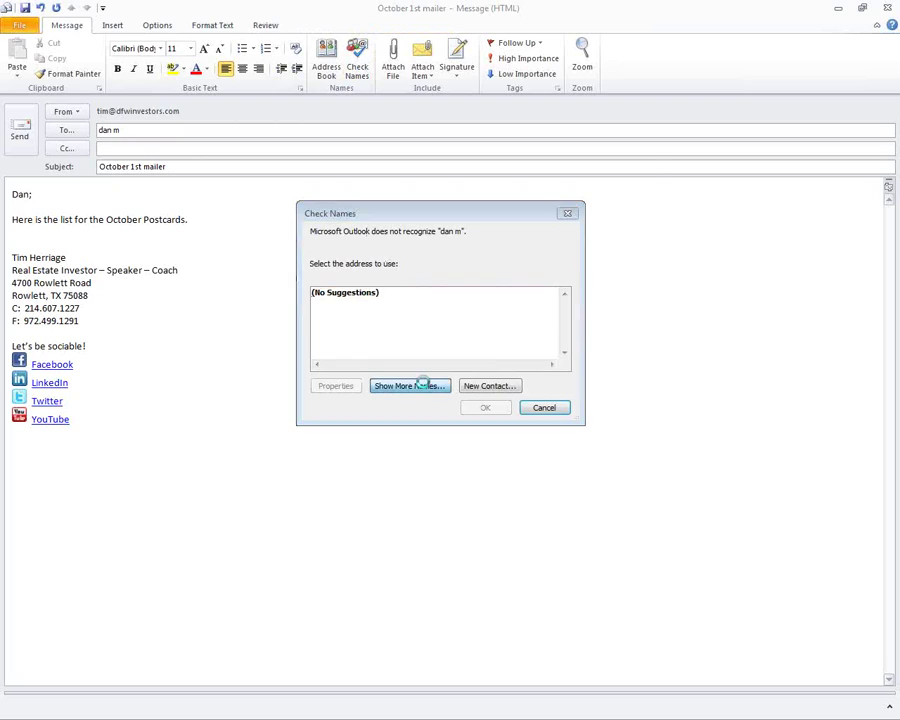
{"action": "left_click", "coordinate": [422, 385]}
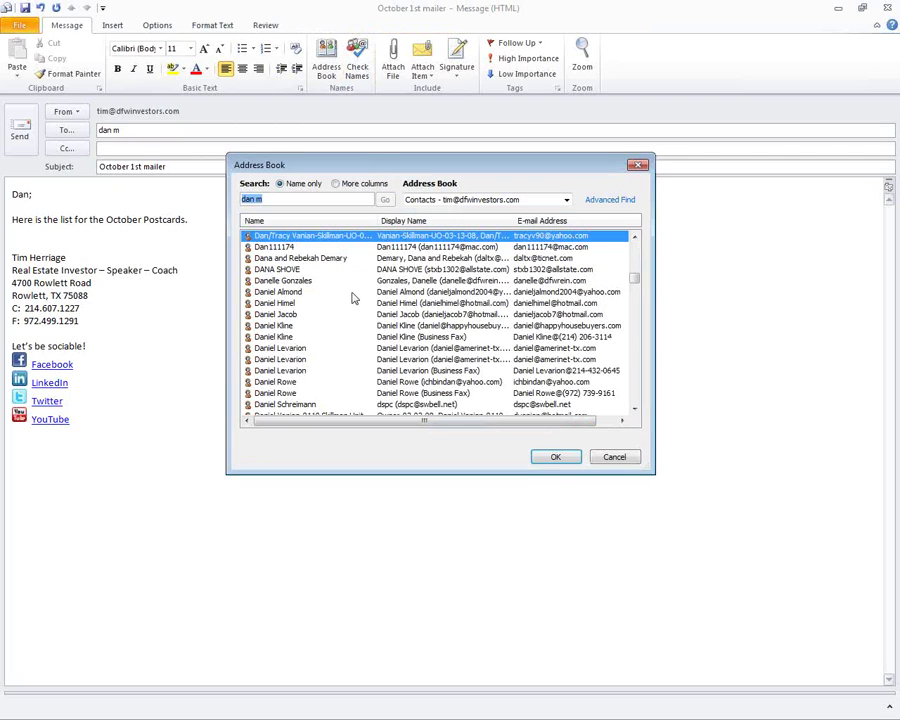
{"action": "left_click", "coordinate": [299, 199]}
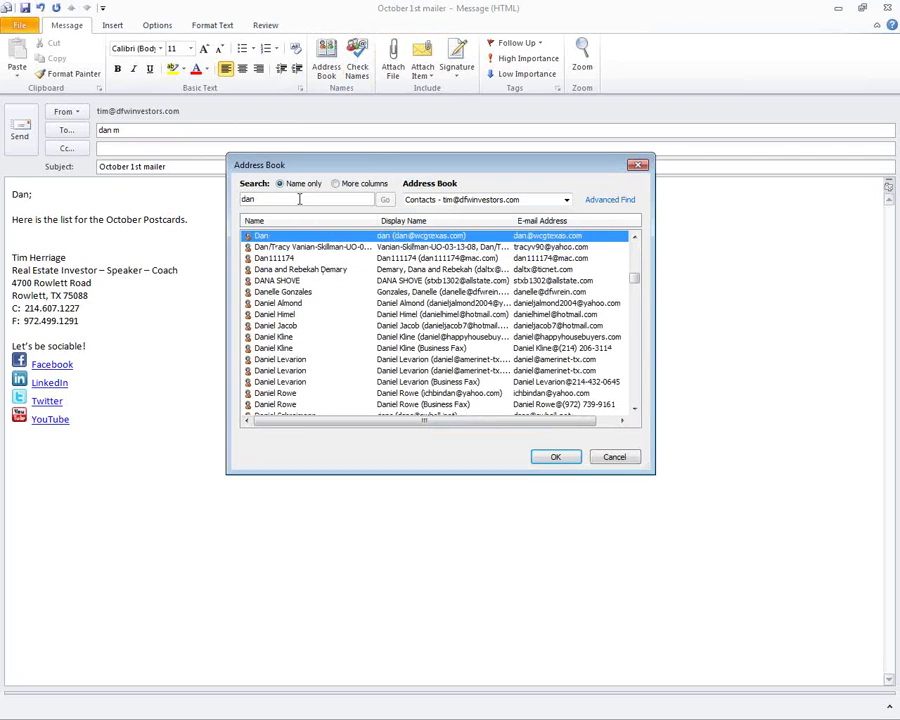
{"action": "left_click", "coordinate": [633, 390]}
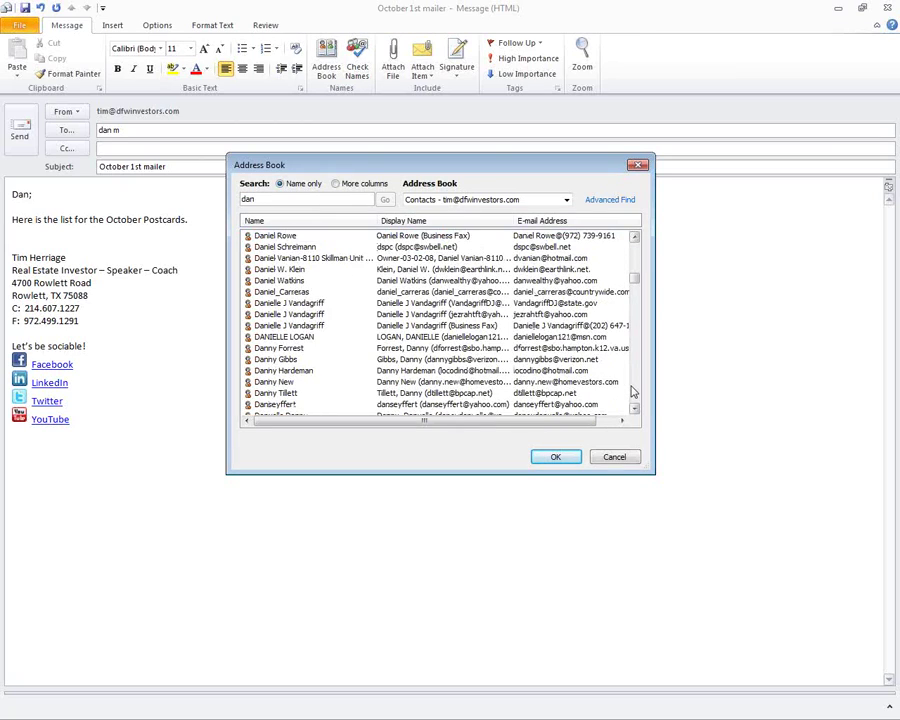
{"action": "double_click", "coordinate": [297, 198]}
{"action": "type", "text": "mail,"}
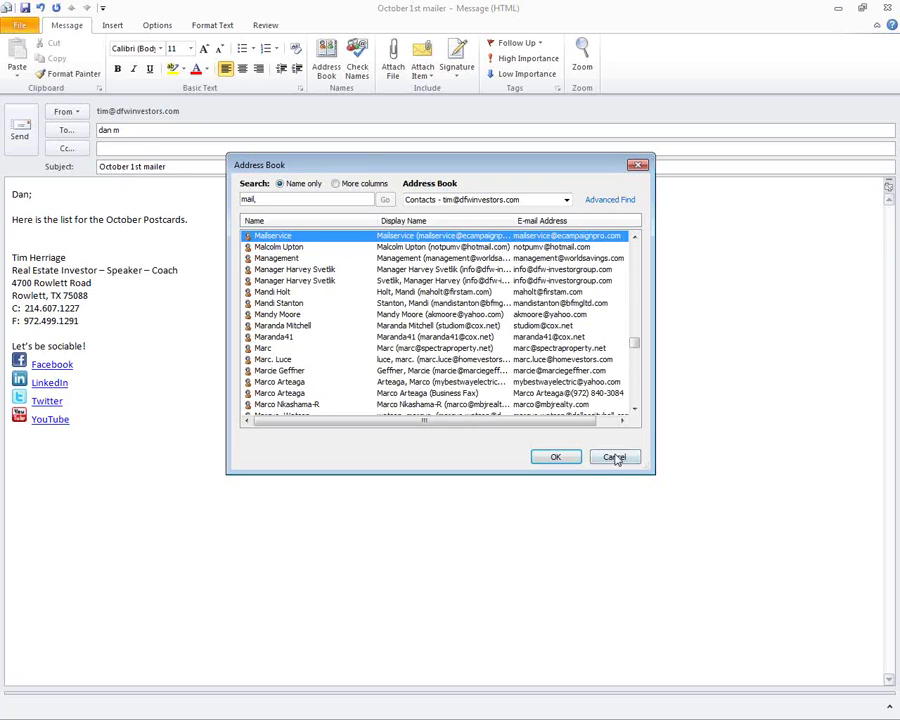
{"action": "left_click", "coordinate": [614, 457]}
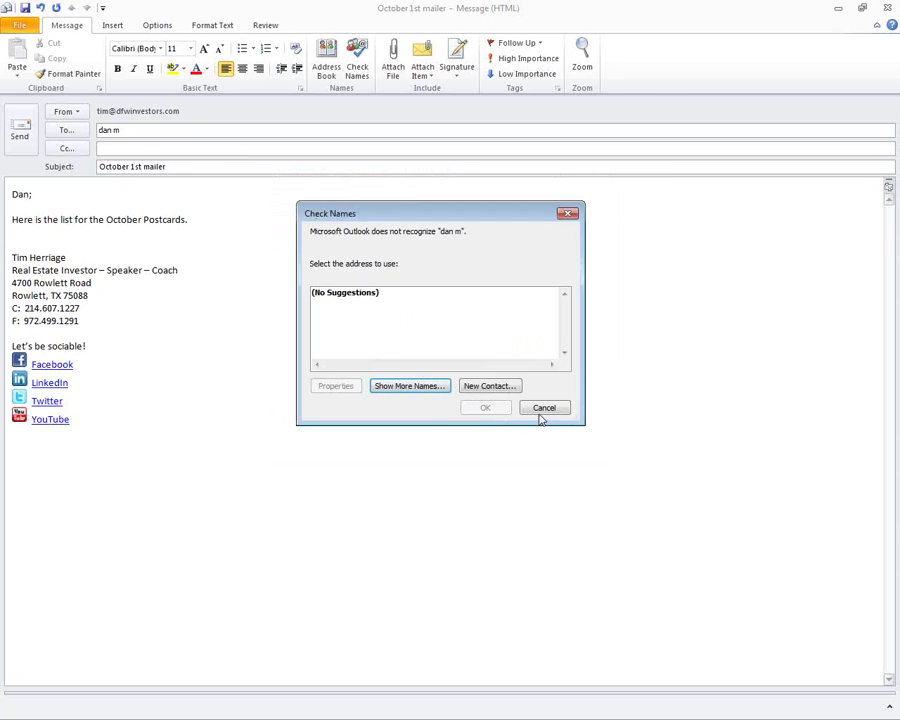
{"action": "left_click", "coordinate": [541, 409]}
Dismiss the name warning and replace the unrecognised recipient with the recipient's AOL e-mail address.
{"action": "left_click", "coordinate": [175, 133]}
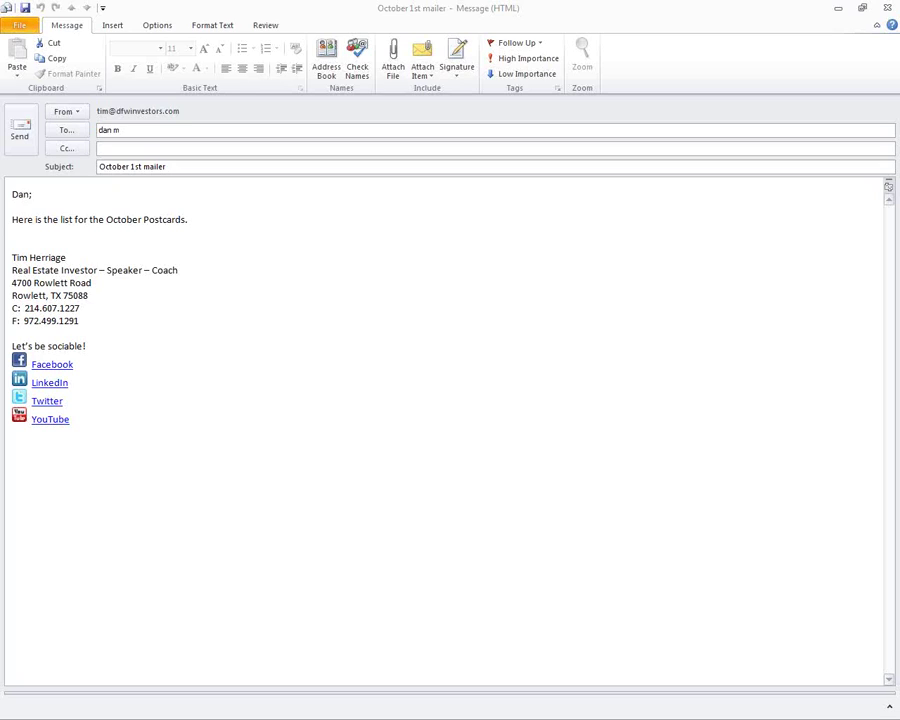
{"action": "left_click", "coordinate": [142, 130]}
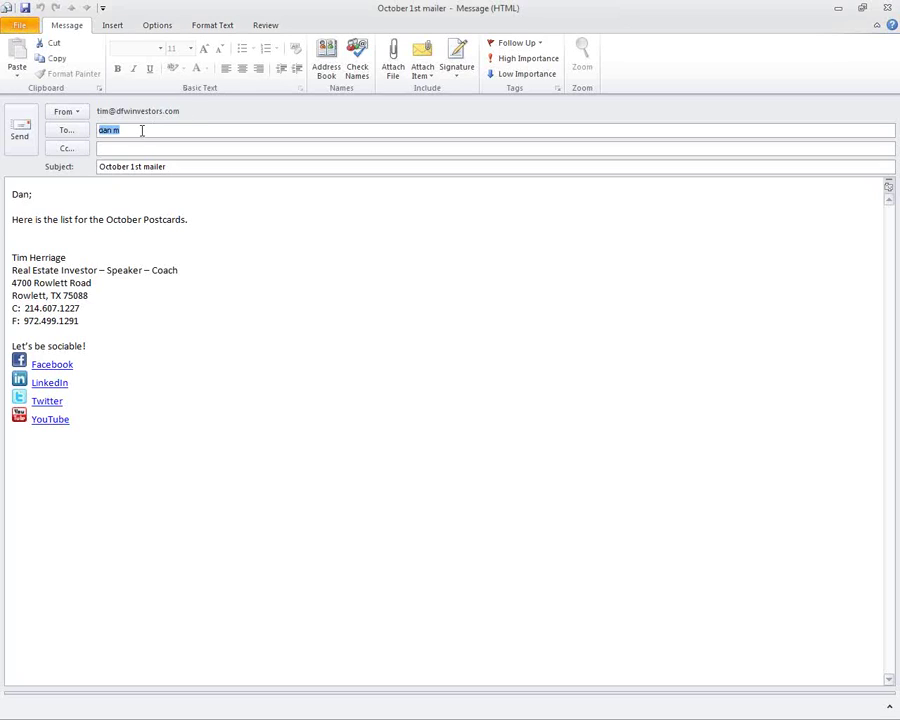
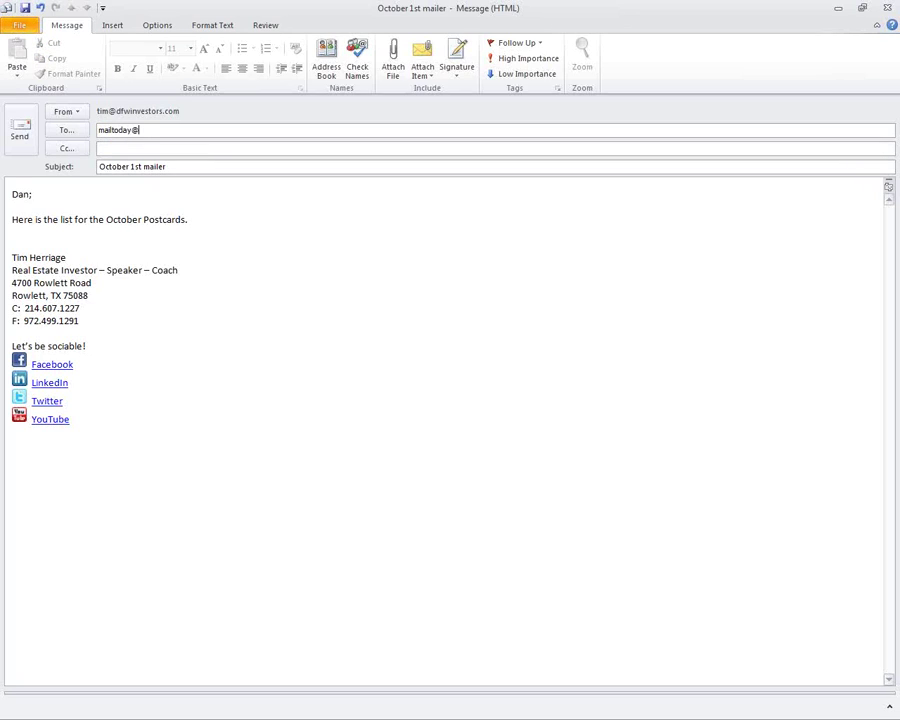
{"action": "key", "text": "Tab"}
{"action": "left_click", "coordinate": [241, 219]}
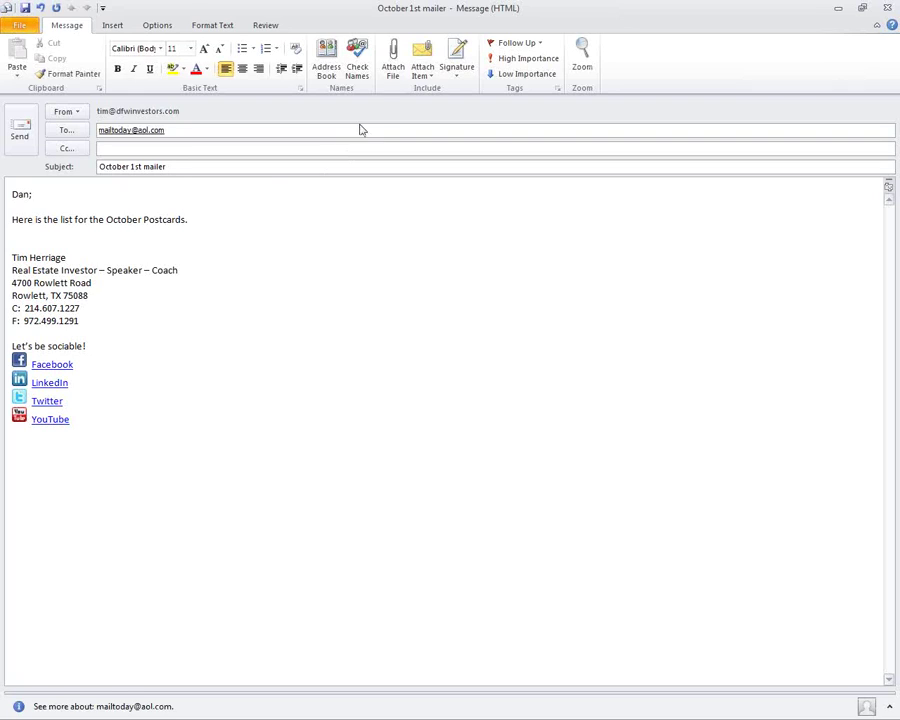
{"action": "left_click", "coordinate": [393, 70]}
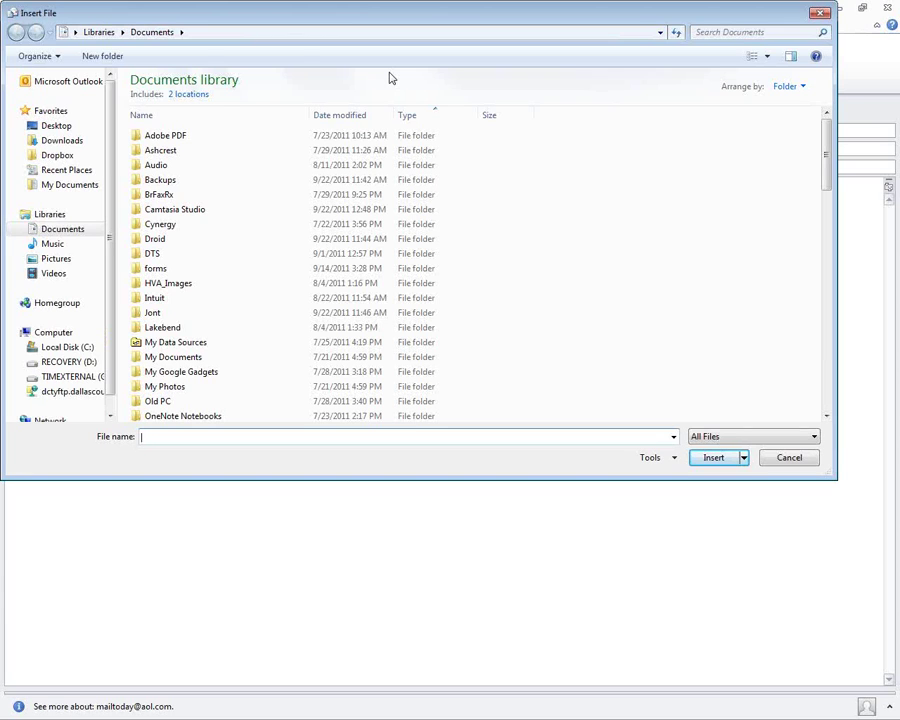
Attach OctFebJune.xlsx from Dropbox > HerriageHomes > dig leads > 2011-2012.
{"action": "left_click", "coordinate": [53, 157]}
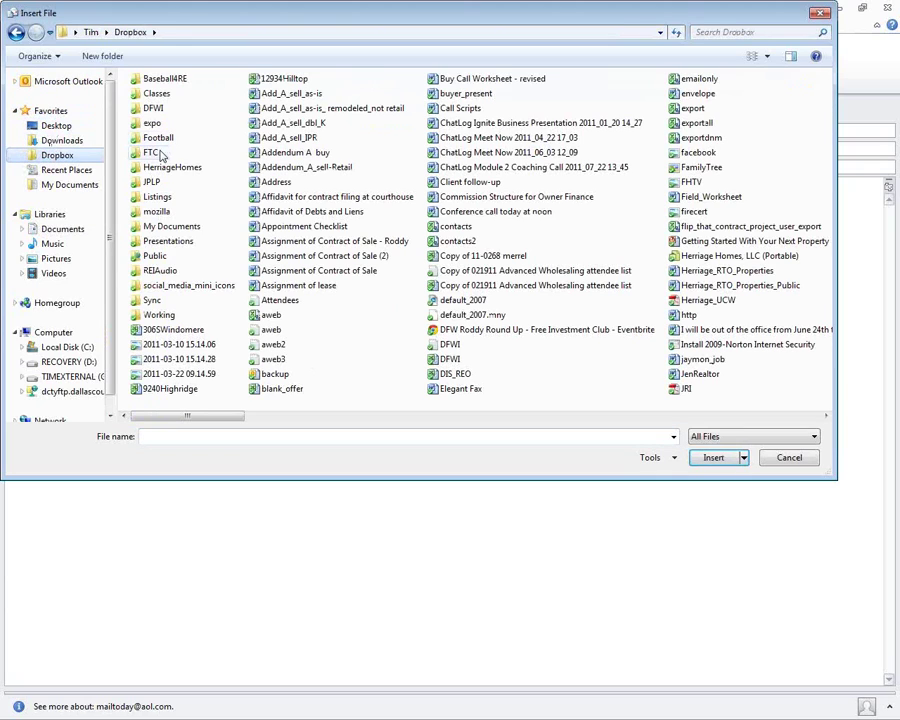
{"action": "double_click", "coordinate": [172, 167]}
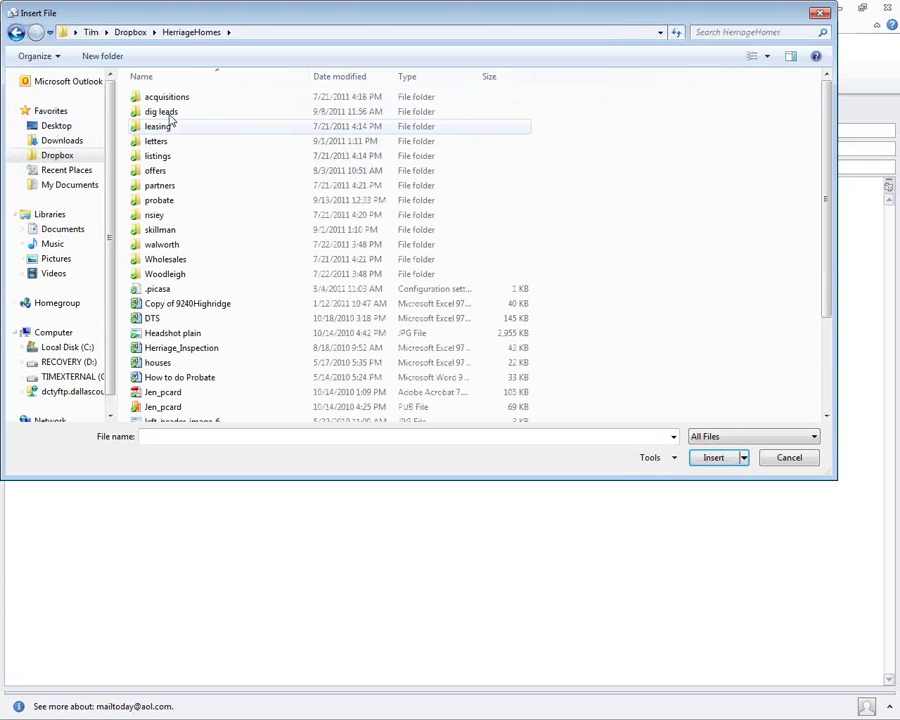
{"action": "double_click", "coordinate": [170, 113]}
{"action": "double_click", "coordinate": [170, 100]}
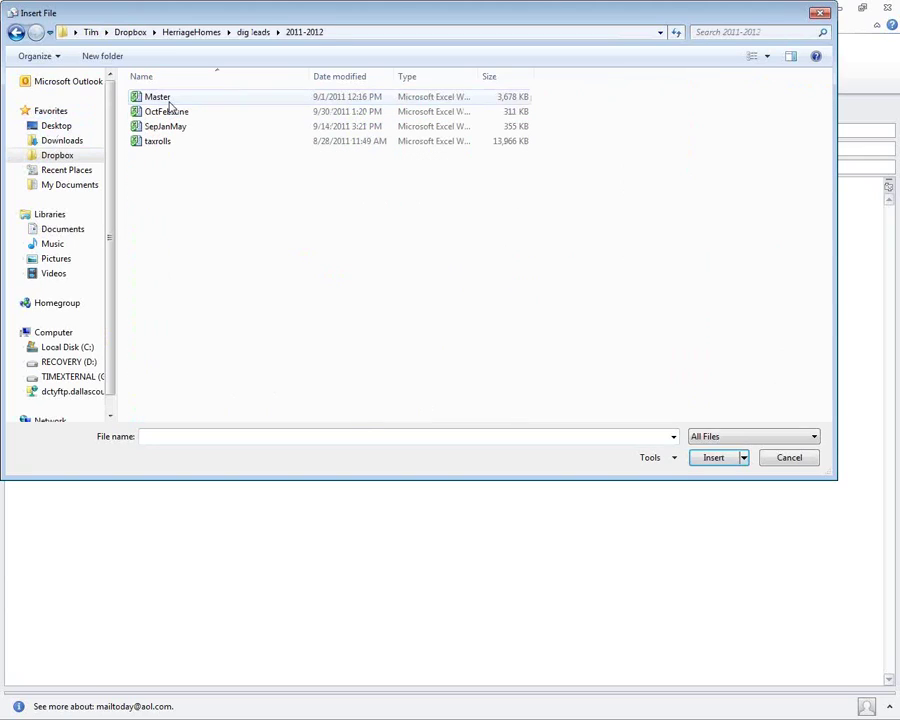
{"action": "double_click", "coordinate": [176, 113]}
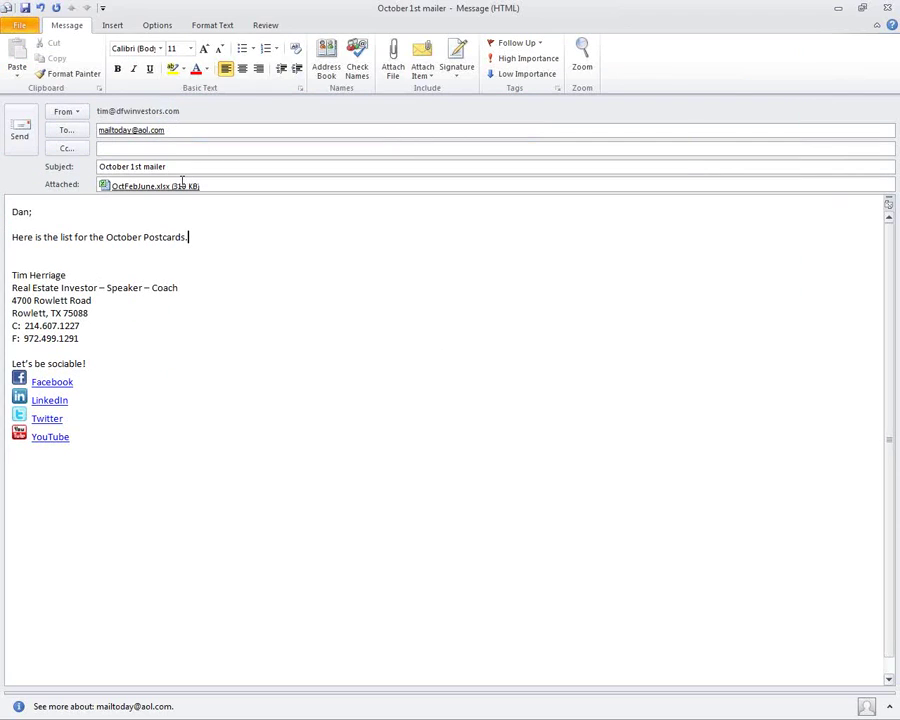
Attach Dallas.PROBATE.AUGfinal.xls and Dallas.PROBATE.EDITED.JULY.xls from the probate folder.
{"action": "left_click", "coordinate": [394, 70]}
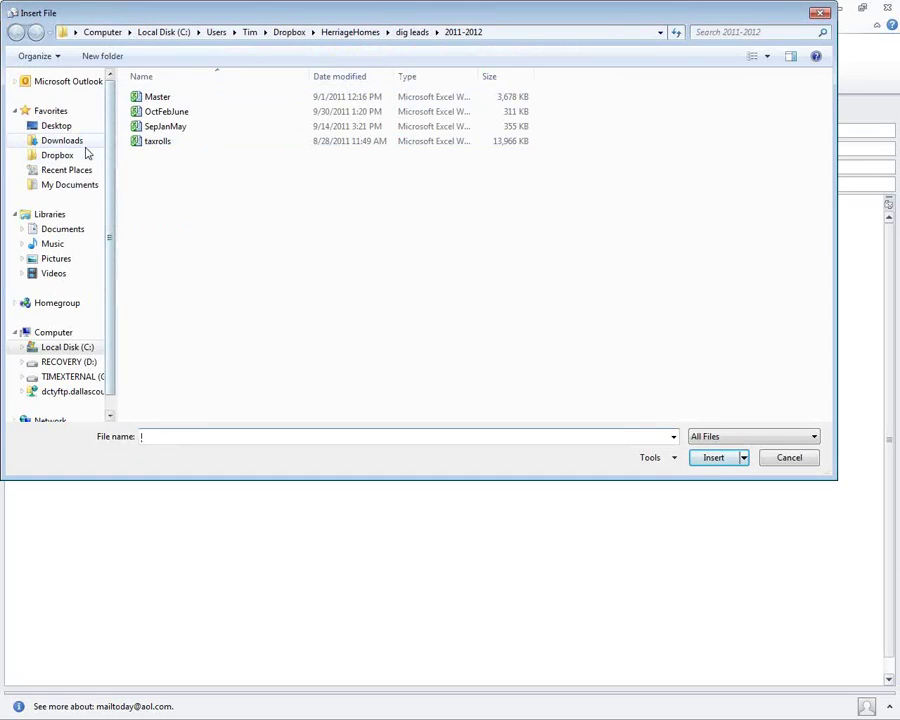
{"action": "left_click", "coordinate": [350, 32]}
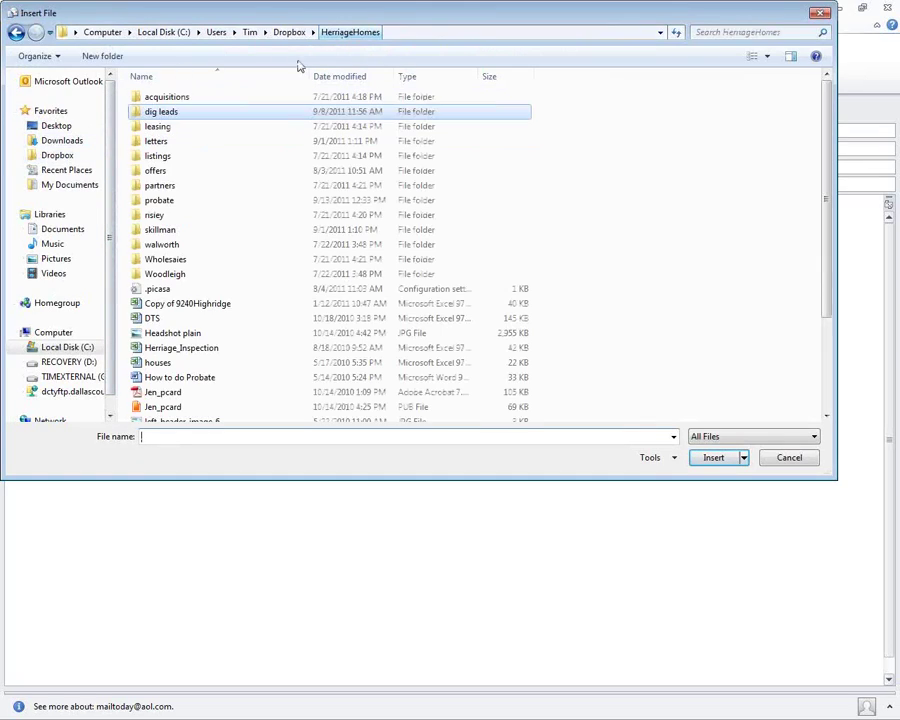
{"action": "double_click", "coordinate": [165, 201]}
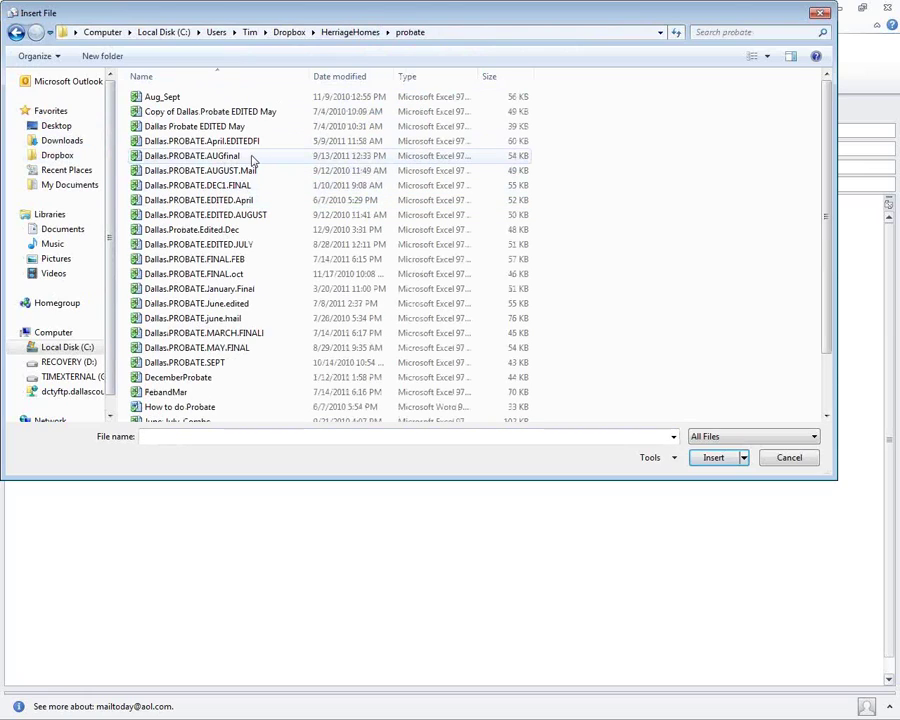
{"action": "left_click", "coordinate": [375, 84]}
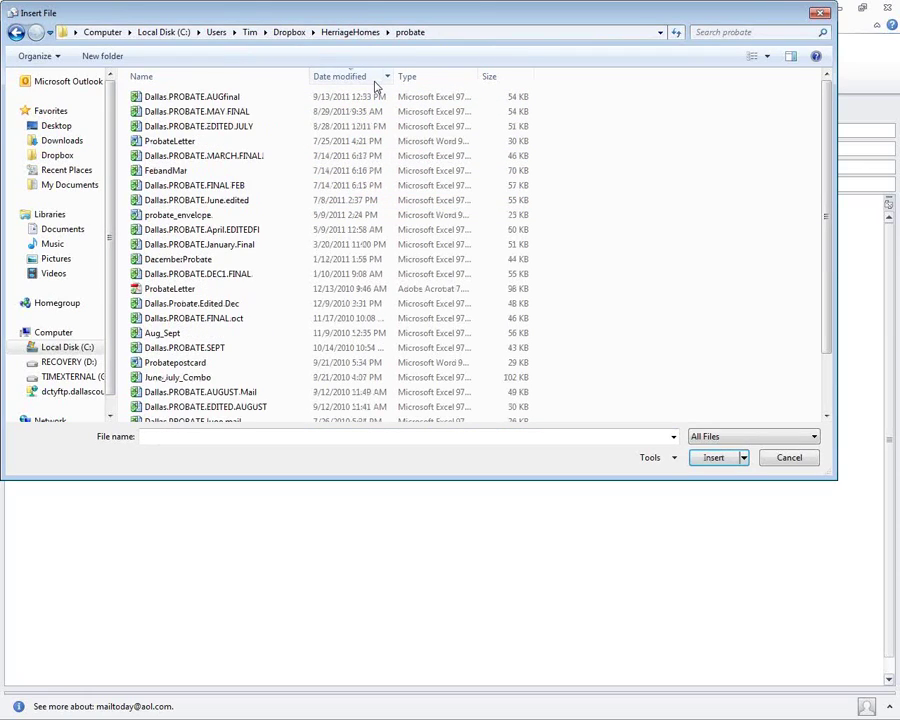
{"action": "left_click", "coordinate": [226, 97]}
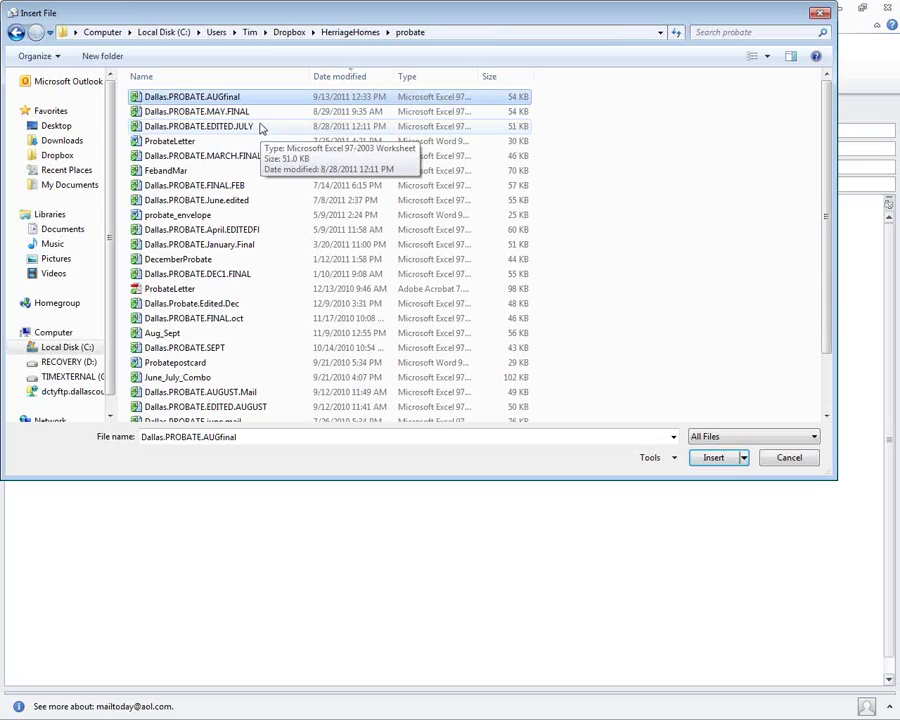
{"action": "left_click", "coordinate": [252, 131]}
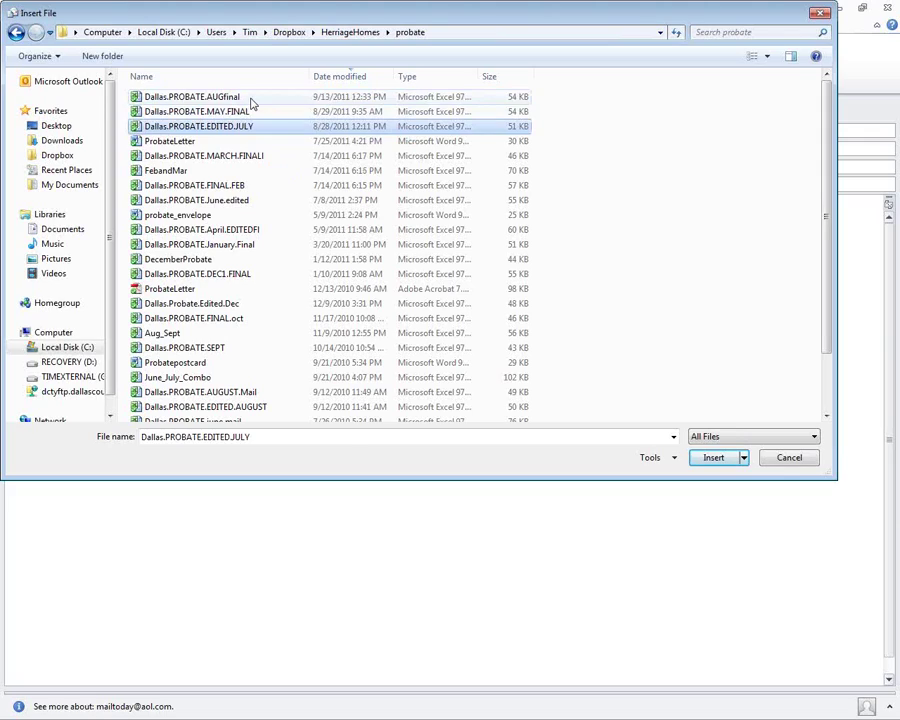
{"action": "left_click", "coordinate": [252, 97], "text": "ctrl"}
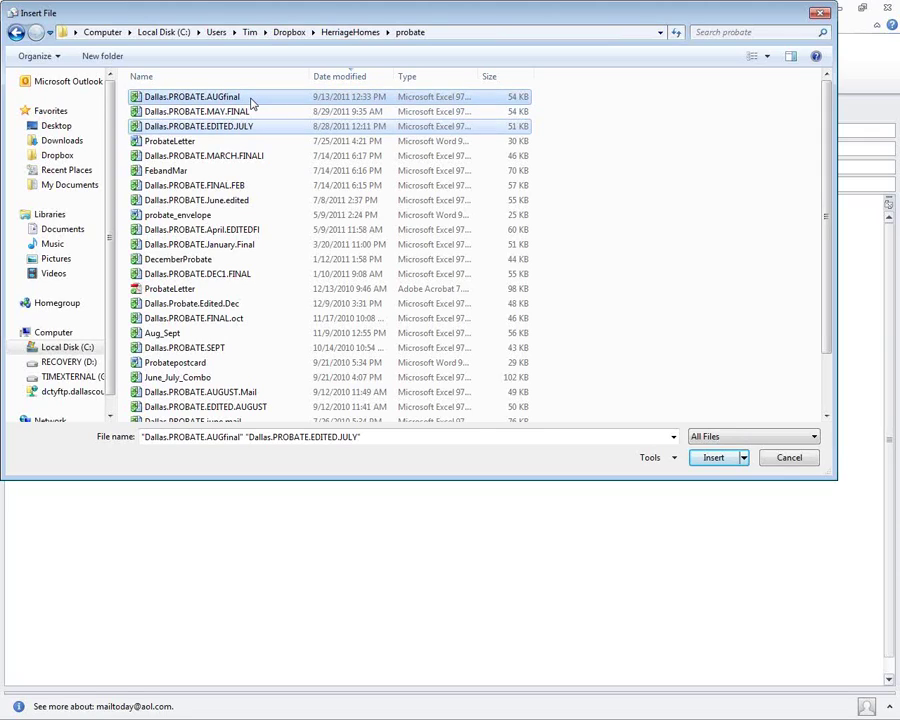
{"action": "left_click", "coordinate": [712, 458]}
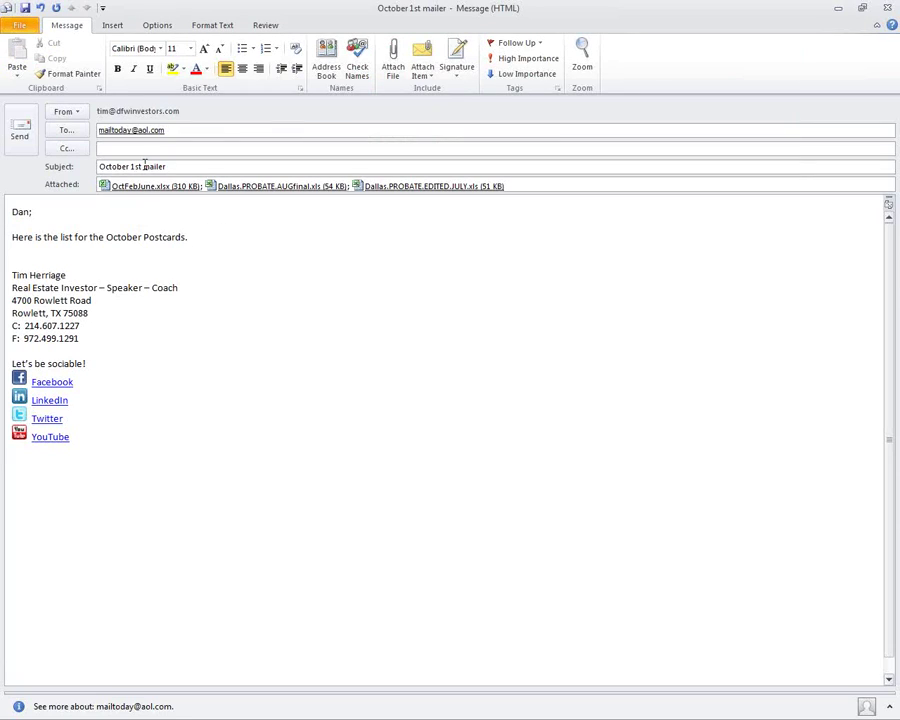
Overwrite the To address with a different AOL e-mail address so it resolves.
{"action": "left_click", "coordinate": [184, 134]}
{"action": "double_click", "coordinate": [184, 134]}
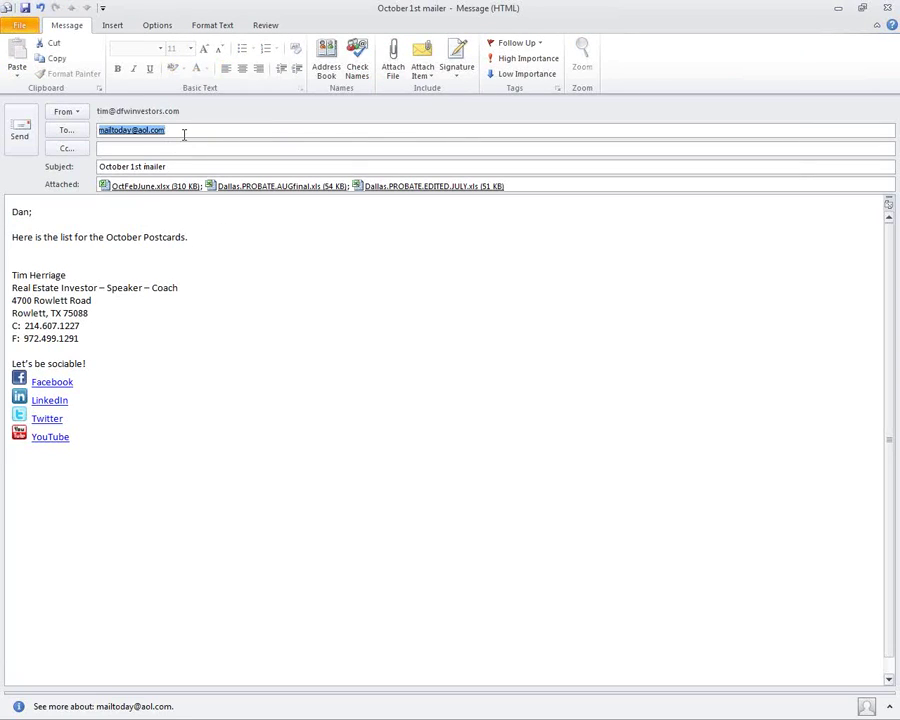
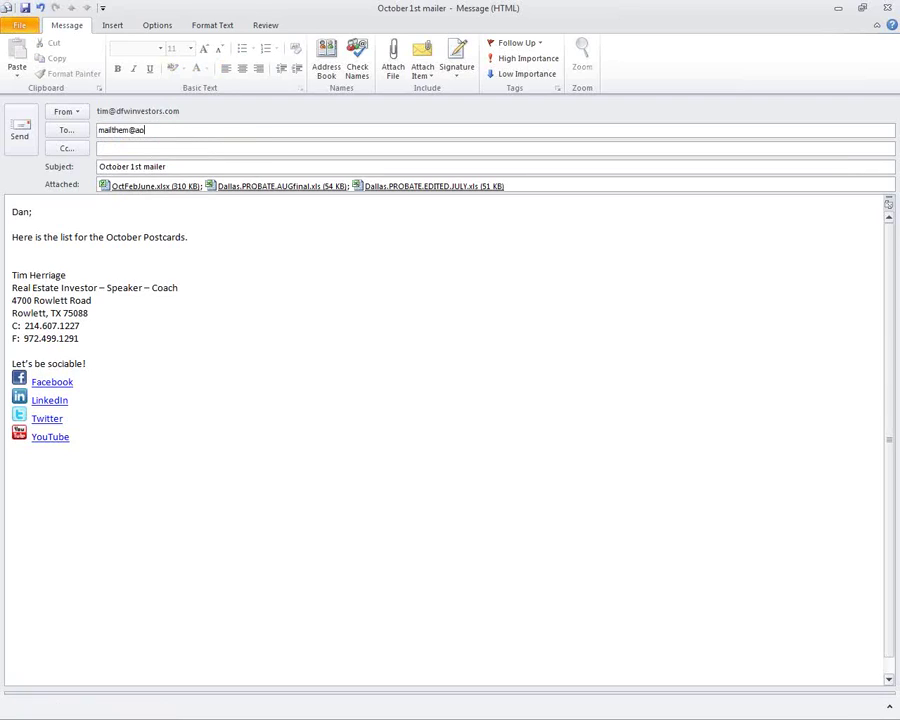
{"action": "left_click", "coordinate": [197, 152]}
{"action": "left_click", "coordinate": [185, 166]}
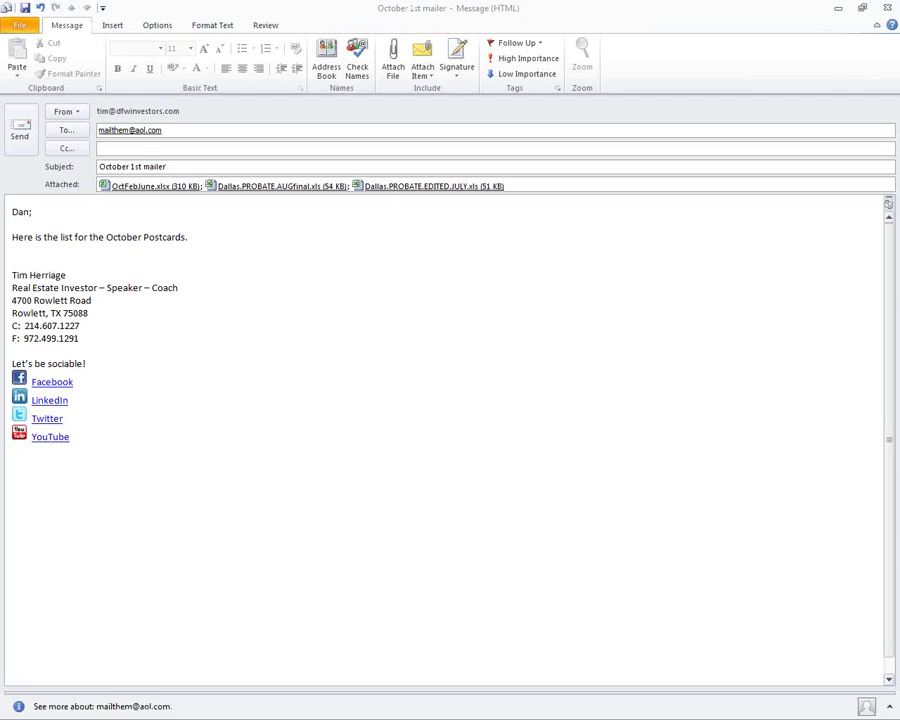
{"action": "left_click", "coordinate": [247, 234]}
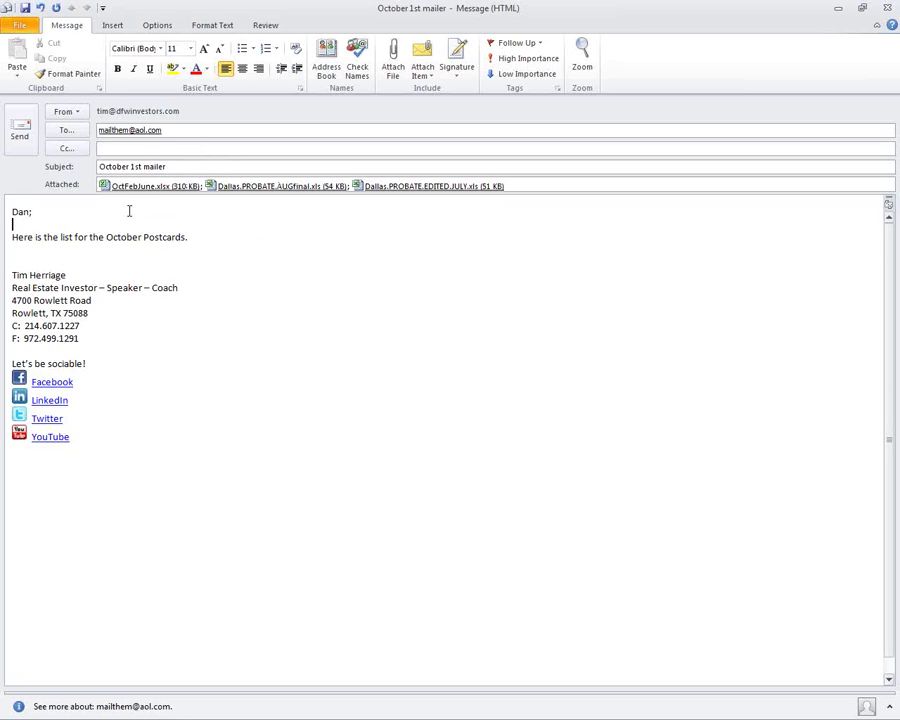
Send the mailer, delete the FB Webinars message, minimize Outlook and close the 2011-2012 folder.
{"action": "left_click", "coordinate": [28, 140]}
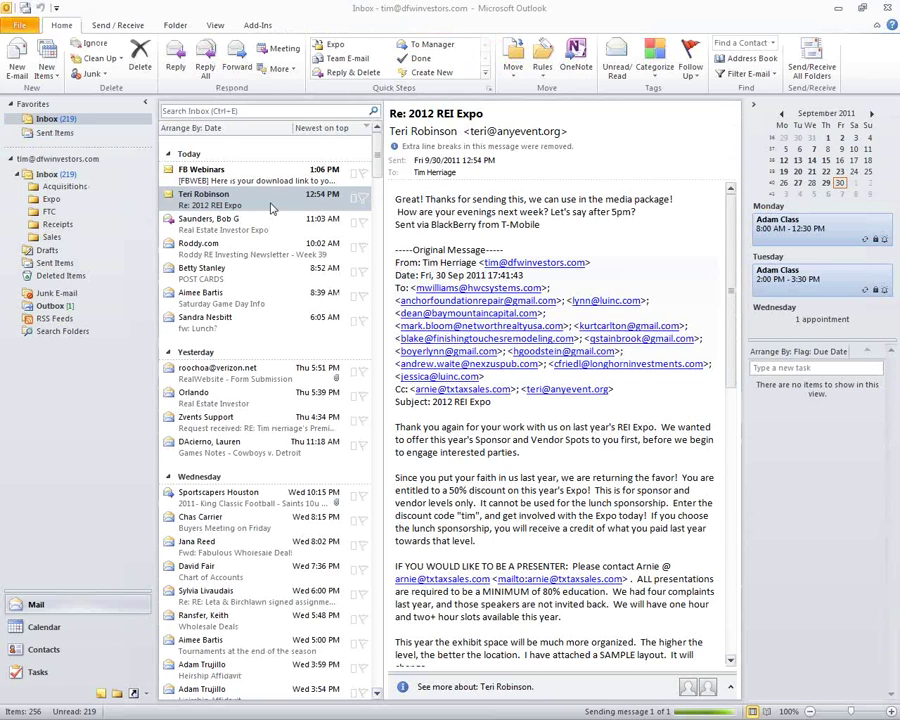
{"action": "left_click", "coordinate": [257, 176]}
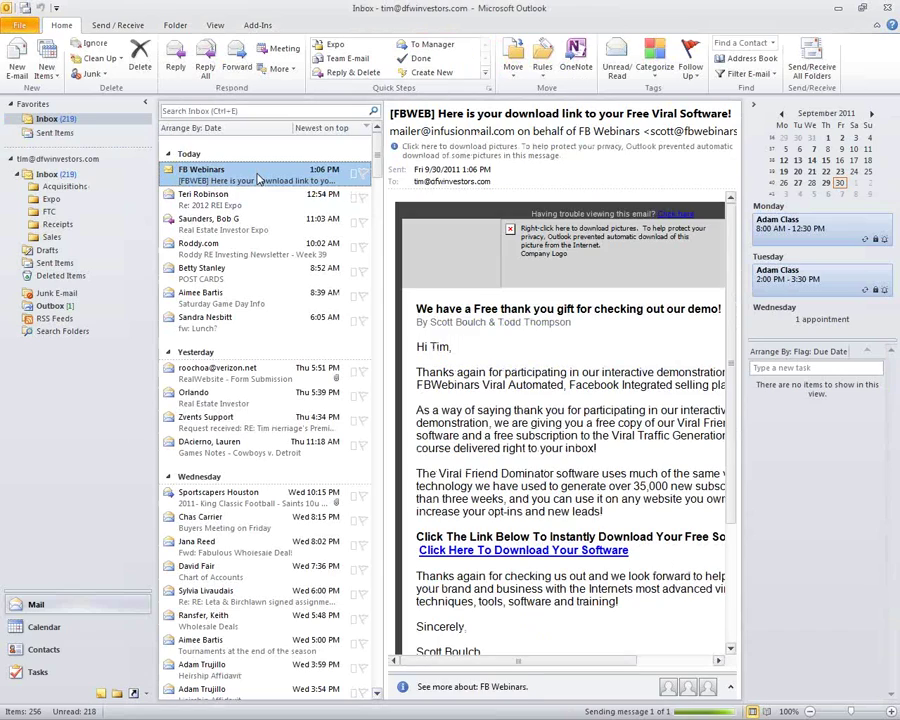
{"action": "key", "text": "Delete"}
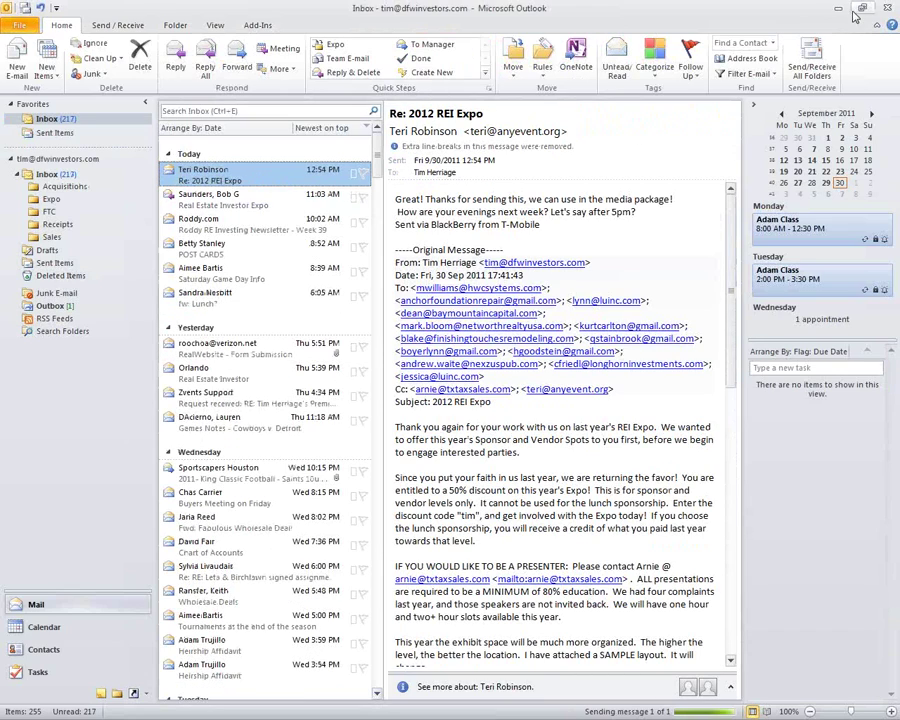
{"action": "left_click", "coordinate": [840, 9]}
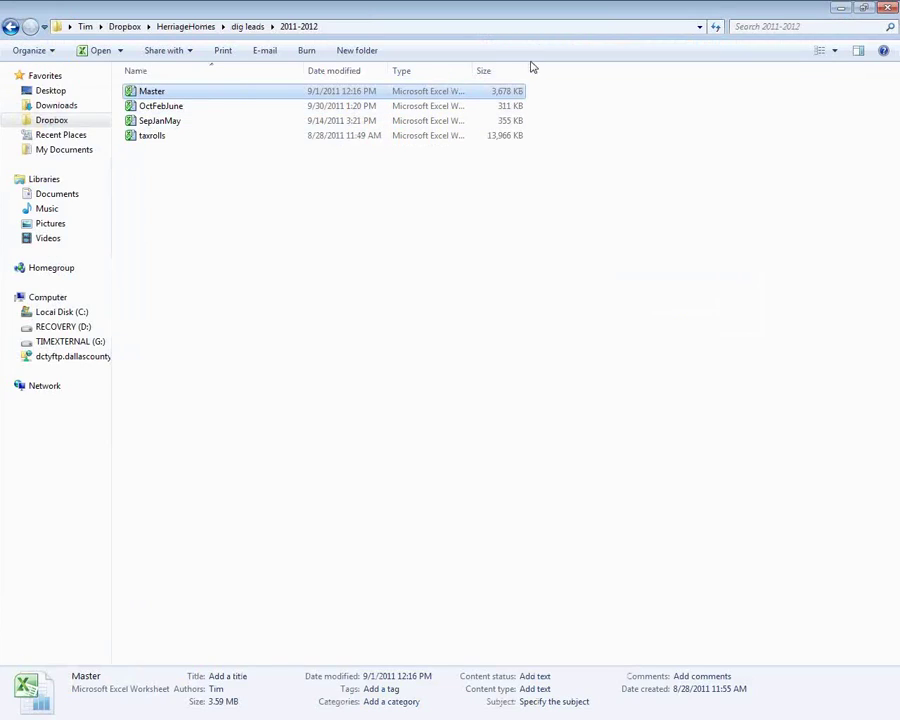
{"action": "left_click", "coordinate": [886, 8]}
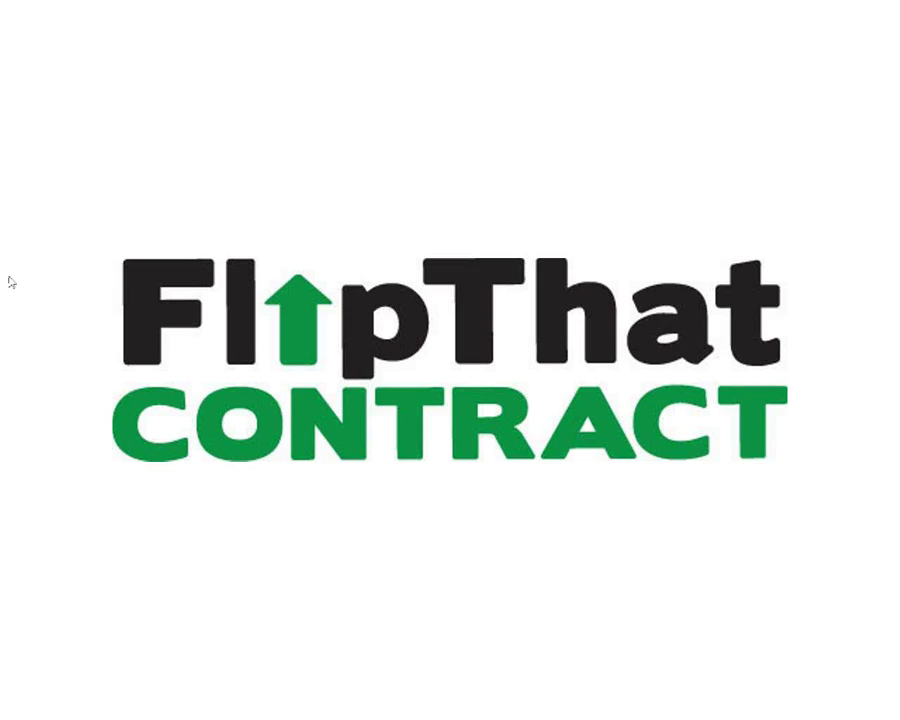
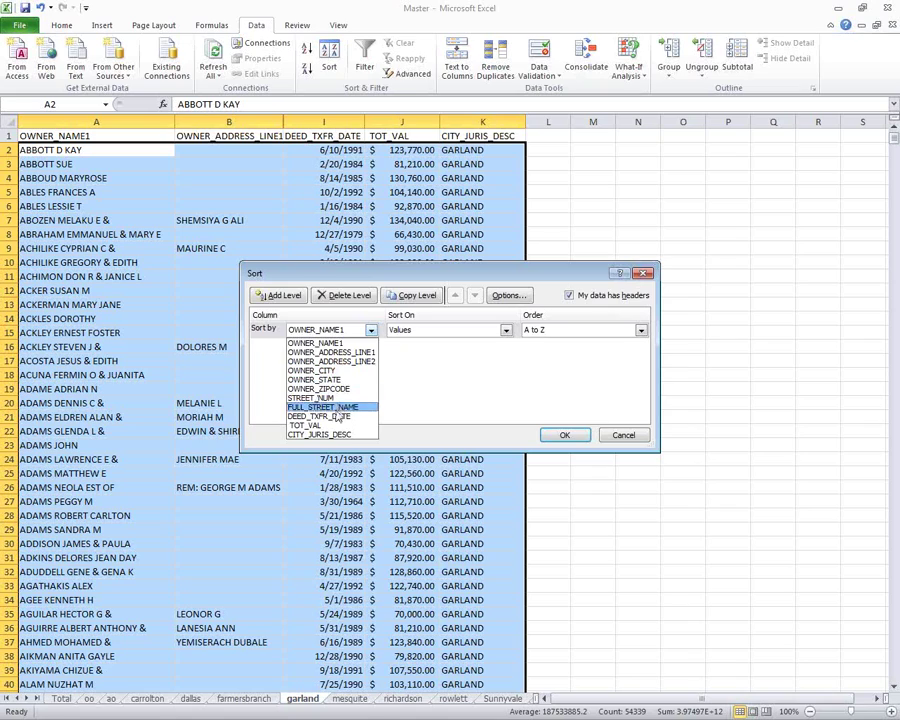
Sort the garland rows by TOT_VAL from smallest to largest and check the lowest value, $65,000.
{"action": "left_click", "coordinate": [331, 425]}
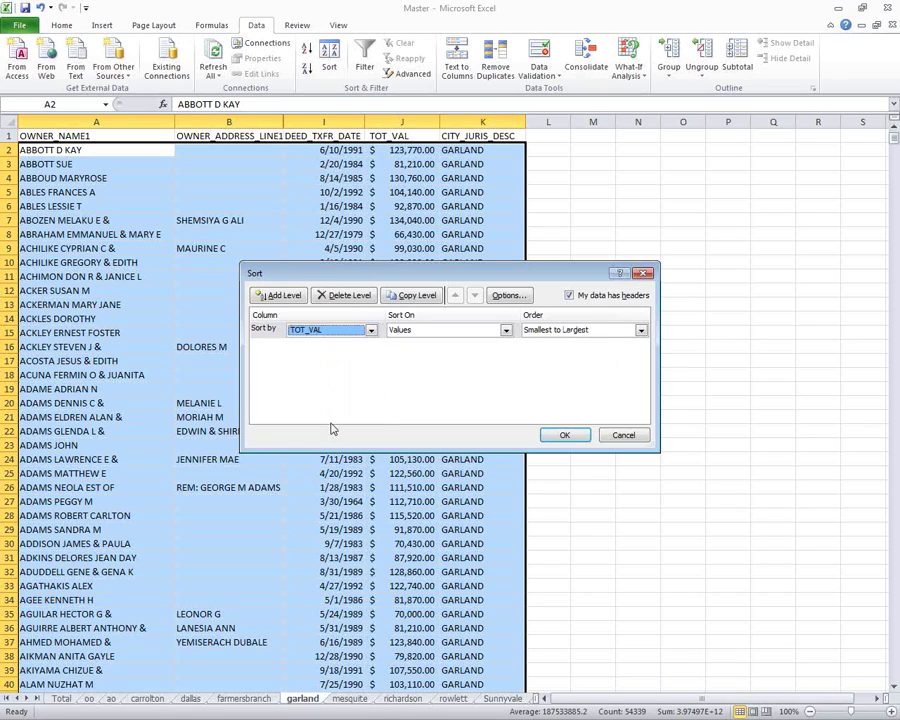
{"action": "left_click", "coordinate": [563, 433]}
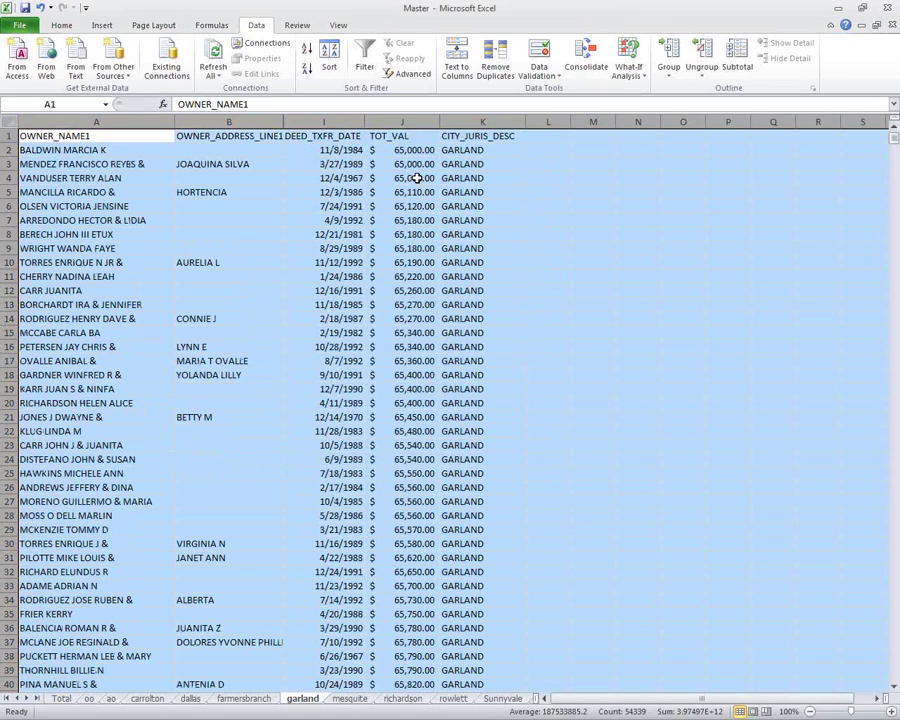
{"action": "left_click_drag", "start_coordinate": [406, 177], "coordinate": [410, 150]}
{"action": "left_click", "coordinate": [417, 150]}
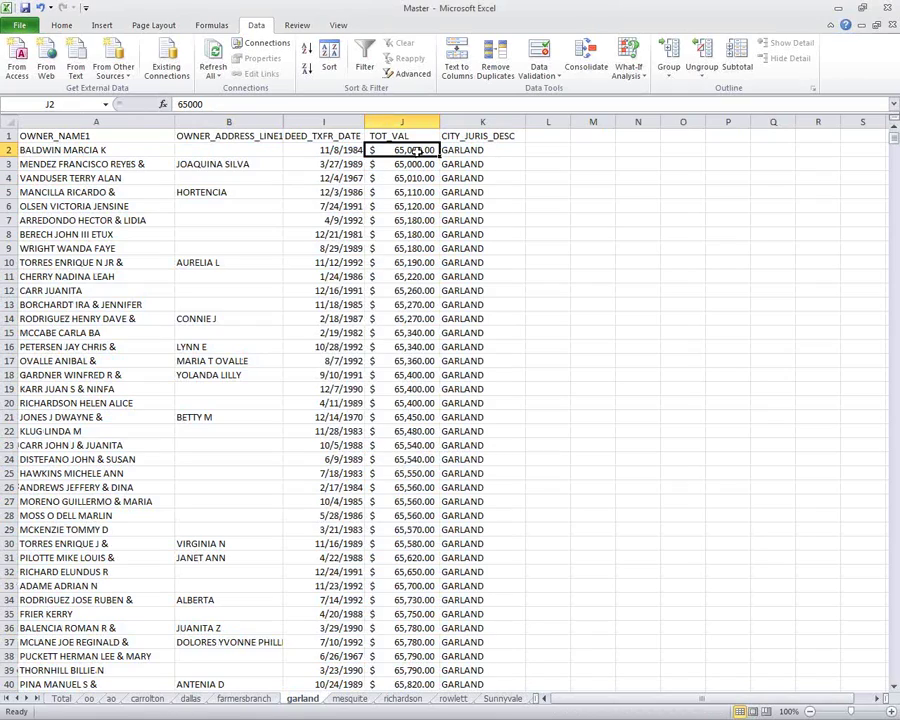
Confirm the largest TOT_VAL, $135,000, at the last data row, then return to the sheet's top.
{"action": "key", "text": "ctrl+End"}
{"action": "key", "text": "Page_Up"}
{"action": "key", "text": "Page_Up"}
{"action": "key", "text": "Page_Up"}
{"action": "key", "text": "Page_Up"}
{"action": "key", "text": "Page_Up"}
{"action": "key", "text": "Page_Up"}
{"action": "key", "text": "Page_Up"}
{"action": "key", "text": "Page_Up"}
{"action": "key", "text": "Page_Up"}
{"action": "key", "text": "Page_Up"}
{"action": "key", "text": "Page_Up"}
{"action": "key", "text": "Page_Up"}
{"action": "key", "text": "Page_Up"}
{"action": "key", "text": "Page_Up"}
{"action": "key", "text": "Page_Up"}
{"action": "key", "text": "Page_Up"}
{"action": "key", "text": "Page_Up"}
{"action": "key", "text": "Page_Up"}
{"action": "key", "text": "Page_Up"}
{"action": "key", "text": "Page_Up"}
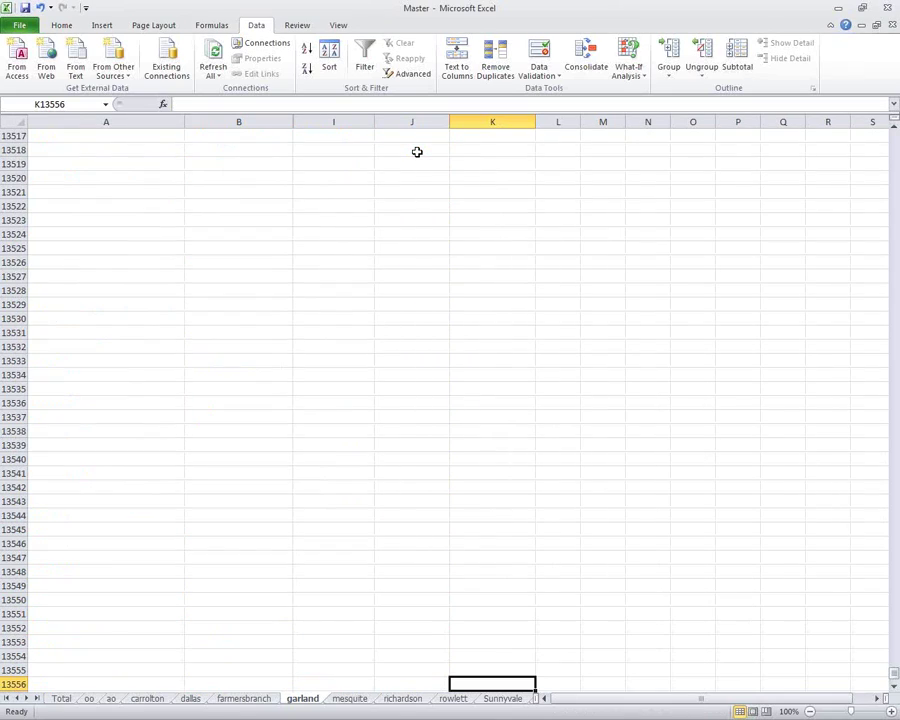
{"action": "key", "text": "Page_Up"}
{"action": "key", "text": "Page_Up"}
{"action": "key", "text": "Page_Up"}
{"action": "key", "text": "Page_Up"}
{"action": "key", "text": "Page_Up"}
{"action": "key", "text": "Page_Up"}
{"action": "key", "text": "Page_Up"}
{"action": "key", "text": "Page_Up"}
{"action": "key", "text": "Page_Up"}
{"action": "key", "text": "Page_Up"}
{"action": "key", "text": "Page_Up"}
{"action": "key", "text": "Page_Up"}
{"action": "key", "text": "Page_Up"}
{"action": "key", "text": "Page_Up"}
{"action": "key", "text": "Page_Up"}
{"action": "key", "text": "Page_Up"}
{"action": "key", "text": "Page_Up"}
{"action": "key", "text": "Page_Up"}
{"action": "key", "text": "Page_Up"}
{"action": "key", "text": "Page_Up"}
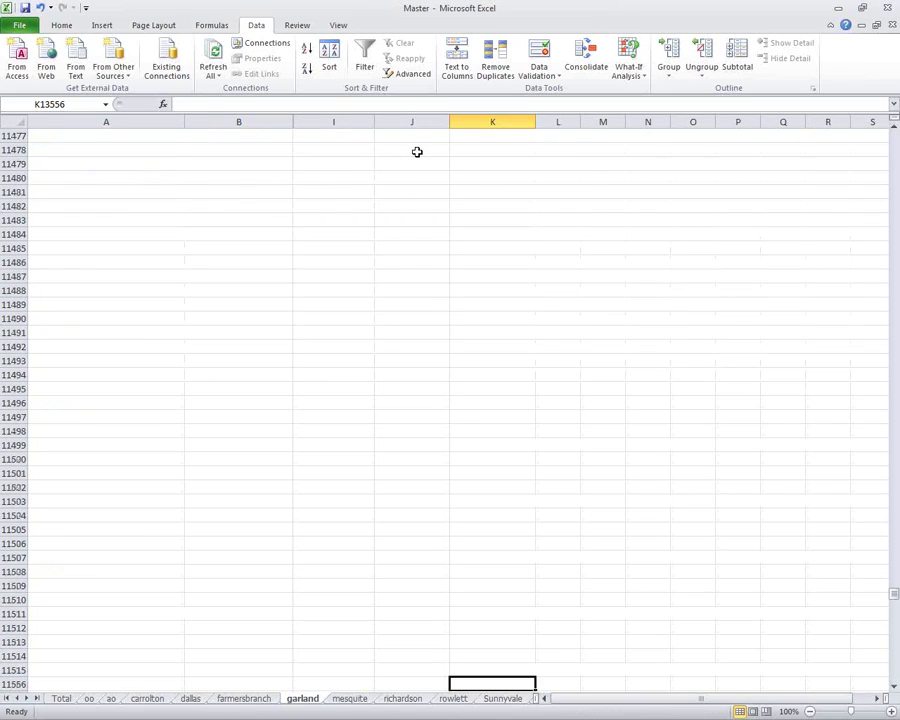
{"action": "key", "text": "Page_Up"}
{"action": "key", "text": "Page_Up"}
{"action": "key", "text": "Page_Up"}
{"action": "key", "text": "Page_Up"}
{"action": "key", "text": "Page_Up"}
{"action": "key", "text": "Page_Up"}
{"action": "key", "text": "Page_Up"}
{"action": "key", "text": "Page_Up"}
{"action": "key", "text": "Page_Up"}
{"action": "key", "text": "Page_Up"}
{"action": "key", "text": "Page_Up"}
{"action": "key", "text": "Page_Up"}
{"action": "key", "text": "Page_Up"}
{"action": "key", "text": "Page_Up"}
{"action": "key", "text": "Page_Up"}
{"action": "key", "text": "Page_Up"}
{"action": "key", "text": "Page_Up"}
{"action": "key", "text": "Page_Up"}
{"action": "key", "text": "Page_Up"}
{"action": "key", "text": "Page_Up"}
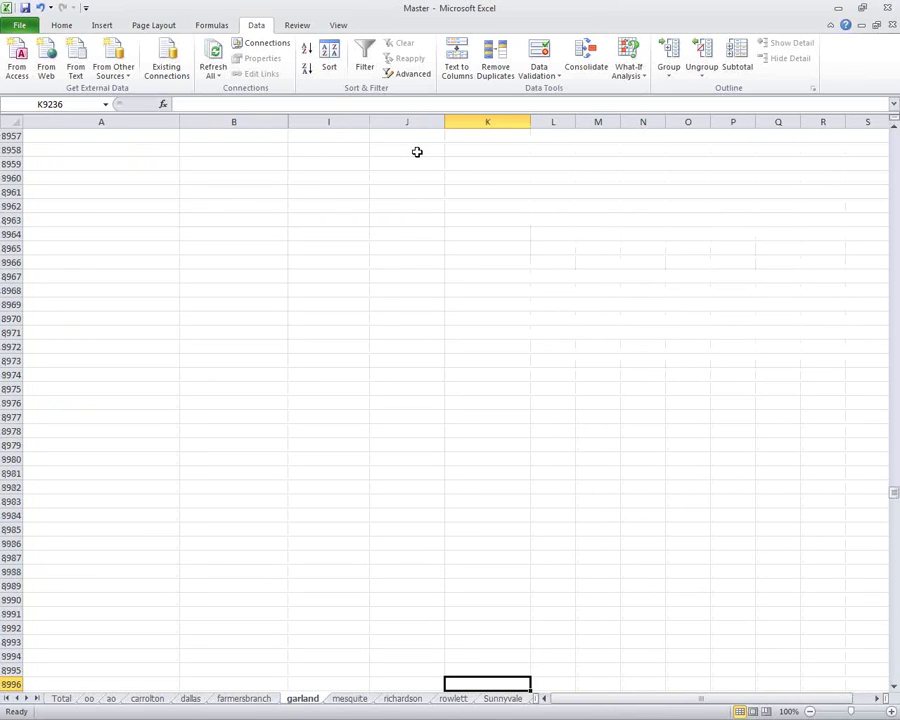
{"action": "key", "text": "Page_Up"}
{"action": "key", "text": "Page_Up"}
{"action": "key", "text": "Page_Up"}
{"action": "key", "text": "Page_Up"}
{"action": "key", "text": "Page_Up"}
{"action": "key", "text": "Page_Up"}
{"action": "key", "text": "Page_Up"}
{"action": "key", "text": "Page_Up"}
{"action": "key", "text": "Page_Up"}
{"action": "key", "text": "Page_Up"}
{"action": "key", "text": "Page_Up"}
{"action": "key", "text": "Page_Up"}
{"action": "key", "text": "Page_Up"}
{"action": "key", "text": "Page_Up"}
{"action": "key", "text": "Page_Up"}
{"action": "key", "text": "Page_Up"}
{"action": "key", "text": "Page_Up"}
{"action": "key", "text": "Page_Up"}
{"action": "key", "text": "Page_Up"}
{"action": "key", "text": "Page_Up"}
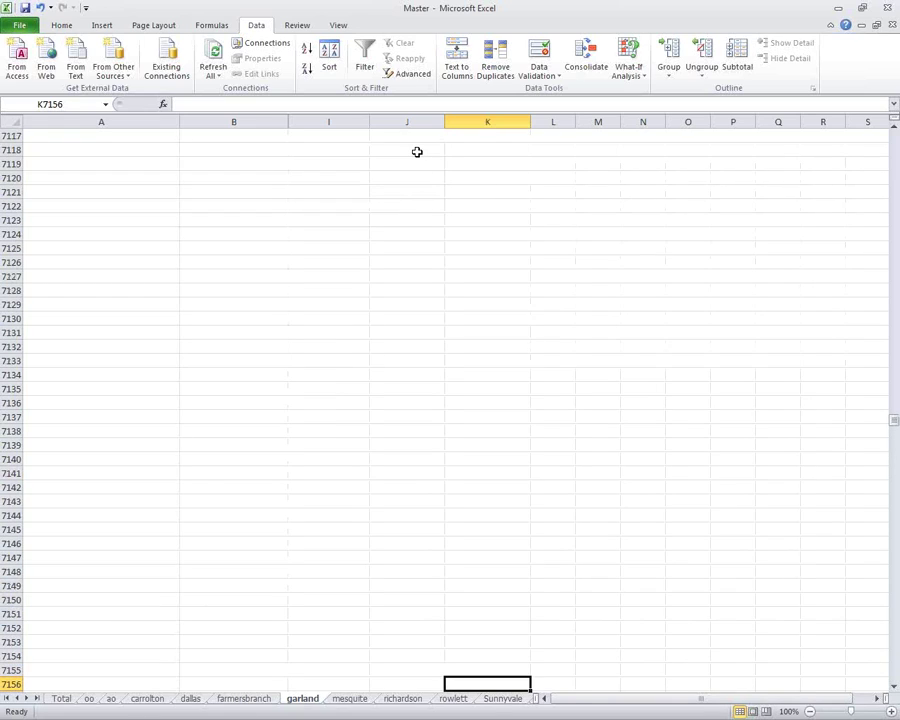
{"action": "key", "text": "Page_Up"}
{"action": "key", "text": "Page_Up"}
{"action": "key", "text": "Page_Up"}
{"action": "key", "text": "Page_Up"}
{"action": "key", "text": "Page_Up"}
{"action": "key", "text": "Page_Up"}
{"action": "key", "text": "Page_Up"}
{"action": "key", "text": "Page_Up"}
{"action": "key", "text": "Page_Up"}
{"action": "key", "text": "Page_Up"}
{"action": "key", "text": "Page_Up"}
{"action": "key", "text": "Page_Up"}
{"action": "key", "text": "Page_Up"}
{"action": "key", "text": "Page_Up"}
{"action": "key", "text": "Page_Up"}
{"action": "key", "text": "Page_Up"}
{"action": "key", "text": "Page_Up"}
{"action": "key", "text": "Page_Up"}
{"action": "key", "text": "Page_Up"}
{"action": "key", "text": "Page_Up"}
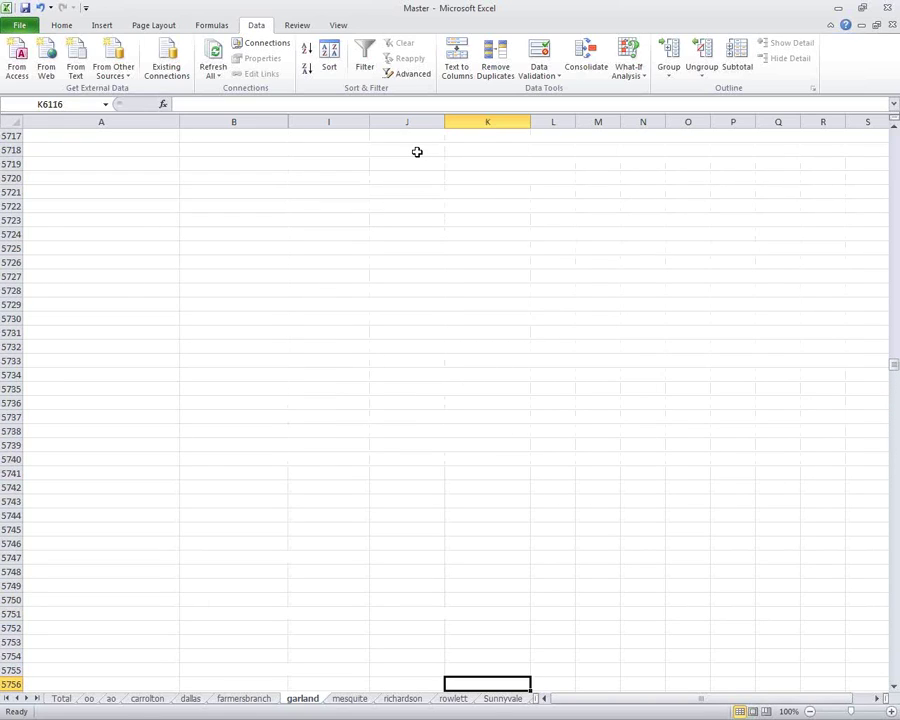
{"action": "key", "text": "Page_Down"}
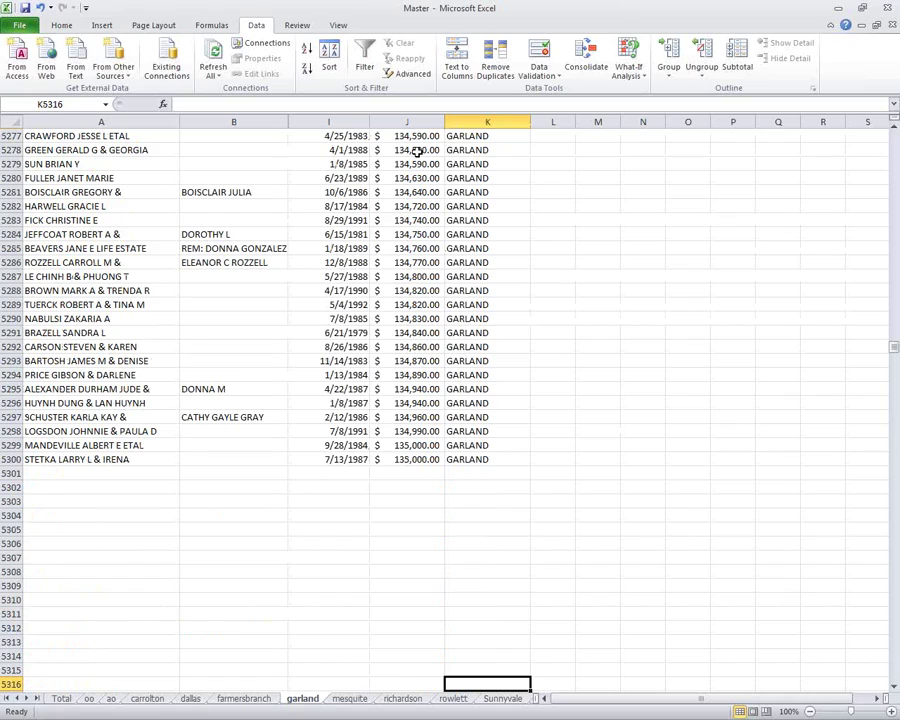
{"action": "left_click", "coordinate": [409, 459]}
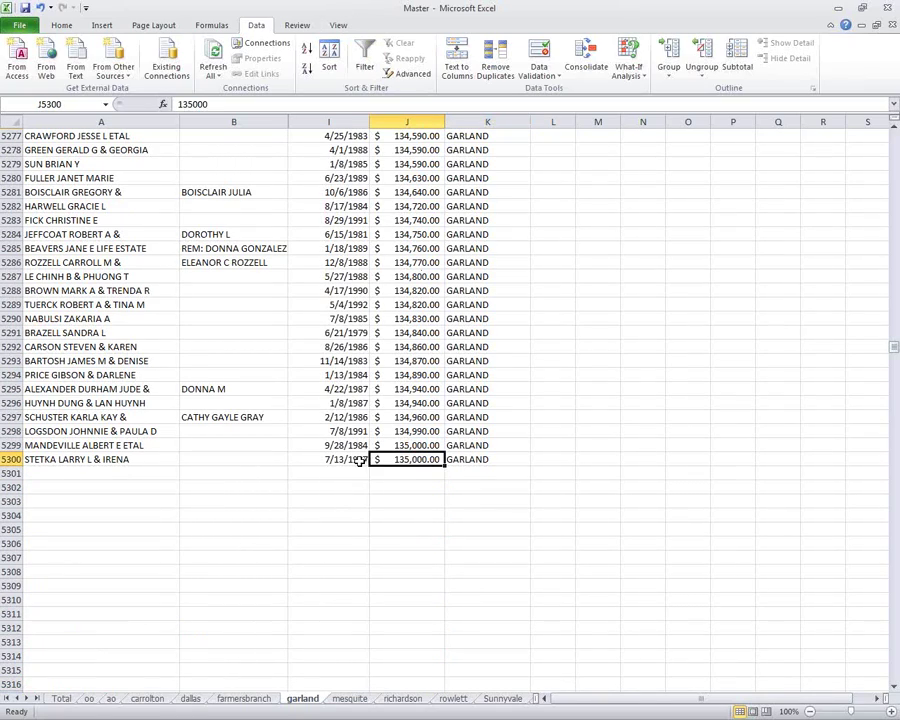
{"action": "key", "text": "ctrl+Home"}
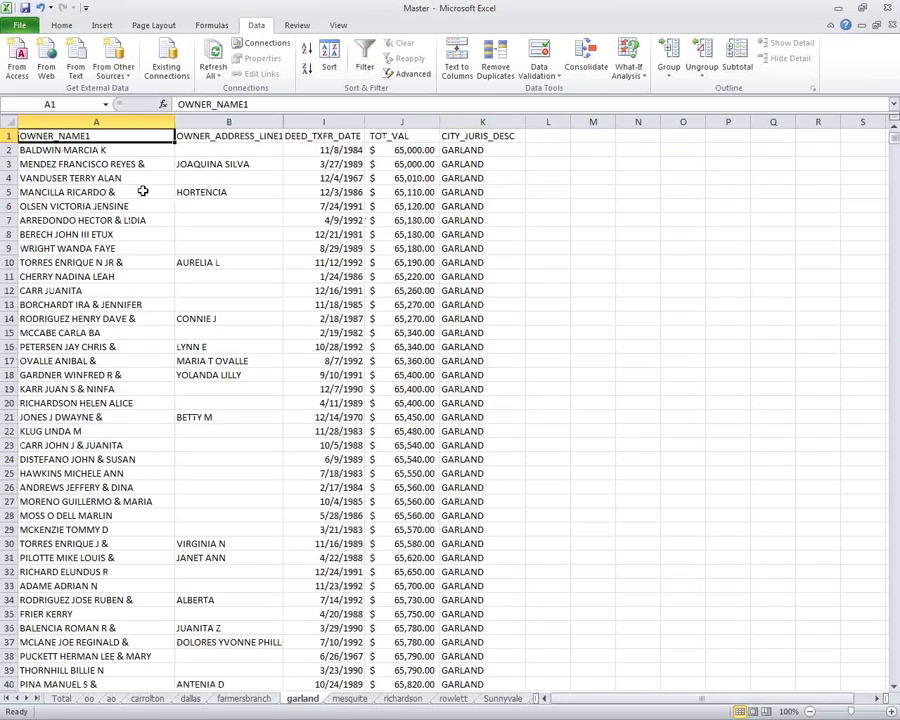
Sort the whole garland sheet by DEED_TXFR_DATE, oldest first.
{"action": "left_click", "coordinate": [8, 121]}
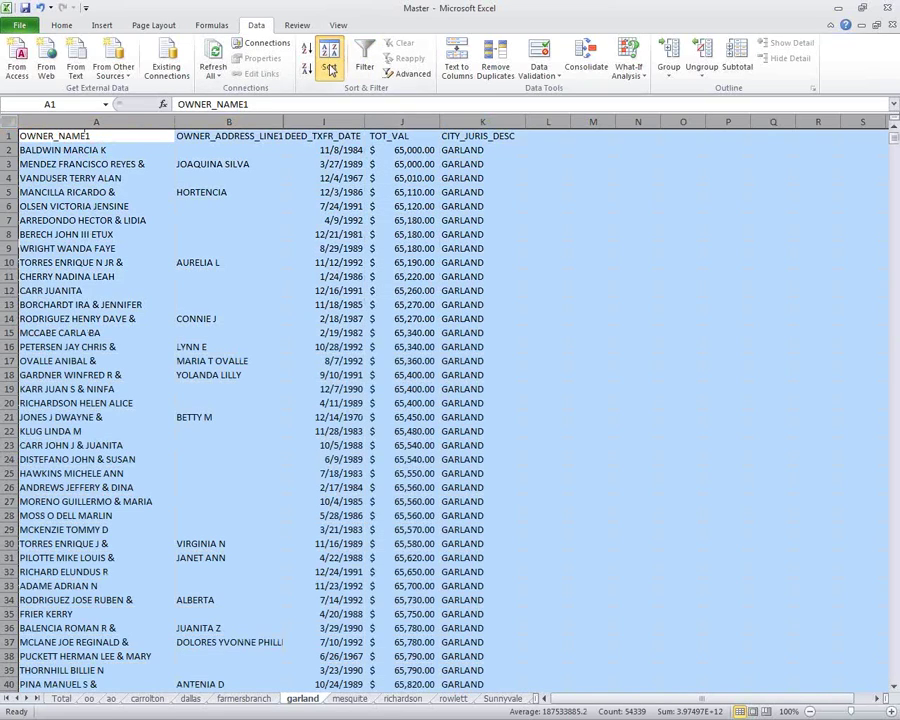
{"action": "left_click", "coordinate": [329, 62]}
{"action": "left_click", "coordinate": [370, 329]}
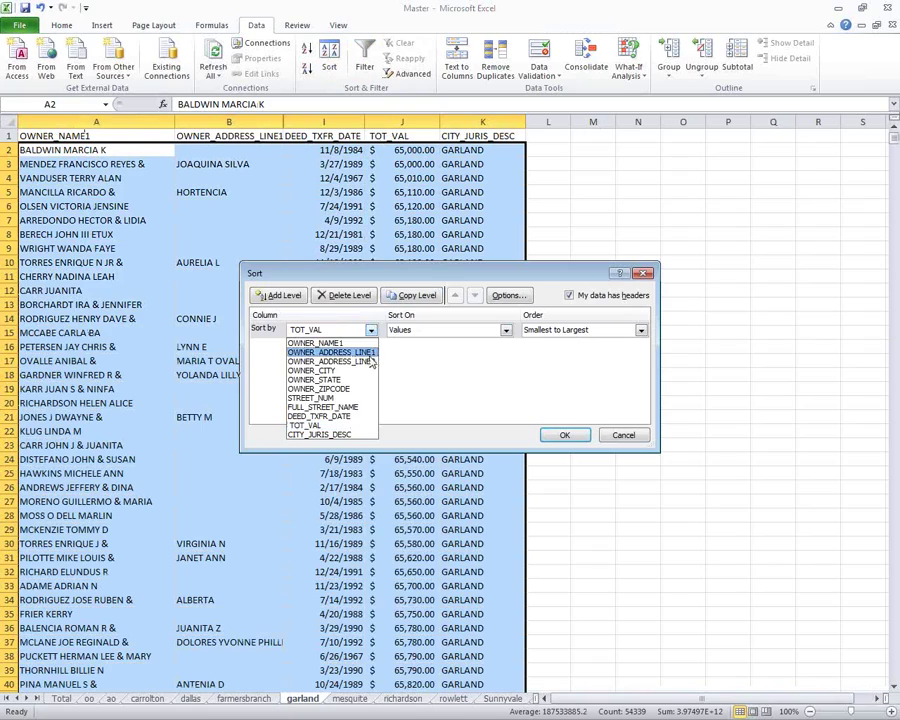
{"action": "left_click", "coordinate": [320, 408]}
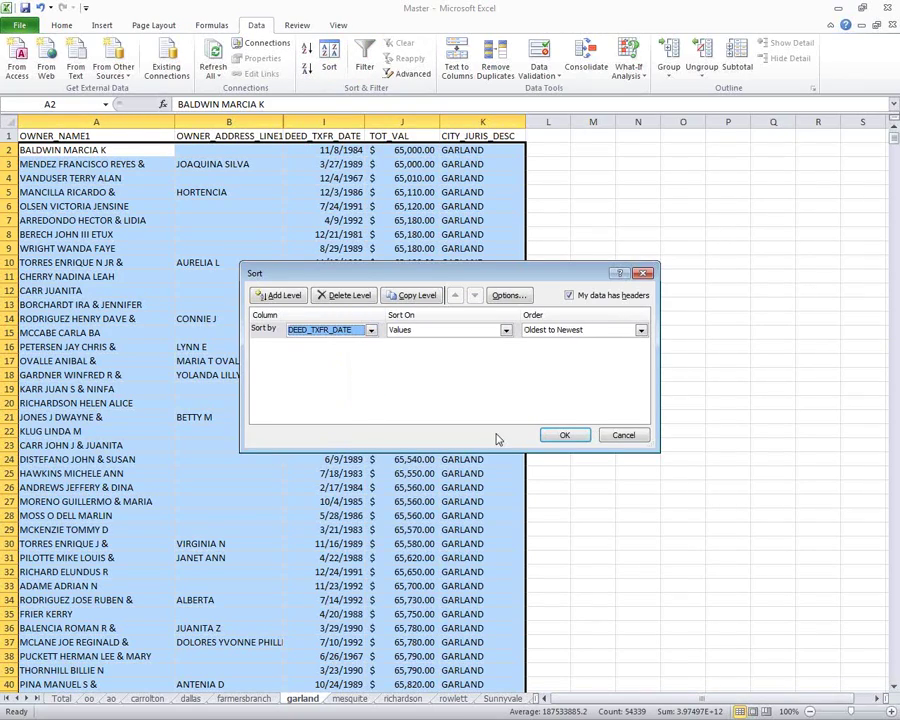
{"action": "left_click", "coordinate": [566, 435]}
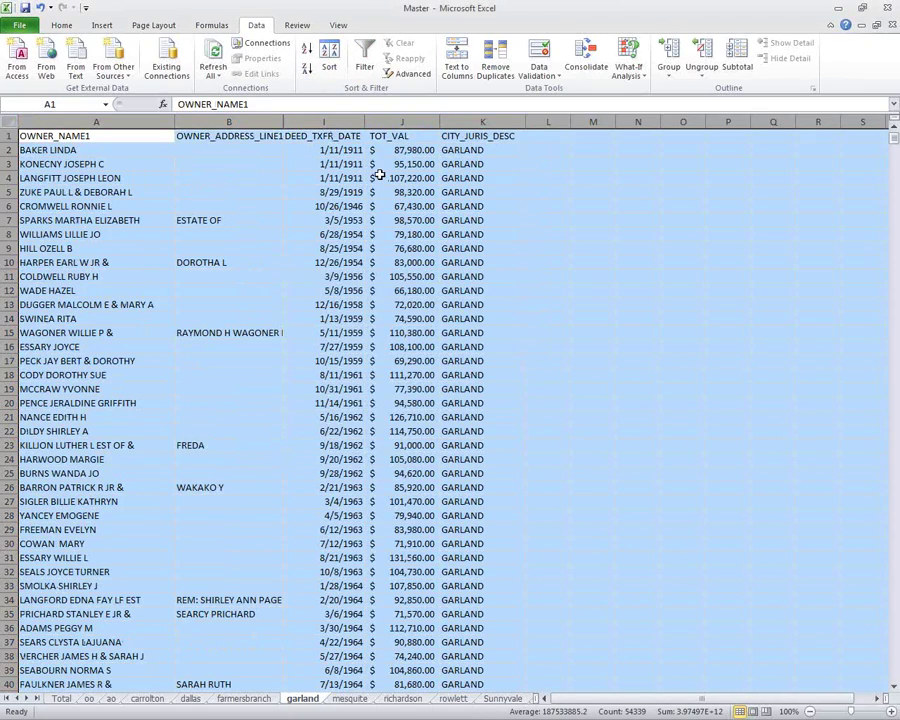
Change the DEED_TXFR_DATE sort to Newest to Oldest so 12/31/1992 leads.
{"action": "left_click", "coordinate": [329, 62]}
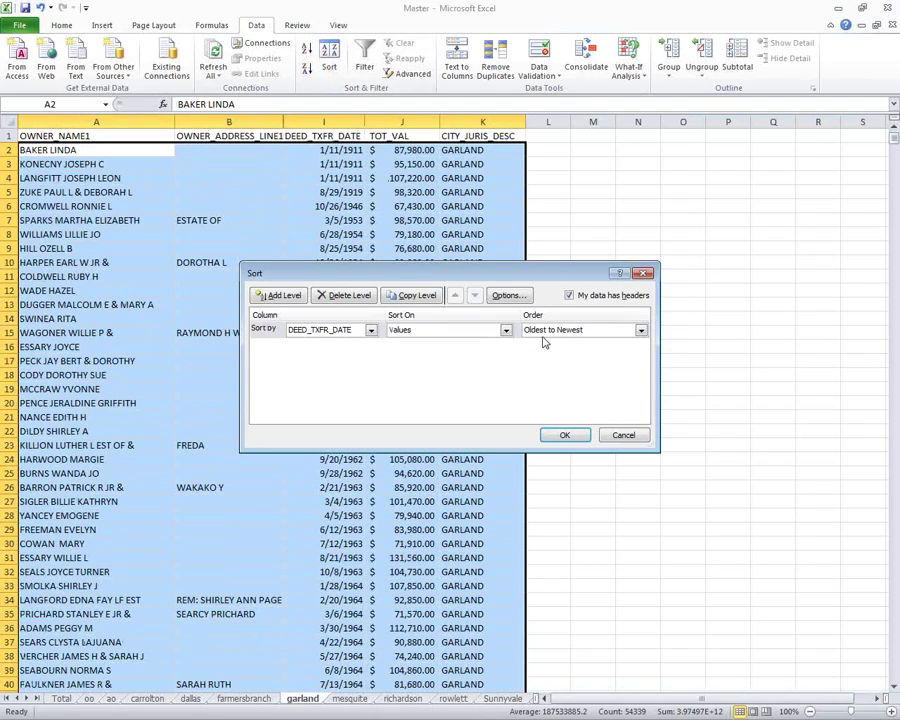
{"action": "left_click", "coordinate": [583, 330]}
{"action": "left_click", "coordinate": [556, 350]}
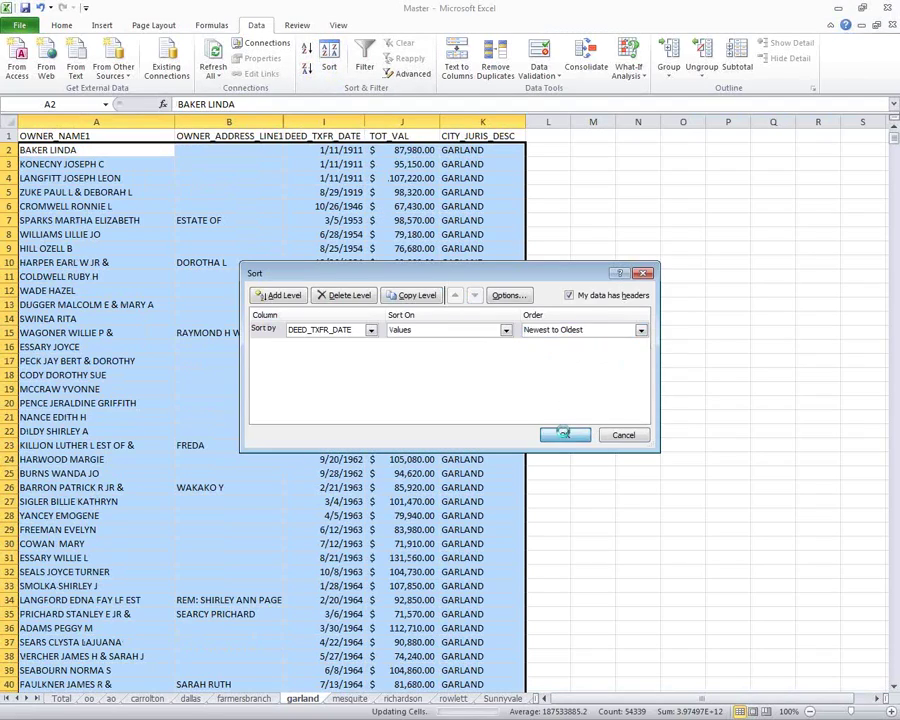
{"action": "left_click", "coordinate": [565, 434]}
{"action": "left_click", "coordinate": [343, 151]}
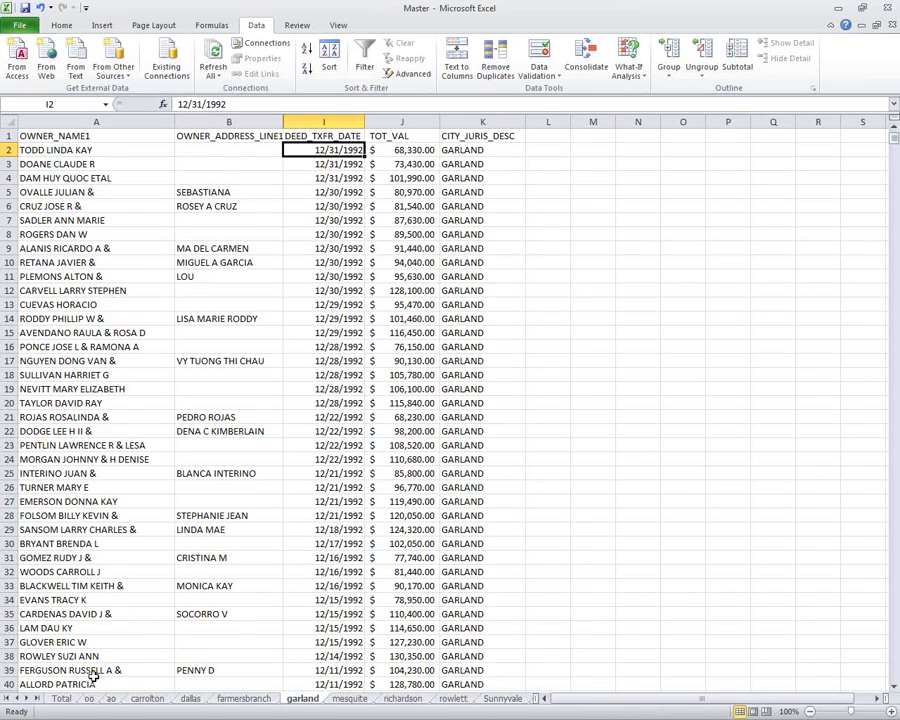
On the Total sheet, select the OO Summary, AO Summary and Totals by City figures to check their sums.
{"action": "left_click", "coordinate": [70, 699]}
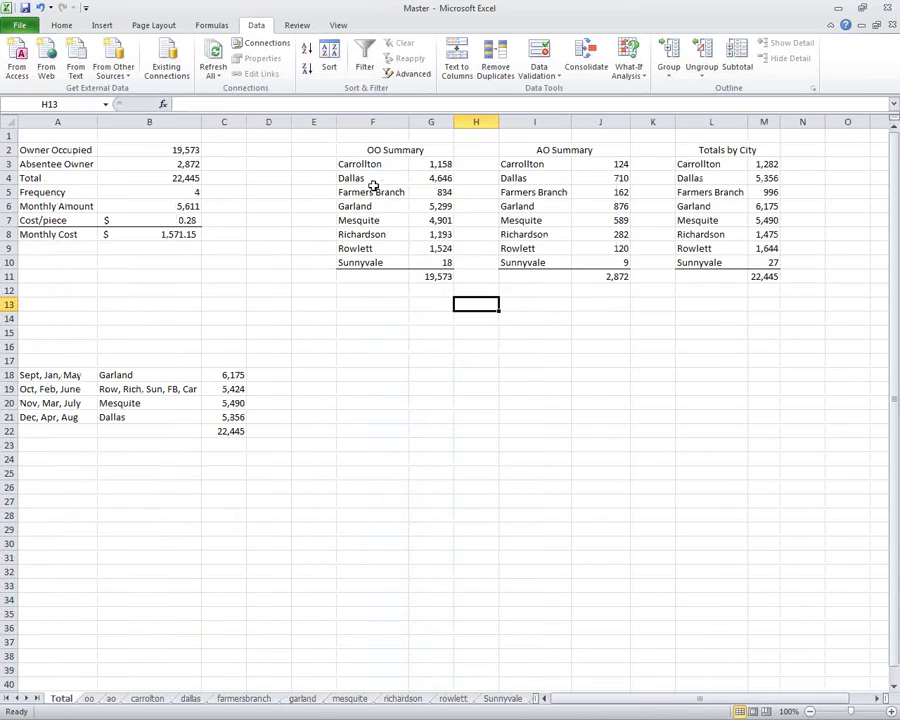
{"action": "left_click_drag", "start_coordinate": [368, 168], "coordinate": [761, 266]}
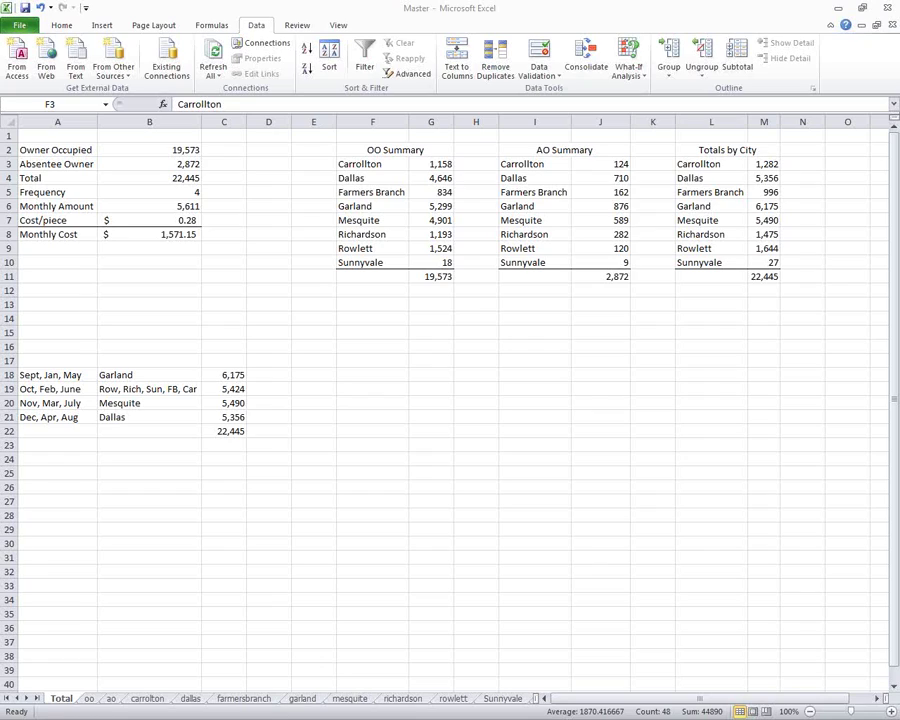
{"action": "left_click_drag", "start_coordinate": [372, 164], "coordinate": [764, 262]}
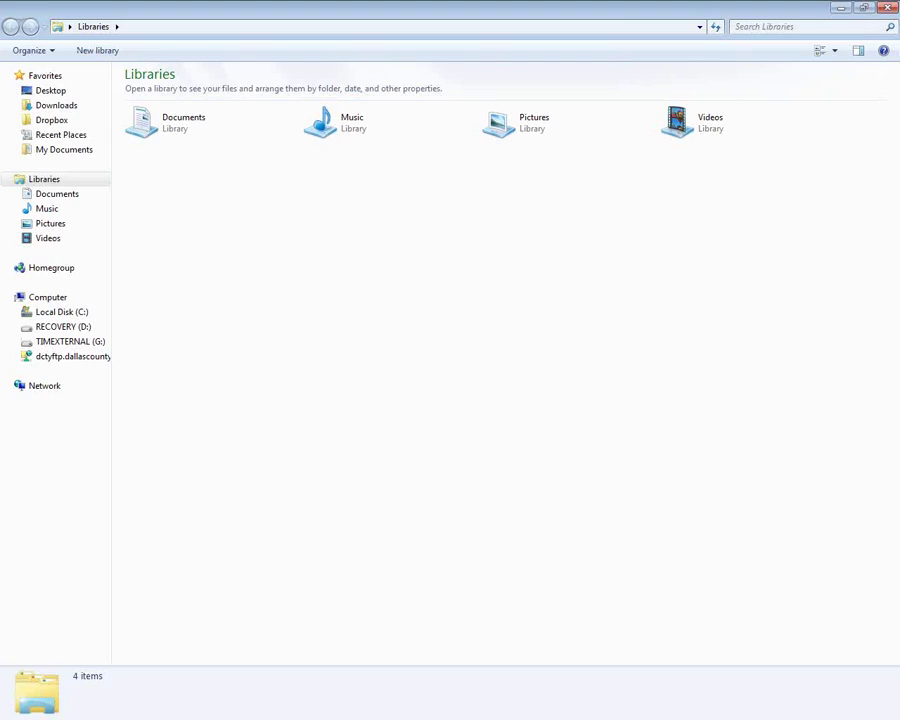
Browse the Dropbox folder, open HerriageHomes, and launch the Property List workbook.
{"action": "left_click", "coordinate": [46, 122]}
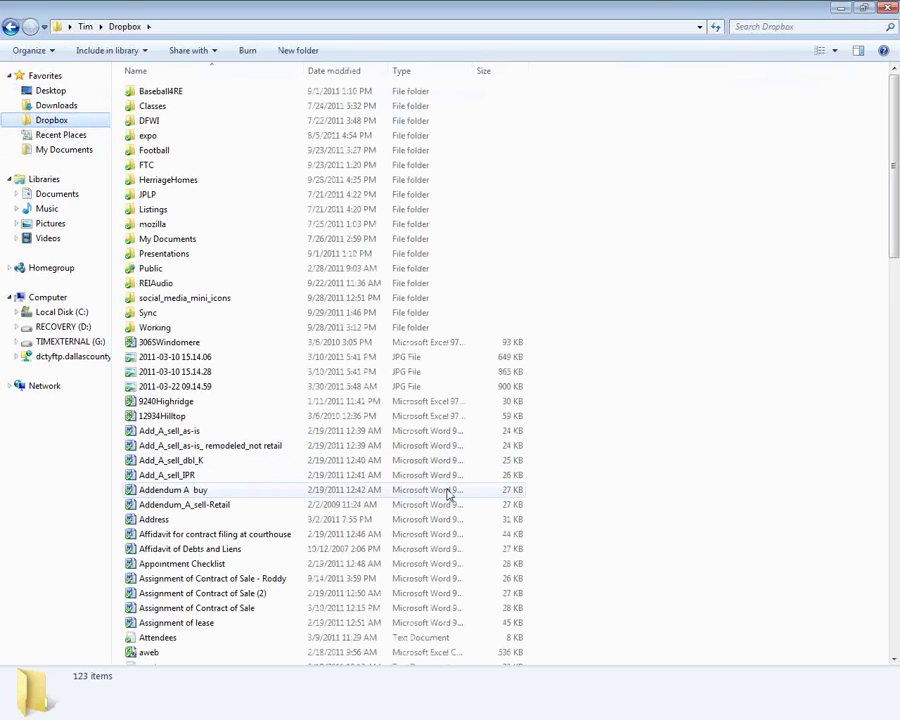
{"action": "left_click", "coordinate": [449, 490]}
{"action": "key", "text": "Page_Down"}
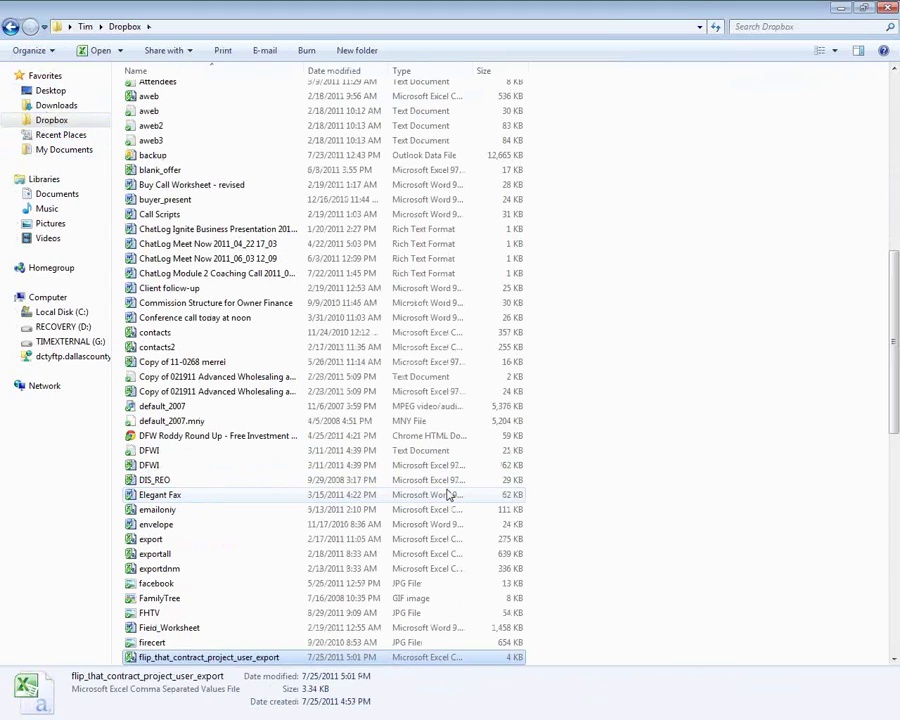
{"action": "key", "text": "Page_Down"}
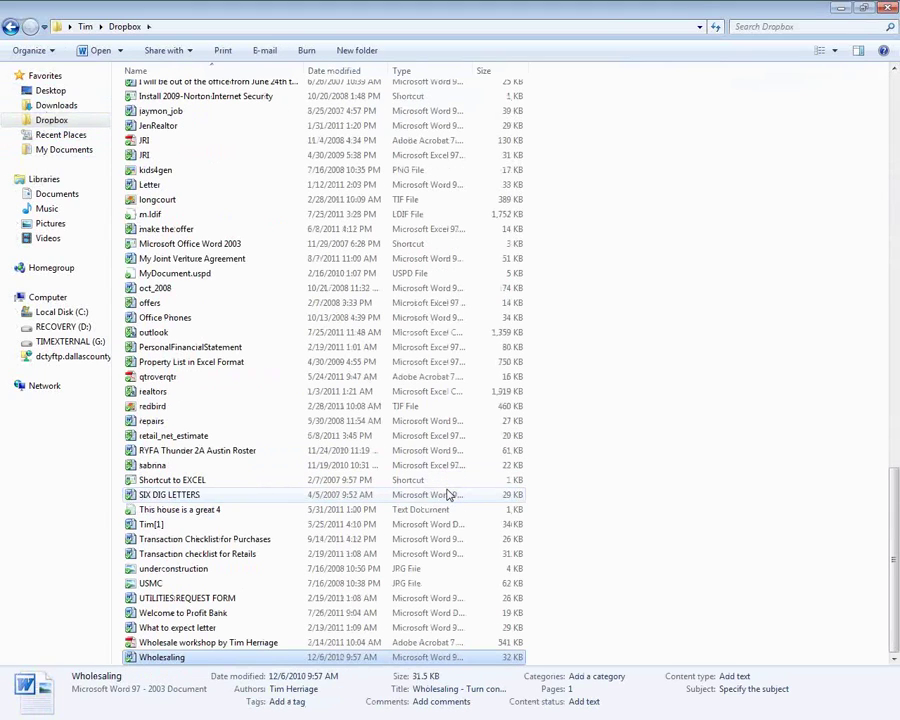
{"action": "key", "text": "Page_Up"}
{"action": "key", "text": "Home"}
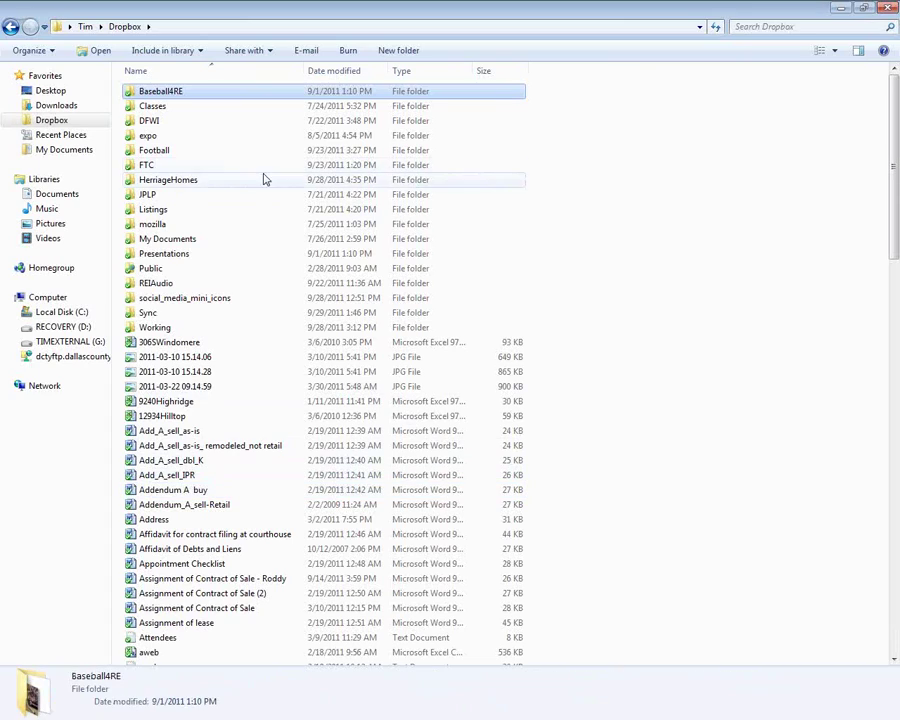
{"action": "double_click", "coordinate": [245, 182]}
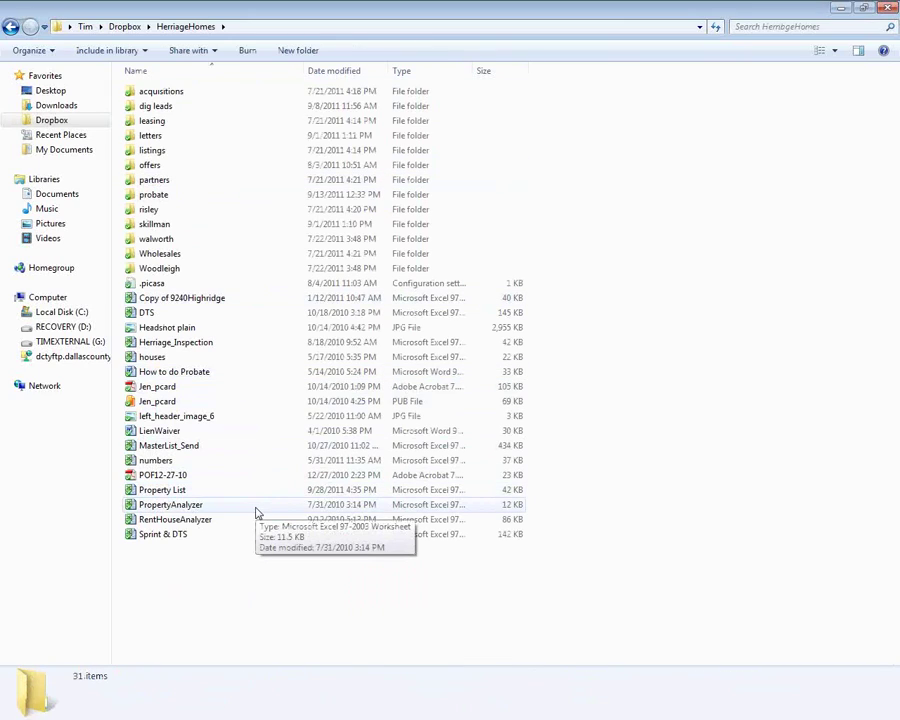
{"action": "double_click", "coordinate": [240, 491]}
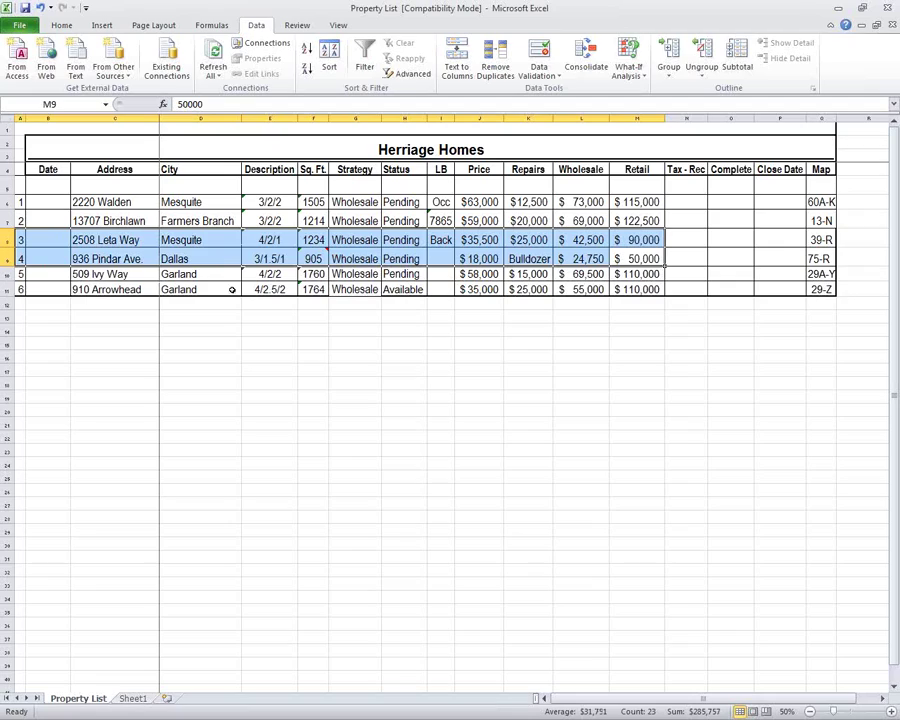
{"action": "left_click", "coordinate": [119, 290]}
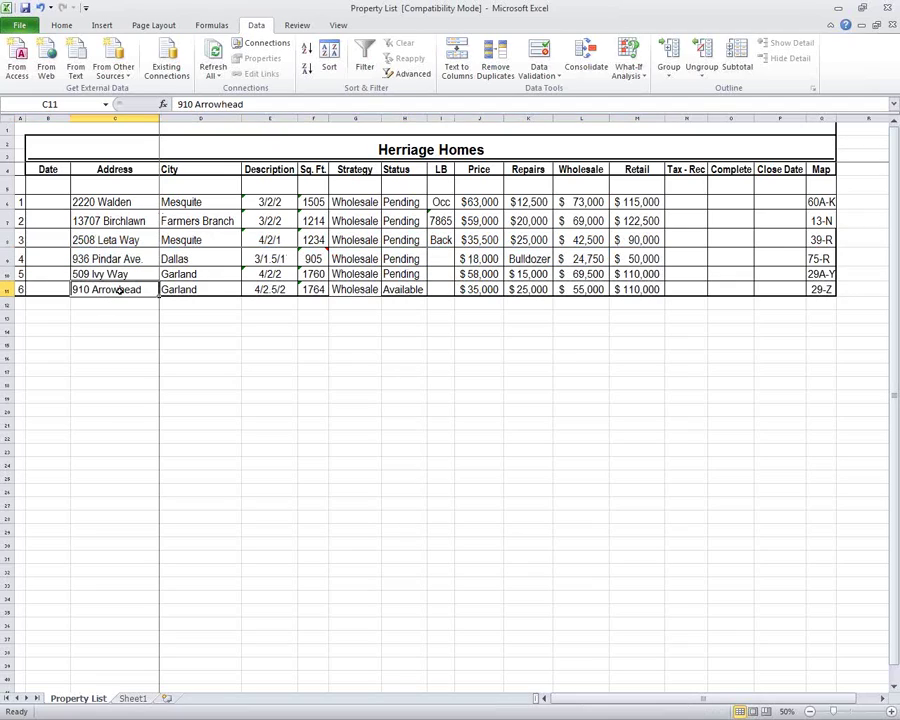
{"action": "key", "text": "Up"}
{"action": "key", "text": "Up"}
{"action": "key", "text": "Up"}
{"action": "key", "text": "Up"}
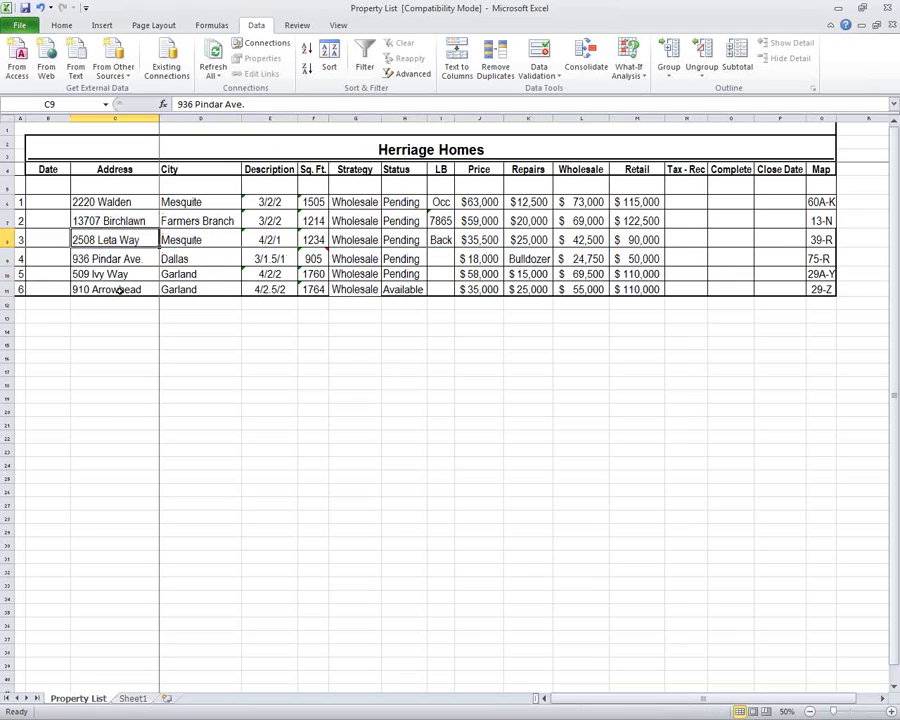
{"action": "key", "text": "Up"}
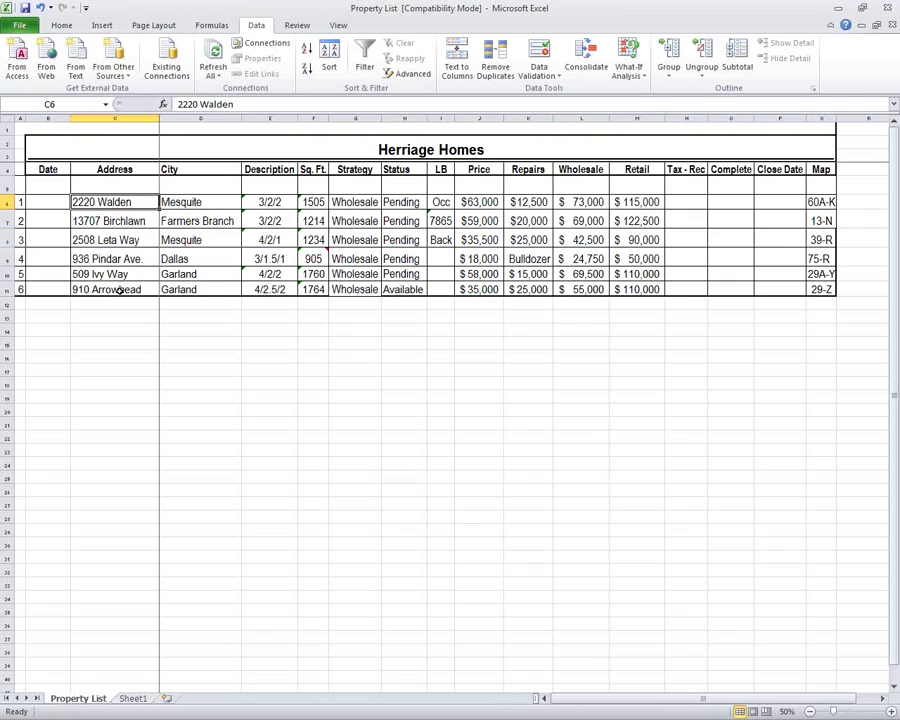
{"action": "key", "text": "Down"}
{"action": "key", "text": "Down"}
{"action": "key", "text": "Down"}
{"action": "key", "text": "Down"}
{"action": "key", "text": "Down"}
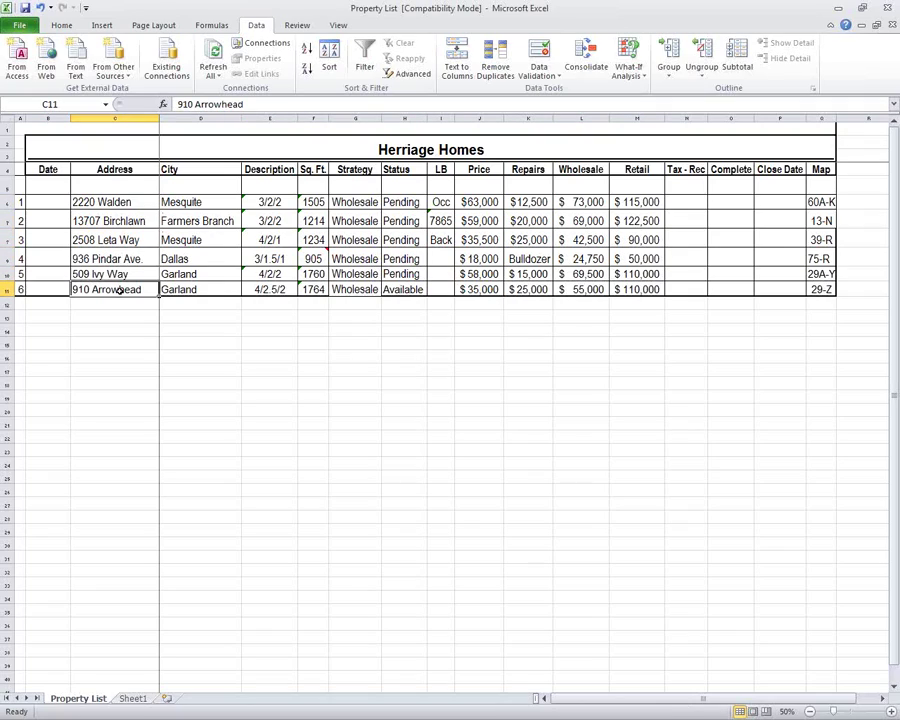
{"action": "key", "text": "Up"}
{"action": "key", "text": "Up"}
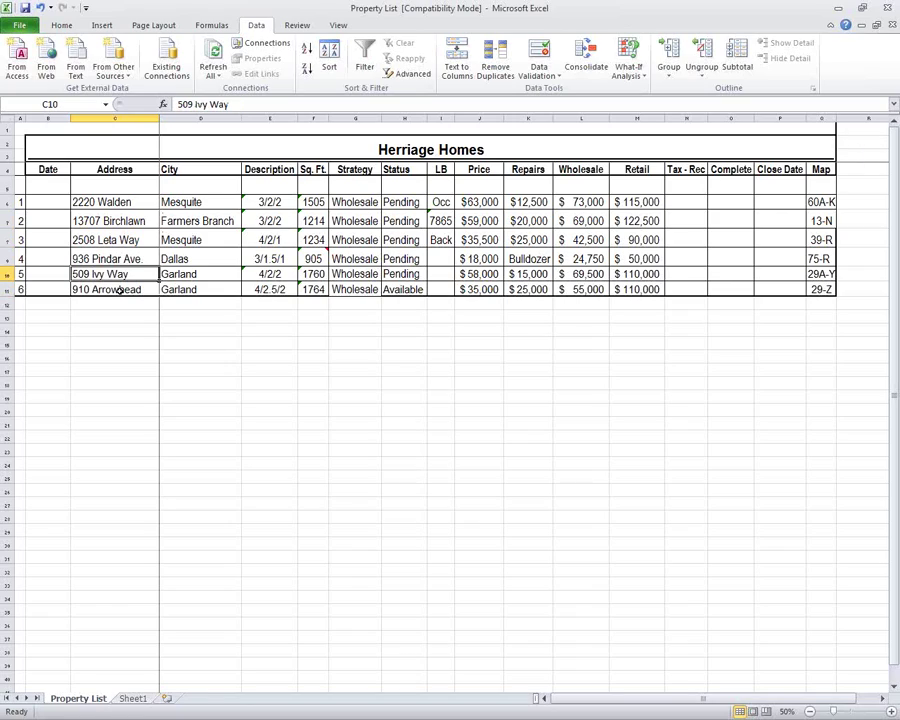
{"action": "key", "text": "Up"}
{"action": "key", "text": "Up"}
{"action": "key", "text": "Up"}
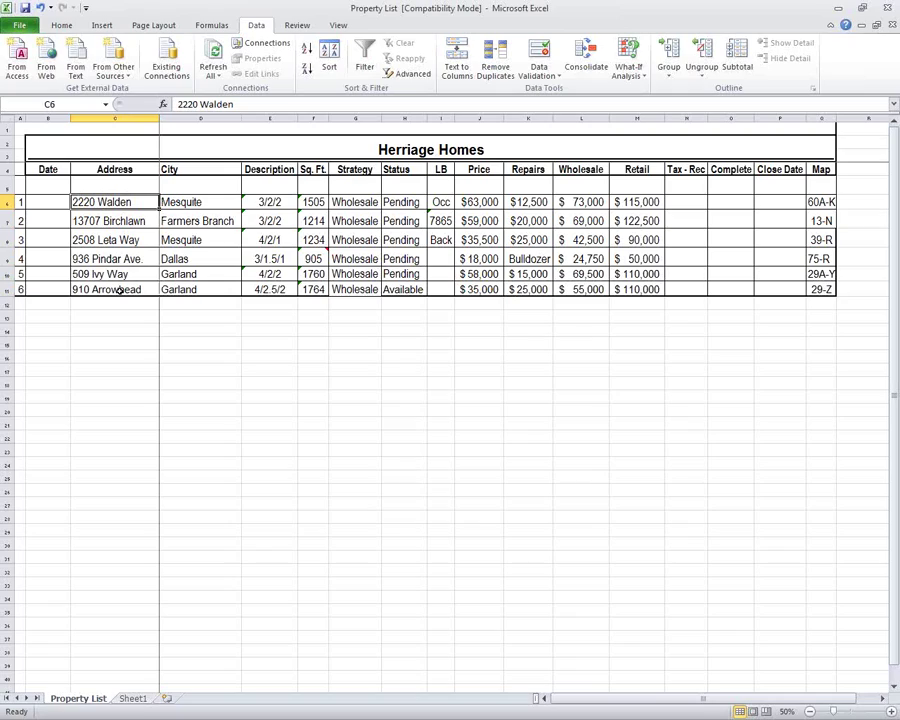
{"action": "key", "text": "Down"}
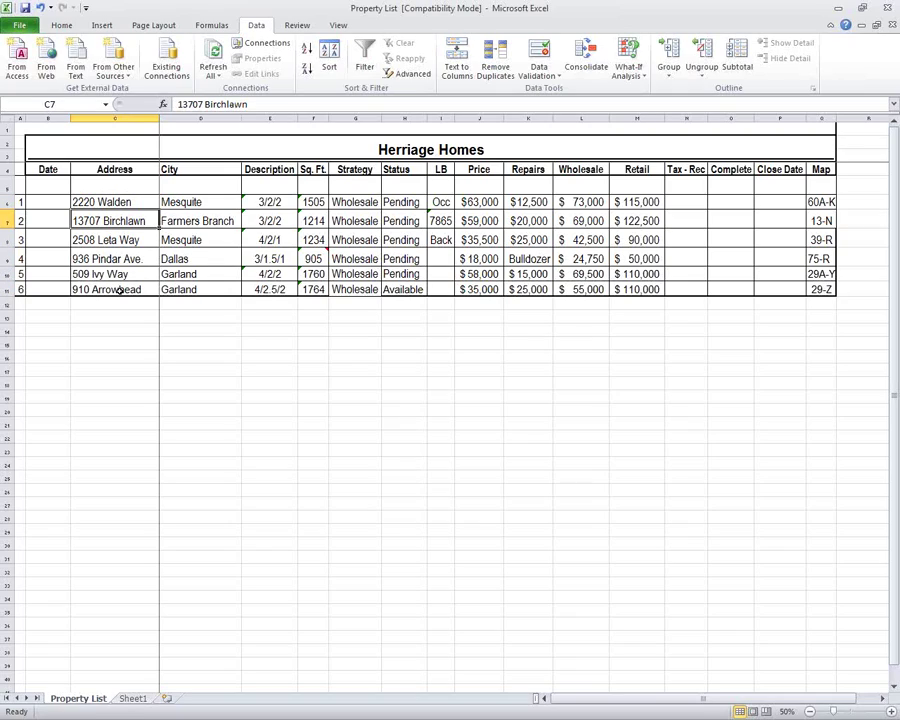
{"action": "key", "text": "Down"}
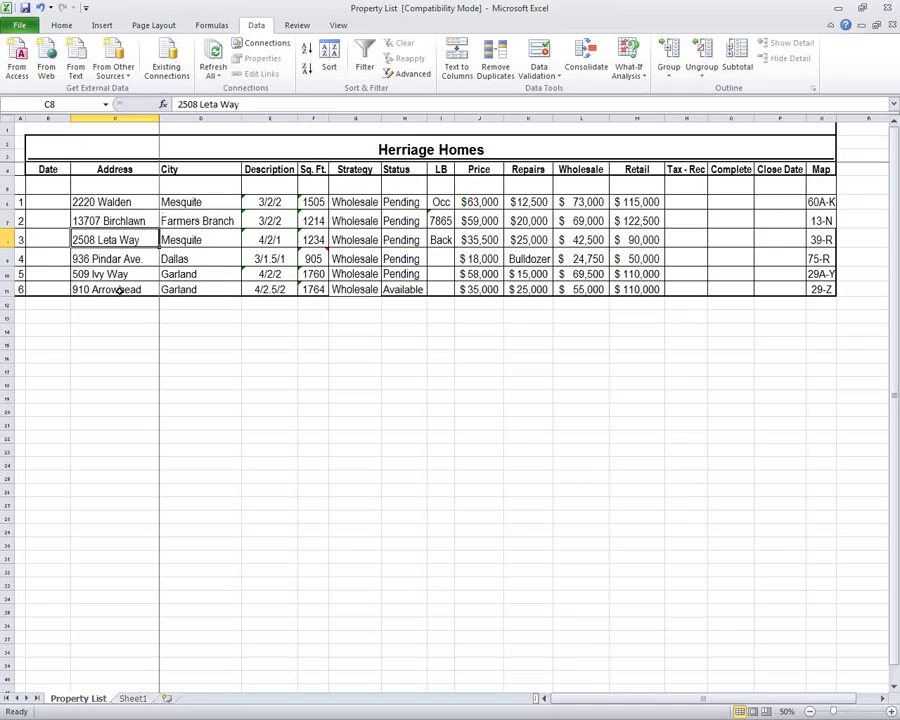
{"action": "key", "text": "Down"}
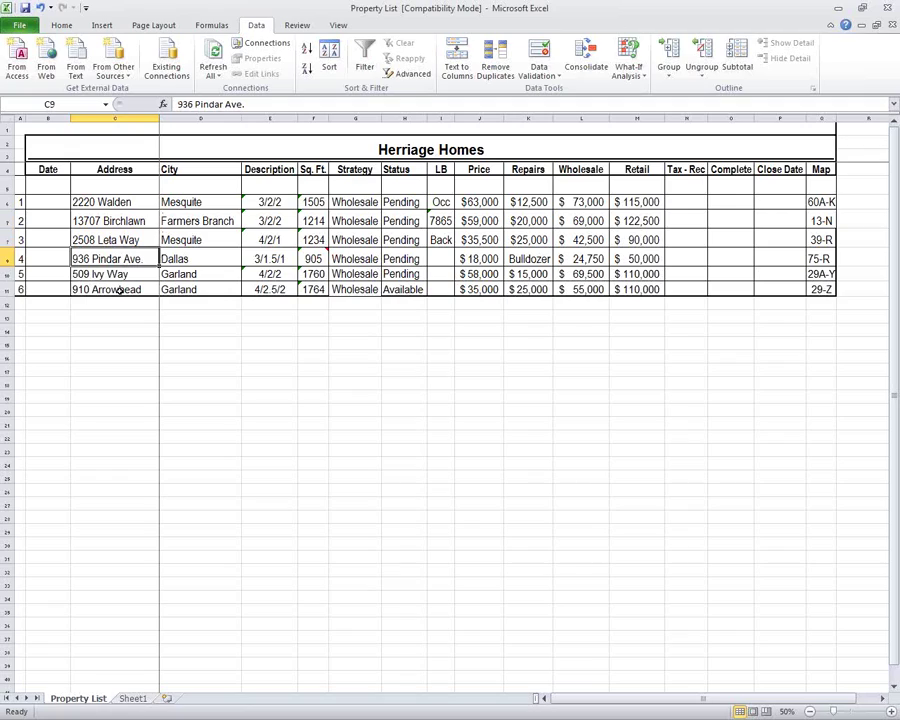
{"action": "key", "text": "Right"}
{"action": "key", "text": "Right"}
{"action": "key", "text": "Right"}
{"action": "key", "text": "Right"}
{"action": "key", "text": "Right"}
{"action": "key", "text": "Right"}
{"action": "key", "text": "Right"}
{"action": "key", "text": "Right"}
{"action": "key", "text": "Right"}
{"action": "key", "text": "Right"}
{"action": "key", "text": "Right"}
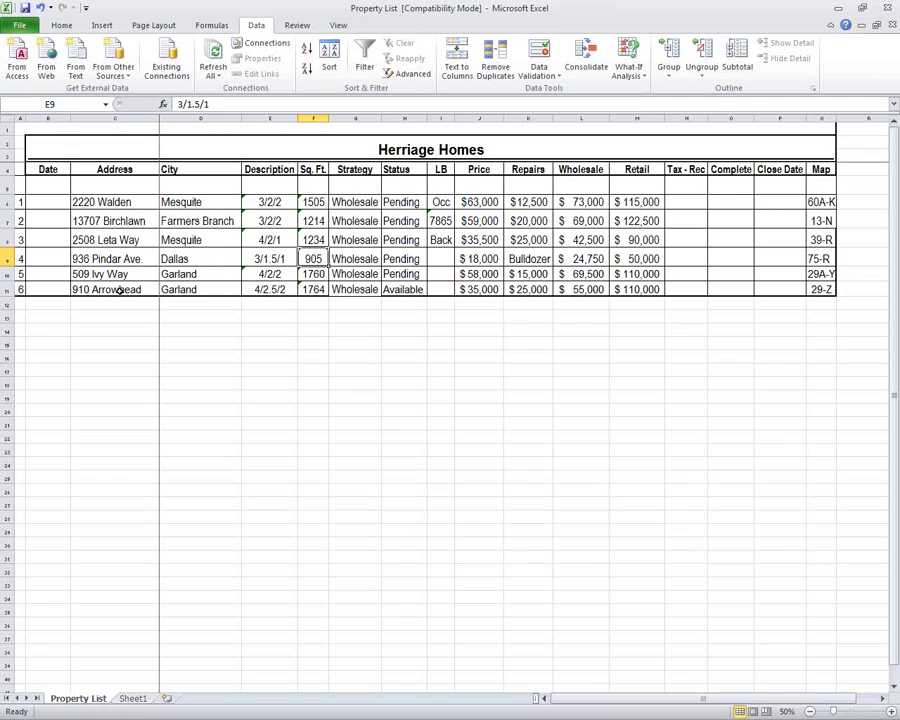
{"action": "key", "text": "Right"}
{"action": "key", "text": "Right"}
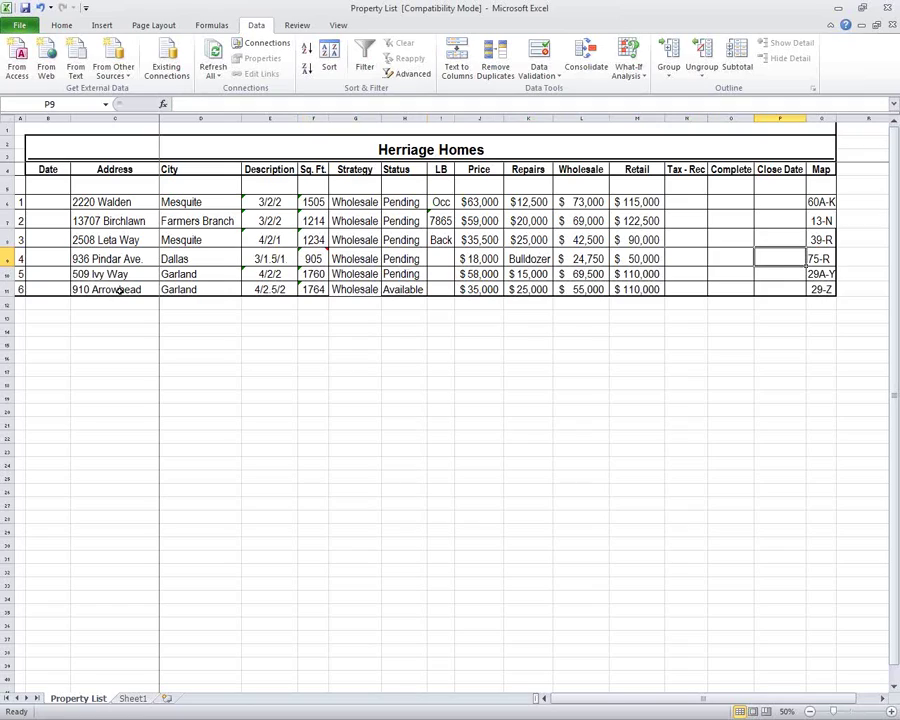
{"action": "key", "text": "Left"}
{"action": "key", "text": "Left"}
{"action": "key", "text": "Left"}
{"action": "key", "text": "Left"}
{"action": "key", "text": "Left"}
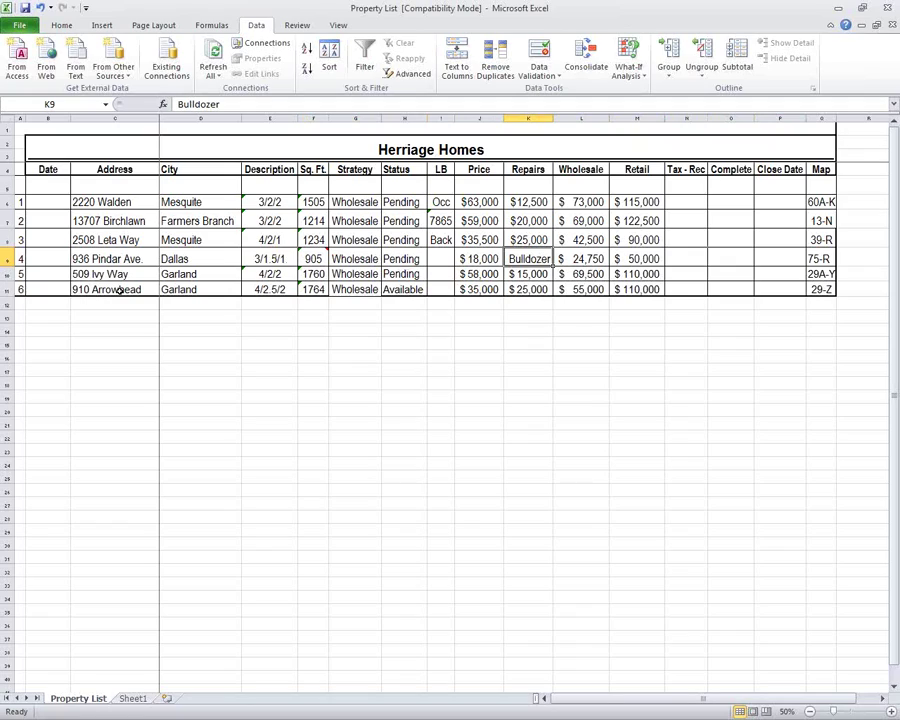
{"action": "key", "text": "Left"}
{"action": "key", "text": "Left"}
{"action": "key", "text": "Down"}
{"action": "key", "text": "Left"}
{"action": "key", "text": "Left"}
{"action": "key", "text": "Left"}
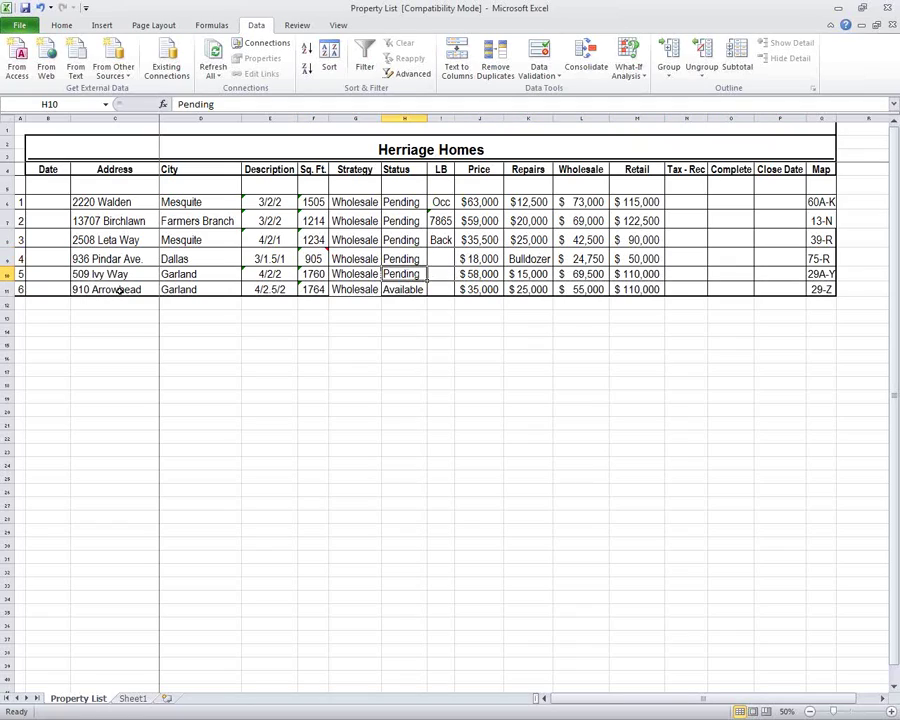
{"action": "key", "text": "Left"}
{"action": "key", "text": "Left"}
{"action": "key", "text": "Right"}
{"action": "key", "text": "Right"}
{"action": "key", "text": "Right"}
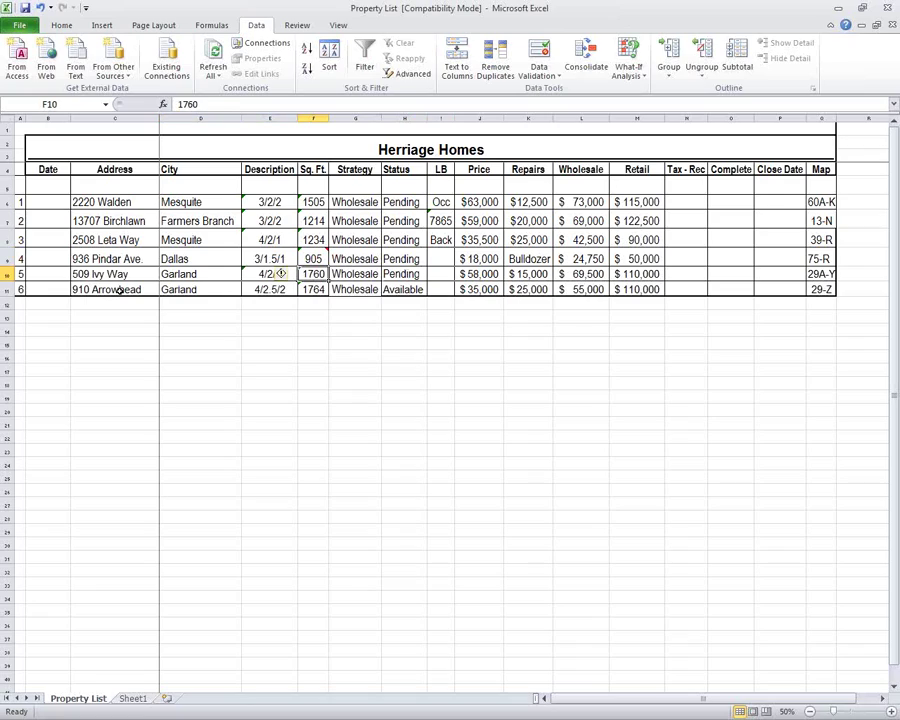
{"action": "key", "text": "Up"}
{"action": "key", "text": "Up"}
{"action": "key", "text": "Up"}
{"action": "key", "text": "Down"}
{"action": "key", "text": "Down"}
{"action": "key", "text": "Down"}
{"action": "key", "text": "Down"}
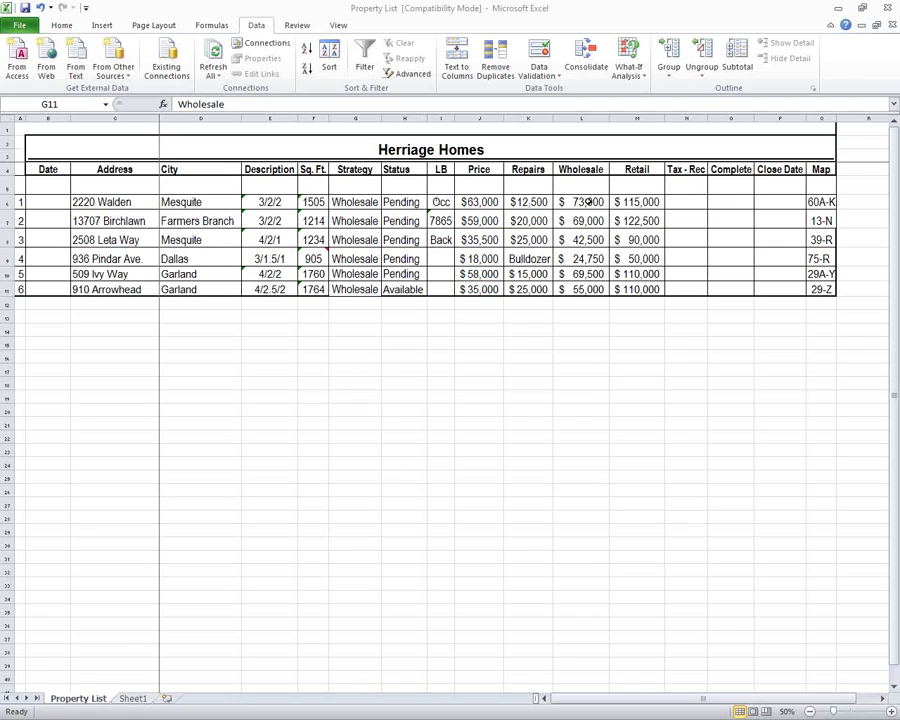
{"action": "left_click", "coordinate": [591, 202]}
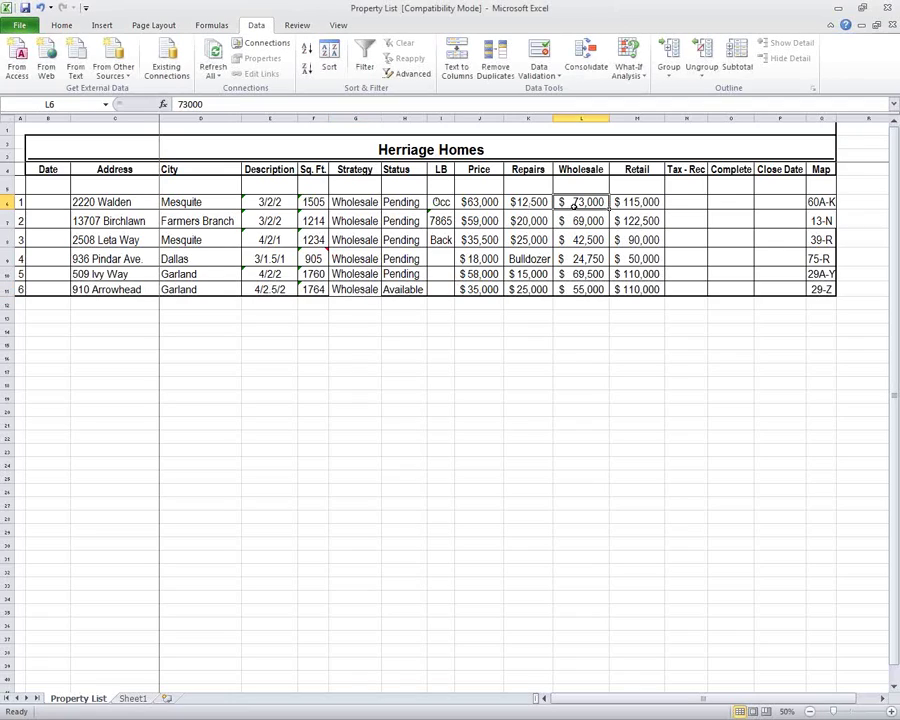
{"action": "left_click", "coordinate": [476, 202]}
{"action": "left_click", "coordinate": [582, 201]}
{"action": "left_click", "coordinate": [582, 221]}
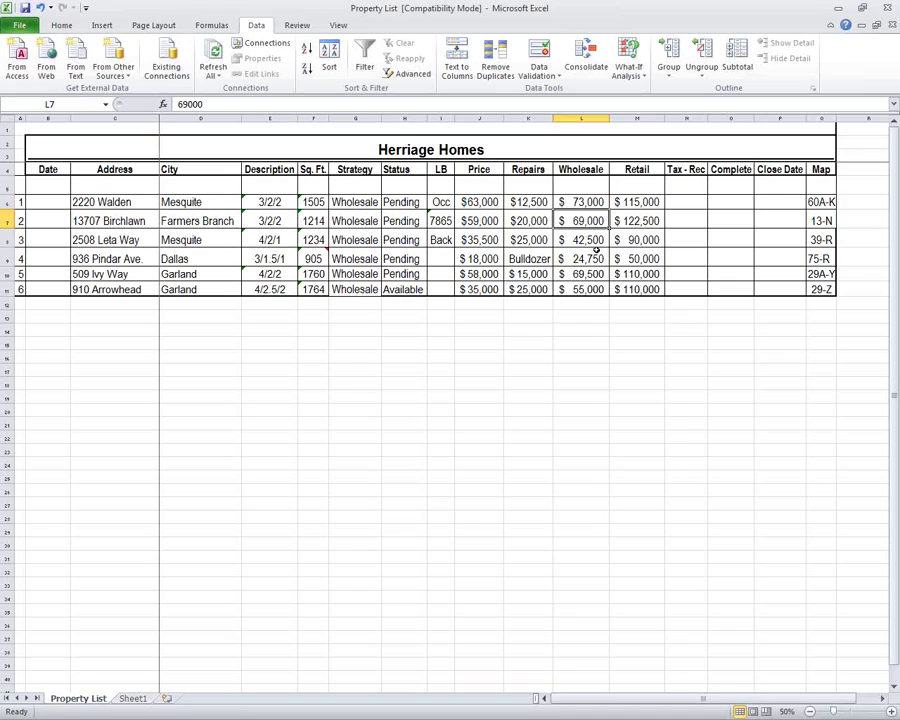
{"action": "left_click", "coordinate": [592, 240]}
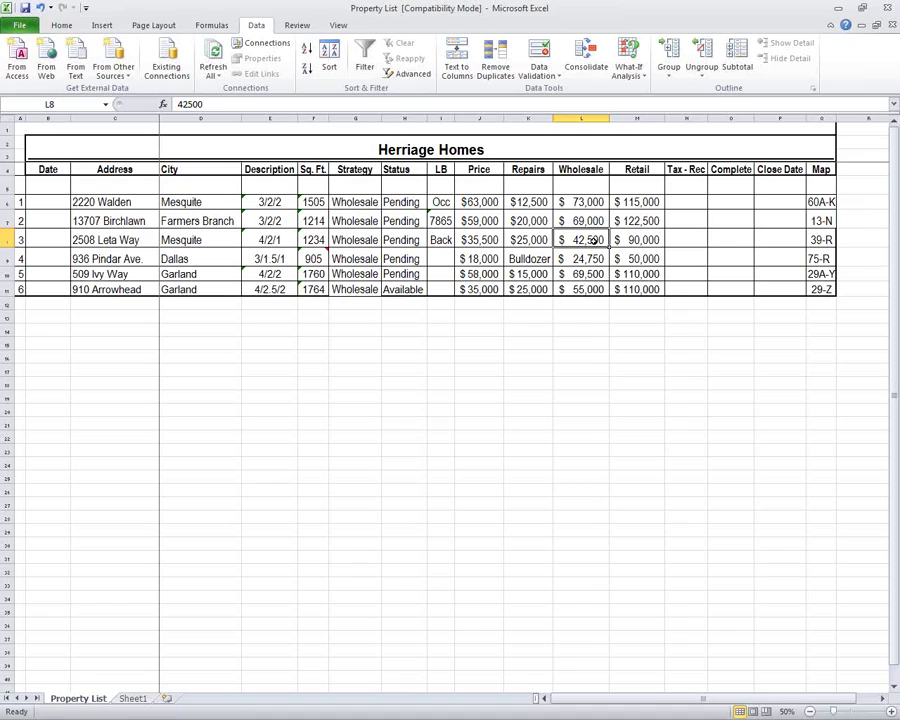
{"action": "left_click", "coordinate": [588, 259]}
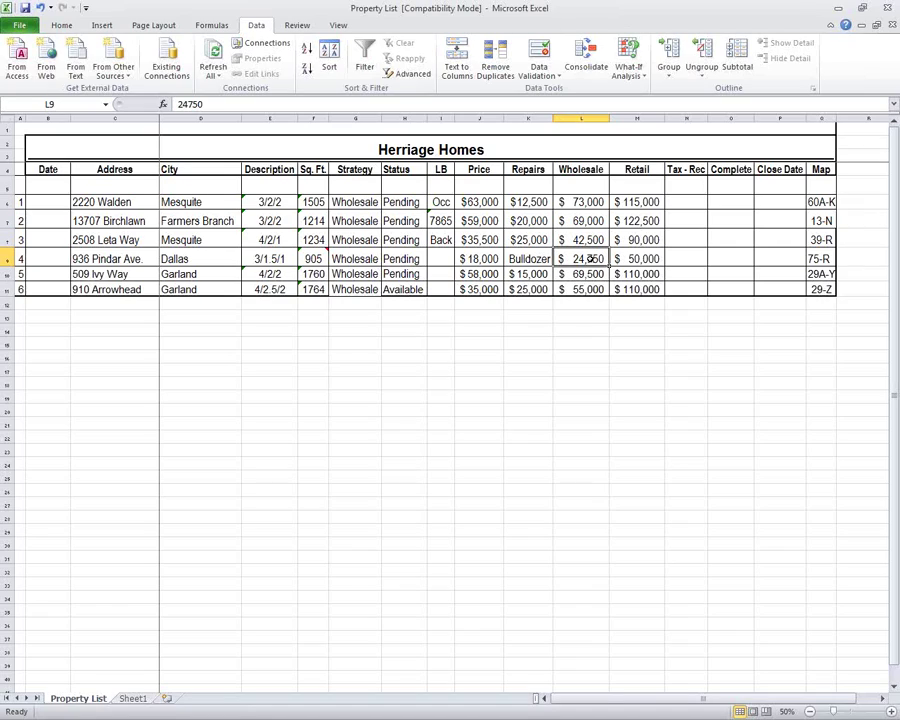
{"action": "left_click", "coordinate": [581, 274]}
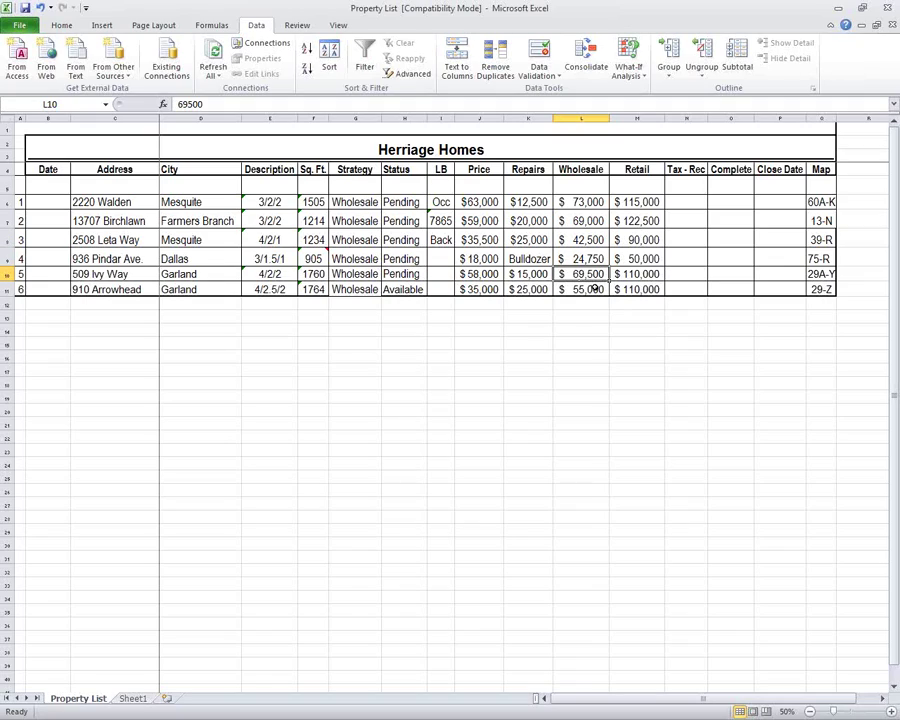
{"action": "left_click", "coordinate": [588, 289]}
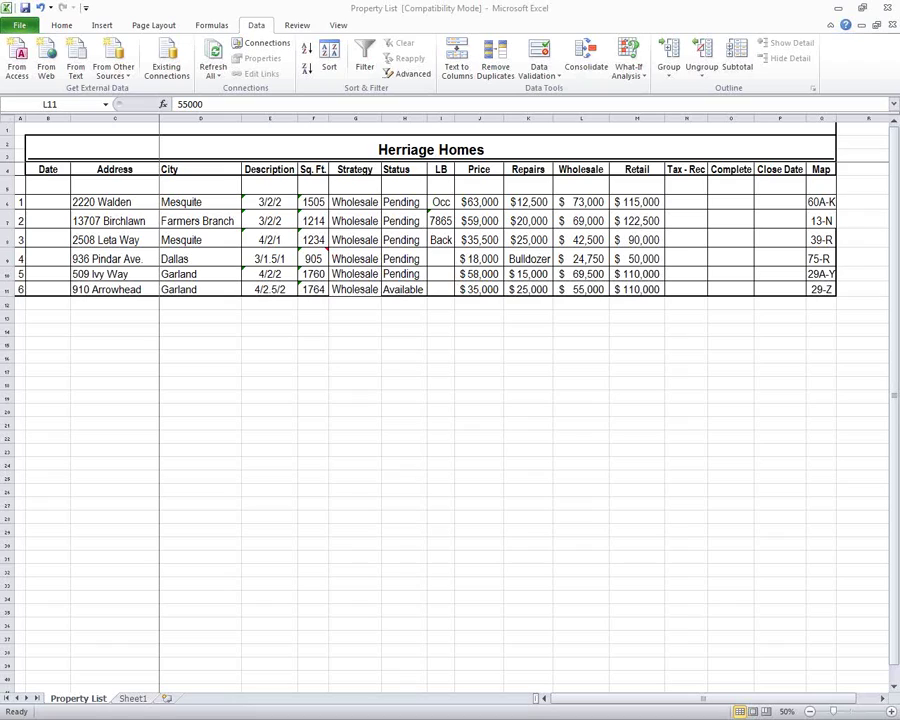
Minimize the Property List workbook to show the HerriageHomes folder.
{"action": "left_click", "coordinate": [839, 9]}
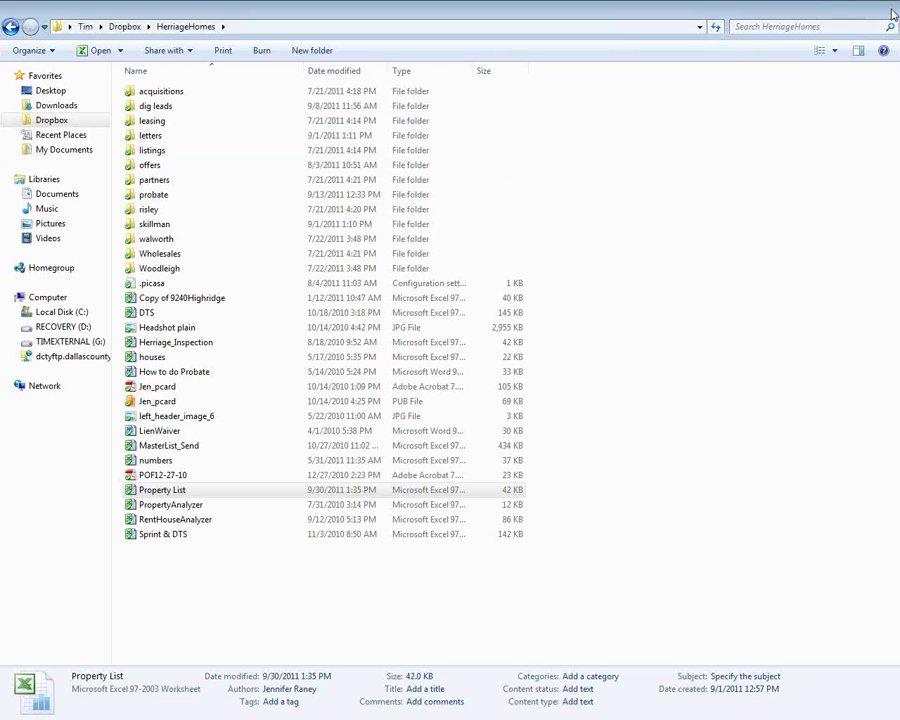
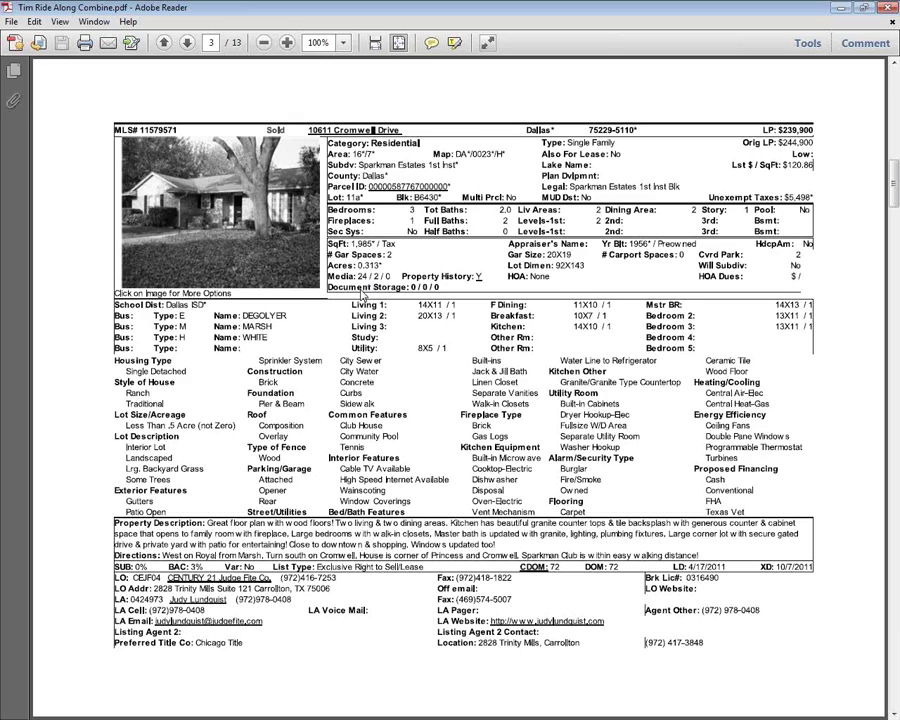
Page past the comparable MLS listings to the page-12 All Cash Offer sheet, then select the browser's address bar.
{"action": "scroll", "coordinate": [362, 296], "scroll_direction": "down", "scroll_amount": 3}
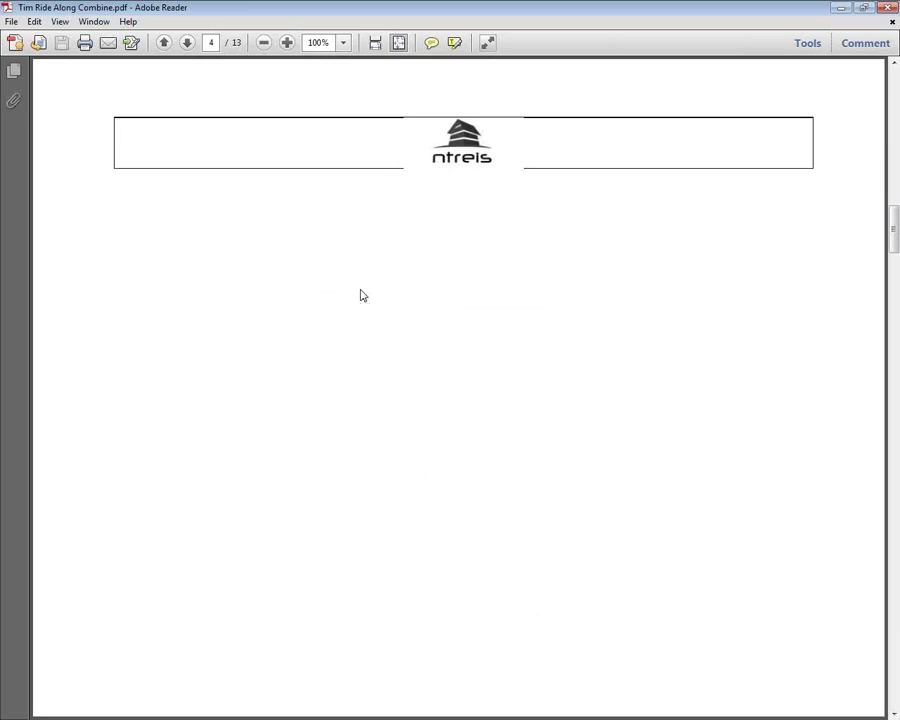
{"action": "scroll", "coordinate": [362, 296], "scroll_direction": "down", "scroll_amount": 3}
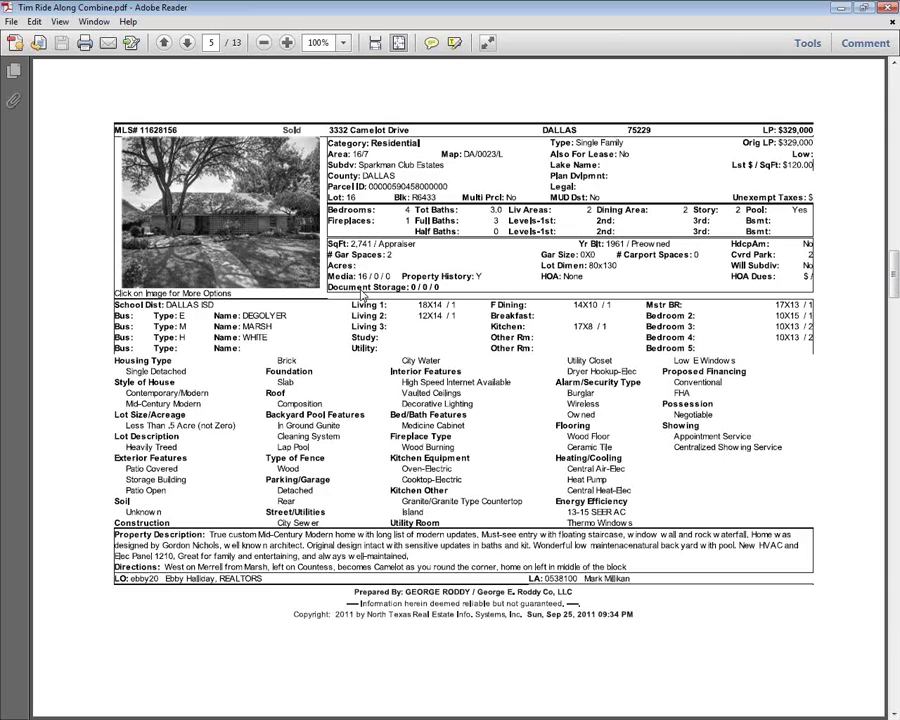
{"action": "scroll", "coordinate": [362, 296], "scroll_direction": "down", "scroll_amount": 3}
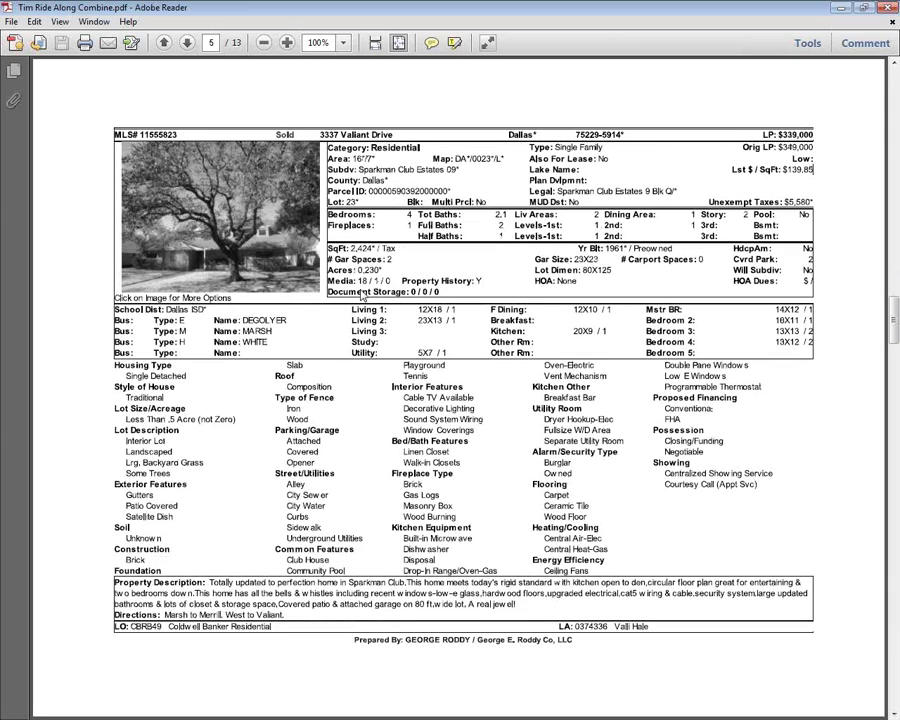
{"action": "scroll", "coordinate": [362, 296], "scroll_direction": "down", "scroll_amount": 2}
{"action": "scroll", "coordinate": [362, 294], "scroll_direction": "down", "scroll_amount": 1}
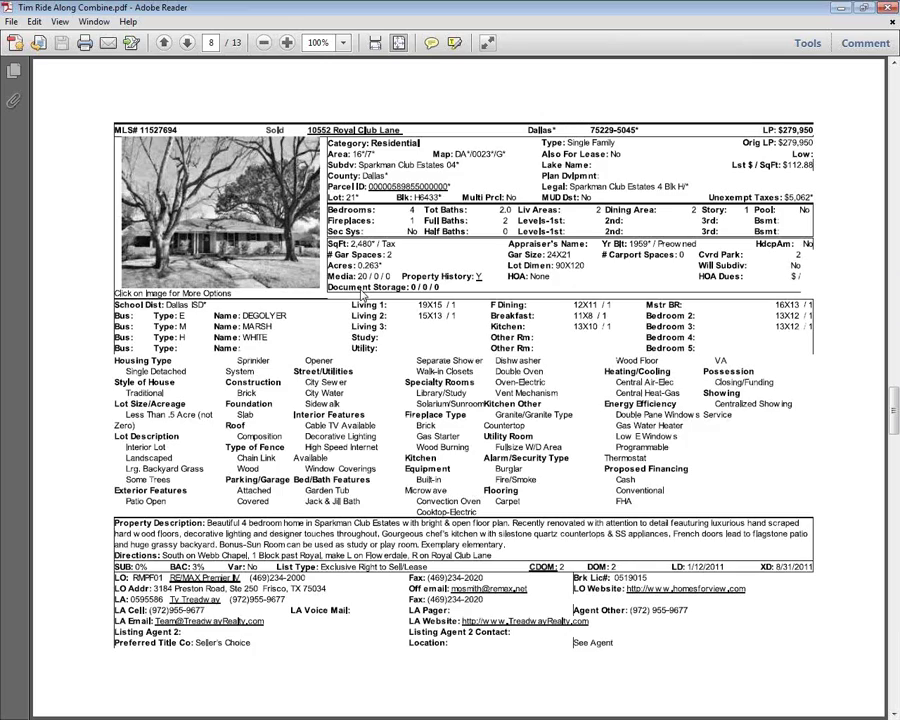
{"action": "scroll", "coordinate": [362, 294], "scroll_direction": "down", "scroll_amount": 1}
{"action": "scroll", "coordinate": [362, 294], "scroll_direction": "down", "scroll_amount": 1}
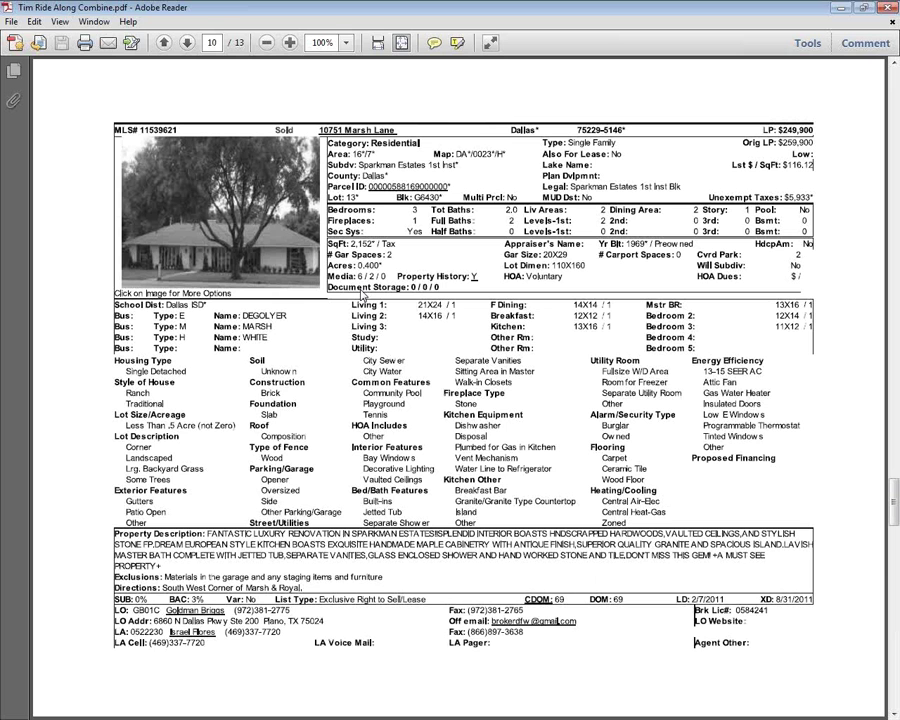
{"action": "scroll", "coordinate": [362, 293], "scroll_direction": "down", "scroll_amount": 2}
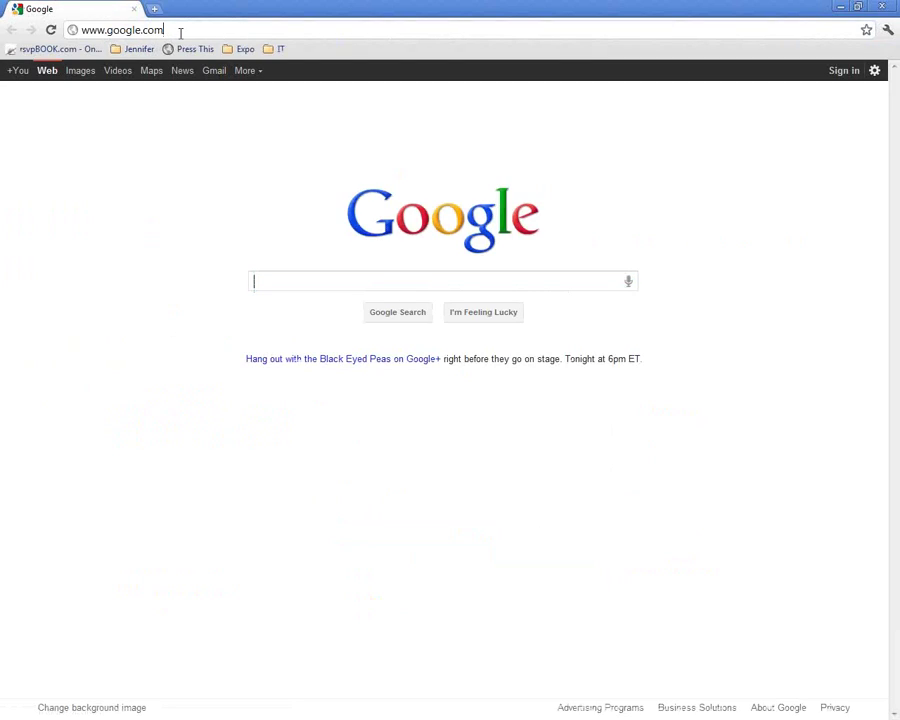
{"action": "left_click", "coordinate": [180, 33]}
{"action": "type", "text": "www.kajabi.com"}
{"action": "key", "text": "Return"}
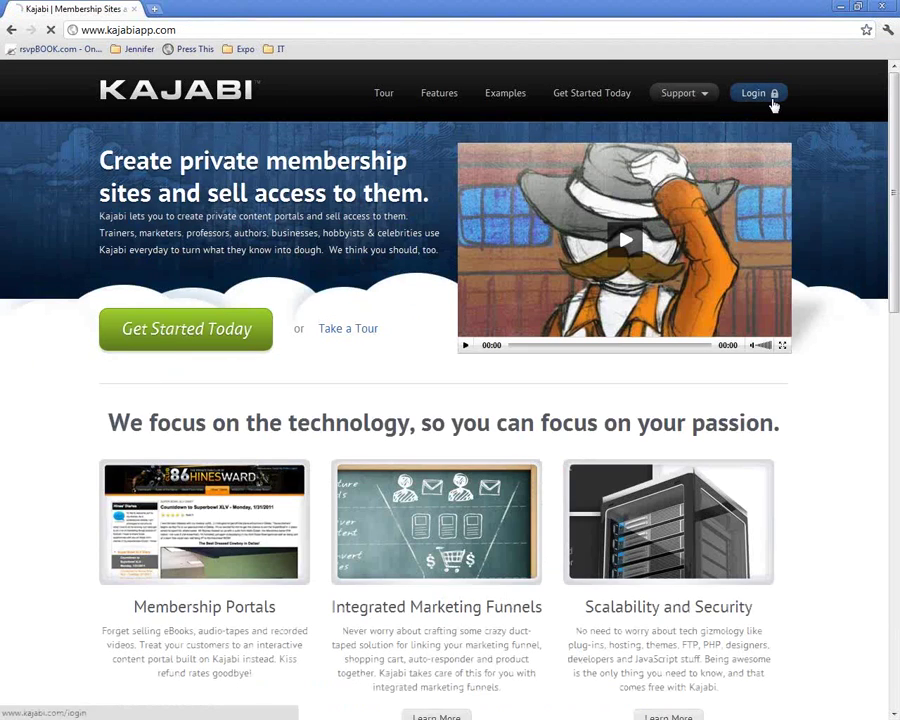
{"action": "left_click", "coordinate": [775, 100]}
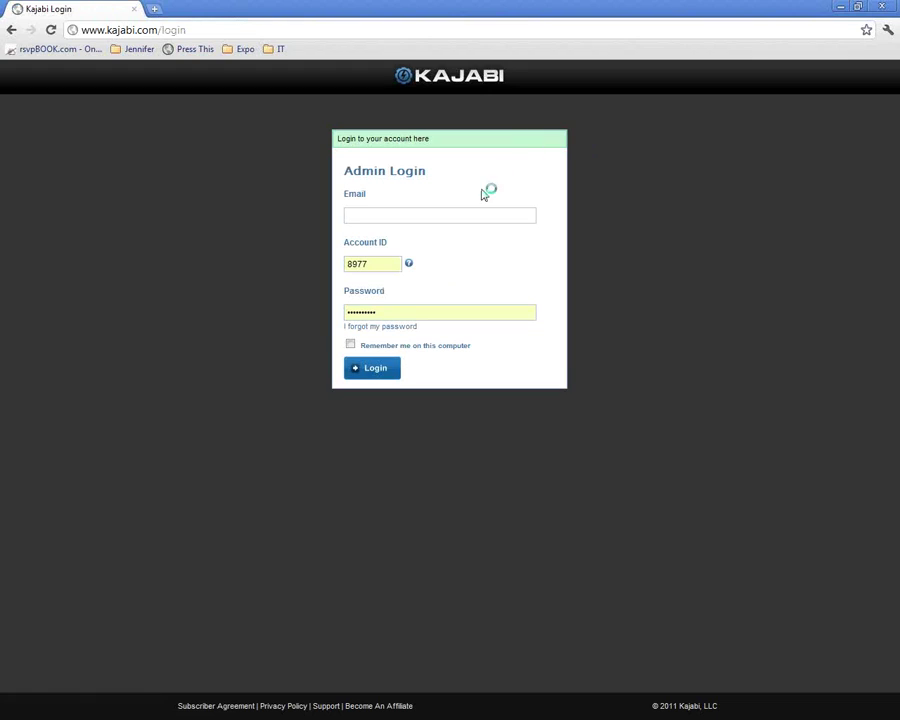
{"action": "left_click", "coordinate": [462, 213]}
{"action": "left_click", "coordinate": [458, 231]}
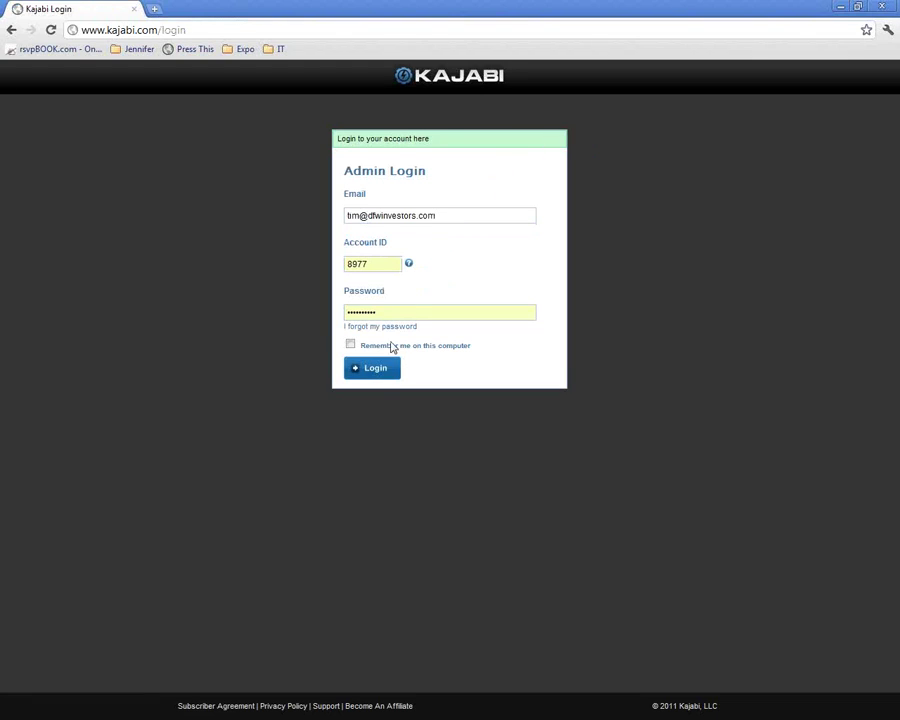
{"action": "left_click", "coordinate": [379, 371]}
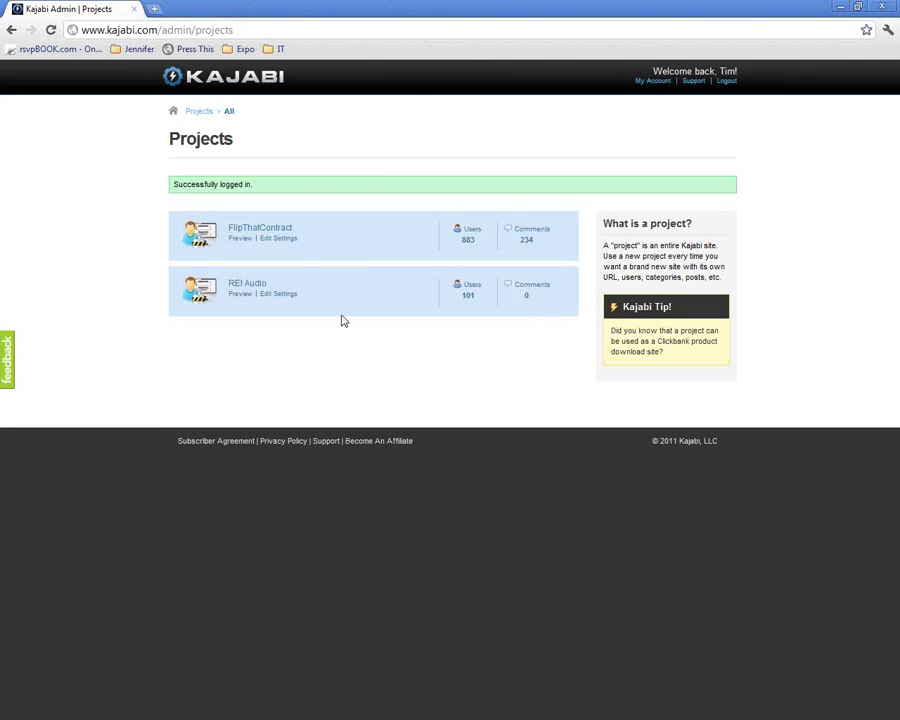
{"action": "left_click", "coordinate": [286, 229]}
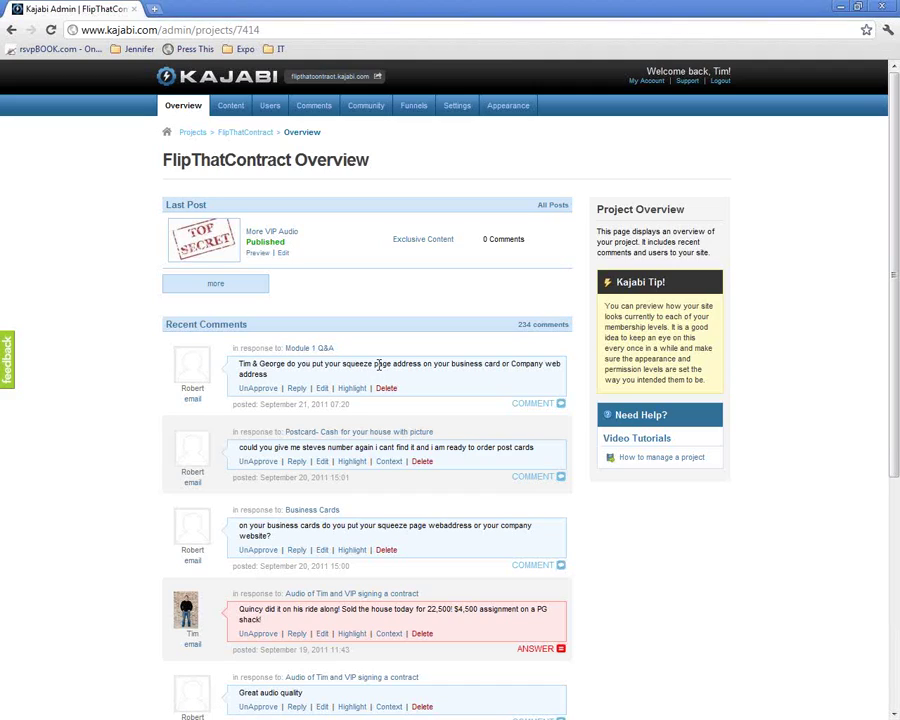
Reply 'Company, or none.' to the first comment and post it as an Answer.
{"action": "left_click", "coordinate": [297, 389]}
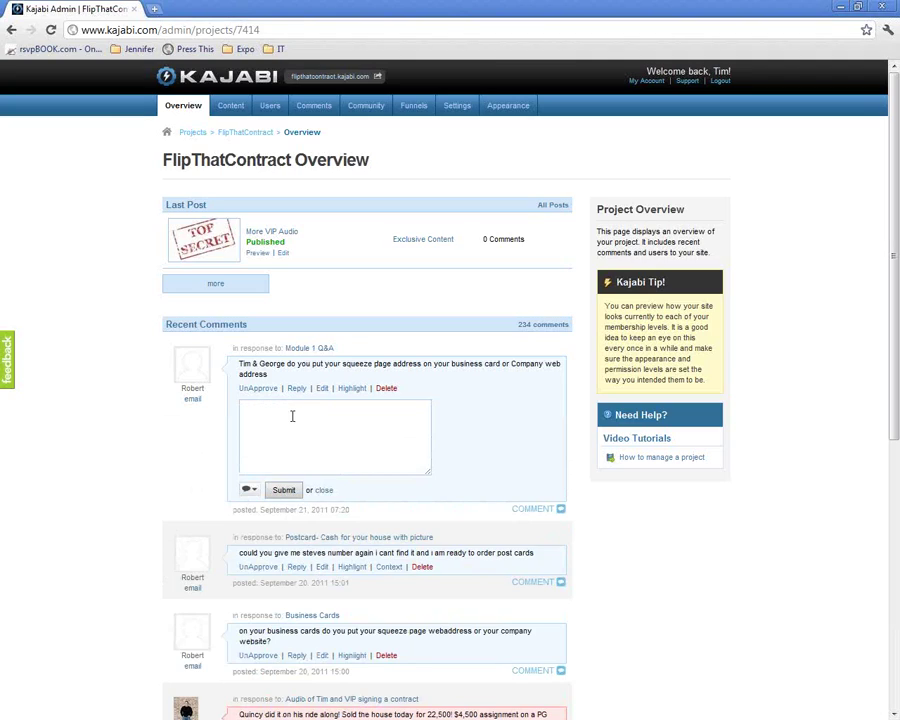
{"action": "type", "text": "Company,"}
{"action": "type", "text": "or none."}
{"action": "left_click", "coordinate": [249, 490]}
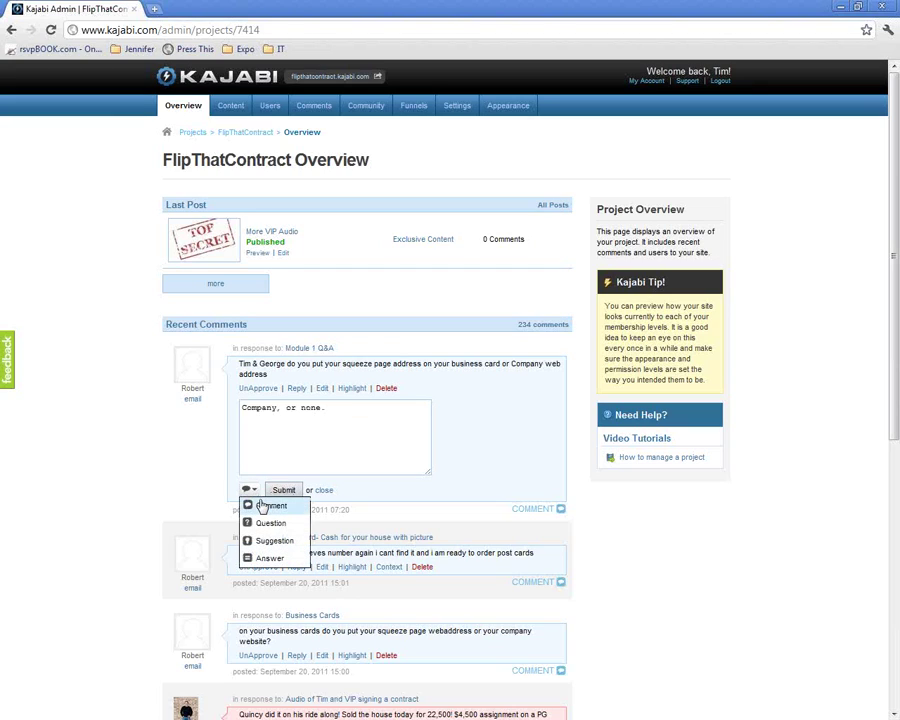
{"action": "left_click", "coordinate": [257, 557]}
{"action": "left_click", "coordinate": [282, 491]}
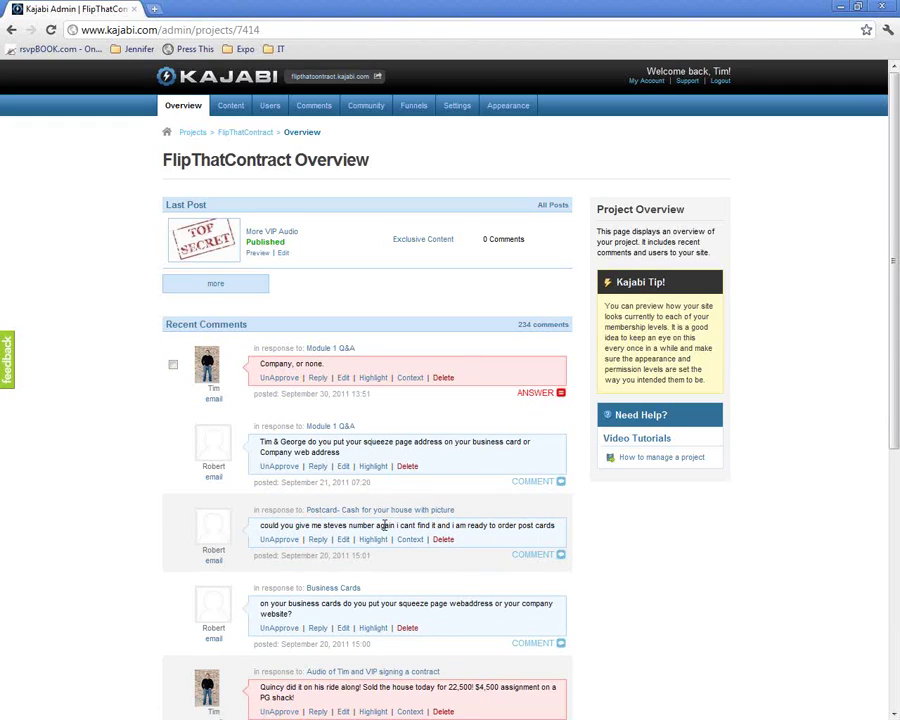
Delete the Business Cards comment, then return to the PDF.
{"action": "scroll", "coordinate": [384, 525], "scroll_direction": "down", "scroll_amount": 1}
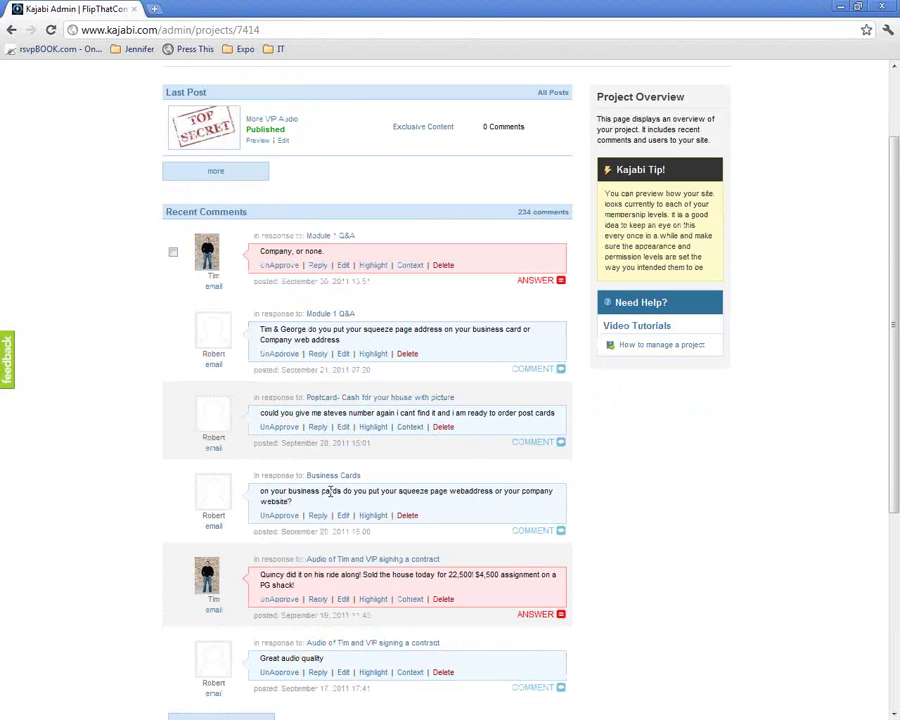
{"action": "left_click", "coordinate": [406, 516]}
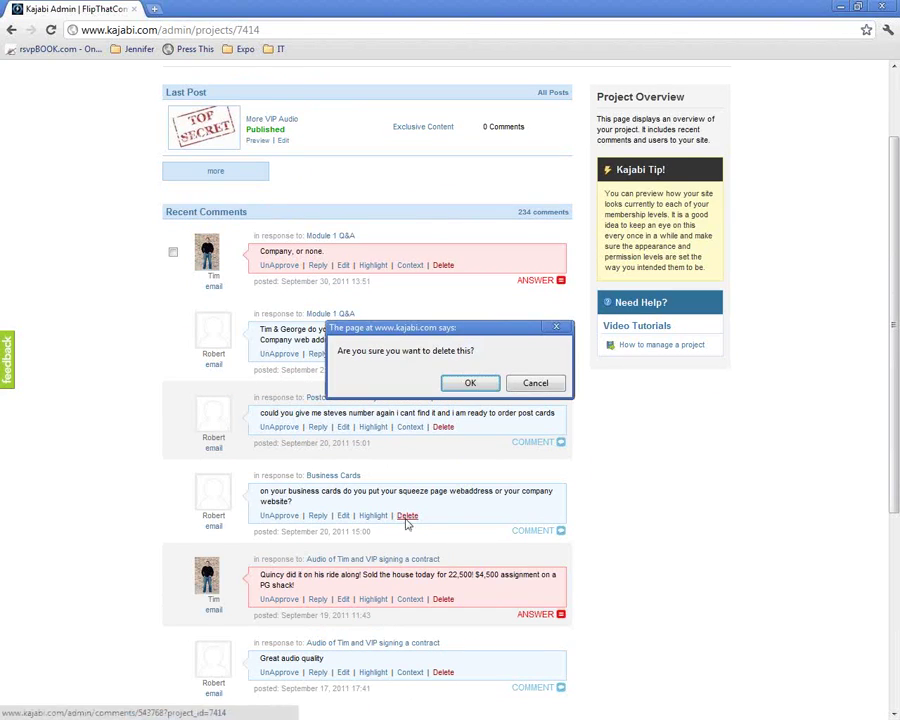
{"action": "left_click", "coordinate": [474, 384]}
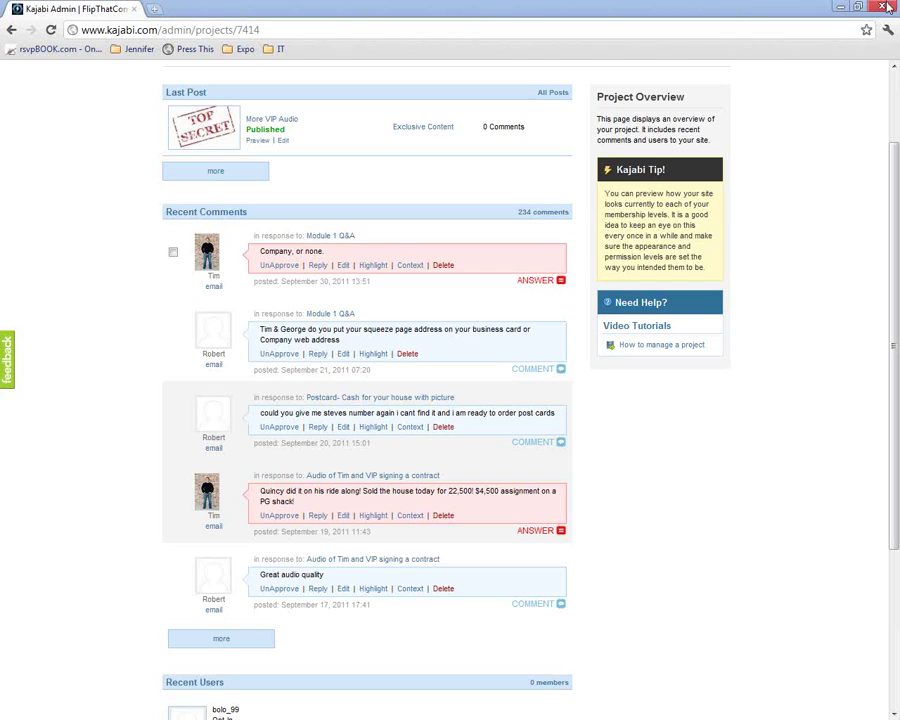
{"action": "key", "text": "alt+Tab"}
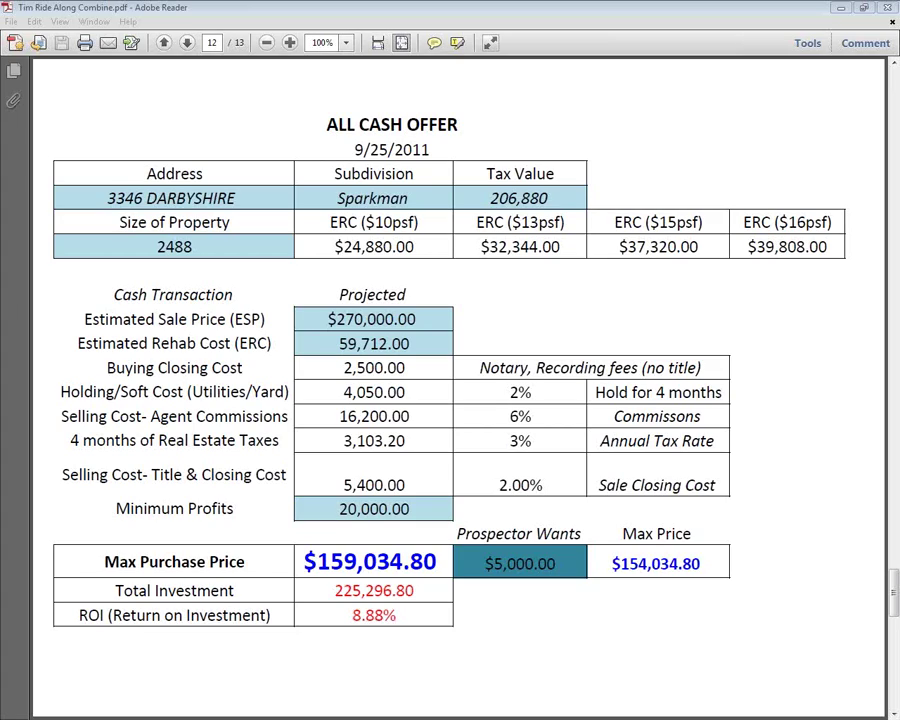
{"action": "left_click", "coordinate": [354, 268]}
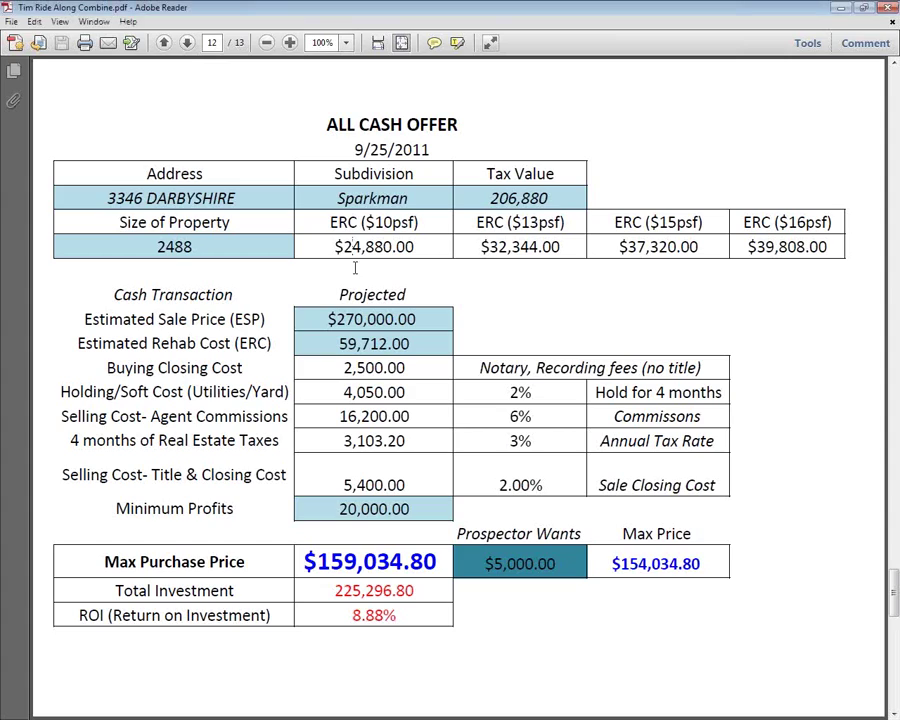
{"action": "key", "text": "Page_Down"}
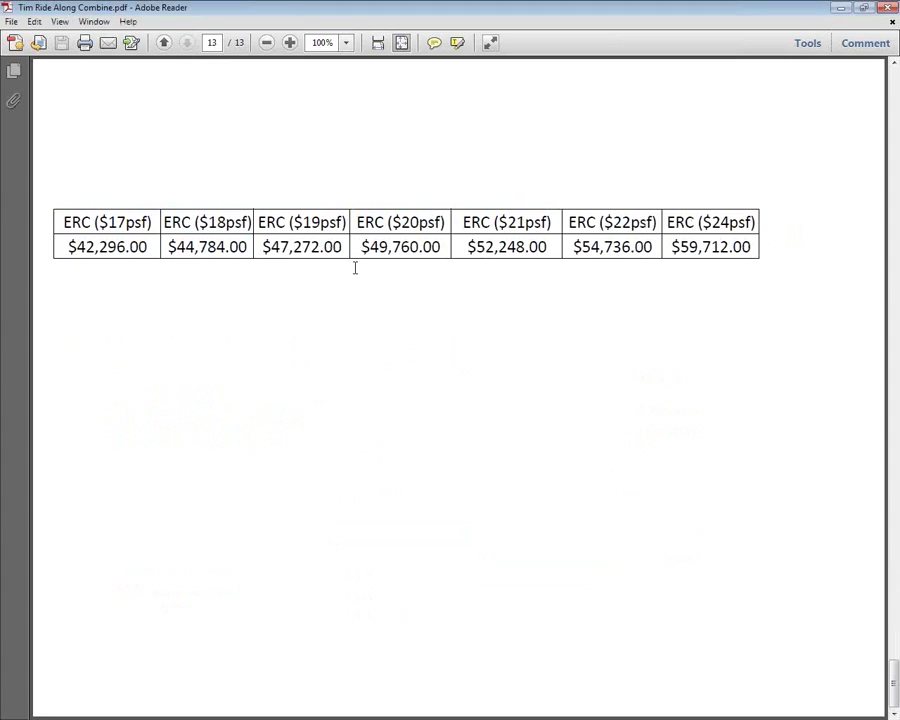
{"action": "key", "text": "Page_Up"}
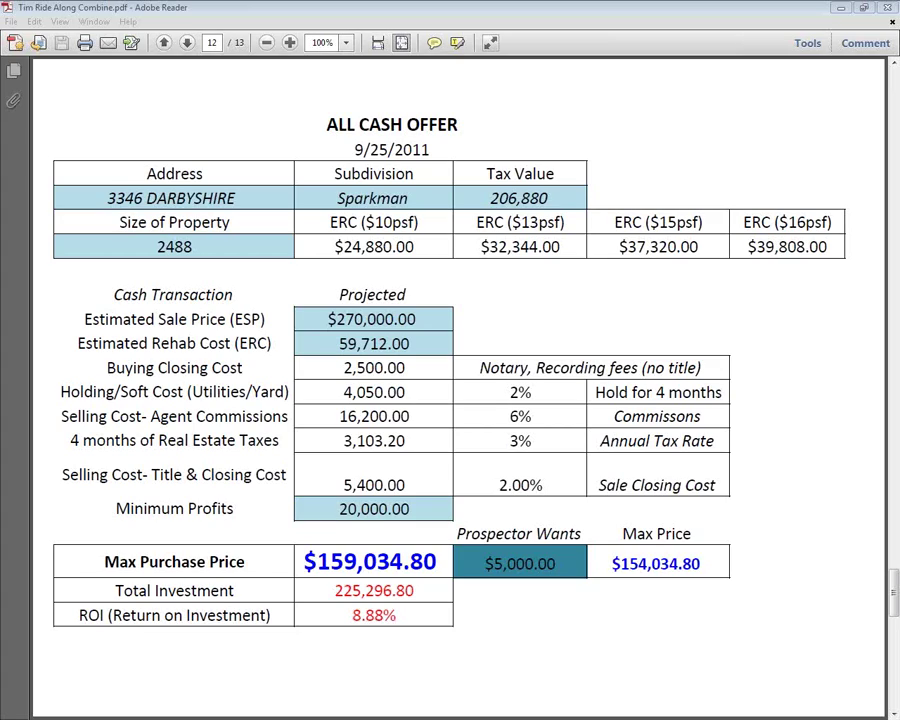
{"action": "left_click", "coordinate": [362, 246]}
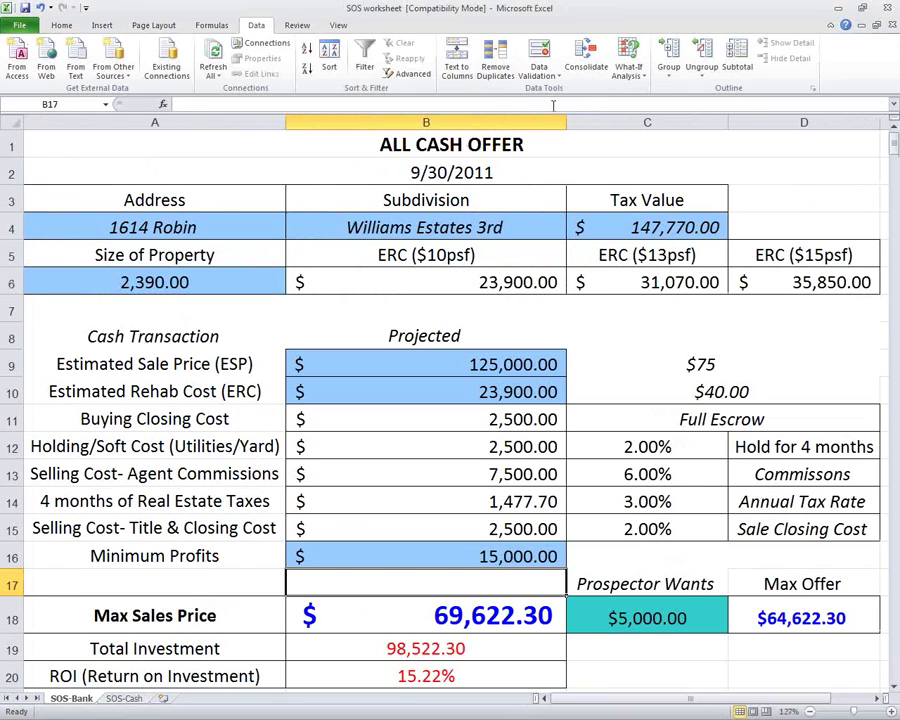
Minimize Excel to reveal the PDF's sold comparables page behind it.
{"action": "left_click", "coordinate": [837, 9]}
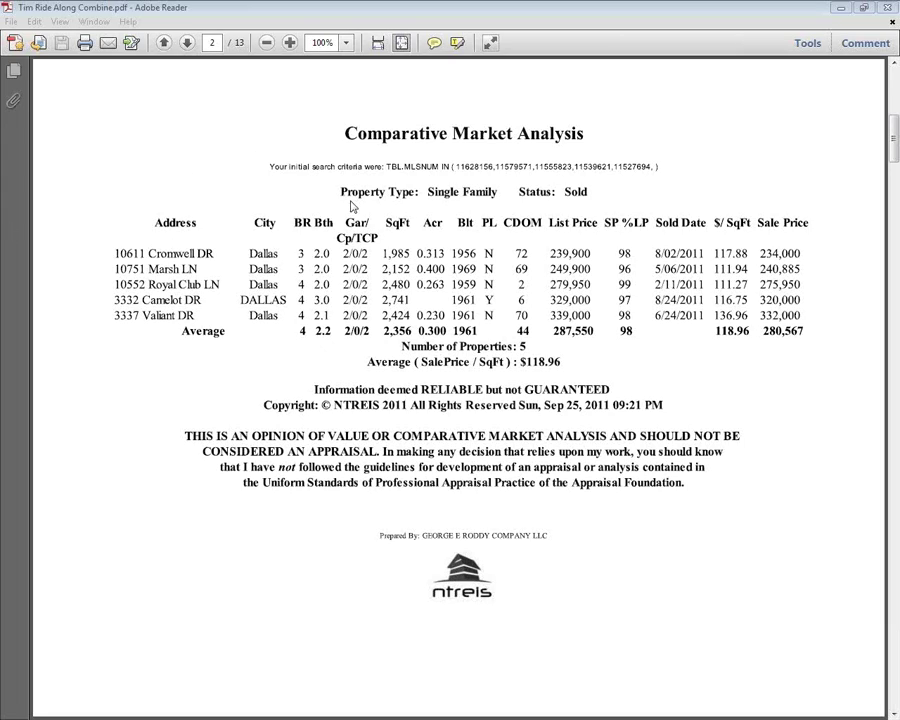
Select the 206,880 tax value on the PDF's All Cash Offer page.
{"action": "left_click", "coordinate": [628, 266]}
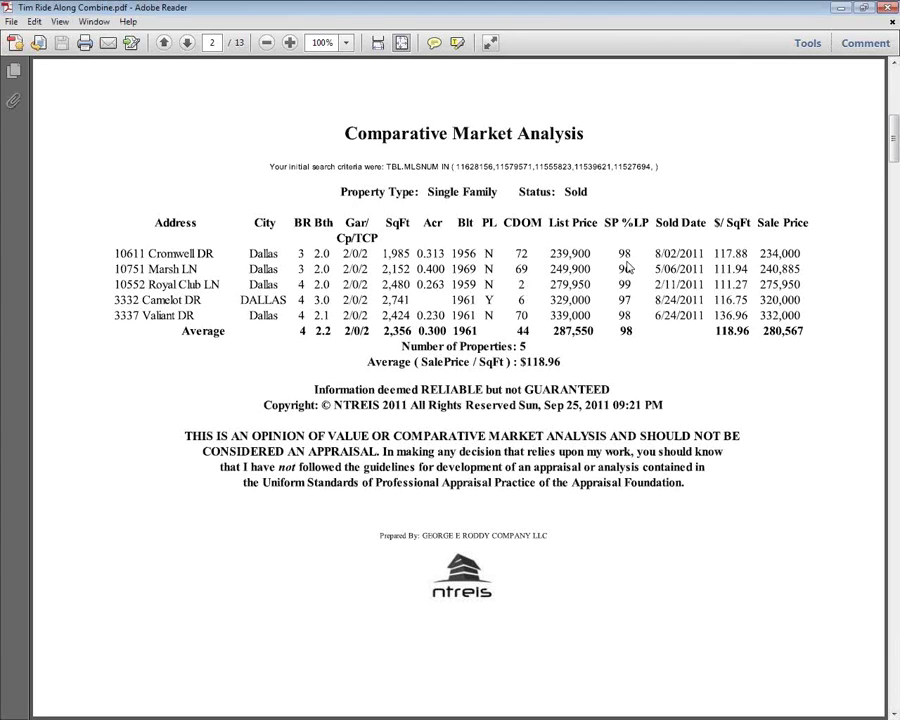
{"action": "scroll", "coordinate": [628, 266], "scroll_direction": "down", "scroll_amount": 20}
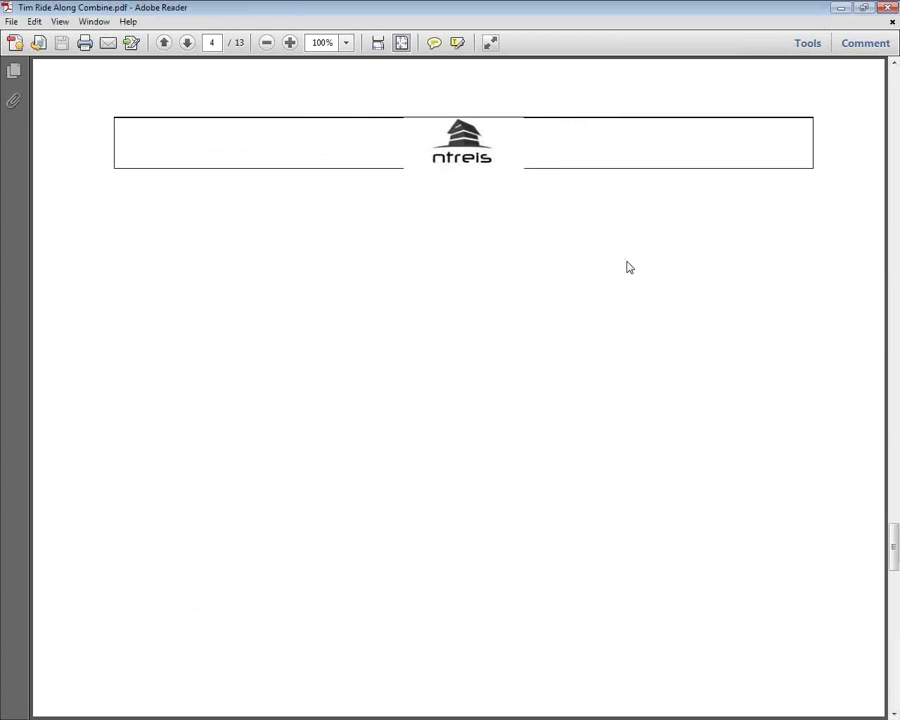
{"action": "scroll", "coordinate": [626, 260], "scroll_direction": "up", "scroll_amount": 3}
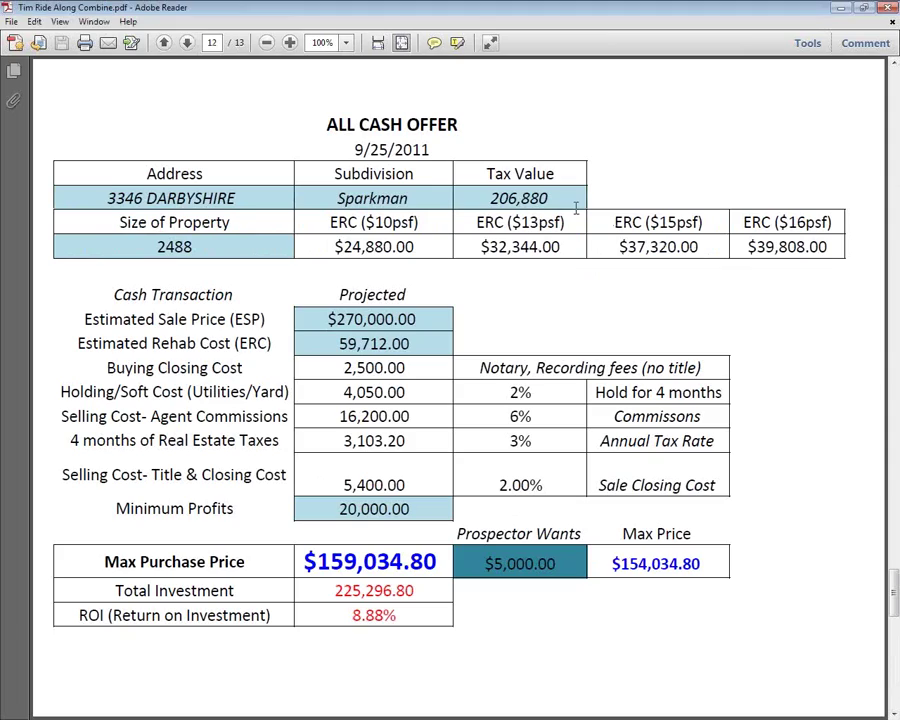
{"action": "left_click_drag", "start_coordinate": [577, 200], "coordinate": [490, 198]}
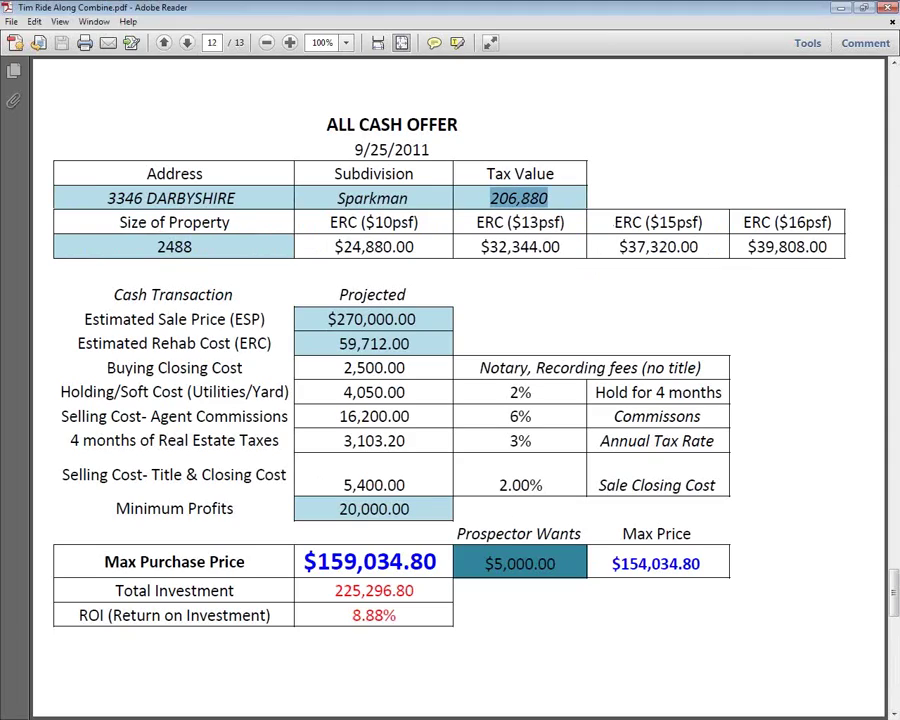
{"action": "key", "text": "alt+Tab"}
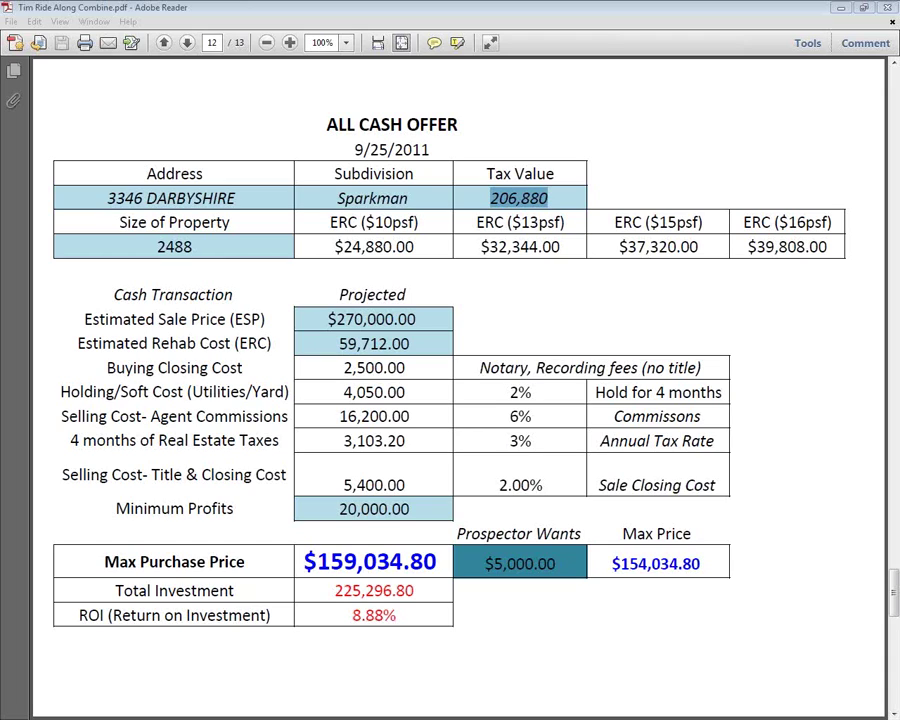
Maximize the Excel worksheet to full screen, then go back to the PDF.
{"action": "key", "text": "alt+Tab"}
{"action": "key", "text": "super+Right"}
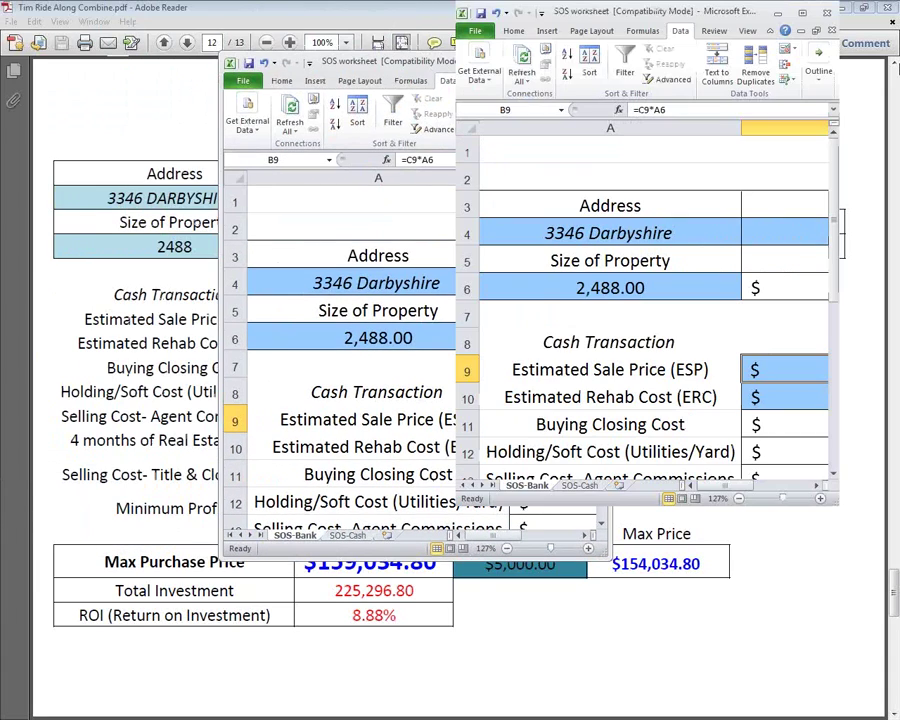
{"action": "double_click", "coordinate": [755, 8]}
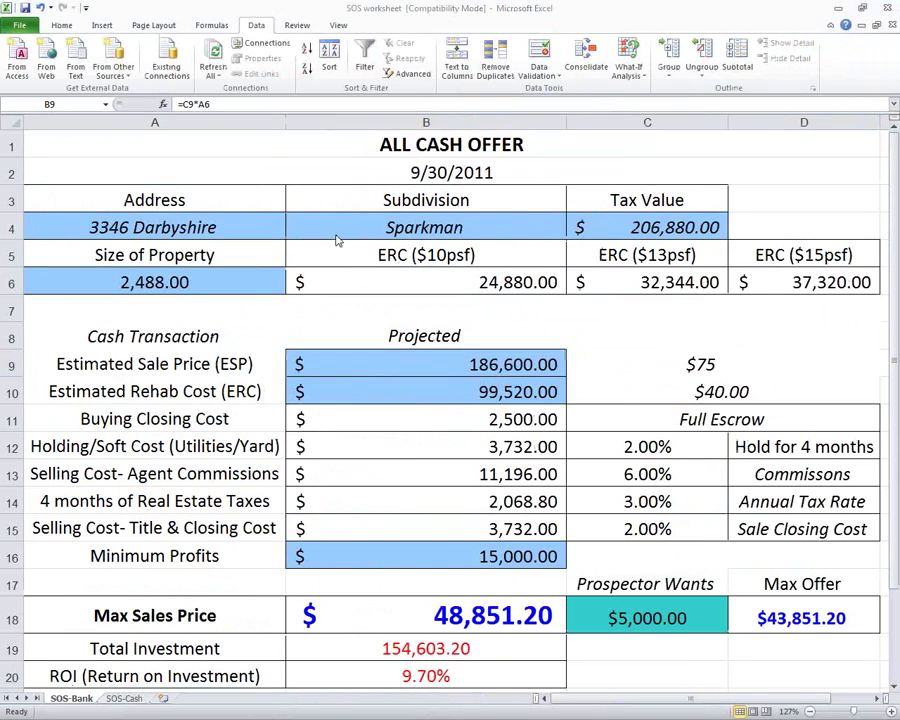
{"action": "key", "text": "alt+Tab"}
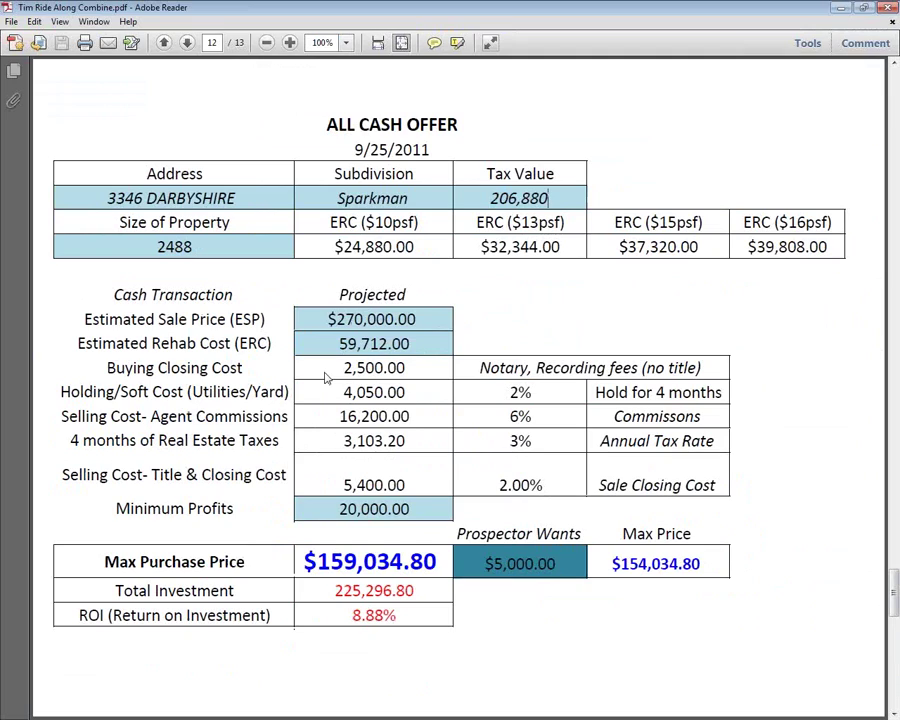
Jump to the sold comparables on page 2 of the PDF, then return to Excel.
{"action": "key", "text": "Home"}
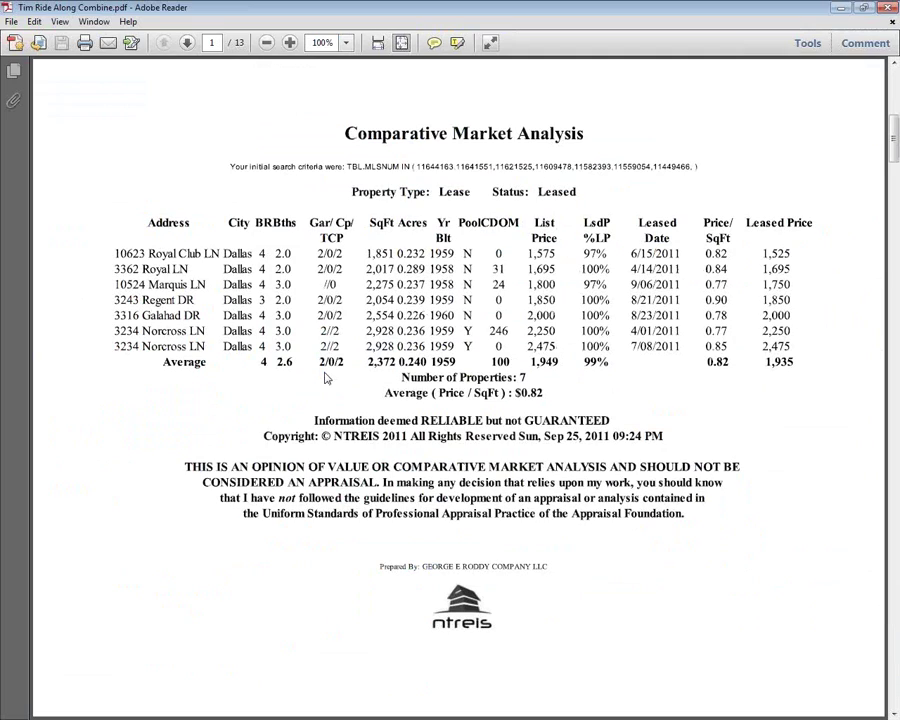
{"action": "key", "text": "Page_Down"}
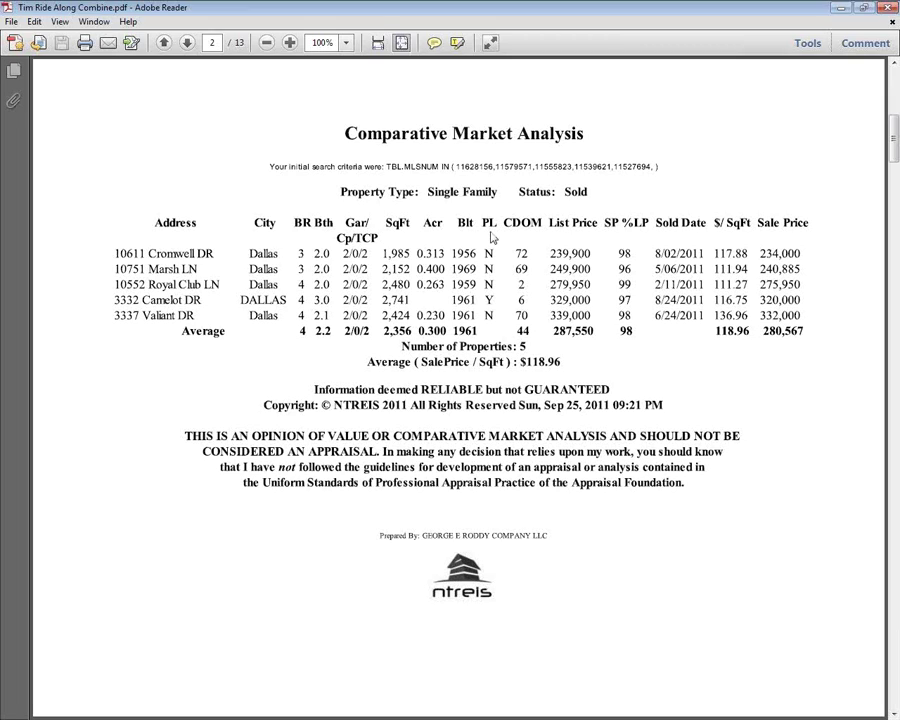
{"action": "key", "text": "alt+Tab"}
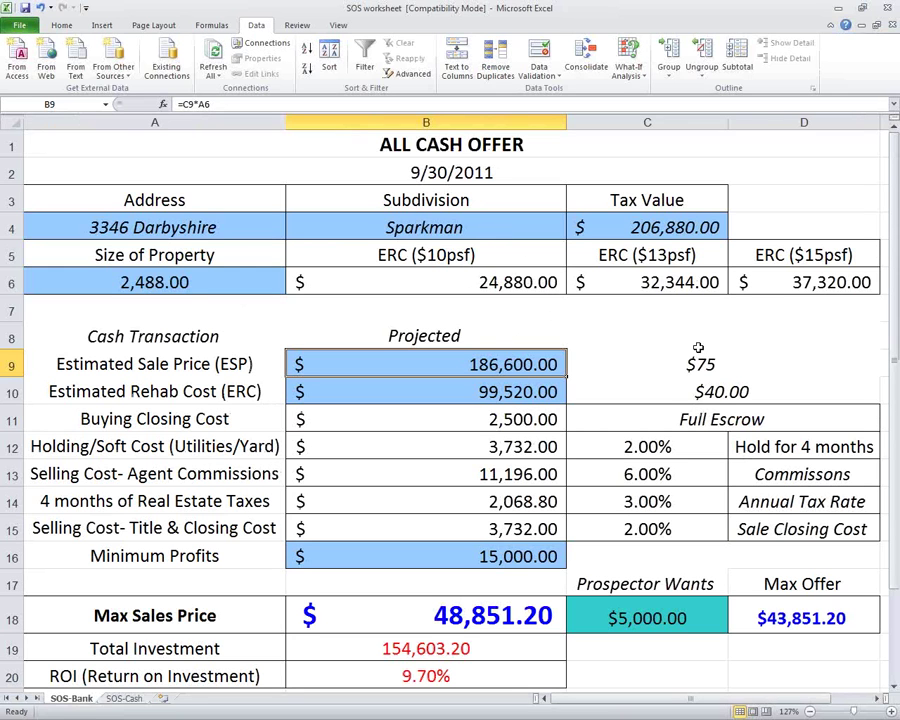
Enter $113 per square foot in C9 and check the resulting sale price in B9.
{"action": "left_click", "coordinate": [700, 367]}
{"action": "type", "text": "113"}
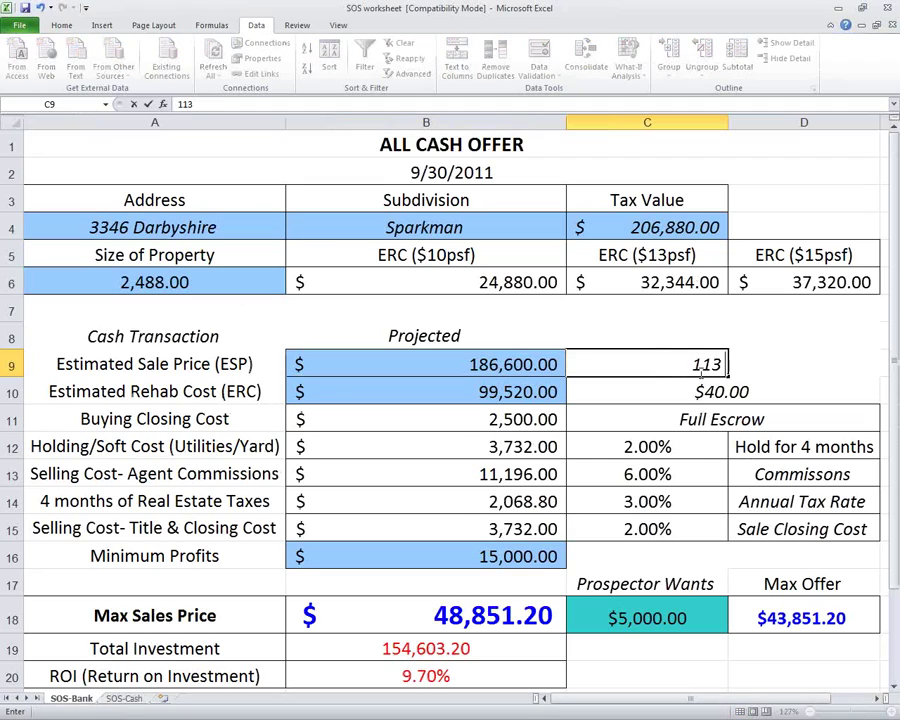
{"action": "key", "text": "Return"}
{"action": "left_click", "coordinate": [494, 364]}
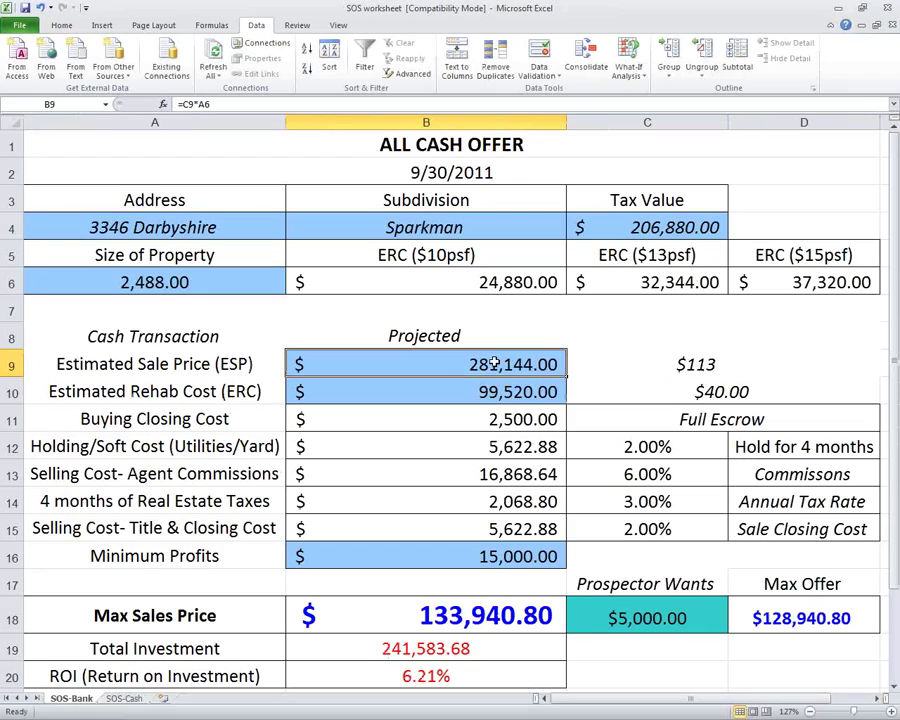
Cross-check the property size in A6 against the comparables report, then select the rehab rate cell C10.
{"action": "key", "text": "alt+Tab"}
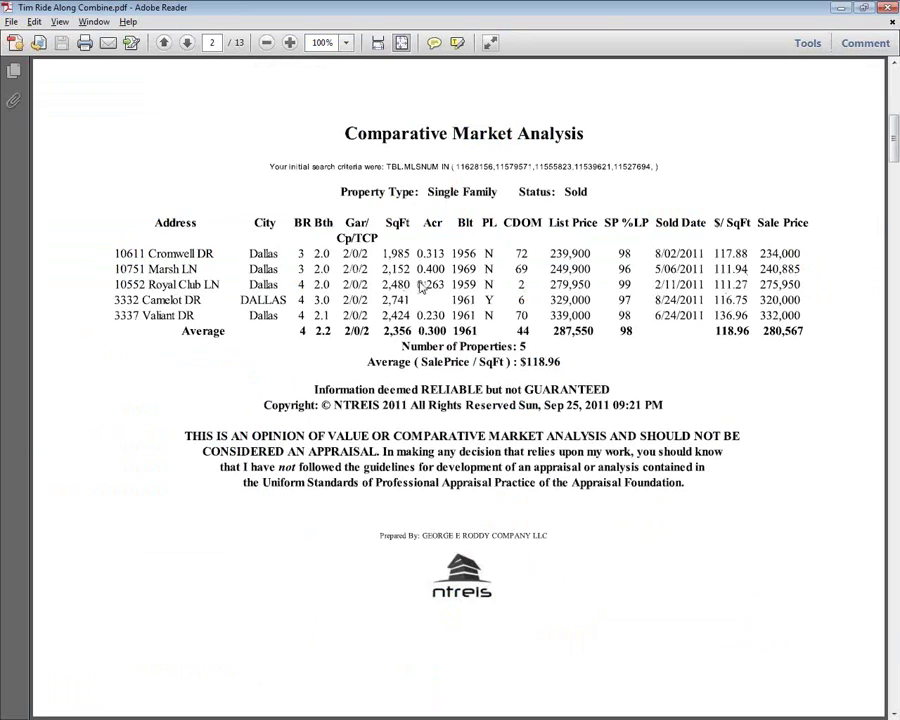
{"action": "key", "text": "alt+Tab"}
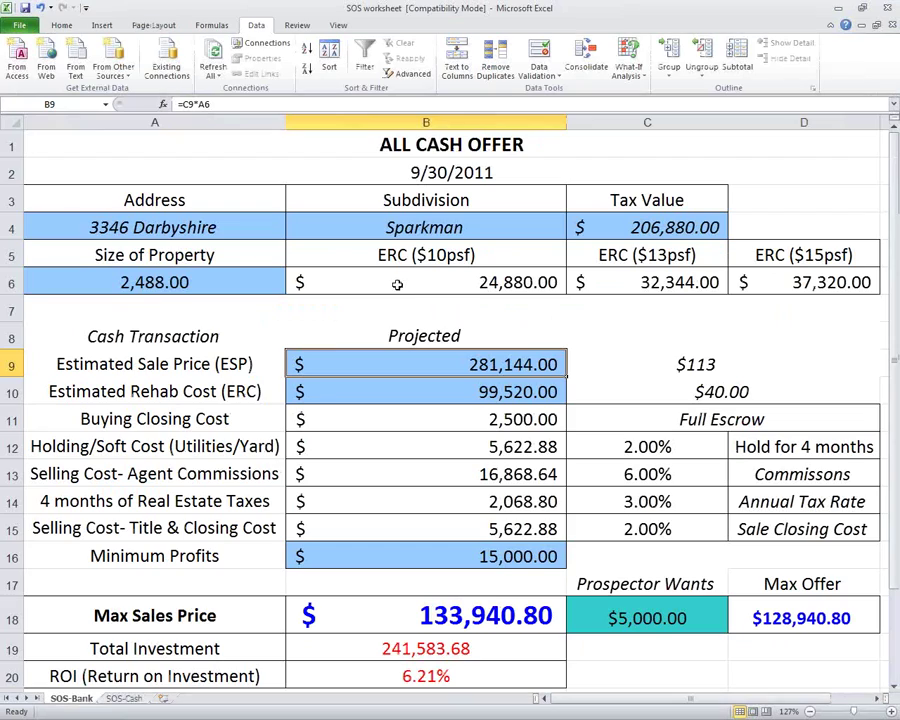
{"action": "left_click", "coordinate": [180, 285]}
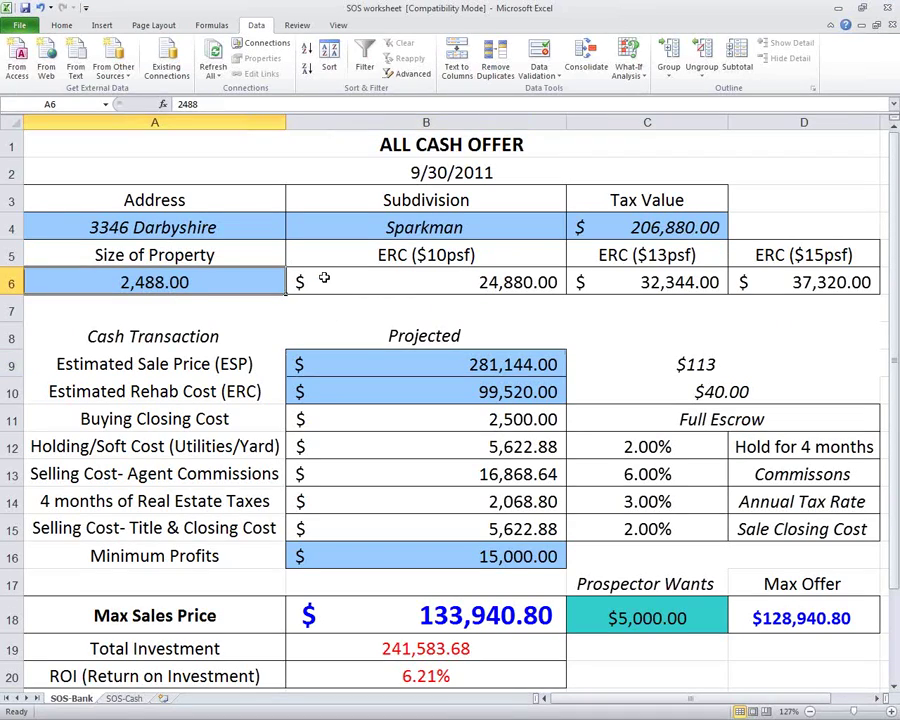
{"action": "key", "text": "alt+Tab"}
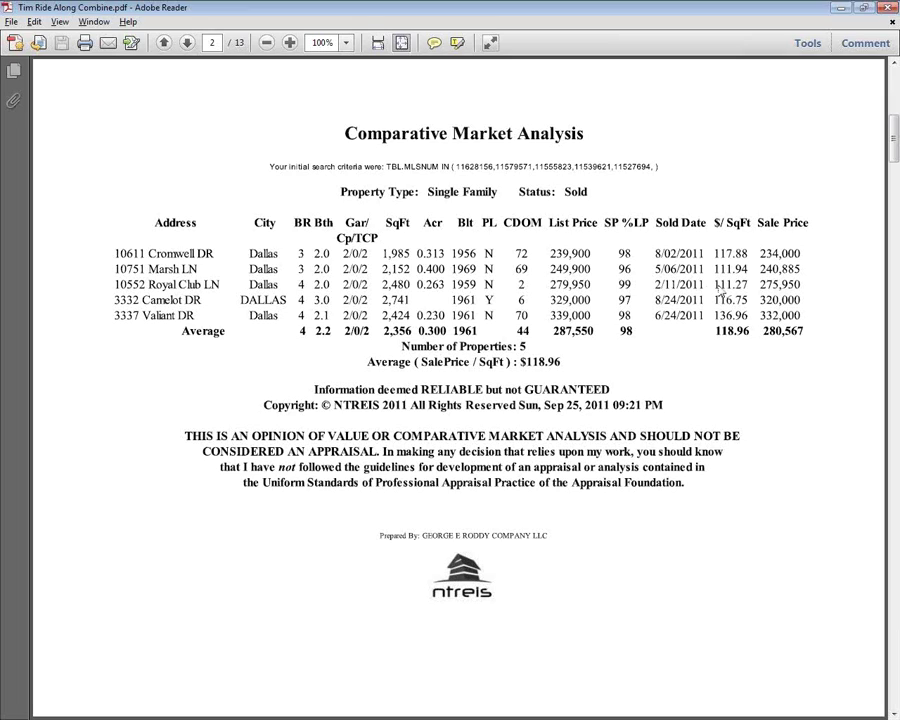
{"action": "key", "text": "alt+Tab"}
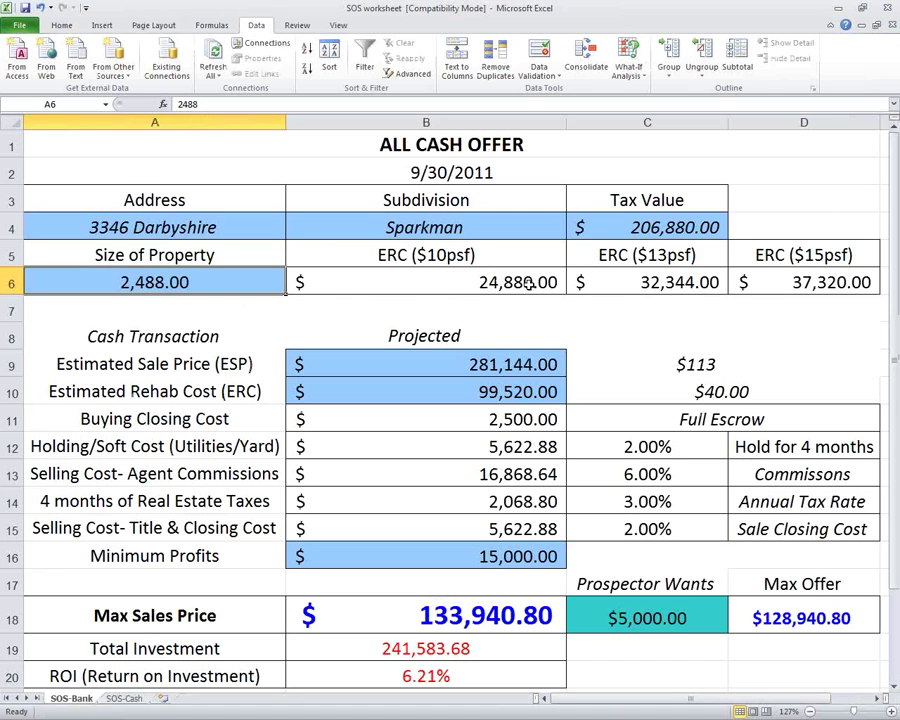
{"action": "left_click", "coordinate": [702, 370]}
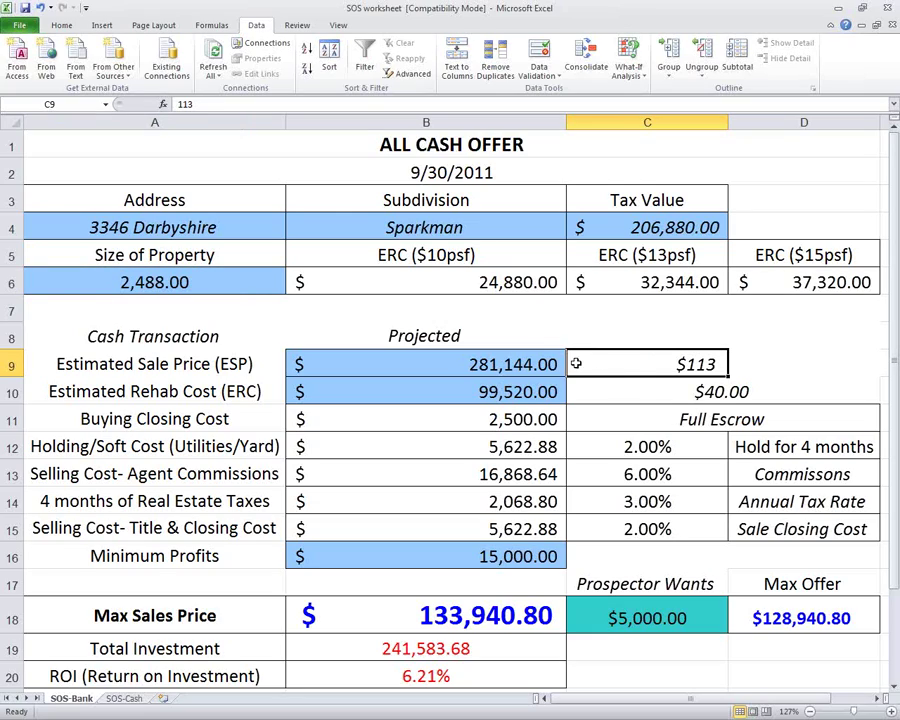
{"action": "left_click", "coordinate": [643, 391]}
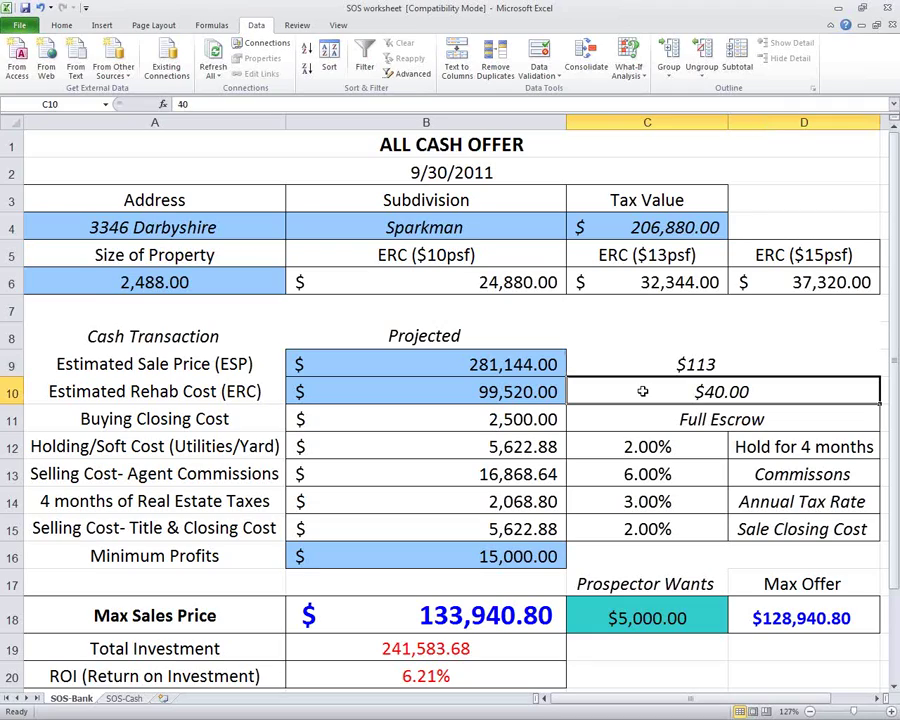
Set the rehab rate to $20 per square foot and Minimum Profits to 35,000.
{"action": "type", "text": "20"}
{"action": "key", "text": "Return"}
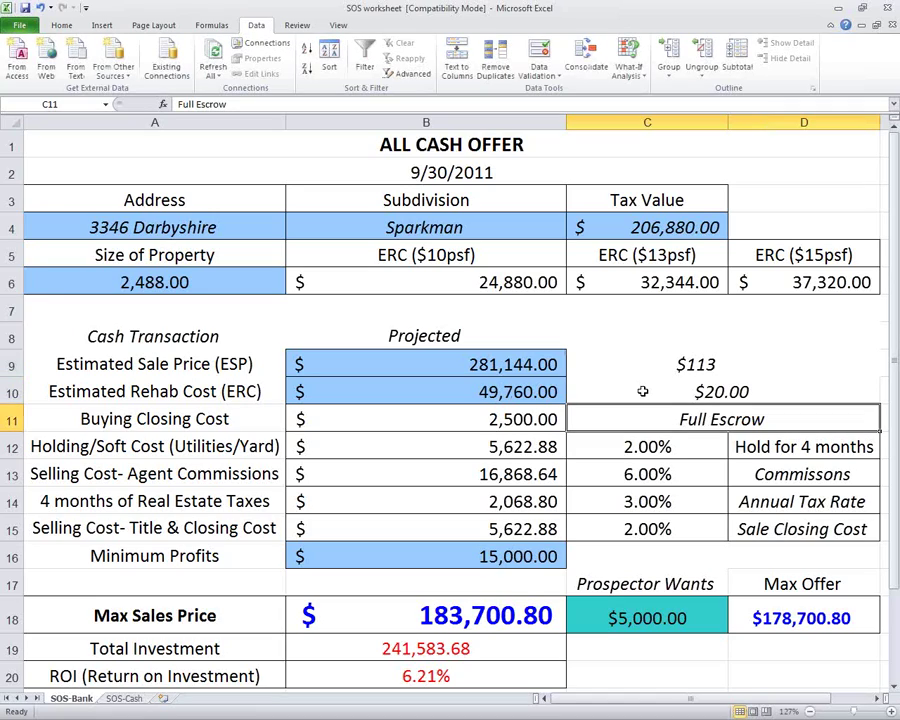
{"action": "left_click", "coordinate": [495, 557]}
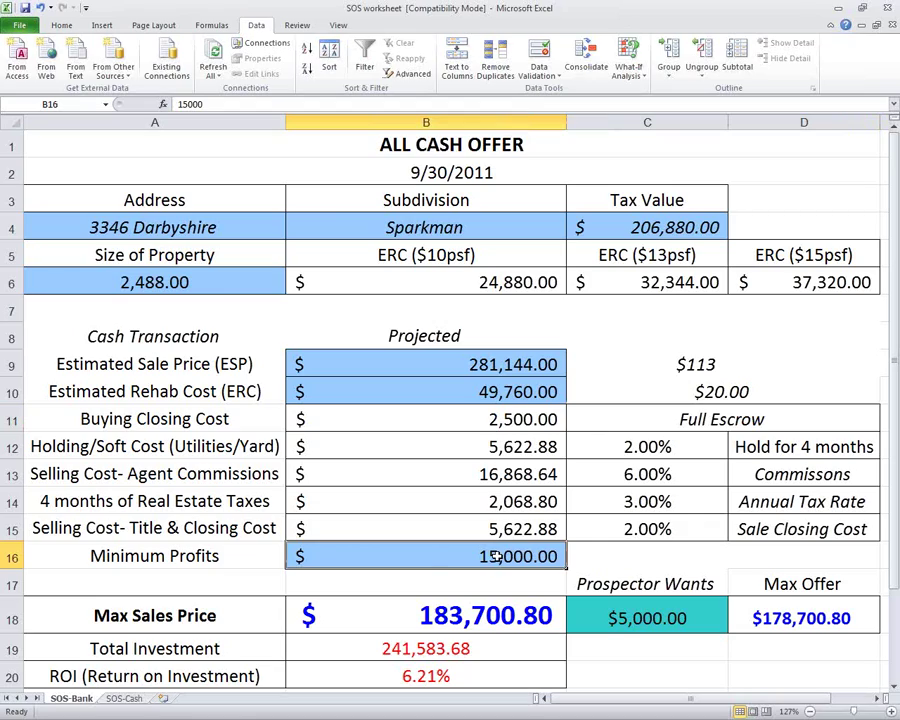
{"action": "type", "text": "30000"}
{"action": "key", "text": "Return"}
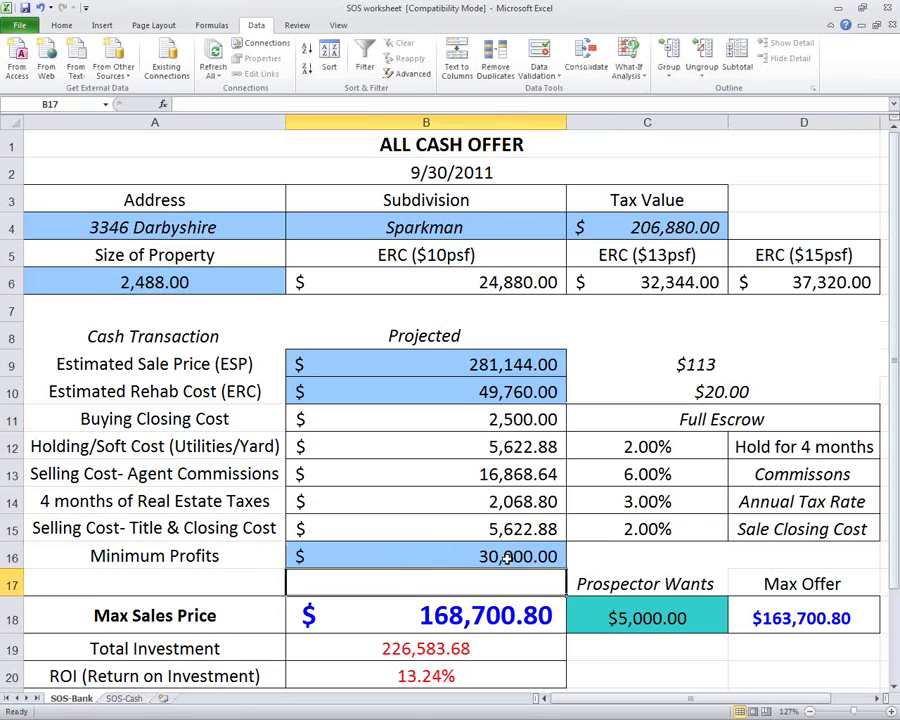
{"action": "left_click", "coordinate": [507, 559]}
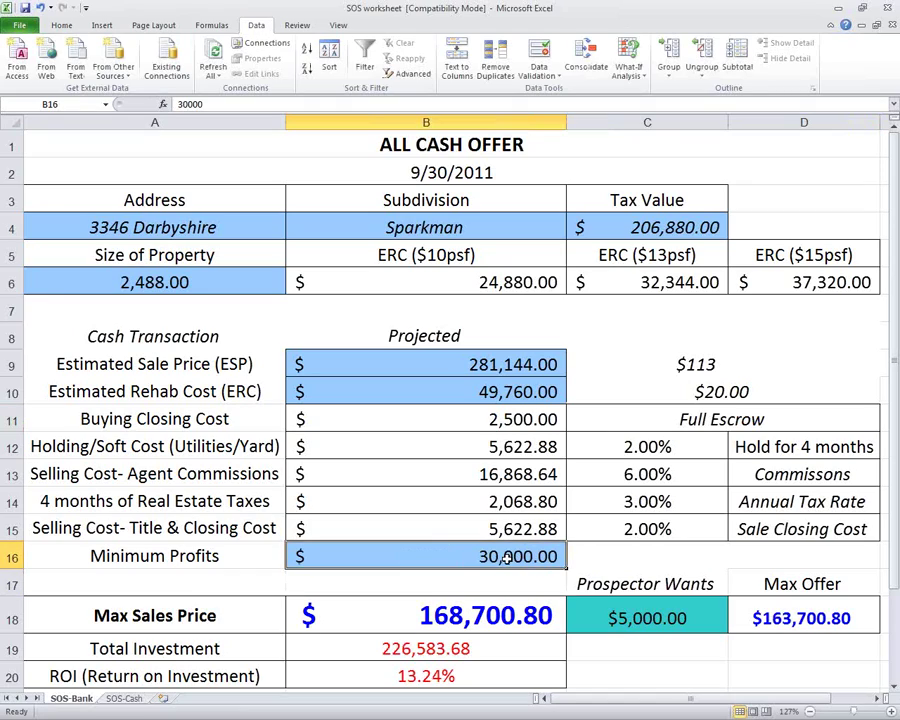
{"action": "type", "text": "35000"}
{"action": "key", "text": "Return"}
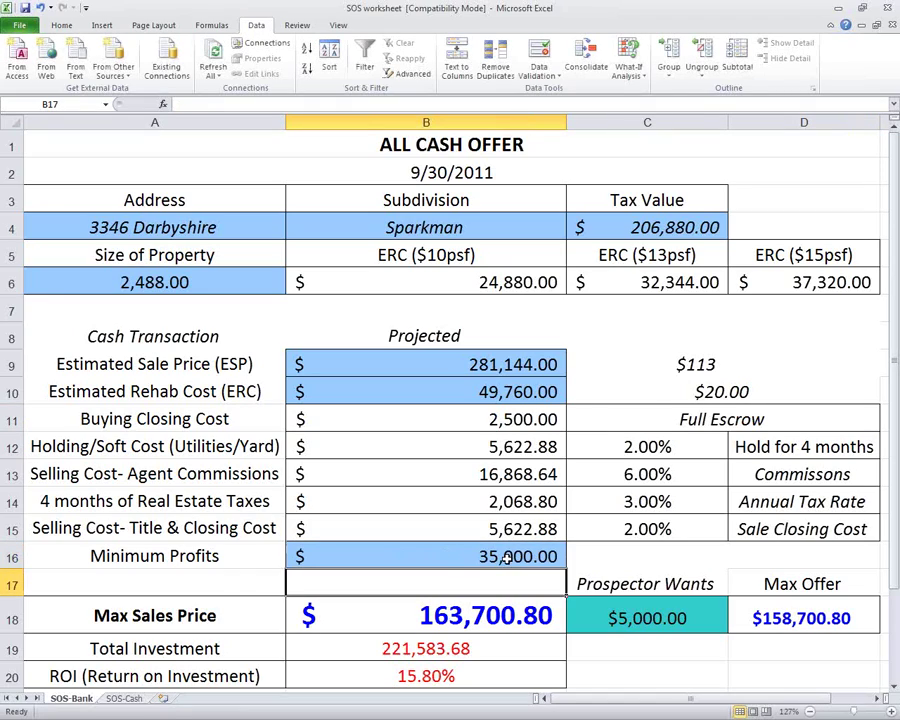
Enter a $10,000 Prospector Wants fee in C18.
{"action": "key", "text": "Down"}
{"action": "key", "text": "Right"}
{"action": "type", "text": "10000"}
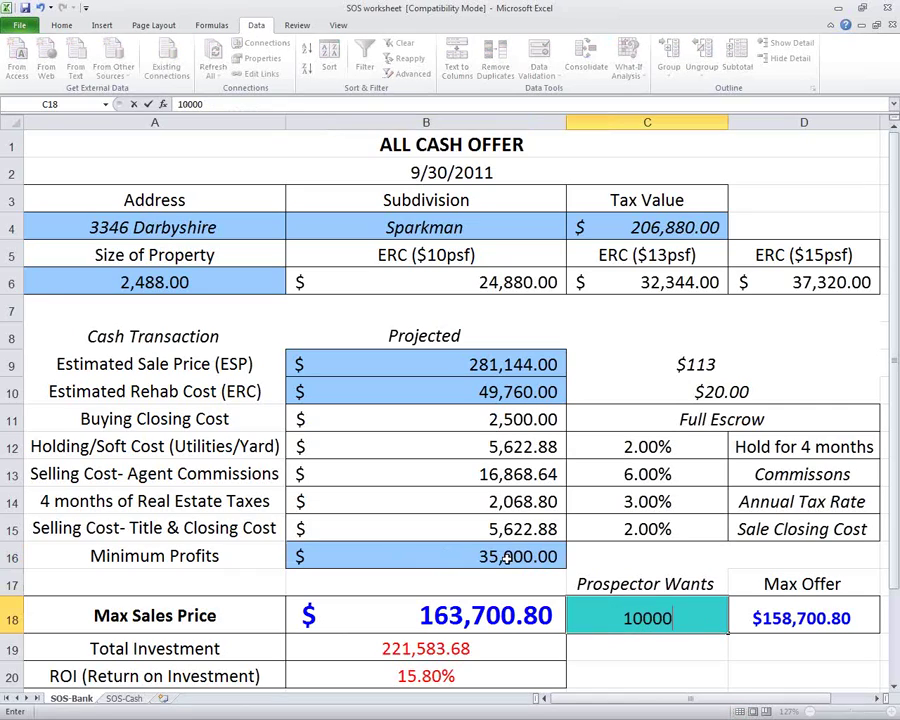
{"action": "key", "text": "Return"}
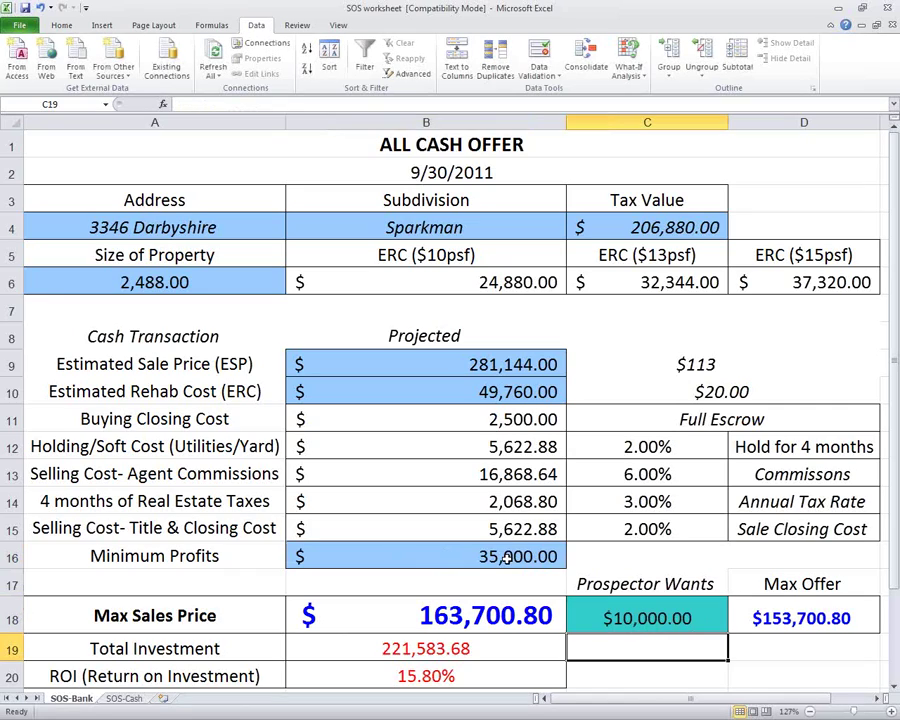
{"action": "key", "text": "Up"}
{"action": "key", "text": "Up"}
{"action": "key", "text": "Up"}
{"action": "key", "text": "Up"}
{"action": "key", "text": "Up"}
{"action": "key", "text": "Up"}
{"action": "key", "text": "Up"}
{"action": "key", "text": "Up"}
{"action": "key", "text": "Up"}
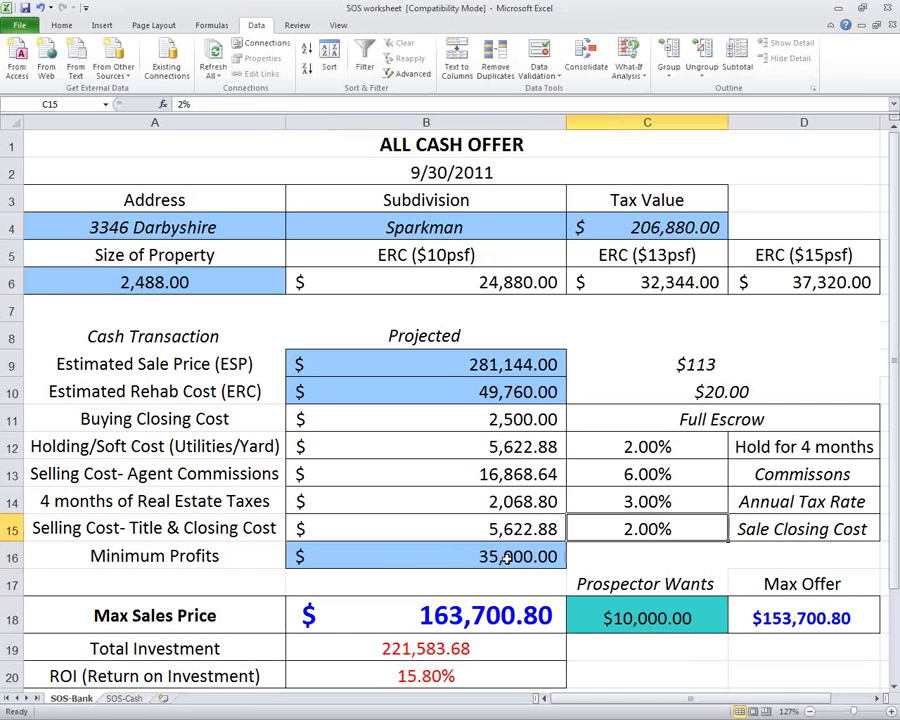
Try a $22 per square foot rehab rate and review the rehab cost and Max Offer cells.
{"action": "key", "text": "Left"}
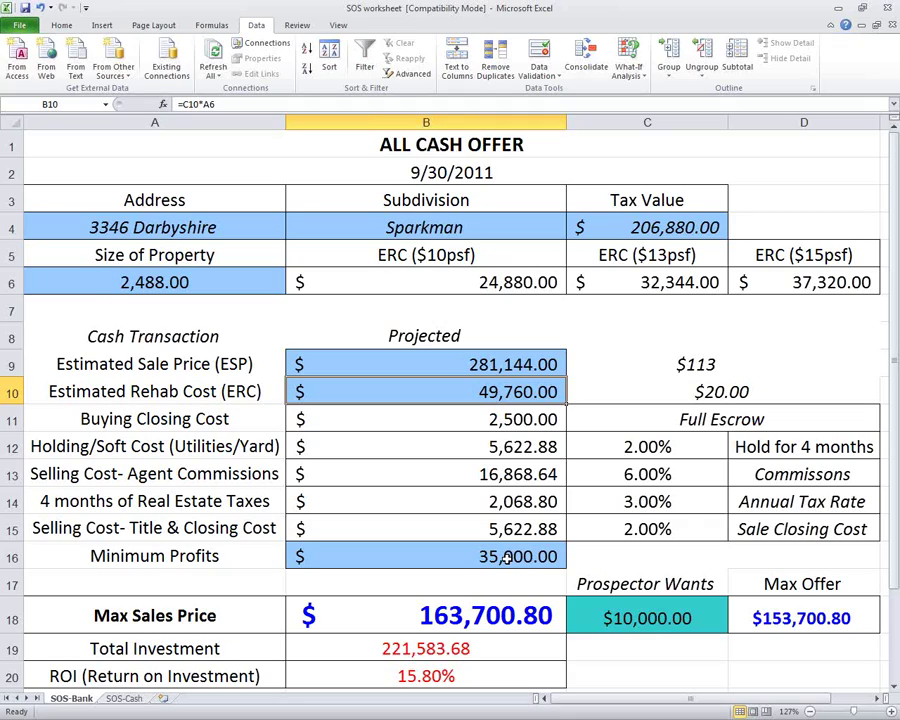
{"action": "key", "text": "Right"}
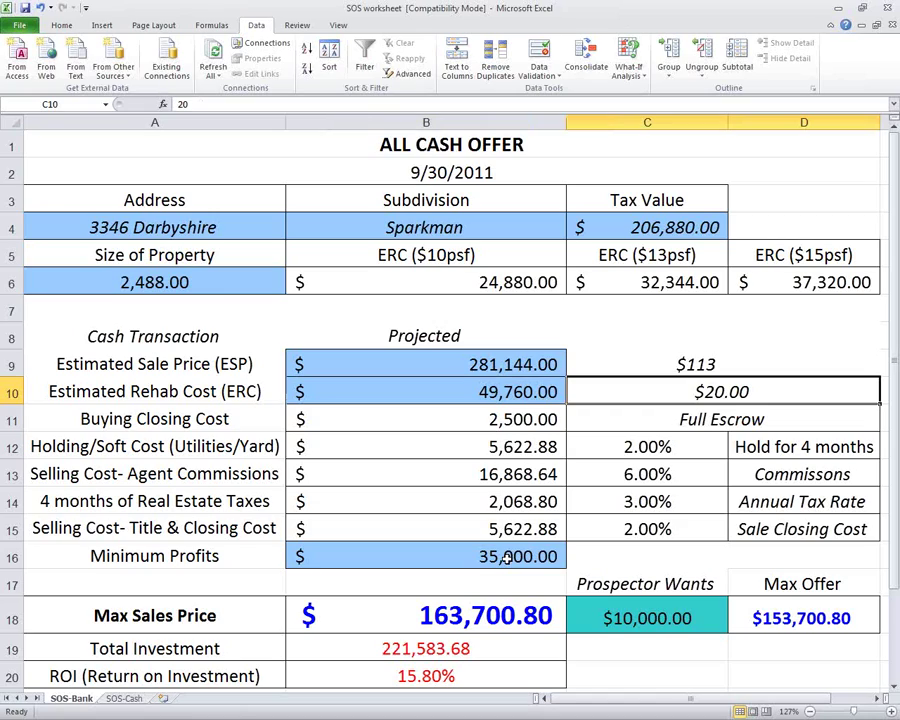
{"action": "type", "text": "22"}
{"action": "key", "text": "Return"}
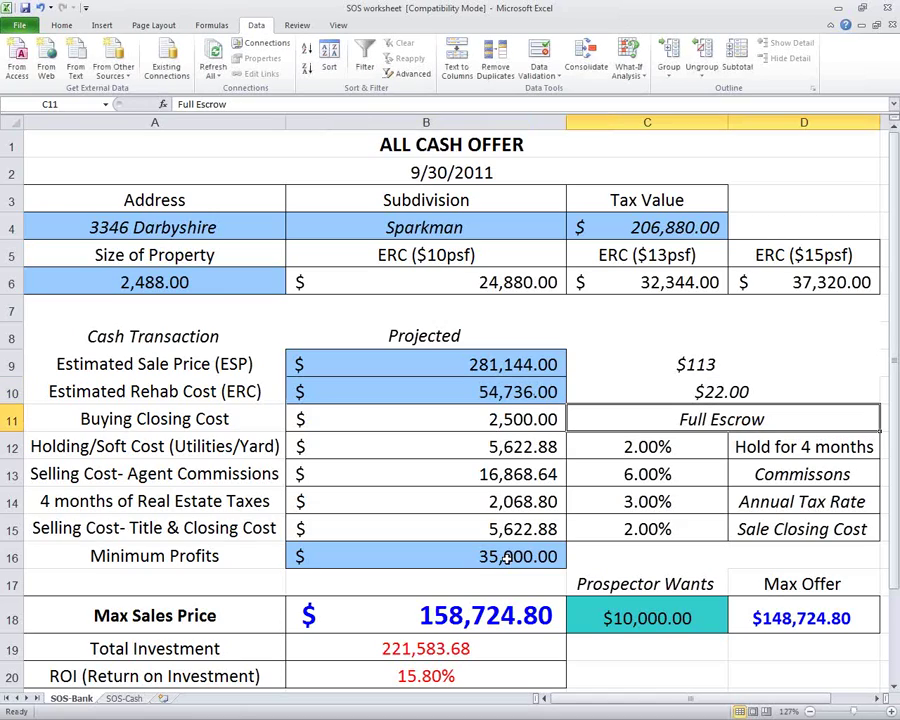
{"action": "key", "text": "Up"}
{"action": "key", "text": "Left"}
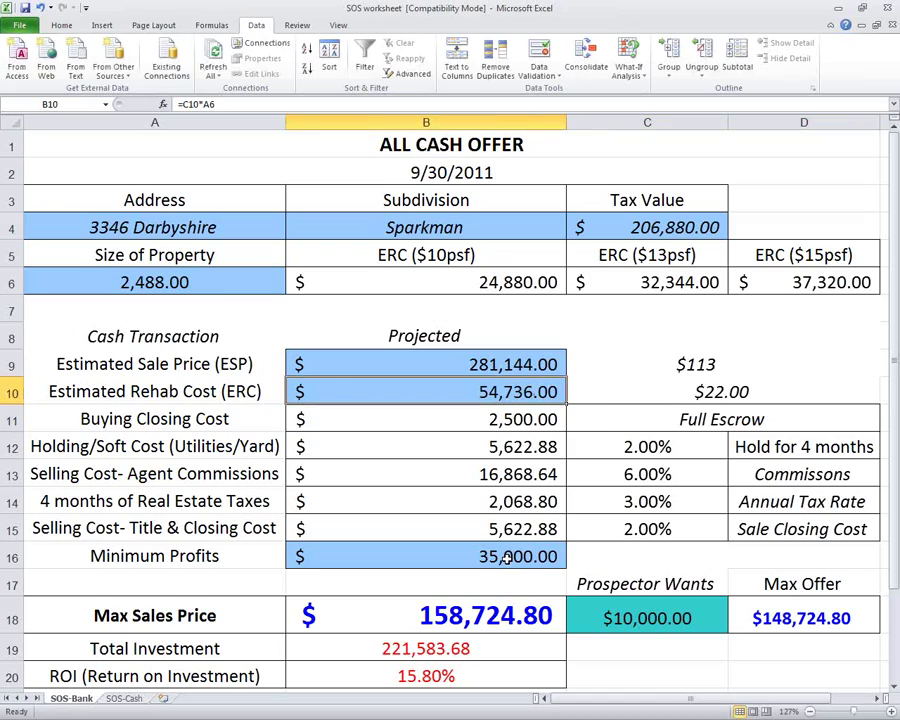
{"action": "key", "text": "Down"}
{"action": "key", "text": "Down"}
{"action": "key", "text": "Down"}
{"action": "key", "text": "Down"}
{"action": "key", "text": "Down"}
{"action": "key", "text": "Down"}
{"action": "key", "text": "Down"}
{"action": "key", "text": "Down"}
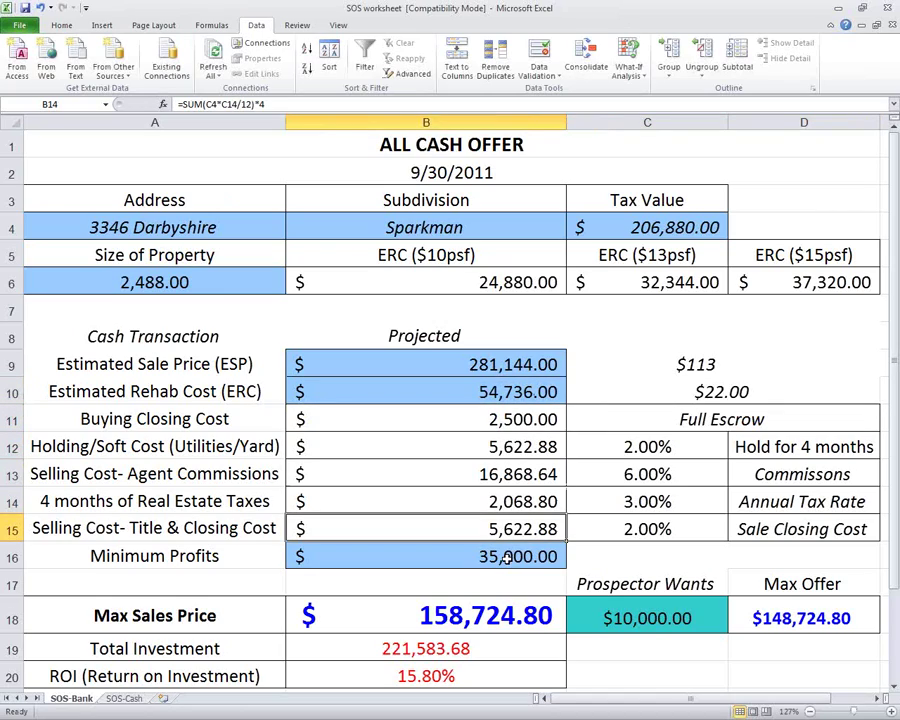
{"action": "key", "text": "Right"}
{"action": "key", "text": "Right"}
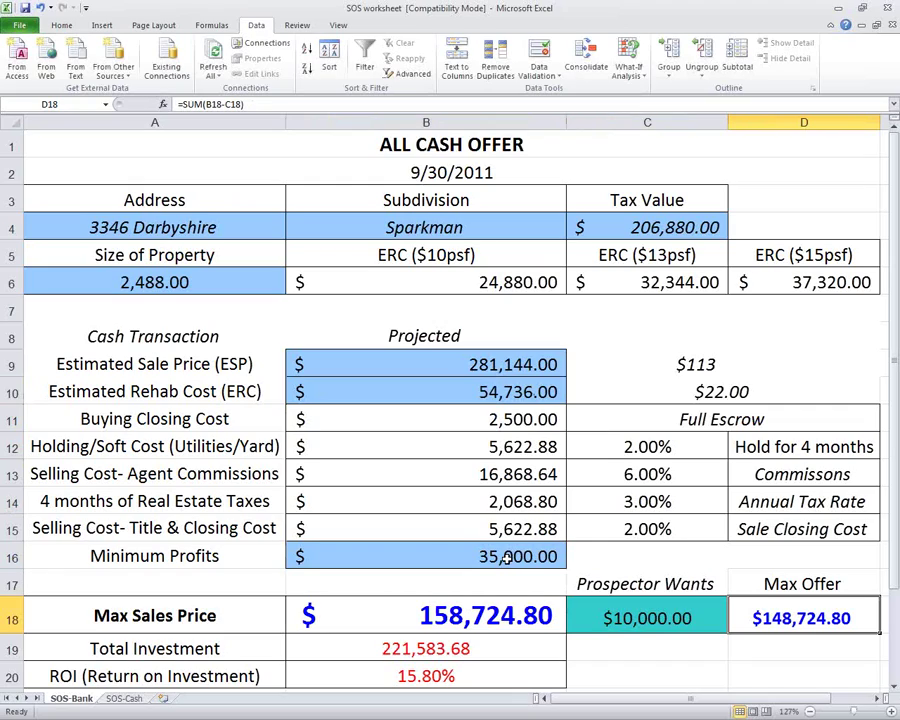
{"action": "key", "text": "Left"}
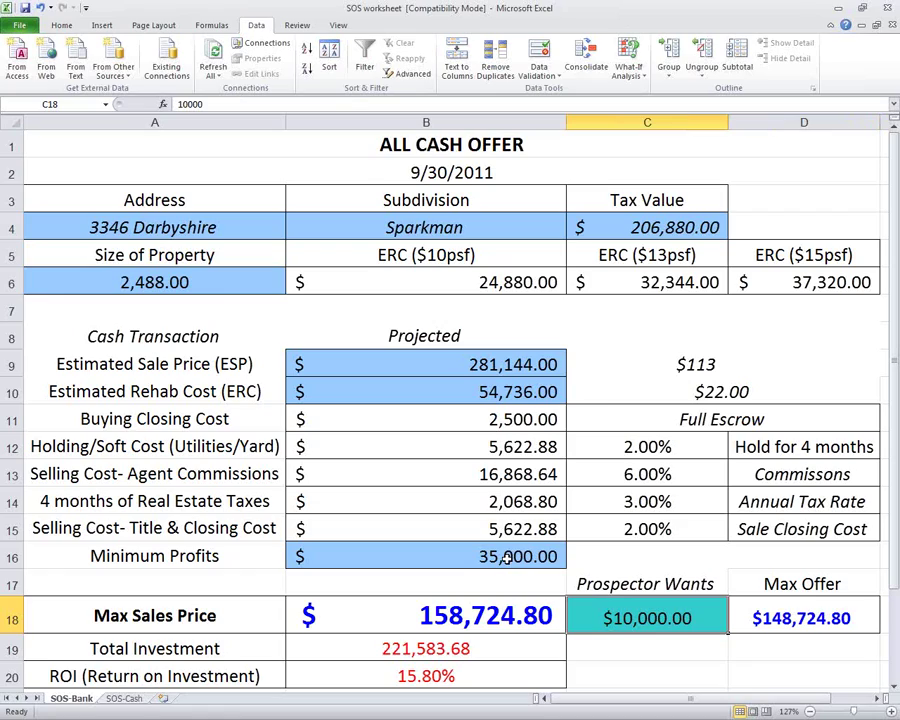
{"action": "key", "text": "Left"}
{"action": "key", "text": "Up"}
{"action": "key", "text": "Up"}
{"action": "key", "text": "Up"}
{"action": "key", "text": "Up"}
{"action": "key", "text": "Up"}
{"action": "key", "text": "Up"}
{"action": "key", "text": "Up"}
{"action": "key", "text": "Up"}
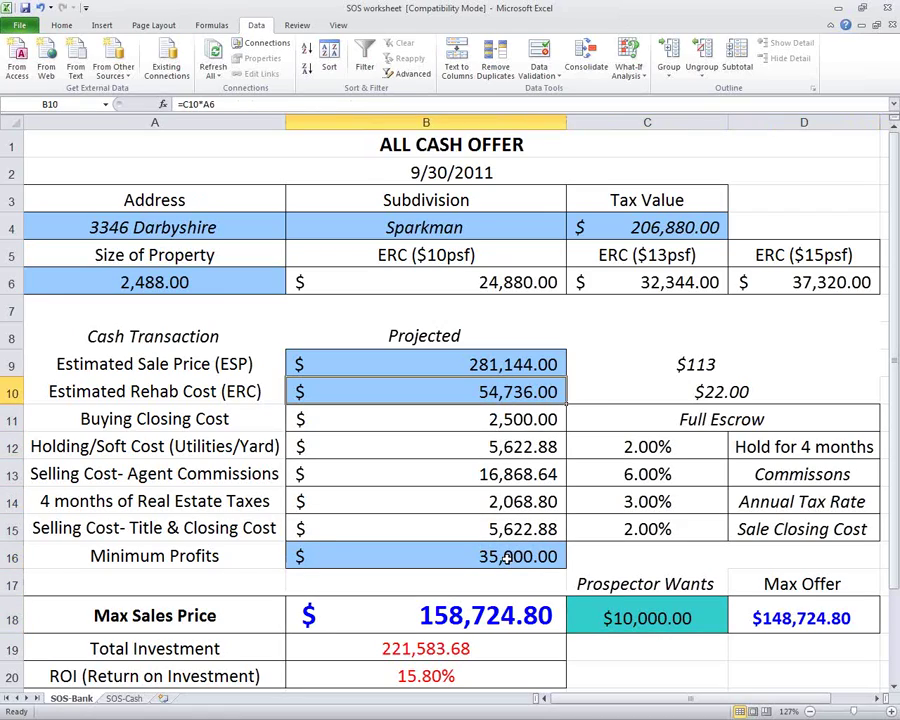
{"action": "key", "text": "Right"}
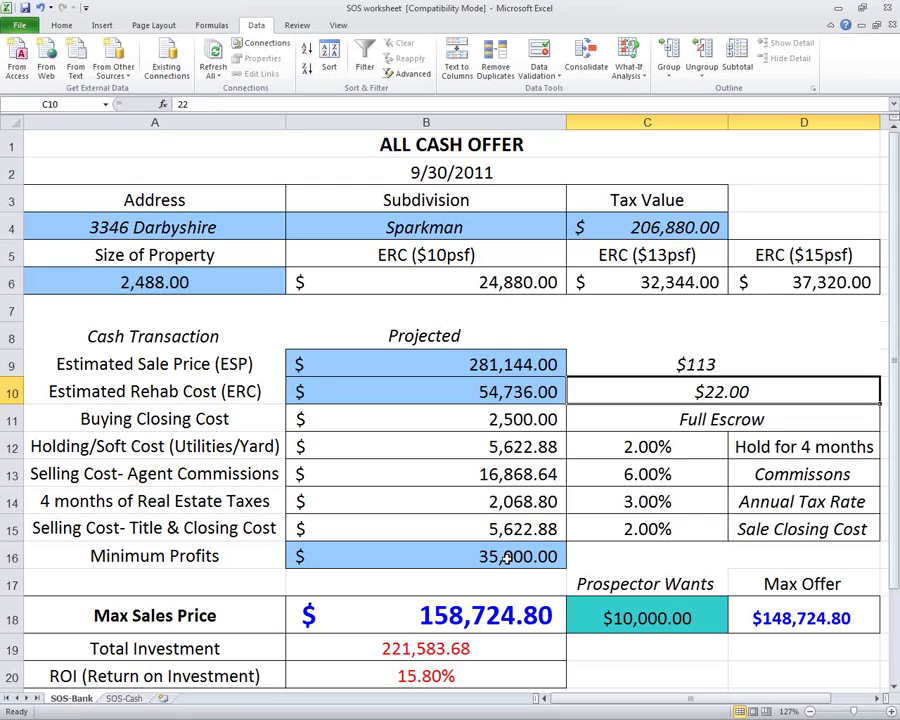
Set the sale price to $111 and rehab to $24 per square foot, with Prospector Wants at $5.
{"action": "key", "text": "Up"}
{"action": "type", "text": "111"}
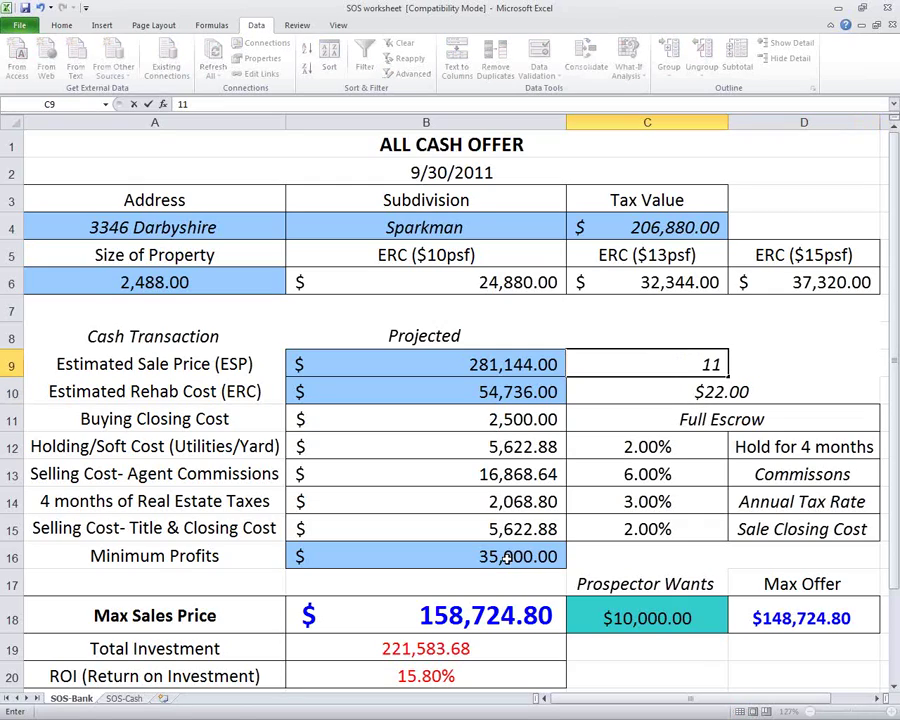
{"action": "key", "text": "Return"}
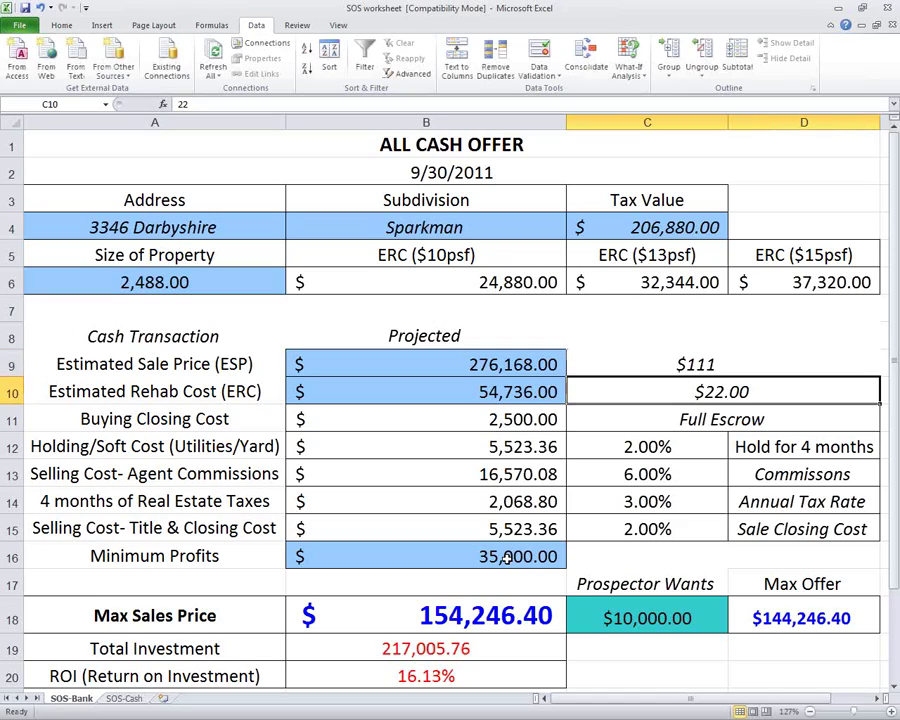
{"action": "type", "text": "24"}
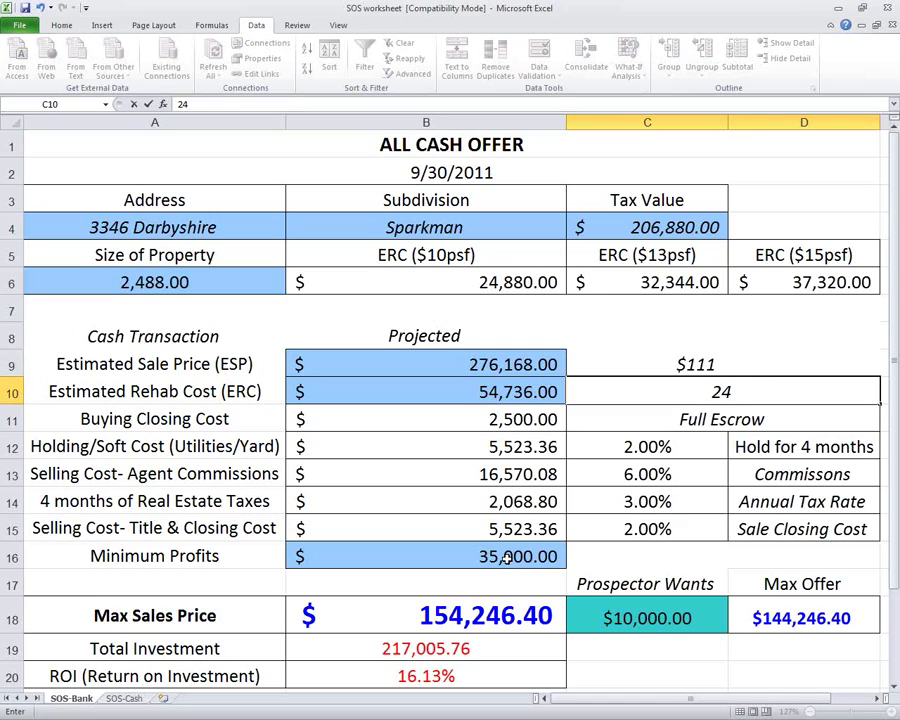
{"action": "key", "text": "Return"}
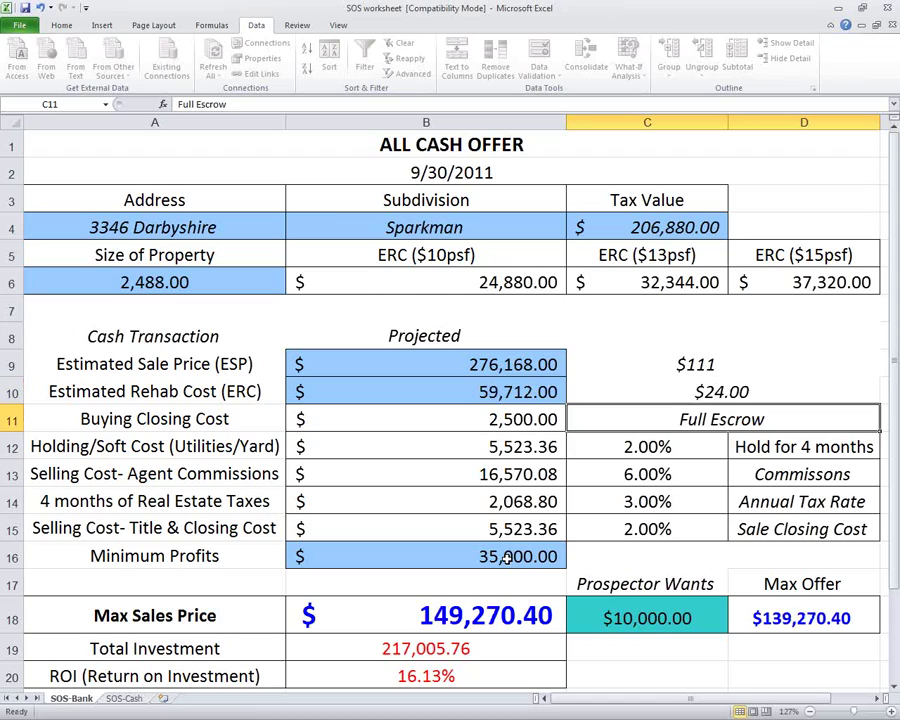
{"action": "key", "text": "Down"}
{"action": "key", "text": "Down"}
{"action": "key", "text": "Down"}
{"action": "key", "text": "Down"}
{"action": "key", "text": "Down"}
{"action": "key", "text": "Down"}
{"action": "key", "text": "Down"}
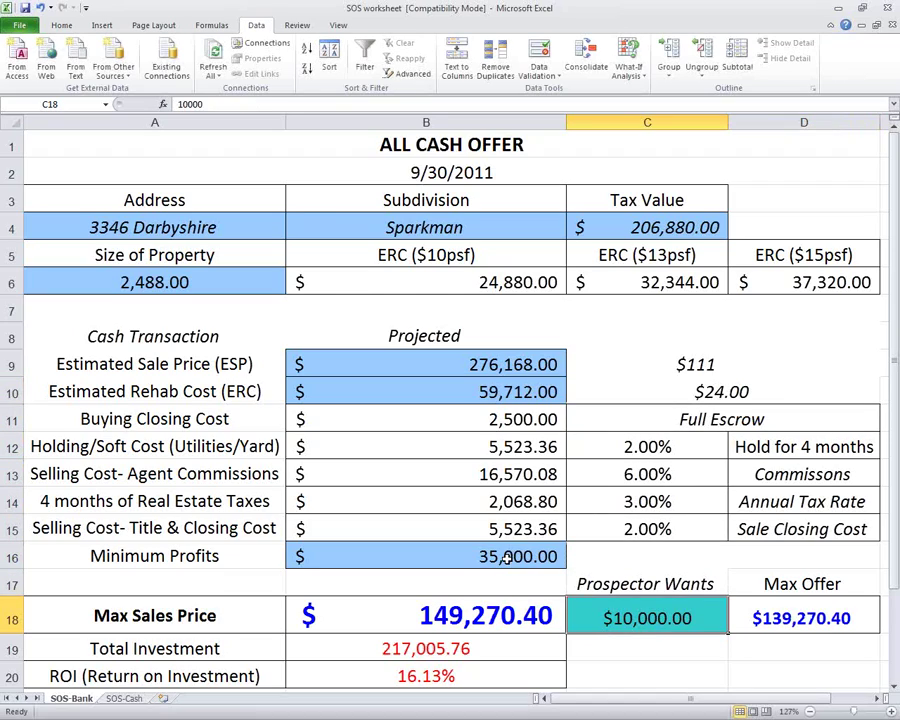
{"action": "type", "text": "5"}
{"action": "key", "text": "Return"}
{"action": "key", "text": "Up"}
{"action": "key", "text": "Up"}
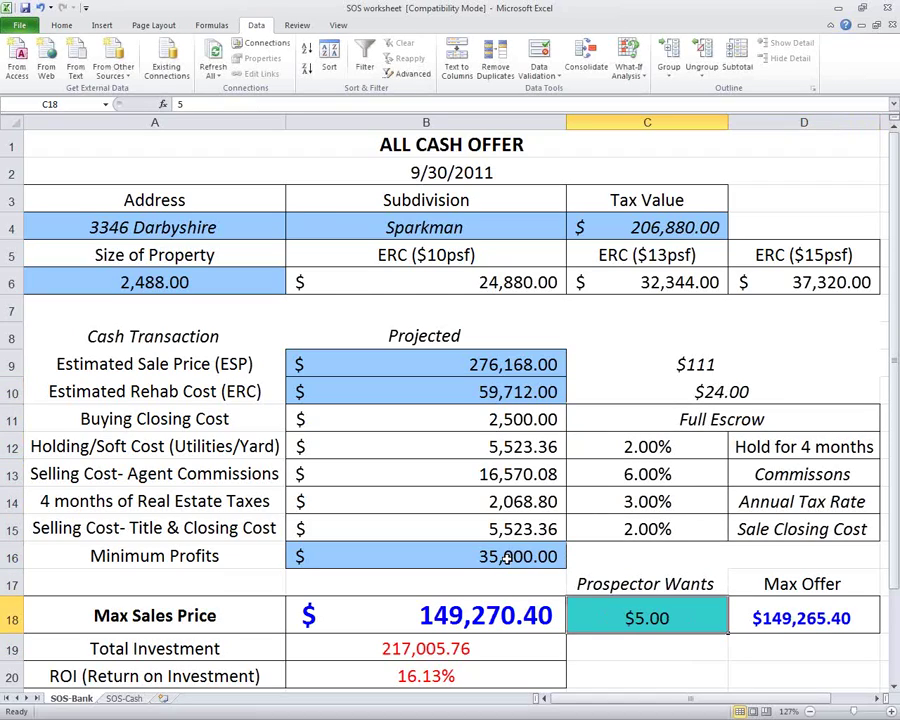
{"action": "key", "text": "Left"}
{"action": "key", "text": "Up"}
{"action": "key", "text": "Up"}
{"action": "key", "text": "Up"}
{"action": "key", "text": "Up"}
{"action": "key", "text": "Up"}
{"action": "key", "text": "Up"}
{"action": "key", "text": "Up"}
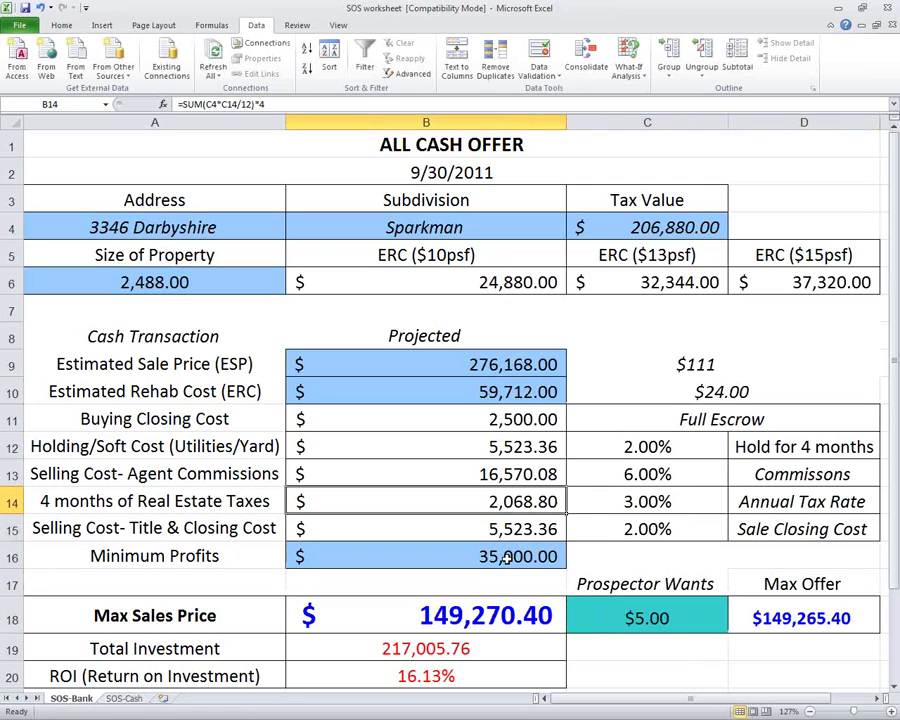
{"action": "key", "text": "Up"}
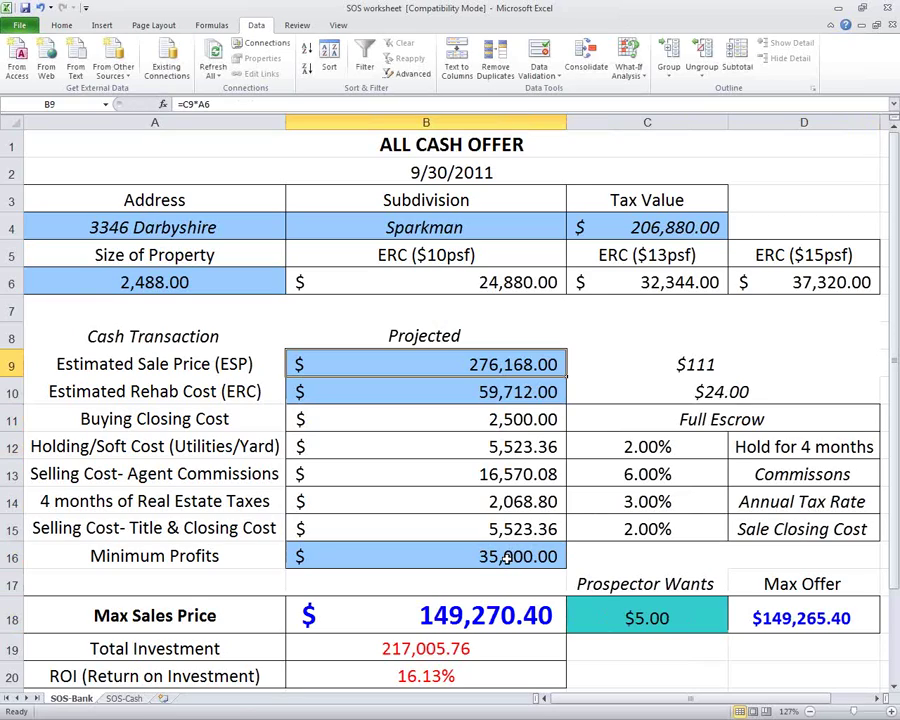
{"action": "key", "text": "Down"}
{"action": "key", "text": "Down"}
{"action": "key", "text": "Down"}
{"action": "key", "text": "Down"}
{"action": "key", "text": "Down"}
{"action": "key", "text": "Down"}
{"action": "key", "text": "Down"}
{"action": "key", "text": "Down"}
{"action": "key", "text": "Down"}
{"action": "key", "text": "Down"}
{"action": "key", "text": "Down"}
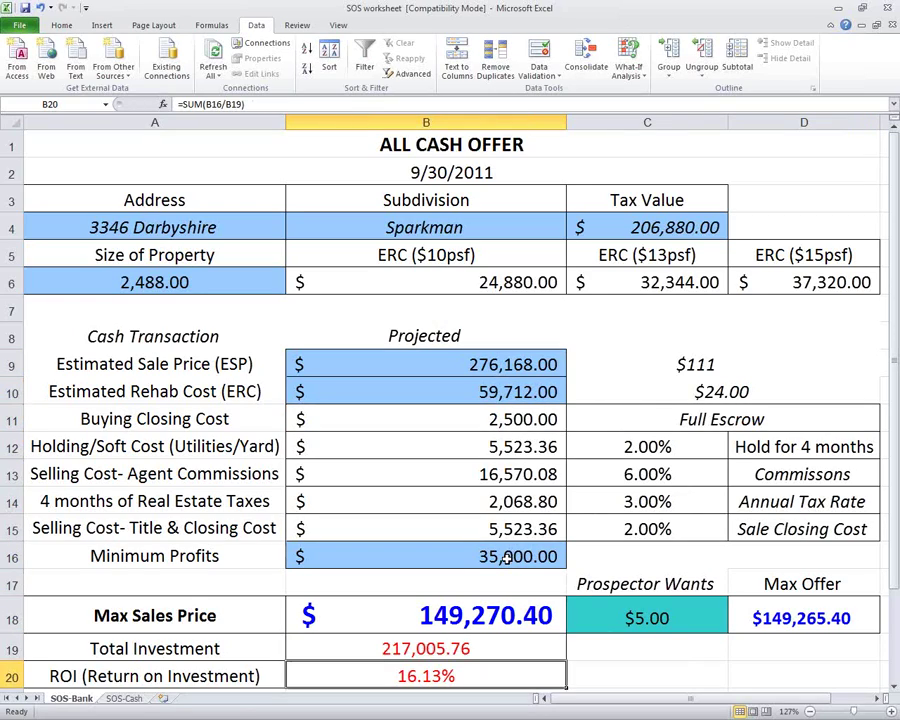
{"action": "key", "text": "Up"}
{"action": "key", "text": "Up"}
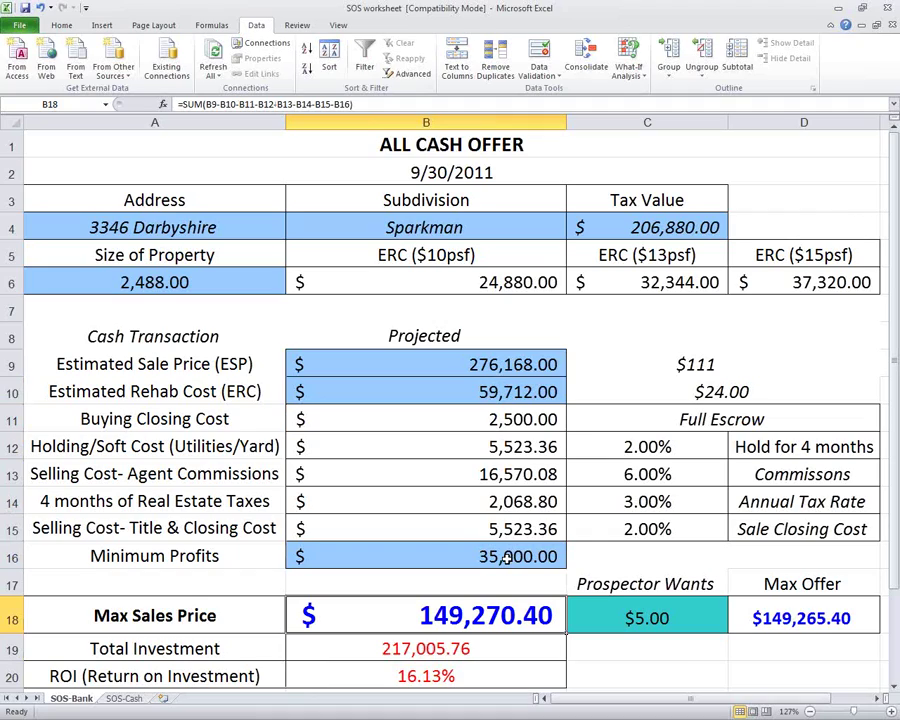
{"action": "key", "text": "Up"}
{"action": "key", "text": "Up"}
{"action": "key", "text": "Up"}
{"action": "key", "text": "Up"}
{"action": "key", "text": "Up"}
{"action": "key", "text": "Up"}
{"action": "key", "text": "Up"}
{"action": "key", "text": "Up"}
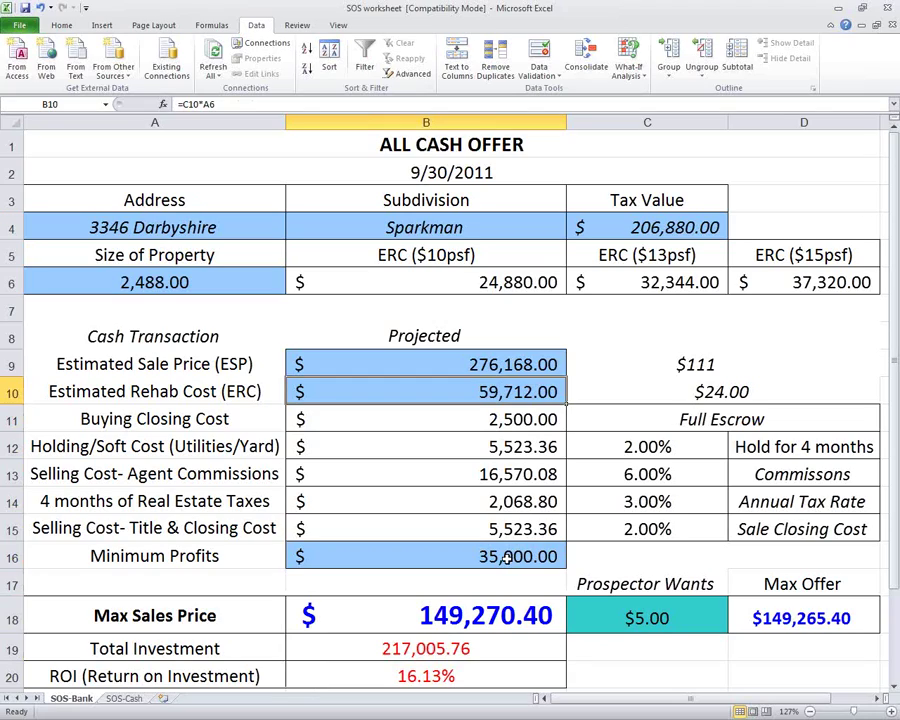
{"action": "key", "text": "Right"}
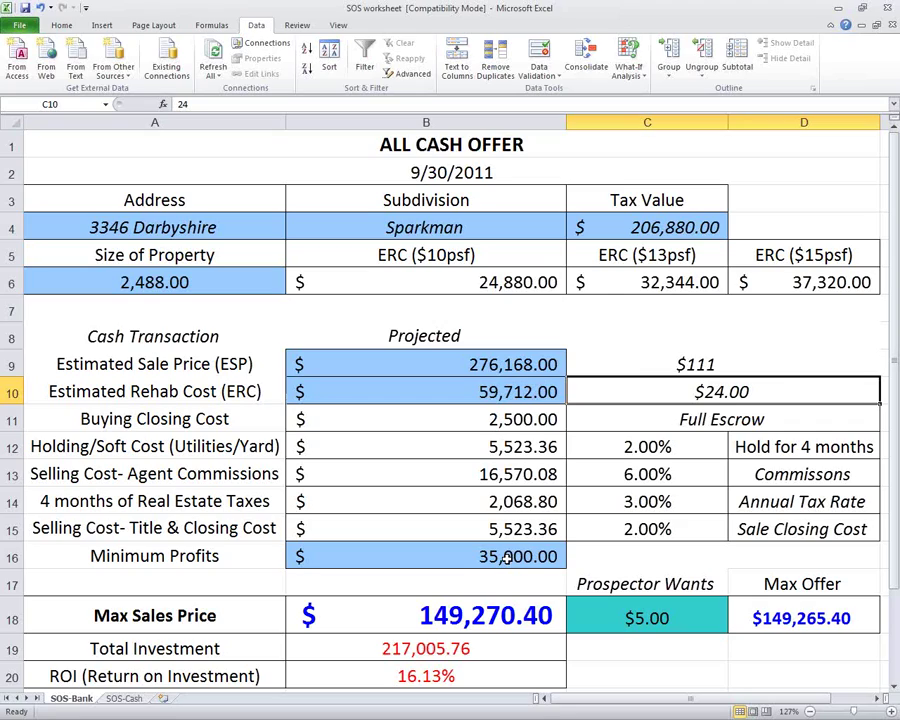
Try a $22 rehab rate with a $5,000 prospector fee.
{"action": "type", "text": "22"}
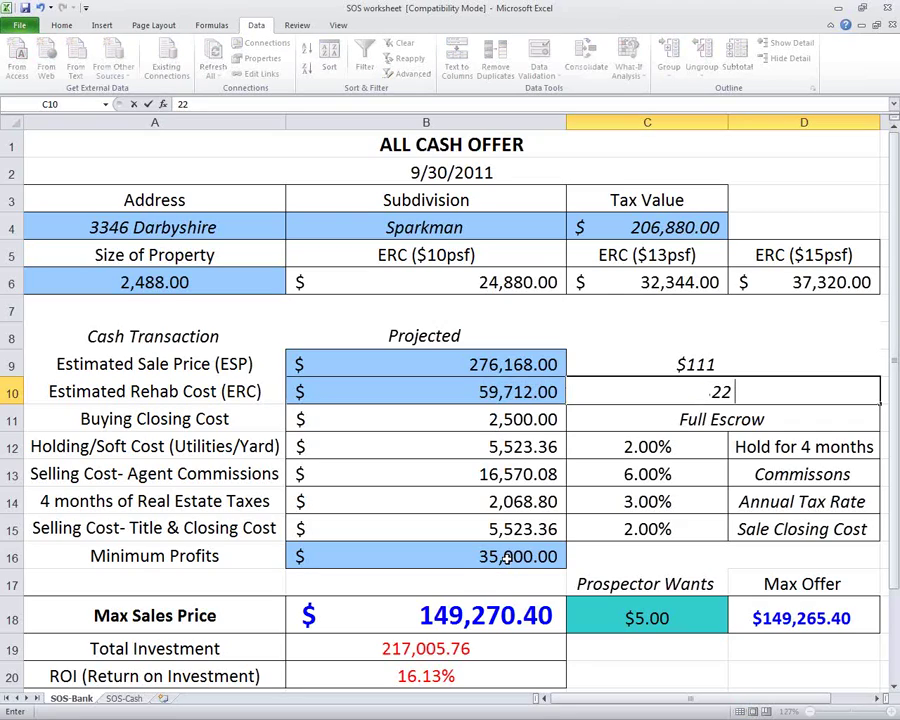
{"action": "key", "text": "Return"}
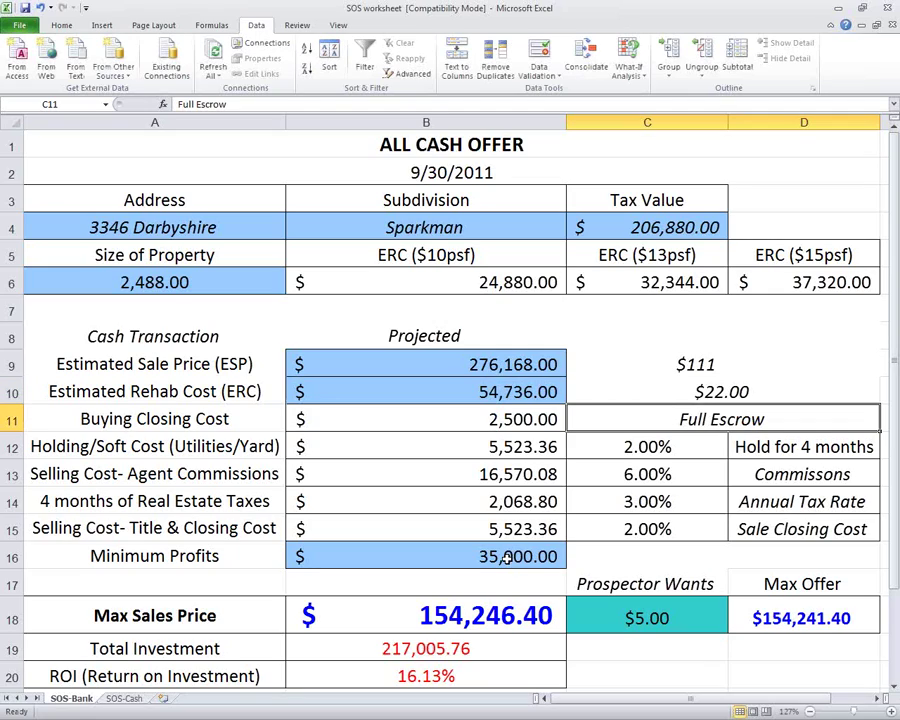
{"action": "key", "text": "Up"}
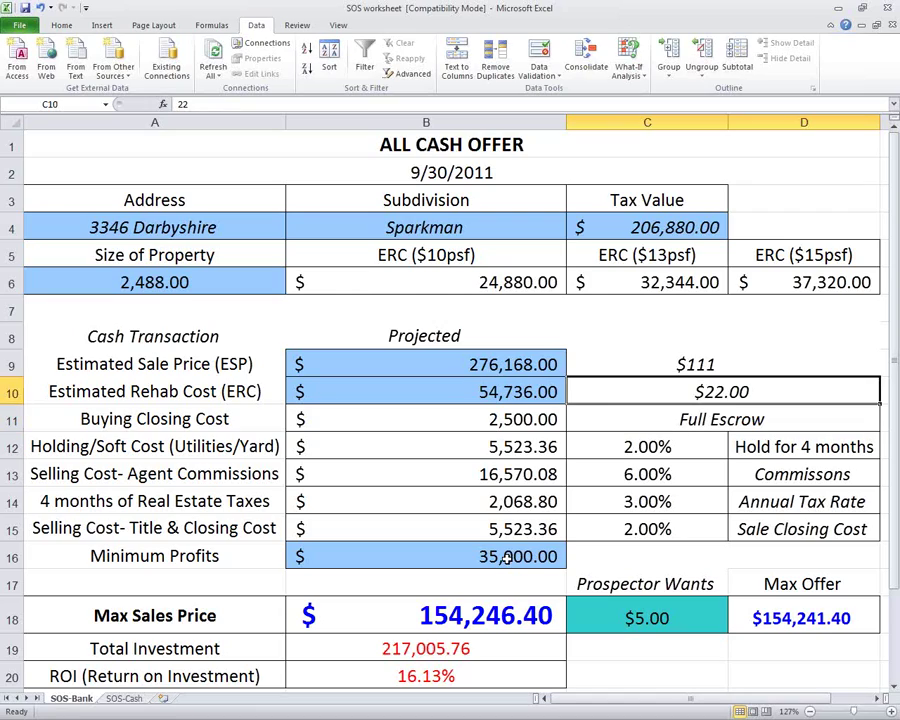
{"action": "key", "text": "Down"}
{"action": "key", "text": "Down"}
{"action": "key", "text": "Down"}
{"action": "key", "text": "Down"}
{"action": "key", "text": "Down"}
{"action": "key", "text": "Down"}
{"action": "key", "text": "Down"}
{"action": "key", "text": "Down"}
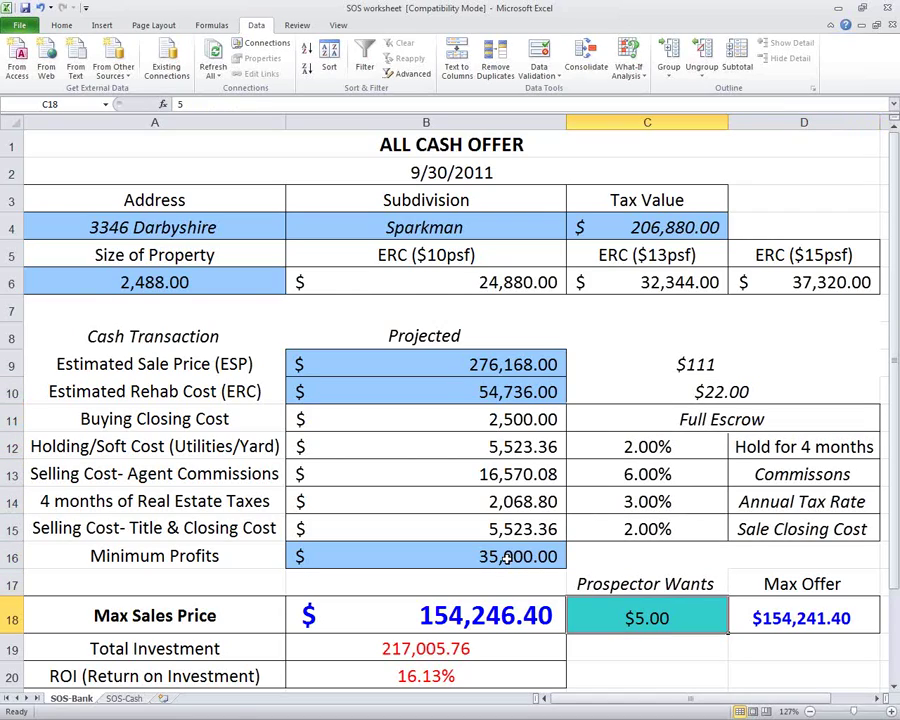
{"action": "type", "text": "50000"}
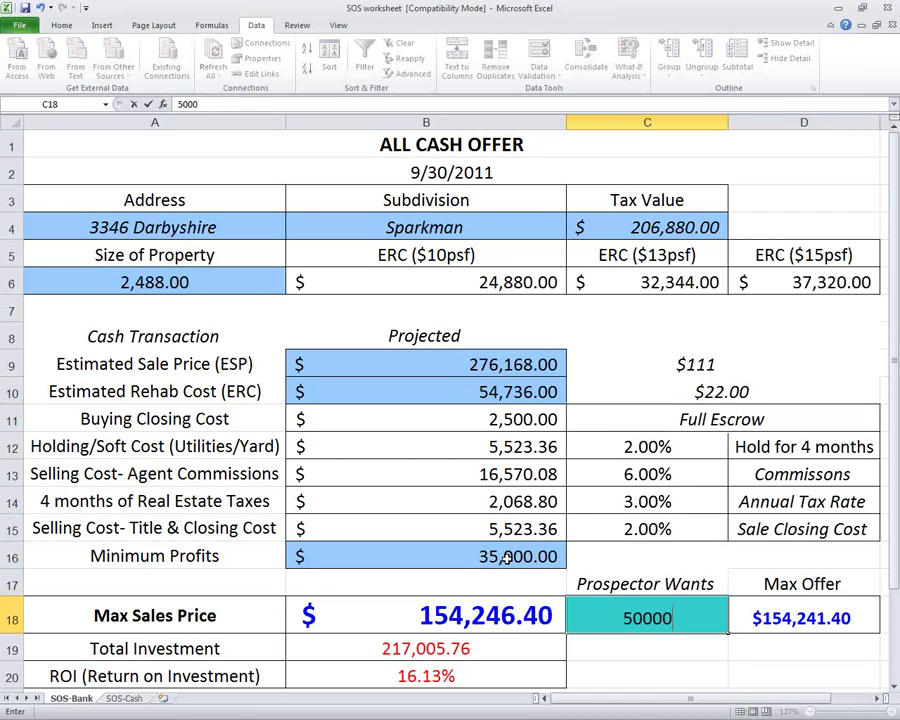
{"action": "key", "text": "BackSpace"}
{"action": "key", "text": "Return"}
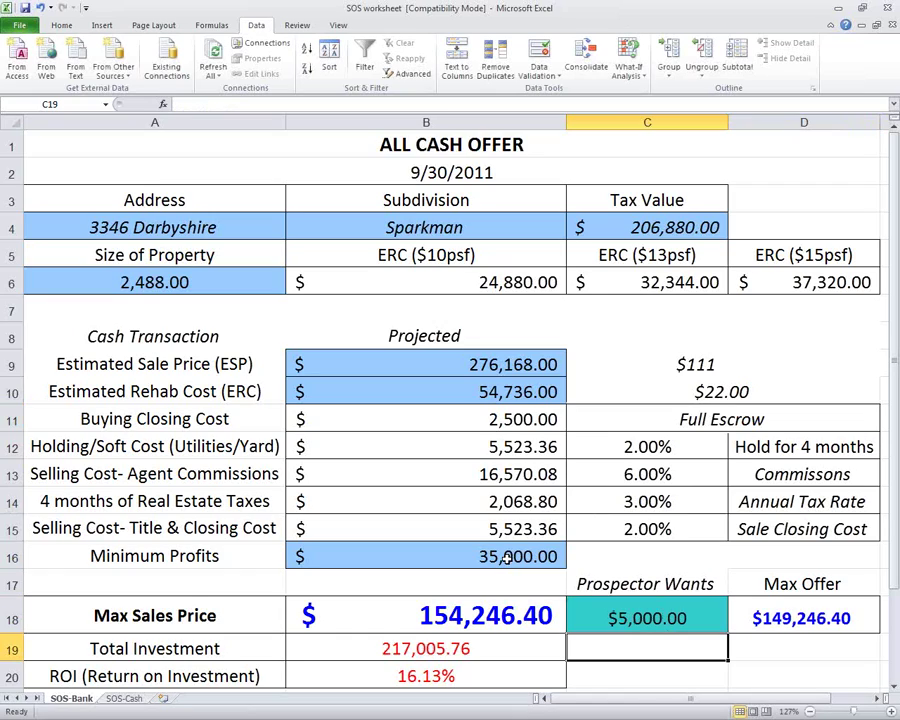
{"action": "key", "text": "Up"}
{"action": "key", "text": "Up"}
{"action": "key", "text": "Up"}
{"action": "key", "text": "Up"}
{"action": "key", "text": "Up"}
{"action": "key", "text": "Up"}
{"action": "key", "text": "Up"}
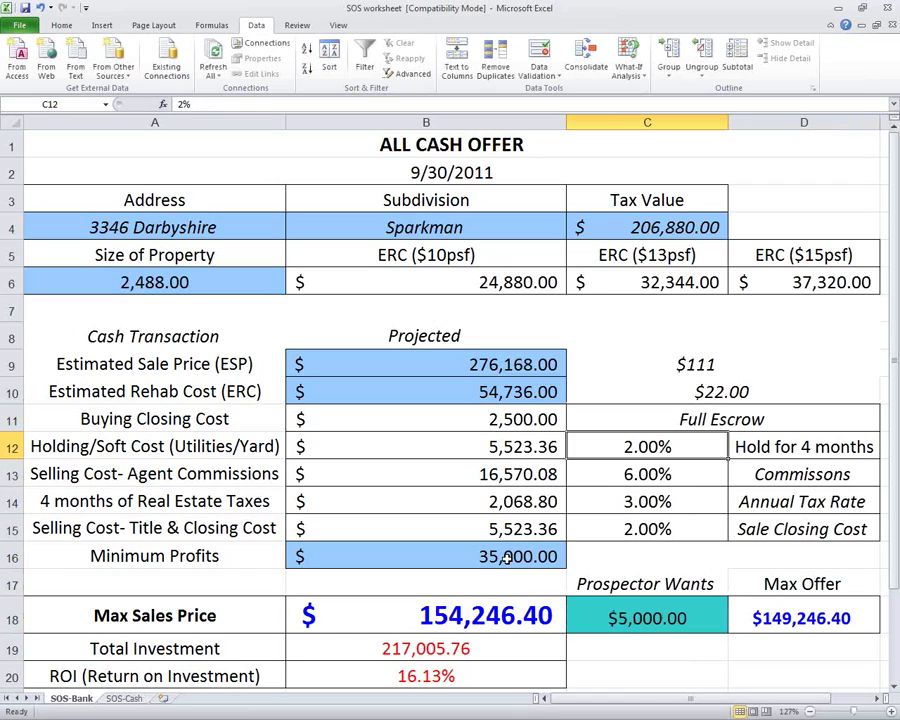
{"action": "key", "text": "Up"}
{"action": "key", "text": "Up"}
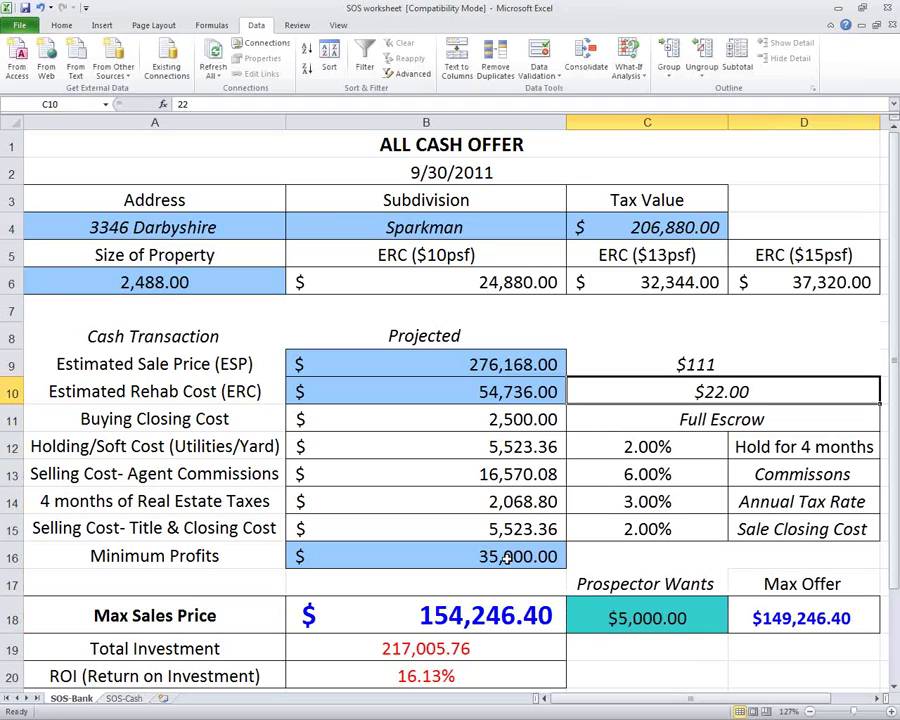
Set the rehab rate to $20 and Prospector Wants to $10,000, then check the Max Offer in D18.
{"action": "type", "text": "20"}
{"action": "key", "text": "Return"}
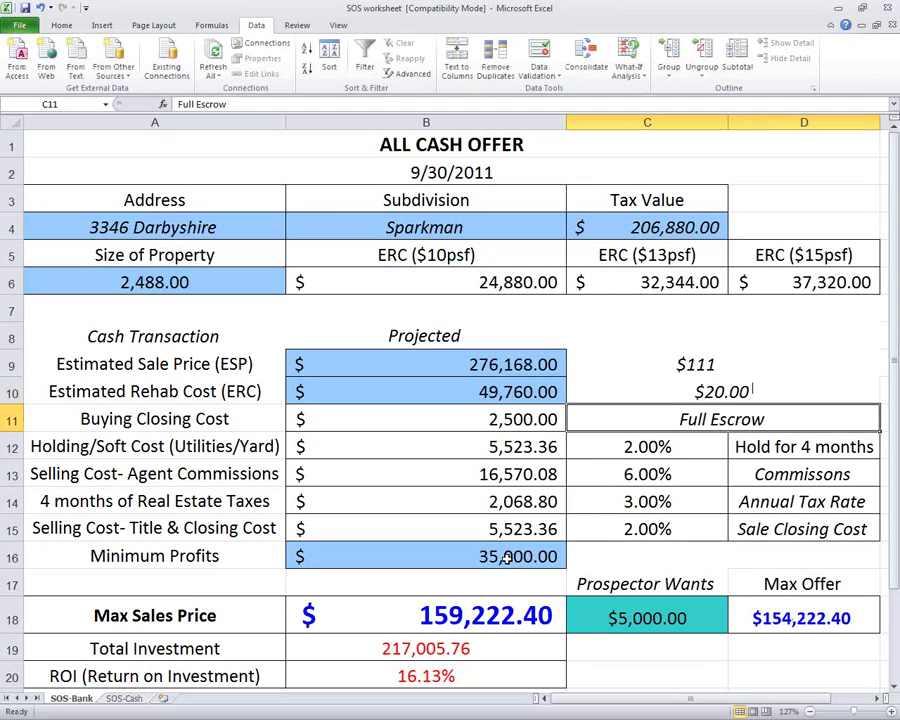
{"action": "key", "text": "Down"}
{"action": "key", "text": "Down"}
{"action": "key", "text": "Down"}
{"action": "key", "text": "Down"}
{"action": "key", "text": "Down"}
{"action": "key", "text": "Down"}
{"action": "key", "text": "Down"}
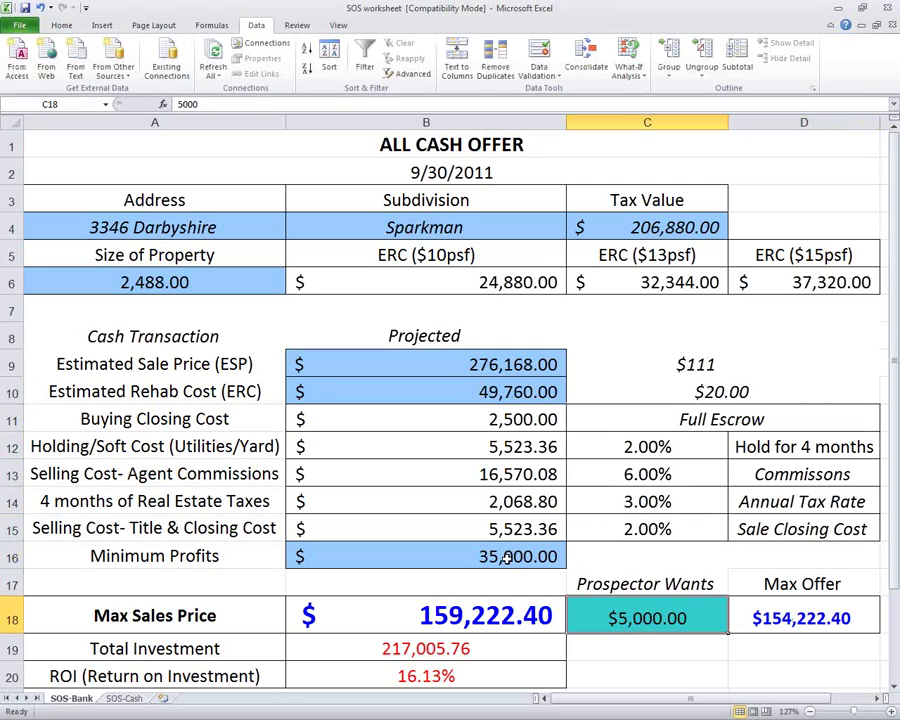
{"action": "type", "text": "10000"}
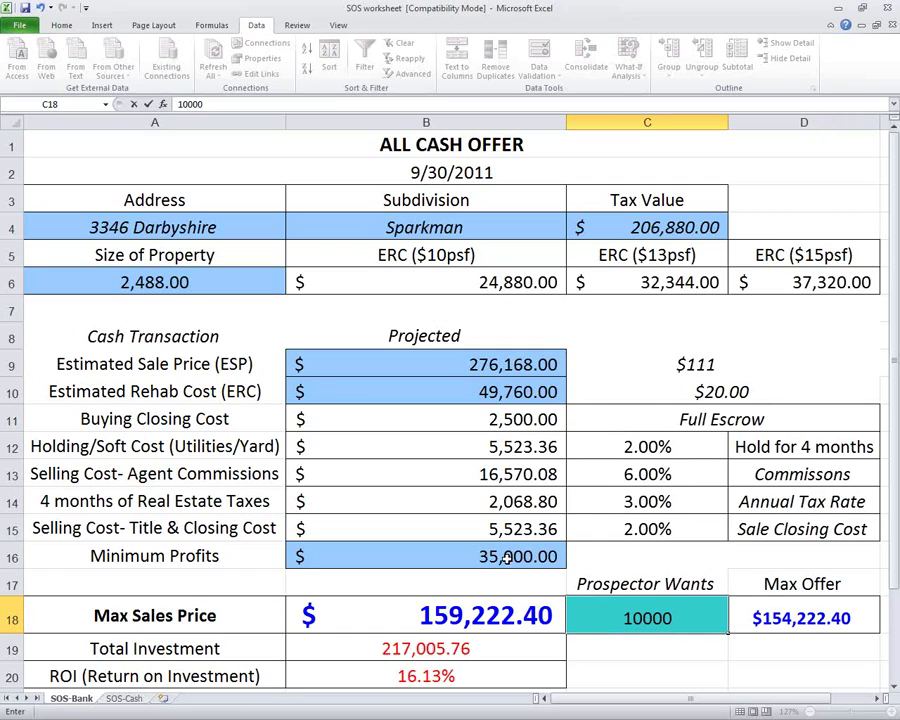
{"action": "key", "text": "Return"}
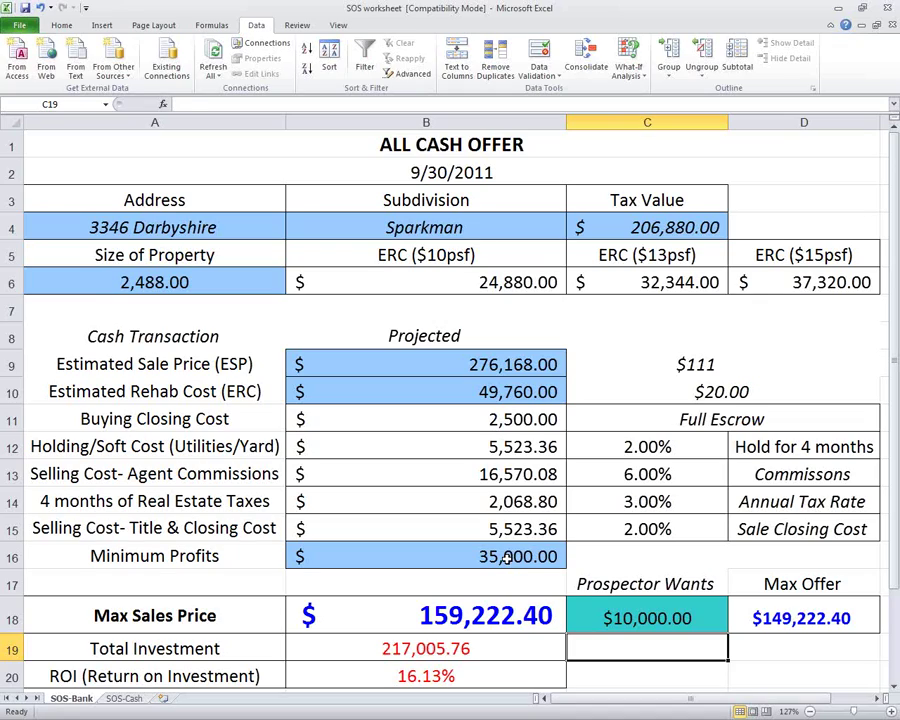
{"action": "key", "text": "Up"}
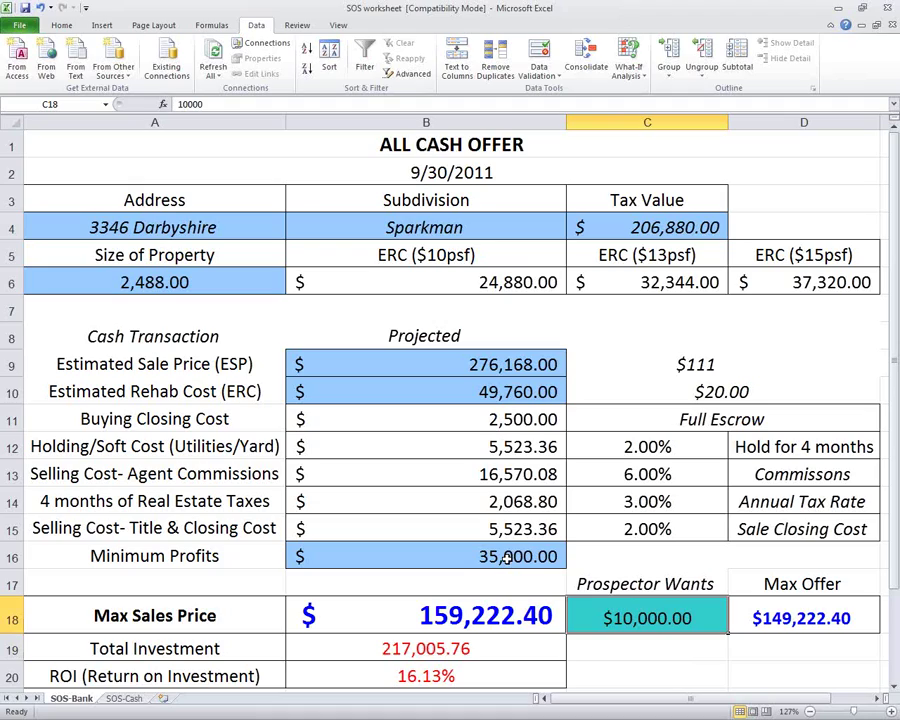
{"action": "key", "text": "Right"}
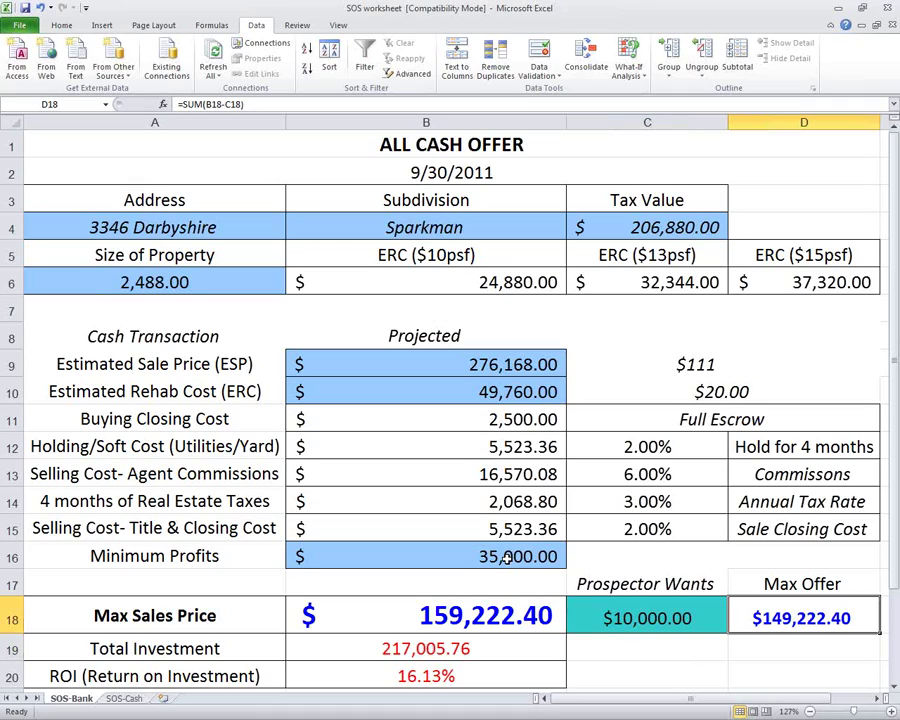
Recheck the prospector fee, Max Offer and B18 max sales price formulas, then switch to the Property List workbook.
{"action": "key", "text": "Left"}
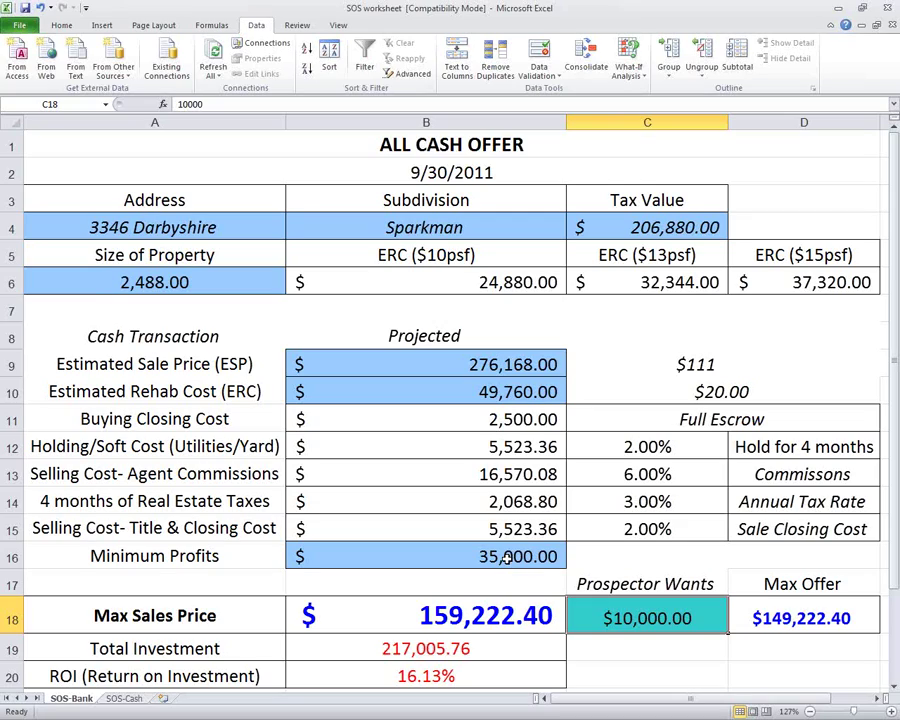
{"action": "key", "text": "Right"}
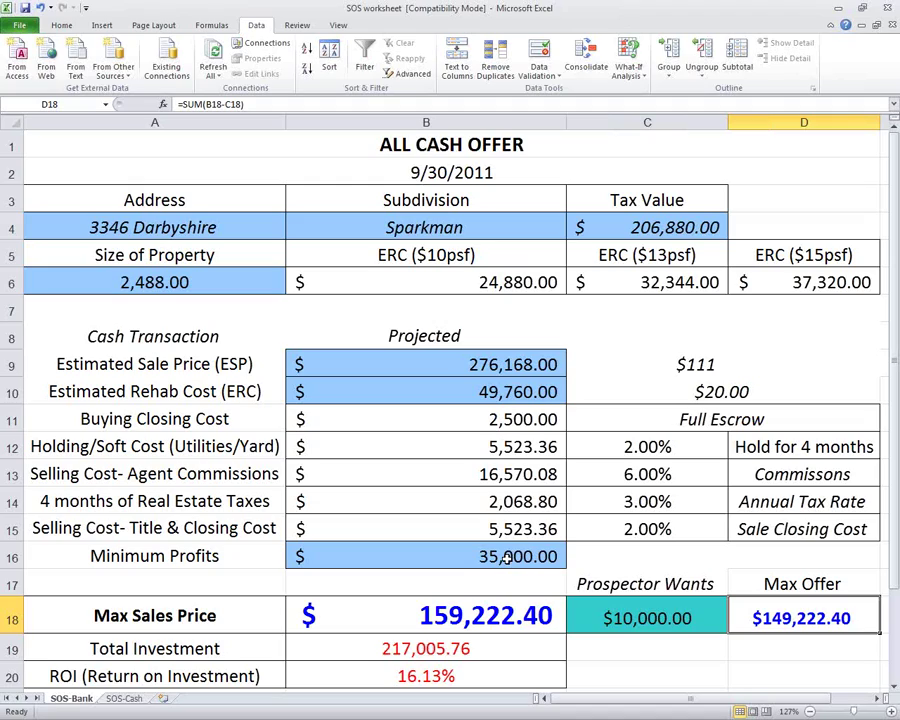
{"action": "key", "text": "Left"}
{"action": "key", "text": "Left"}
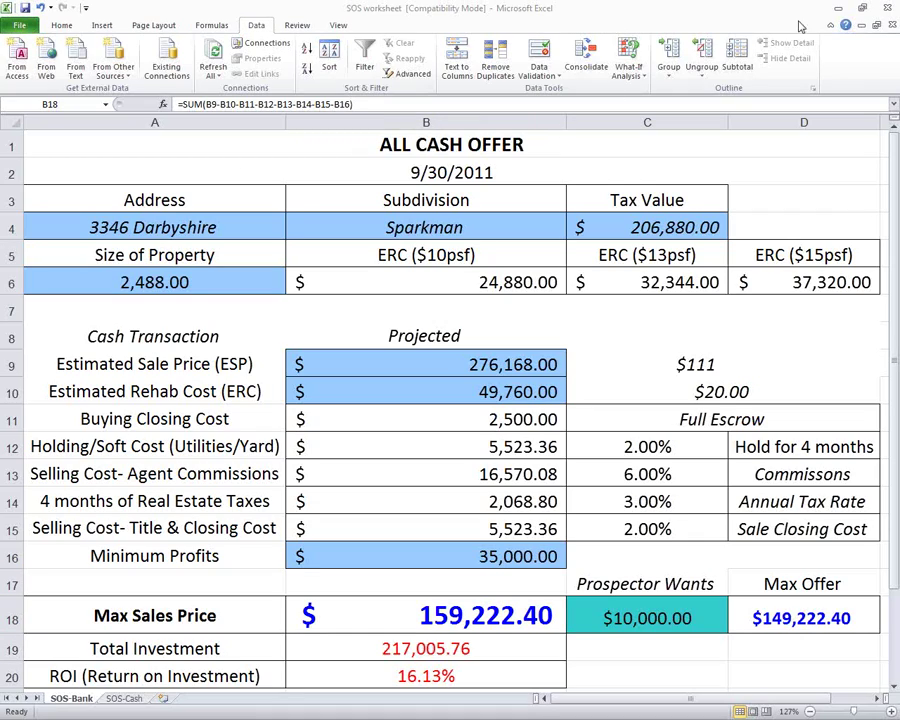
{"action": "left_click", "coordinate": [27, 11]}
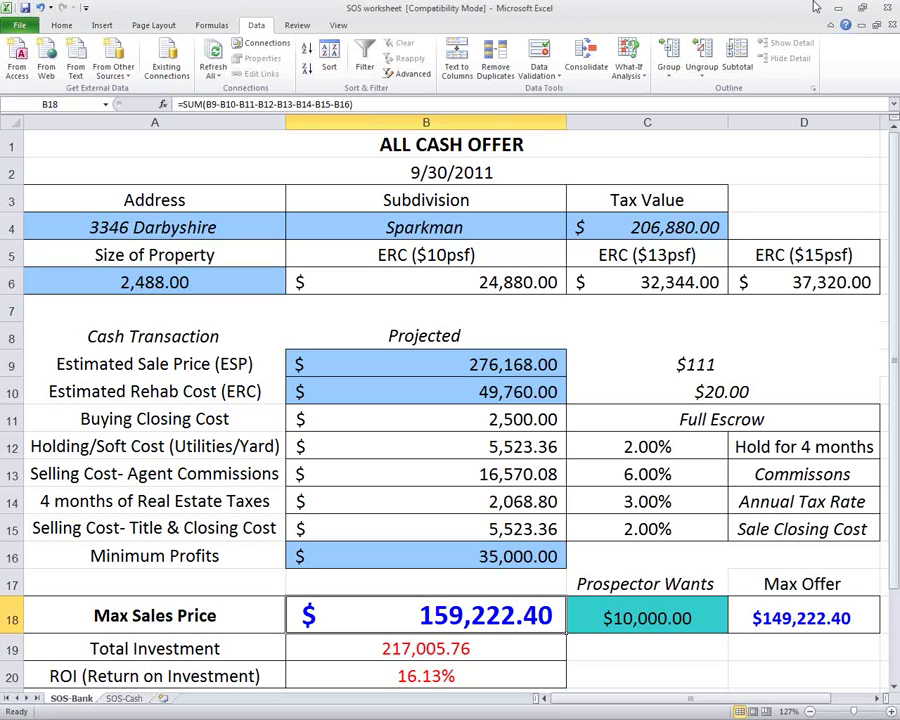
{"action": "key", "text": "ctrl+Tab"}
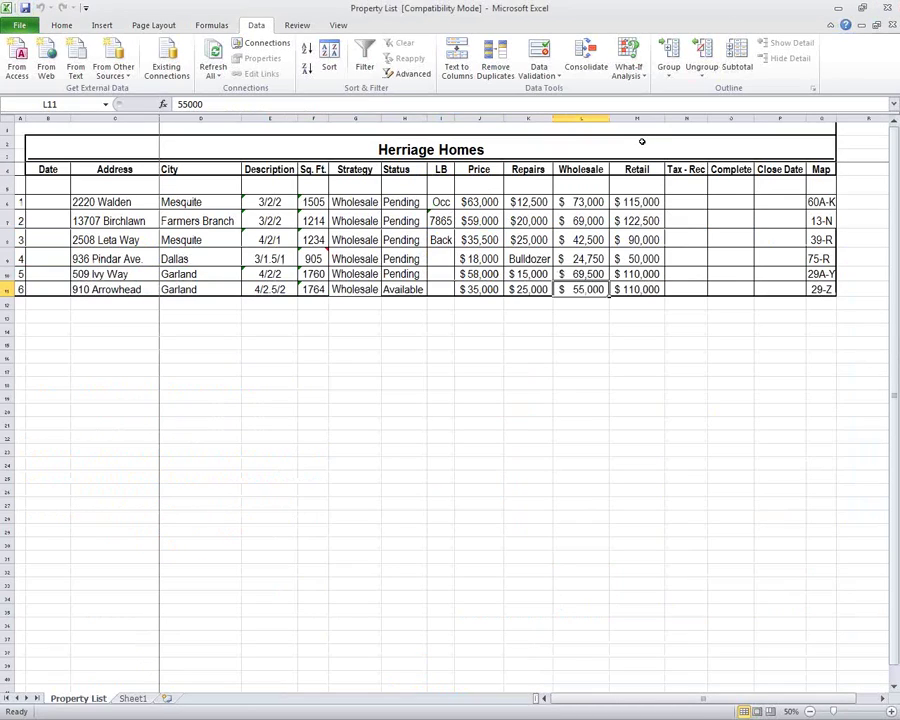